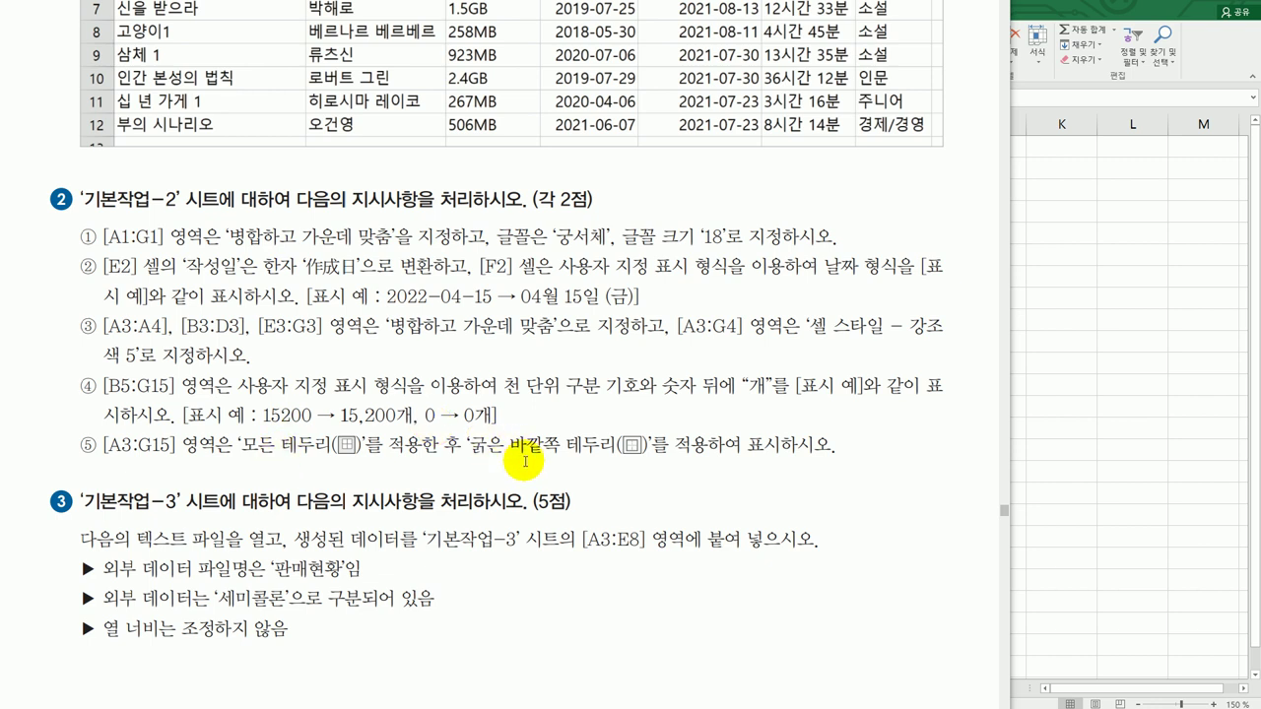
Switch to the Excel workbook and merge and center A1:G1 on the 기본작업-2 sheet.
{"action": "left_click", "coordinate": [1064, 436]}
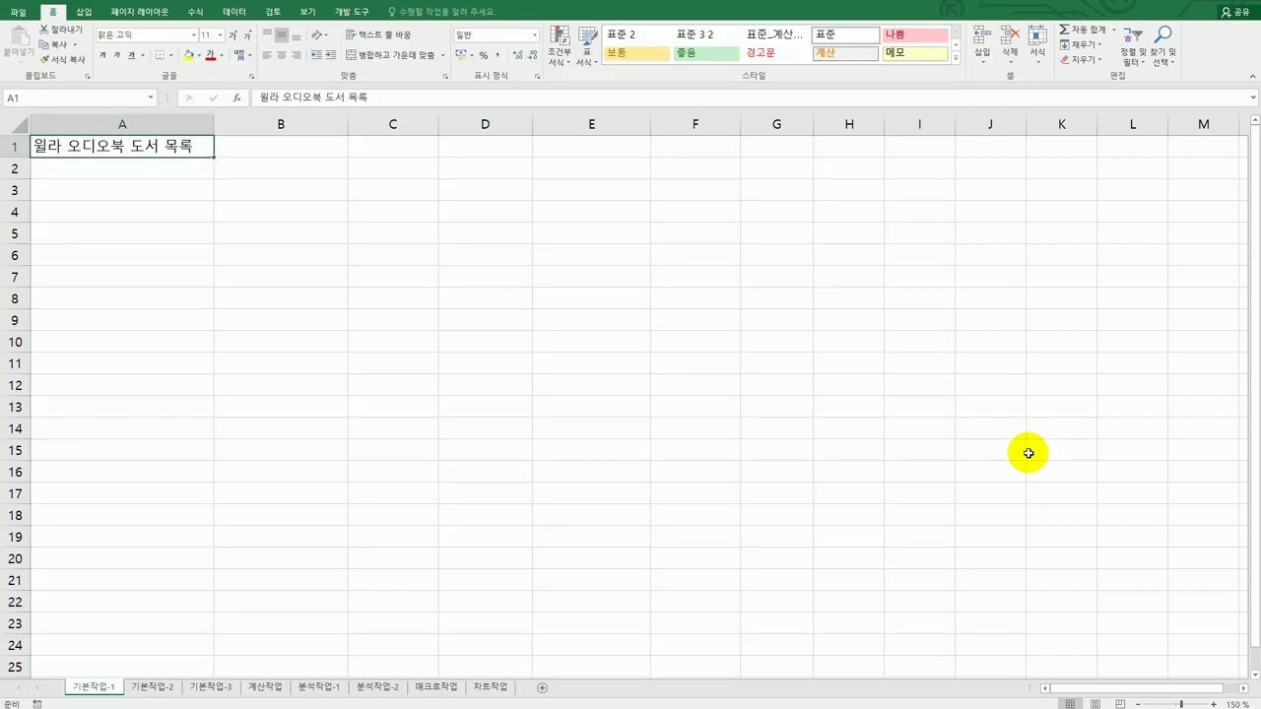
{"action": "left_click", "coordinate": [153, 687]}
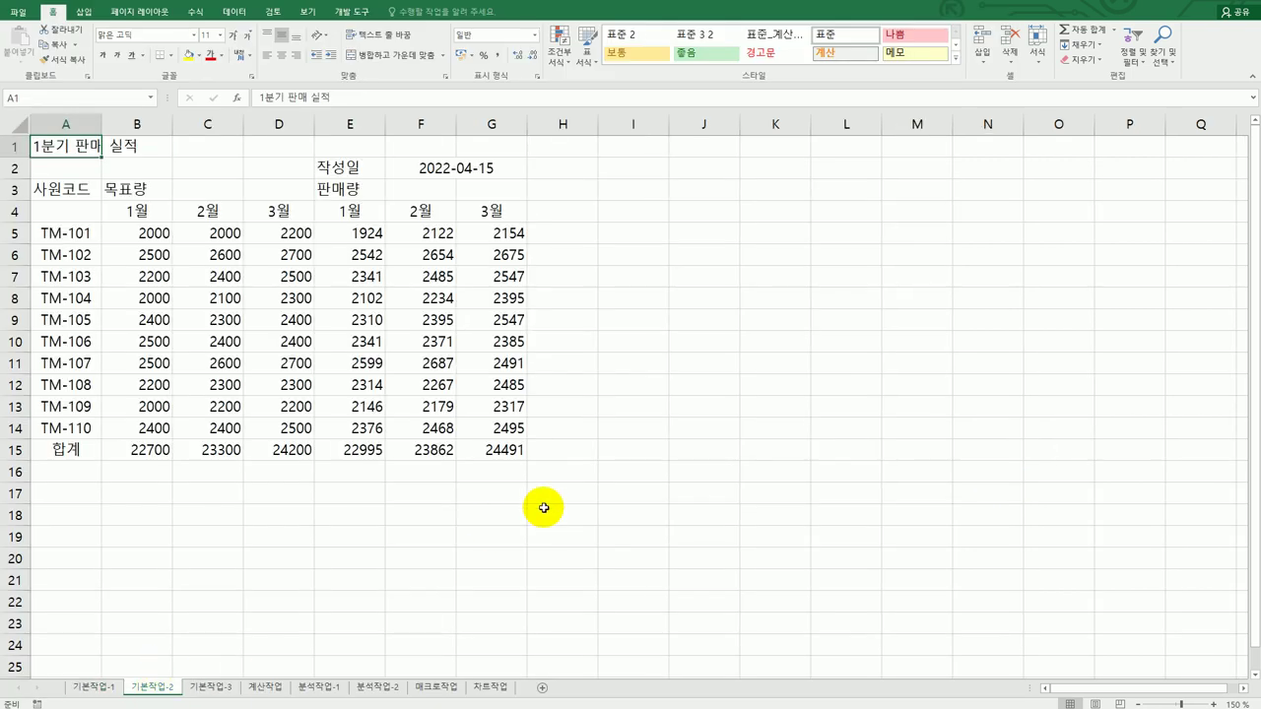
{"action": "left_click_drag", "start_coordinate": [81, 153], "coordinate": [521, 149]}
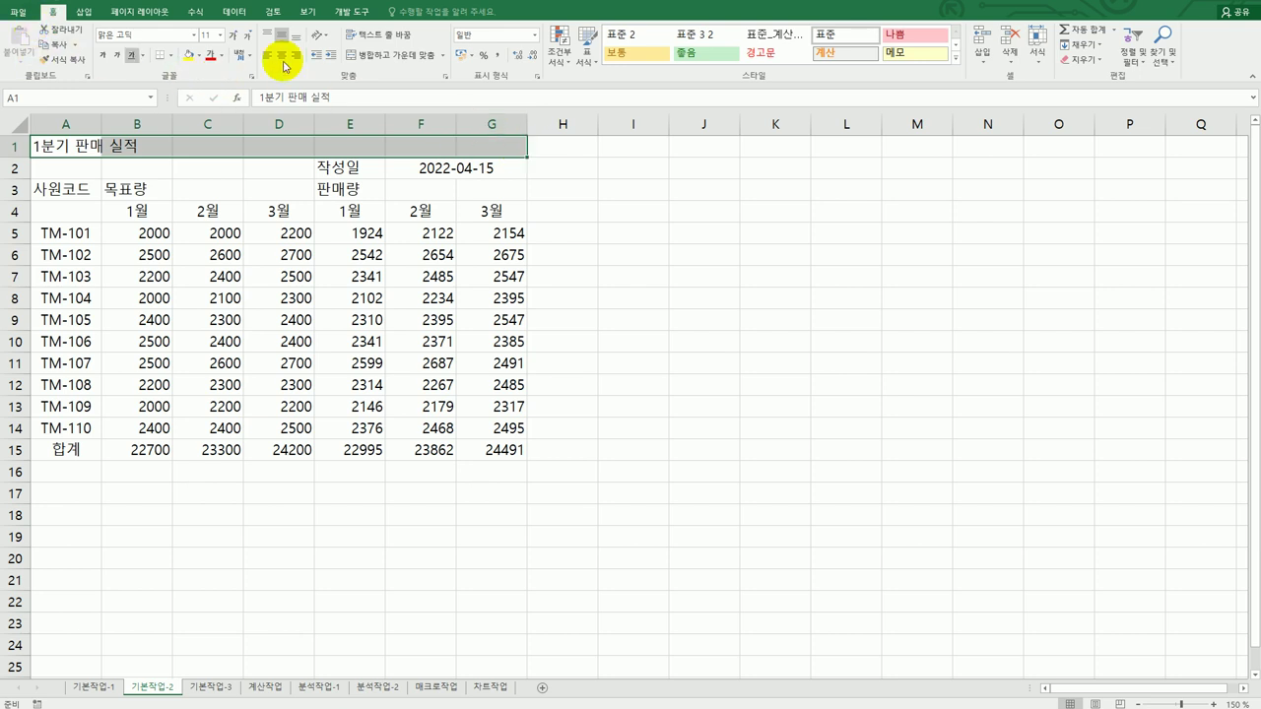
{"action": "left_click", "coordinate": [370, 55]}
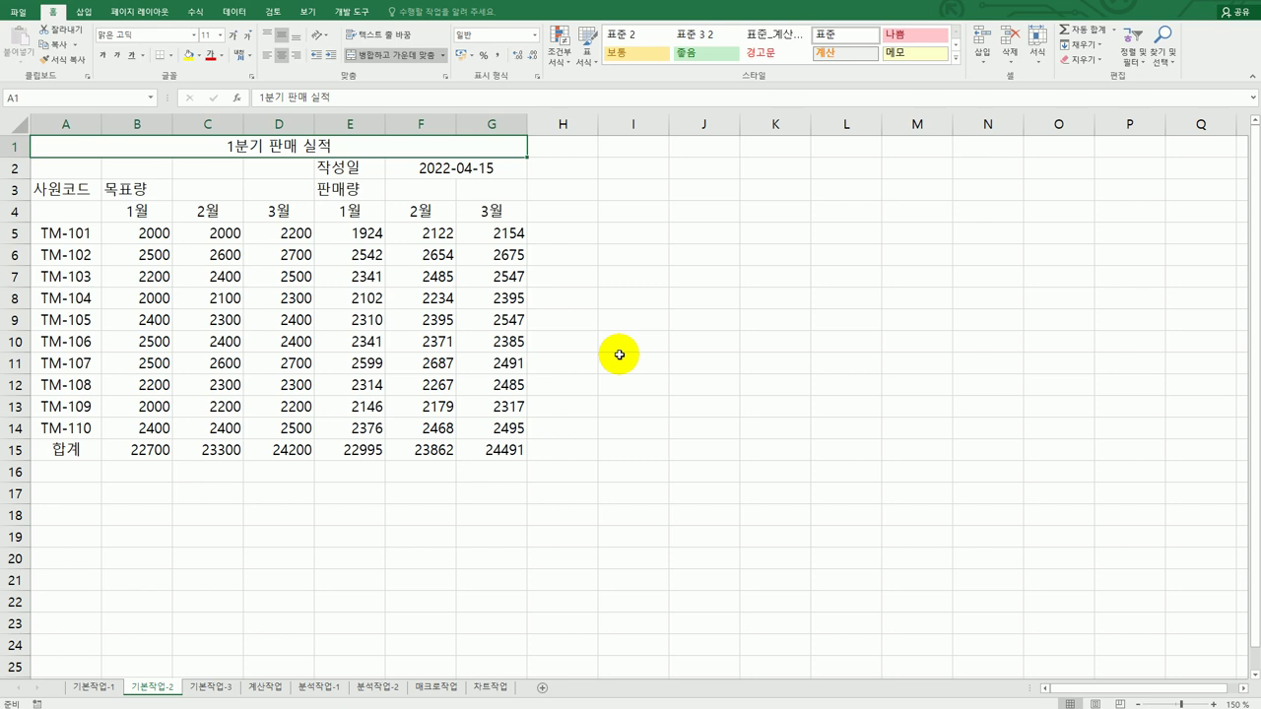
Set the merged title in row 1 to the 궁서체 font at size 18.
{"action": "left_click", "coordinate": [193, 40]}
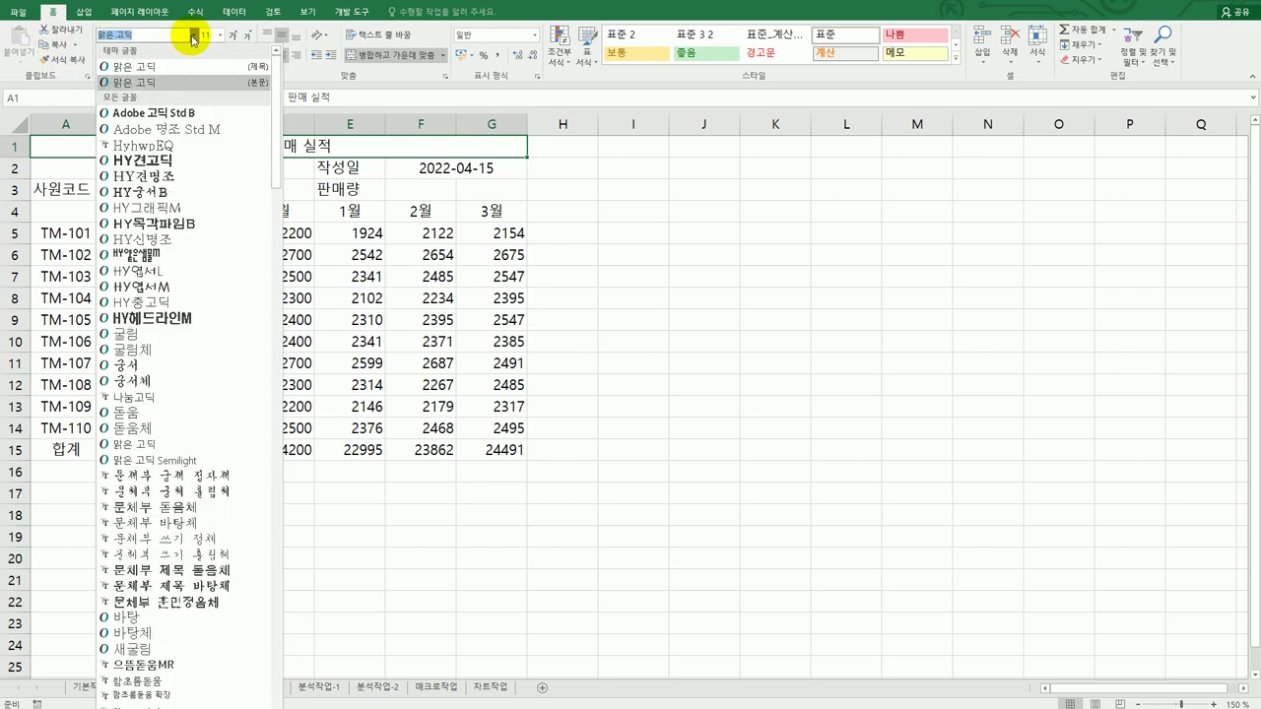
{"action": "left_click", "coordinate": [176, 376]}
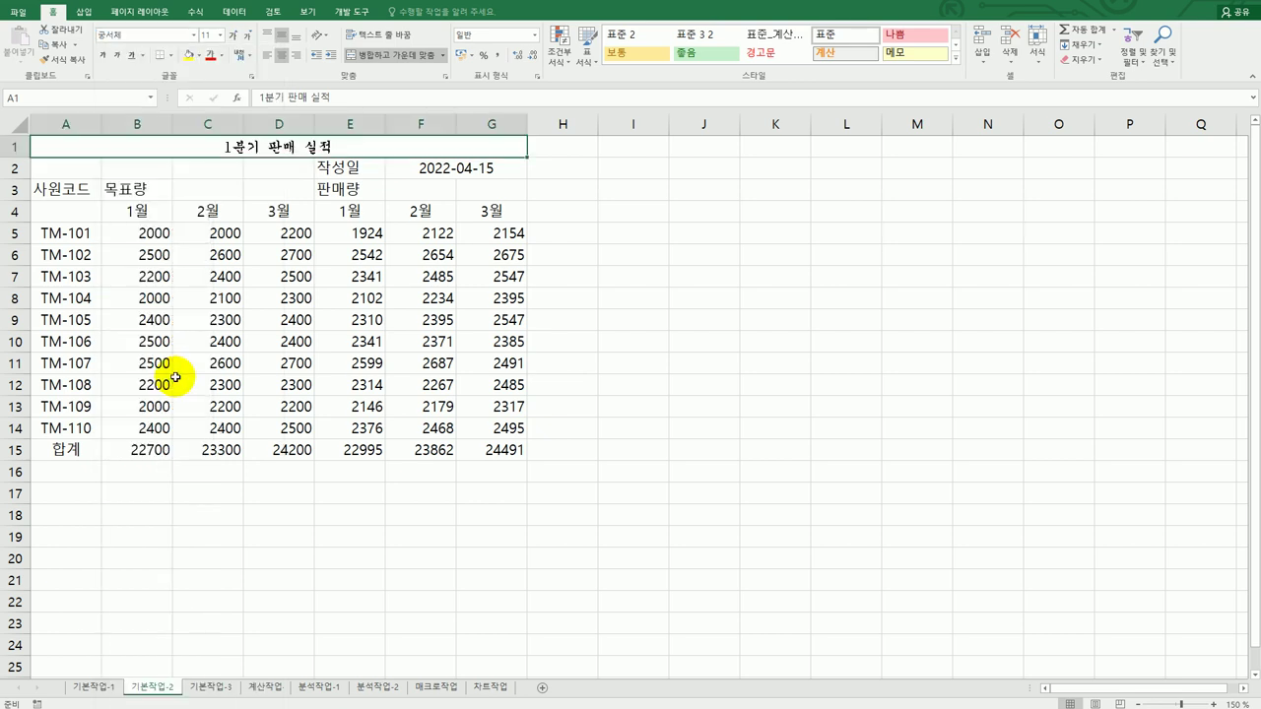
{"action": "left_click", "coordinate": [221, 35]}
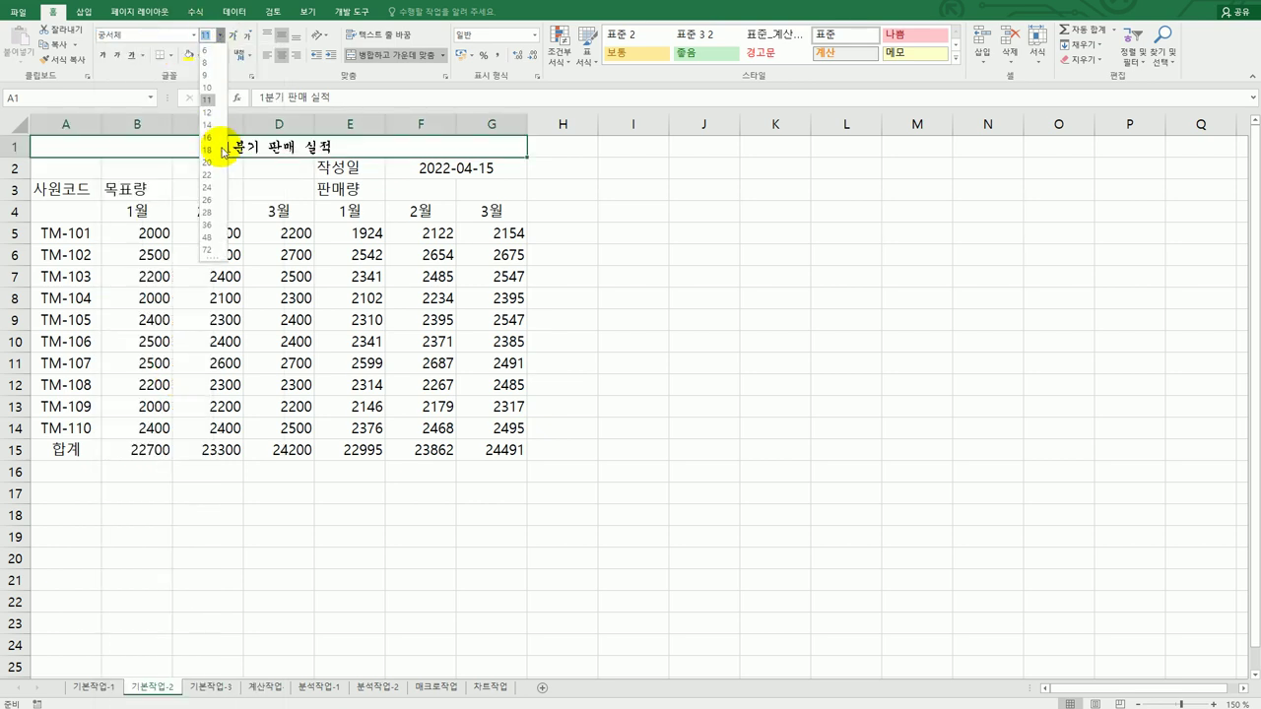
{"action": "left_click", "coordinate": [219, 149]}
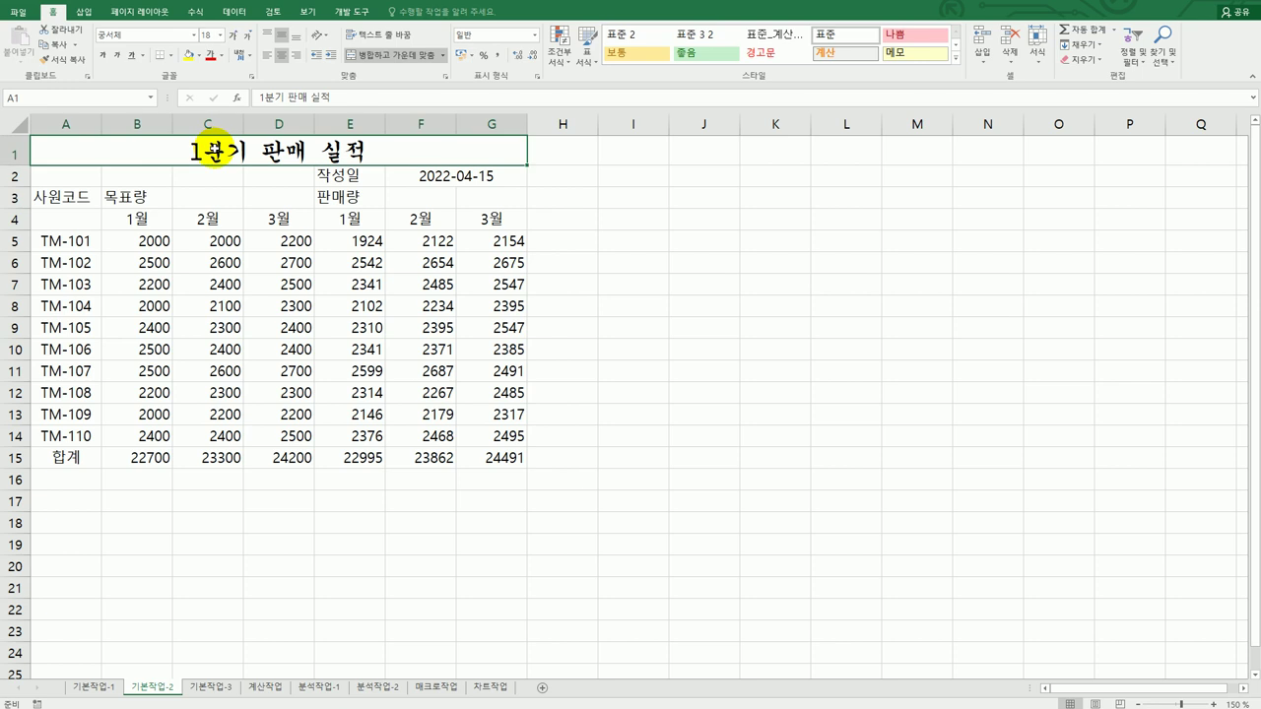
Convert the text 작성일 in cell E2 to the Hanja 作成日.
{"action": "double_click", "coordinate": [366, 179]}
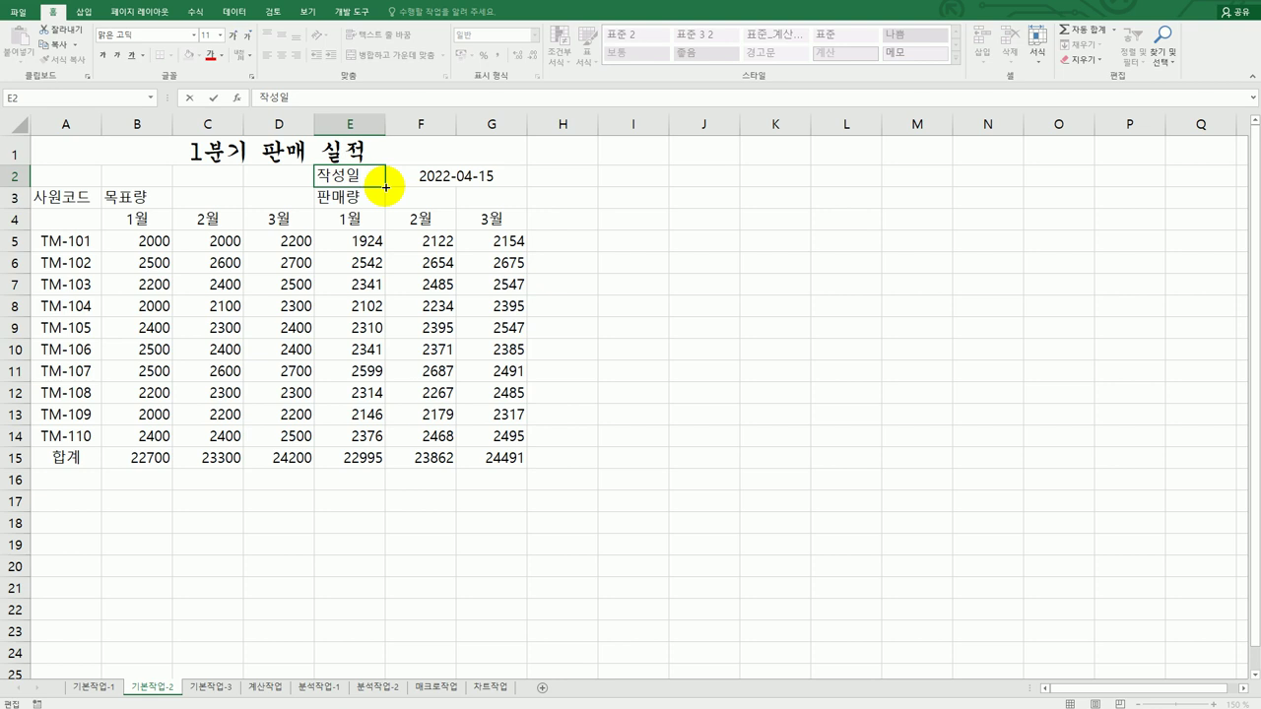
{"action": "key", "text": "Hangul_Hanja"}
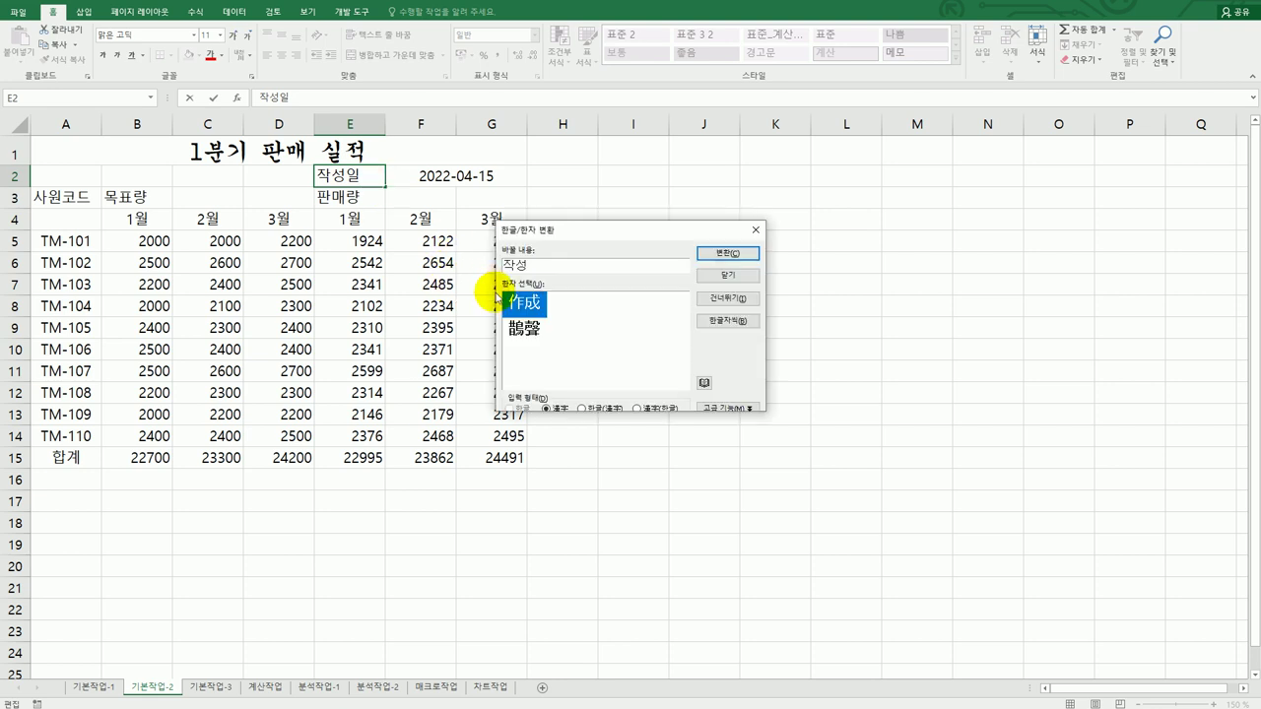
{"action": "left_click", "coordinate": [722, 255]}
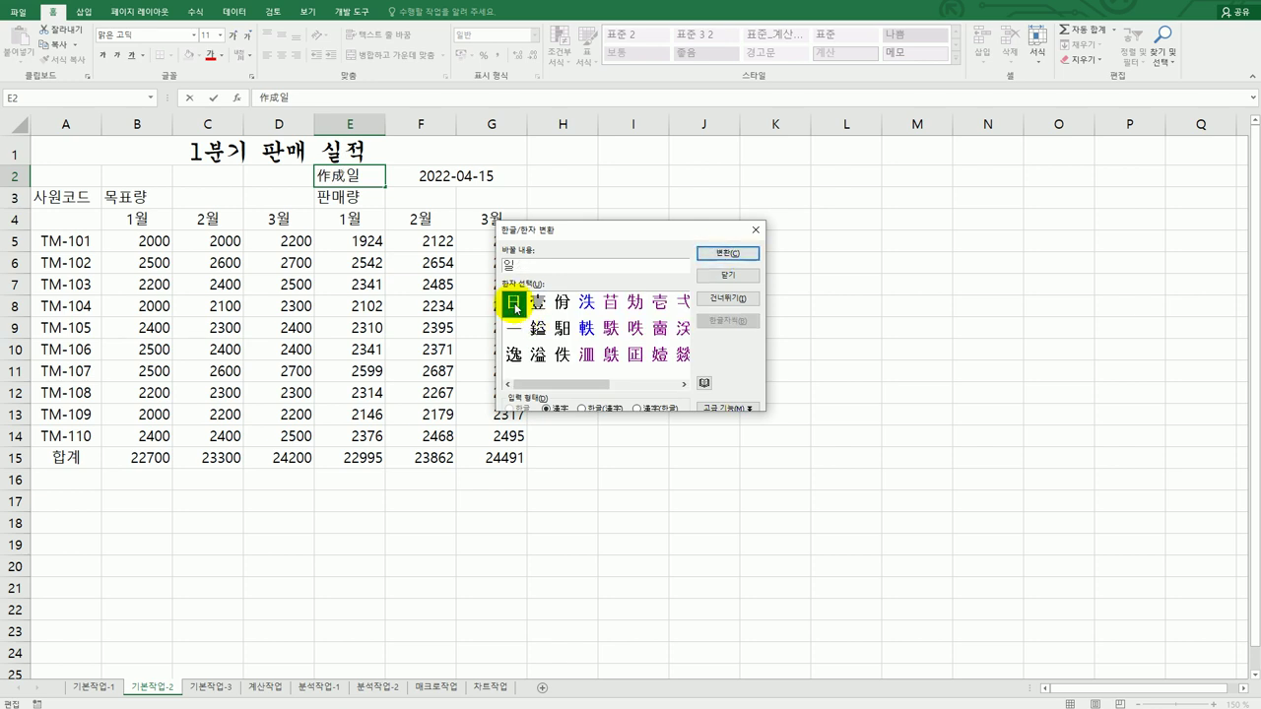
{"action": "left_click", "coordinate": [711, 256]}
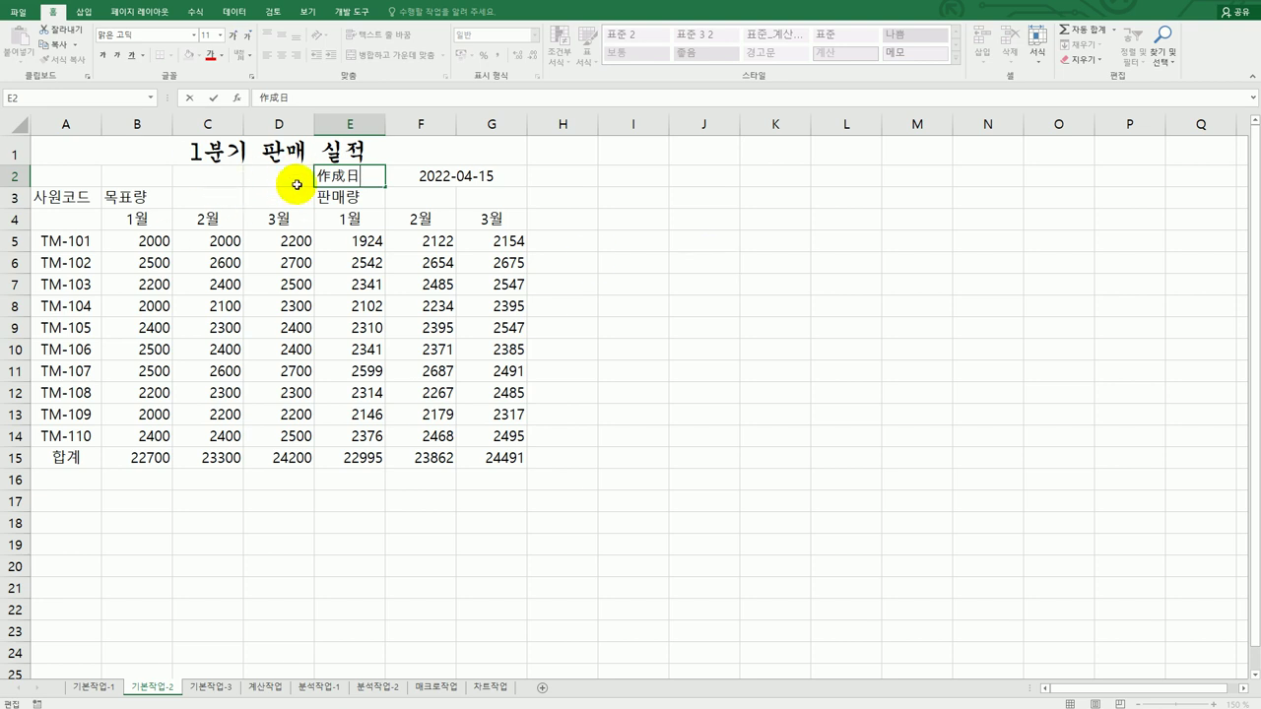
Apply the custom date format mm월 dd일 (aaa) to cell F2.
{"action": "left_click", "coordinate": [424, 176]}
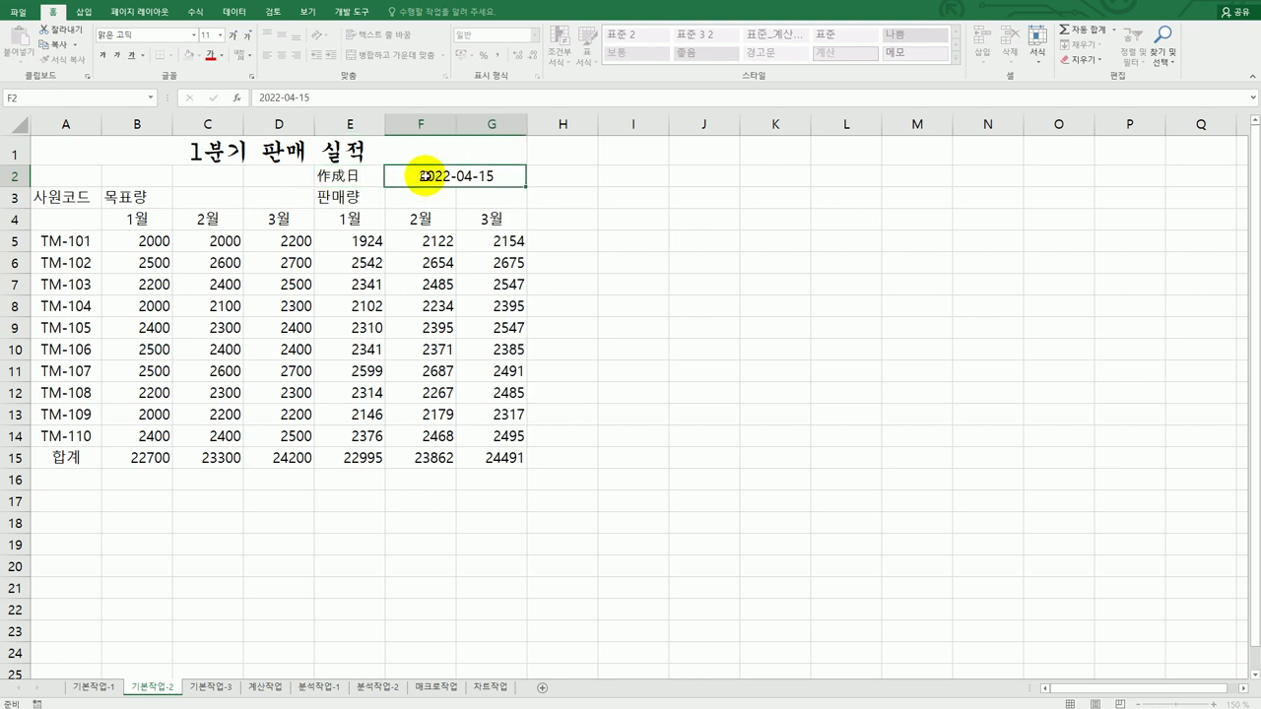
{"action": "right_click", "coordinate": [424, 176]}
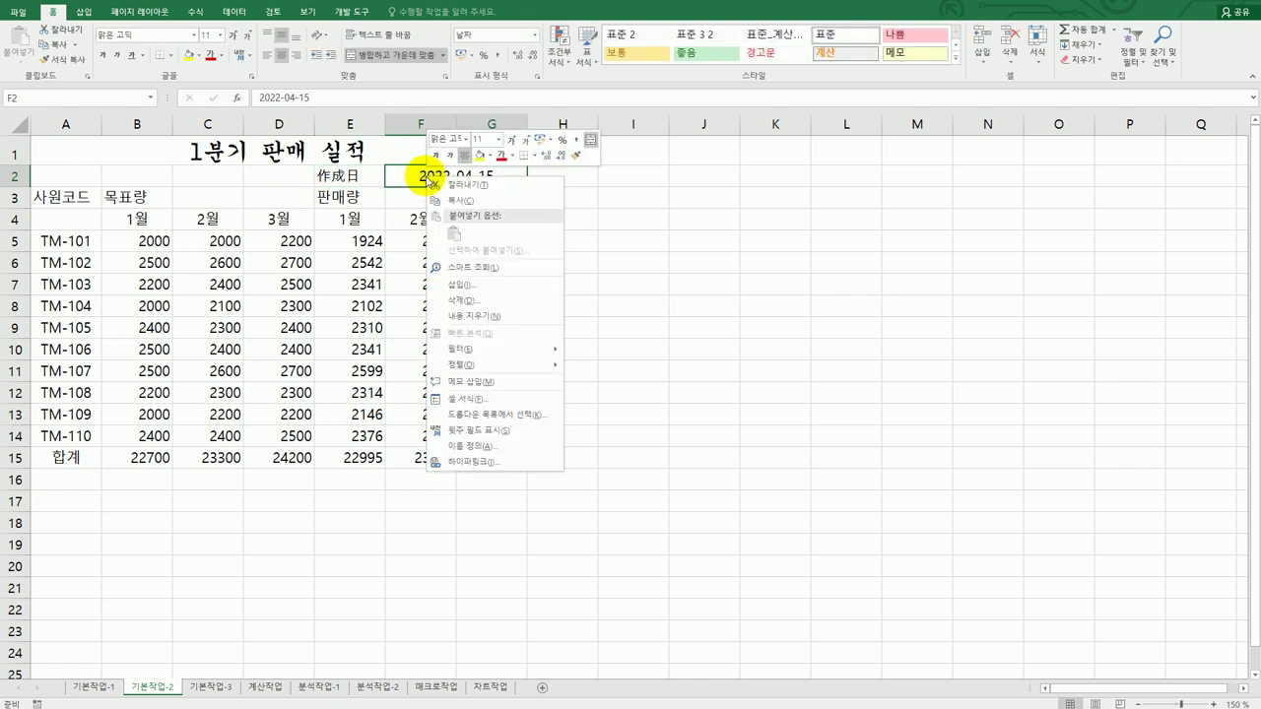
{"action": "left_click", "coordinate": [498, 399]}
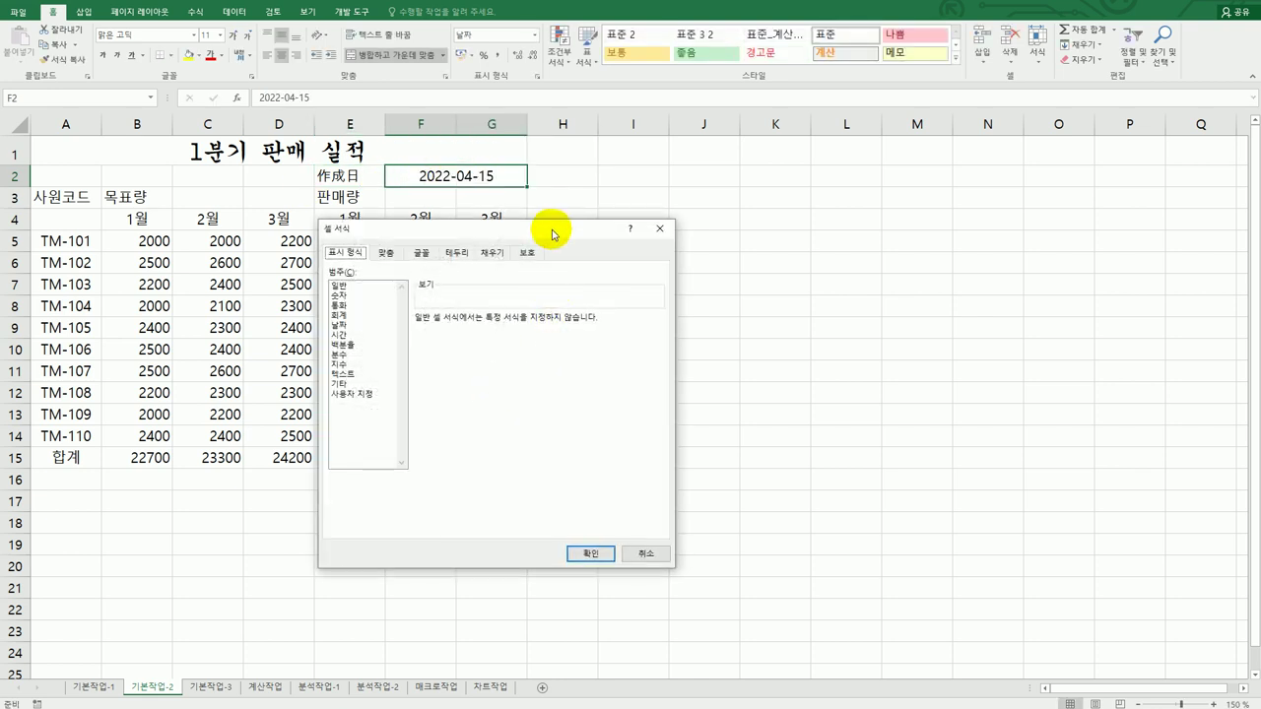
{"action": "left_click_drag", "start_coordinate": [558, 232], "coordinate": [905, 161]}
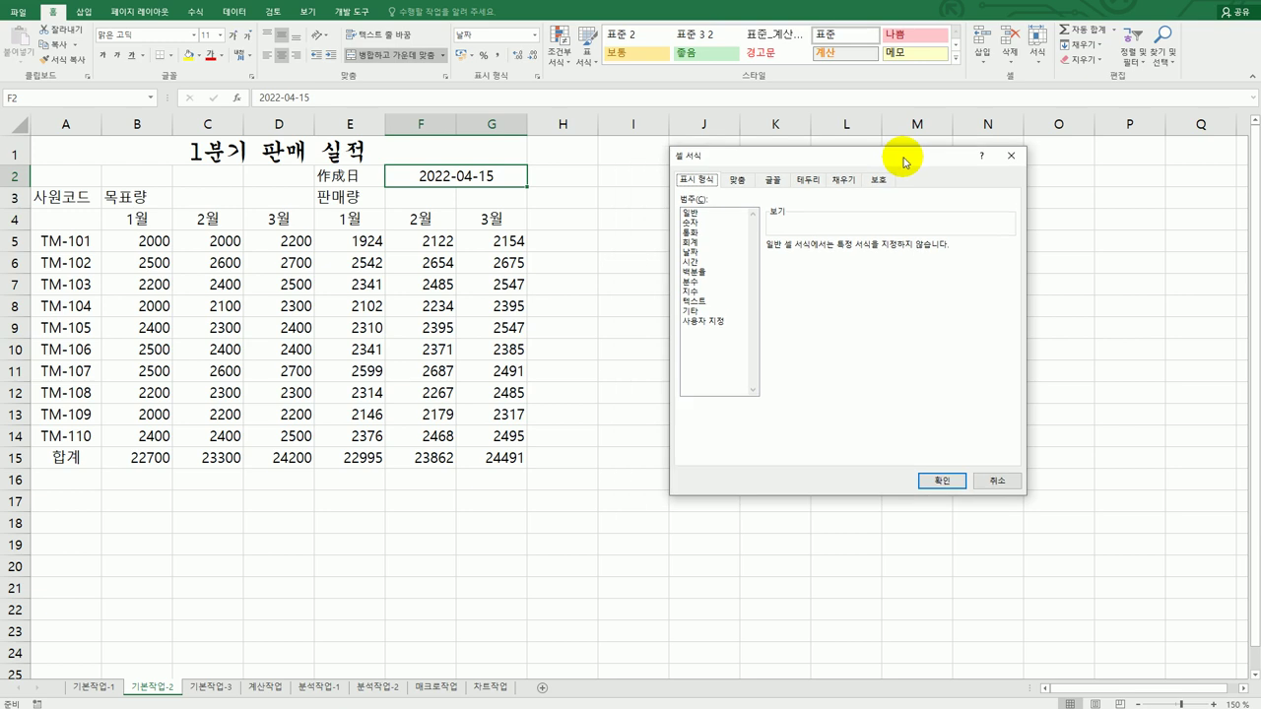
{"action": "left_click", "coordinate": [703, 321]}
{"action": "left_click", "coordinate": [830, 272]}
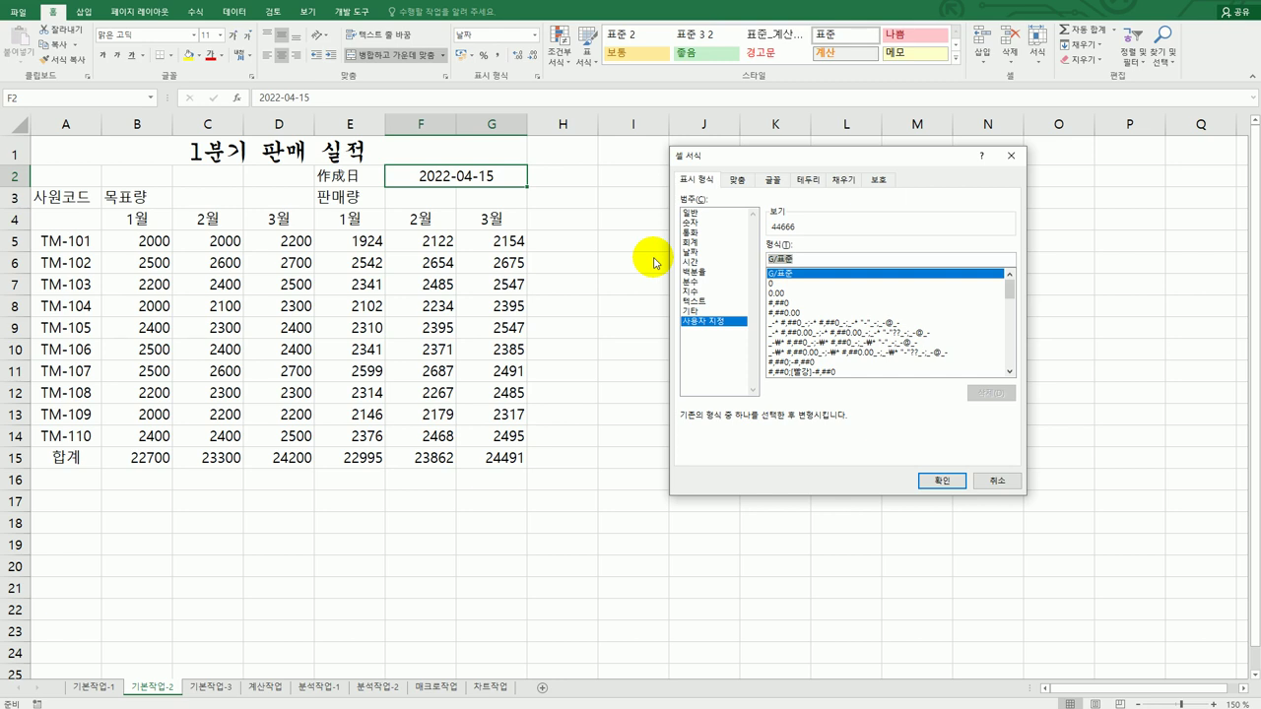
{"action": "type", "text": "ㅡㅡ"}
{"action": "key", "text": "BackSpace"}
{"action": "key", "text": "BackSpace"}
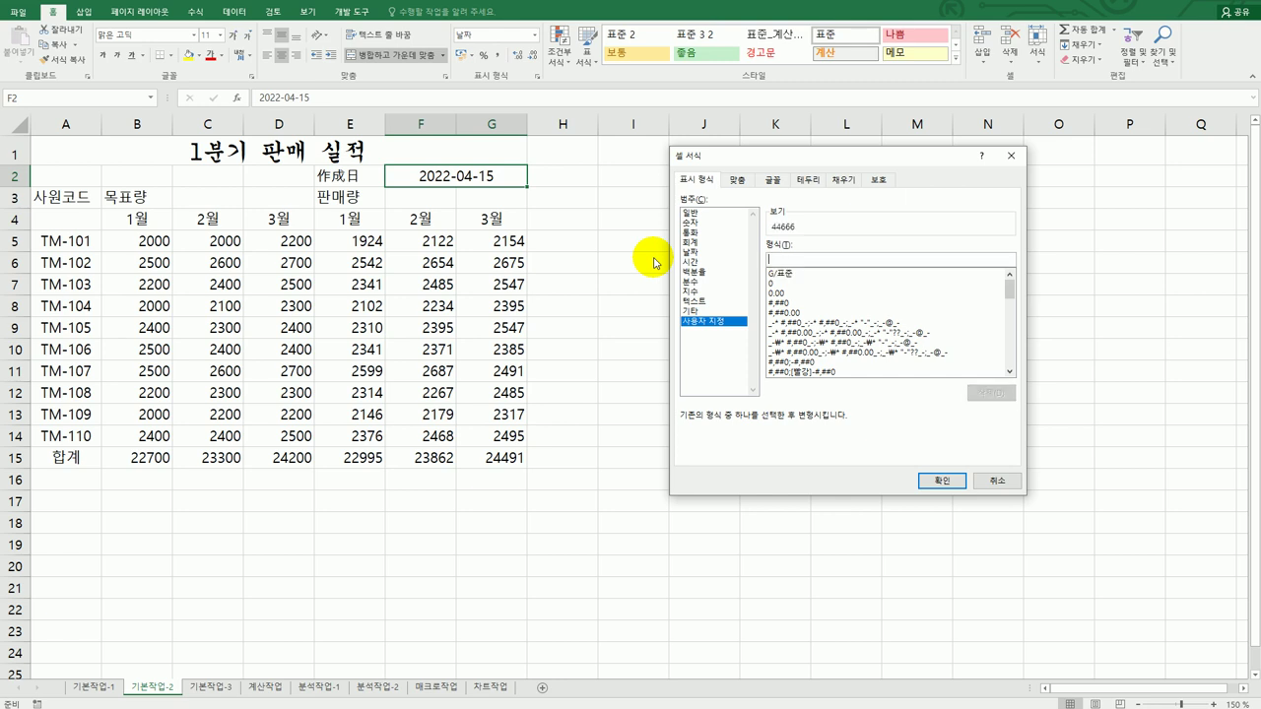
{"action": "type", "text": "mm월 dd일 (aaa"}
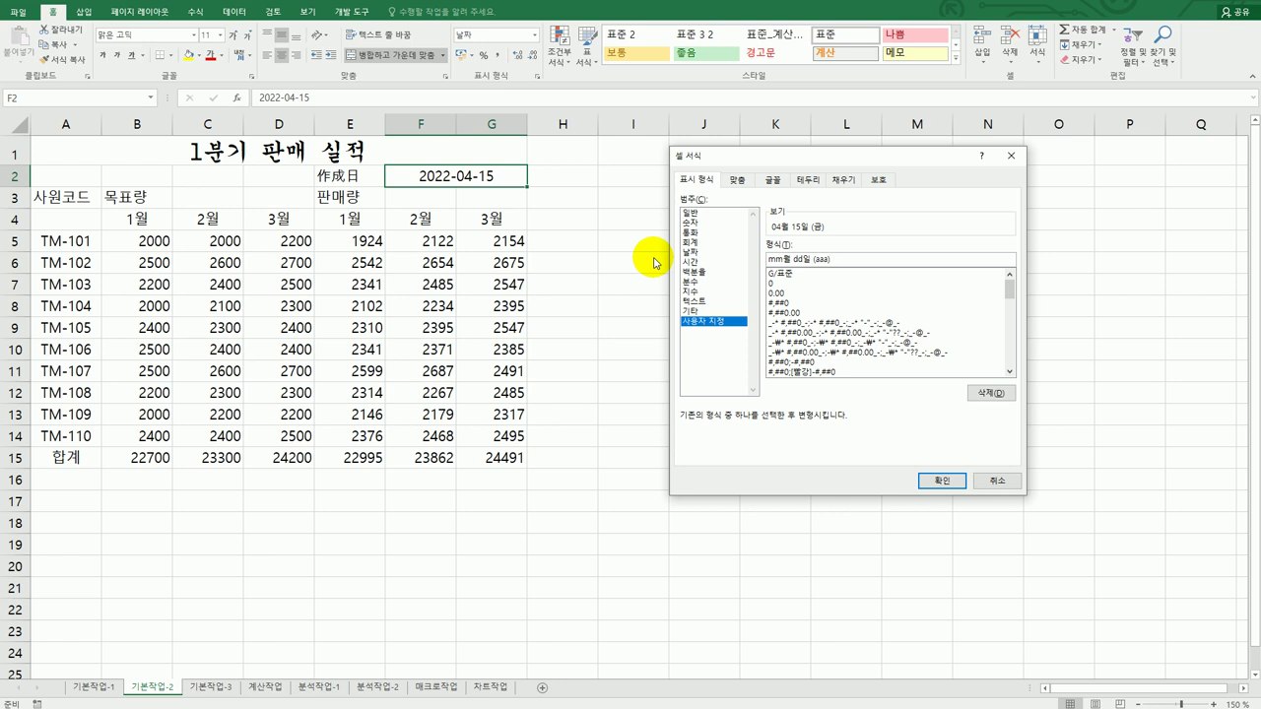
{"action": "left_click", "coordinate": [826, 257]}
{"action": "type", "text": "a"}
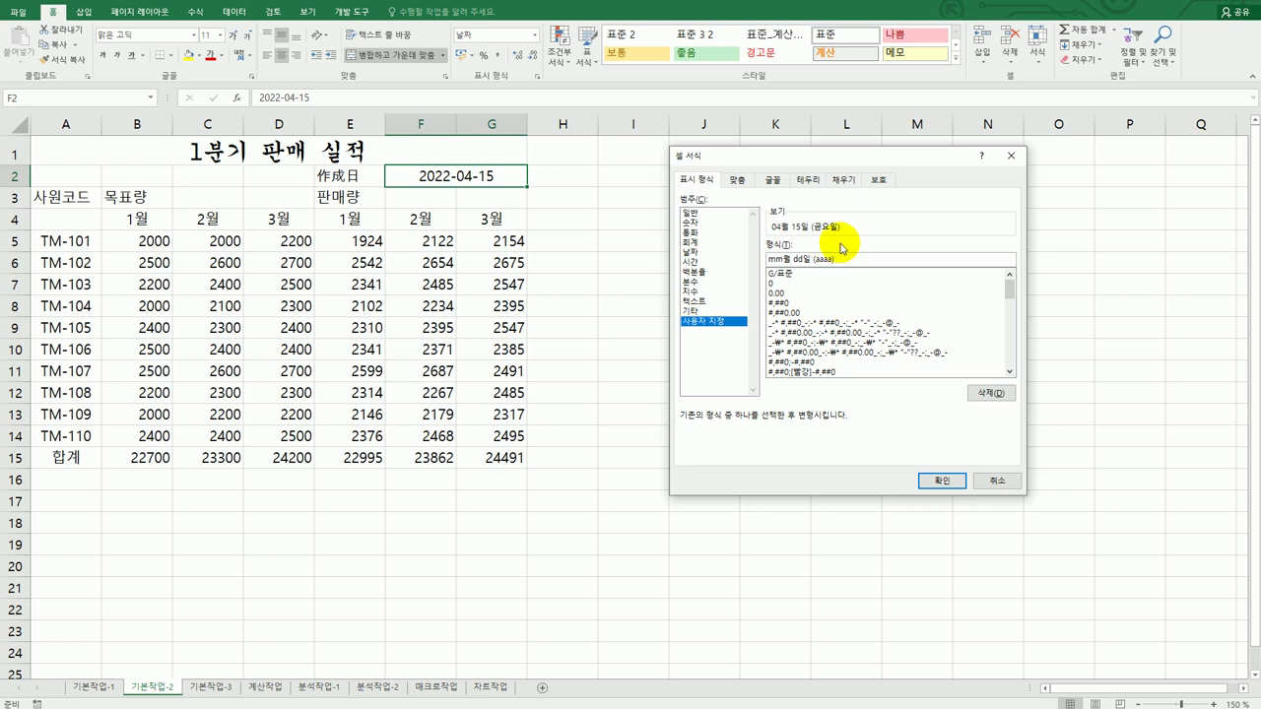
{"action": "key", "text": "BackSpace"}
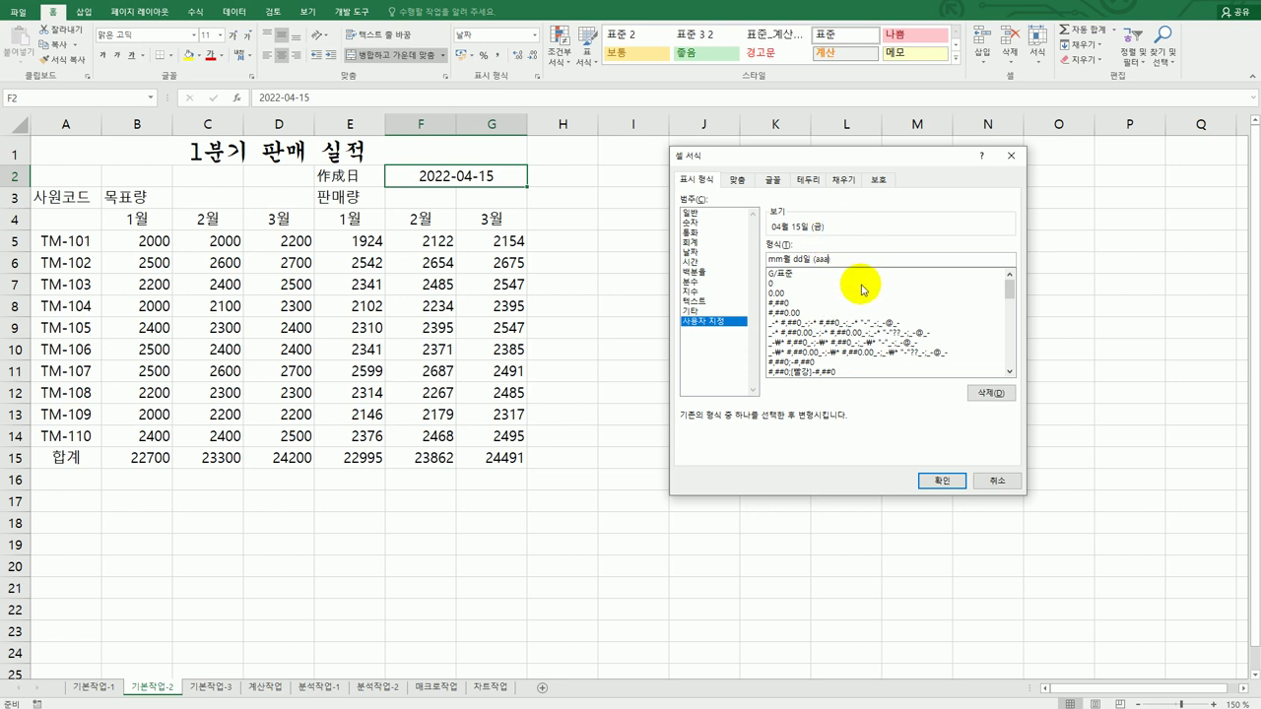
{"action": "left_click", "coordinate": [942, 480]}
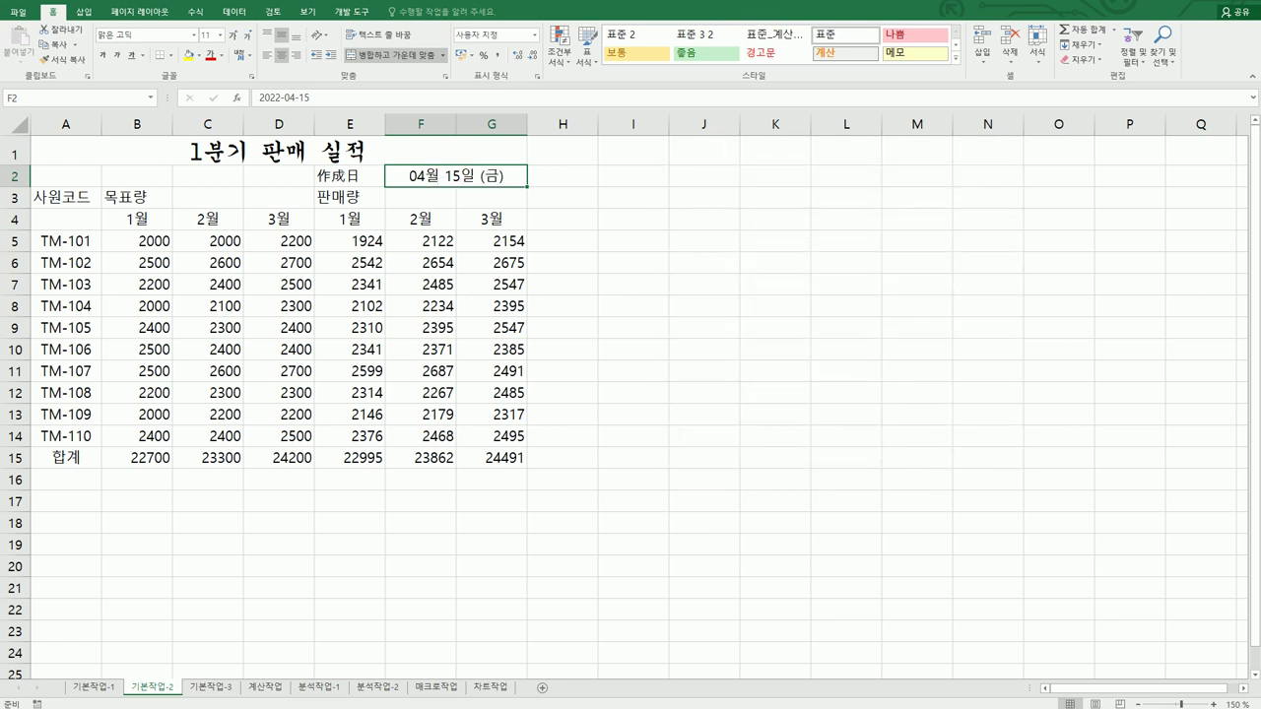
Check the task instructions, then merge and center the header ranges A3:A4, B3:D3 and E3:G3 separately.
{"action": "key", "text": "alt+Tab"}
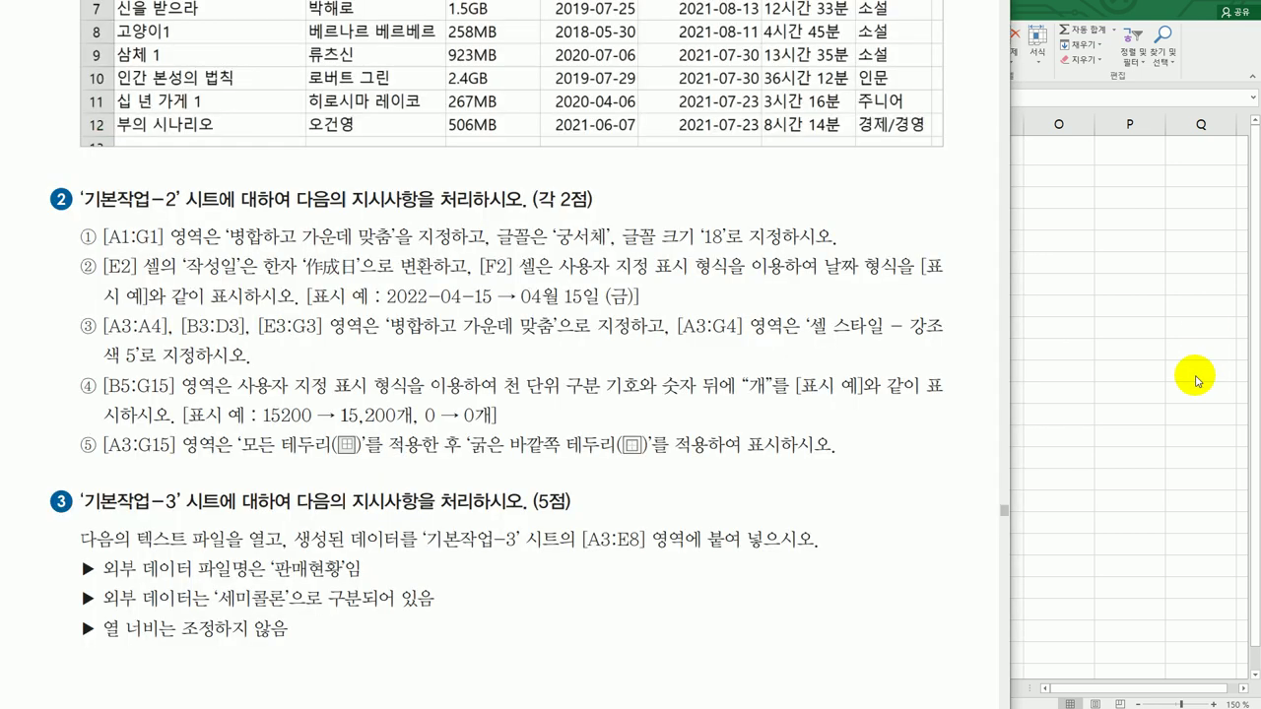
{"action": "key", "text": "alt+Tab"}
{"action": "left_click_drag", "start_coordinate": [78, 200], "coordinate": [81, 222]}
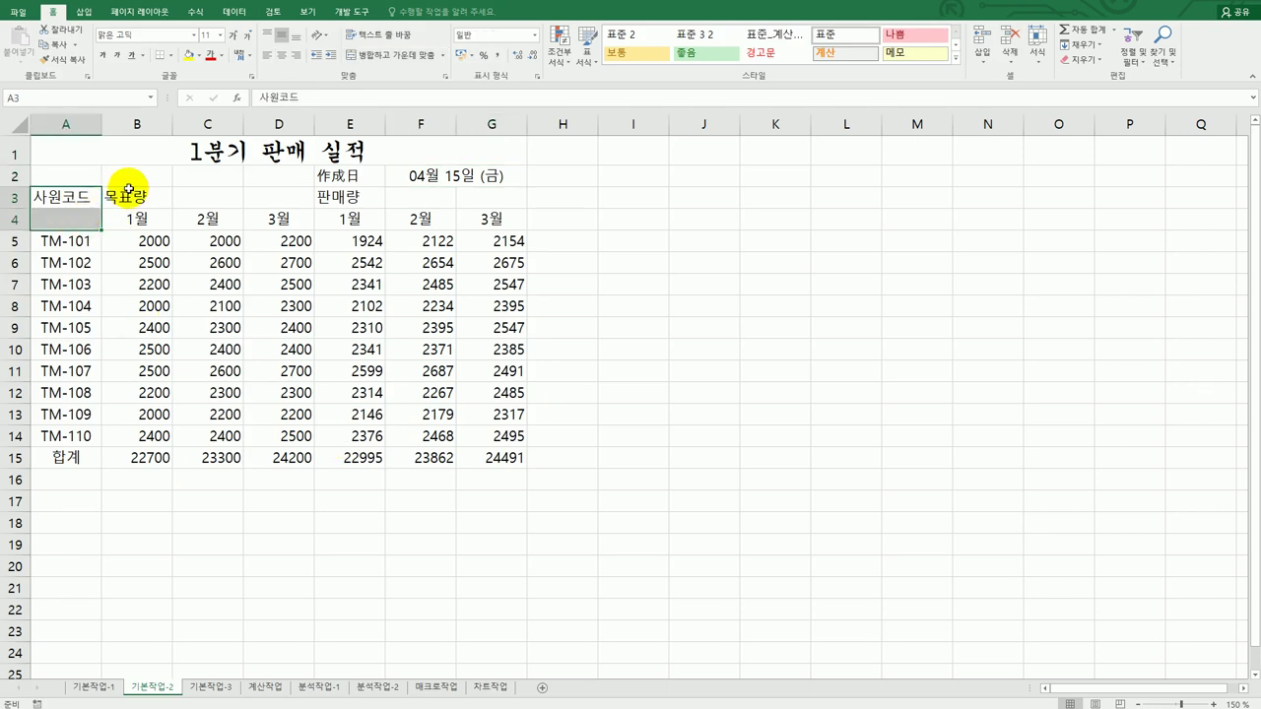
{"action": "left_click_drag", "start_coordinate": [132, 194], "coordinate": [273, 195]}
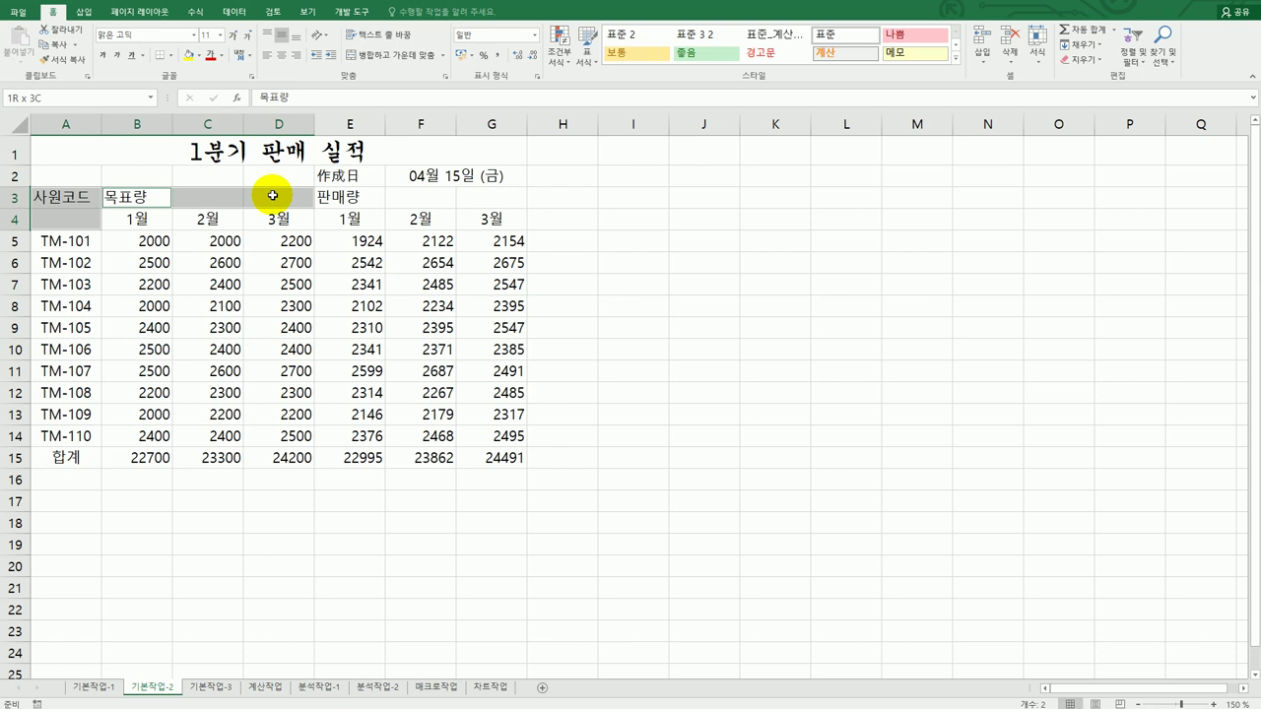
{"action": "left_click_drag", "start_coordinate": [349, 197], "coordinate": [477, 197]}
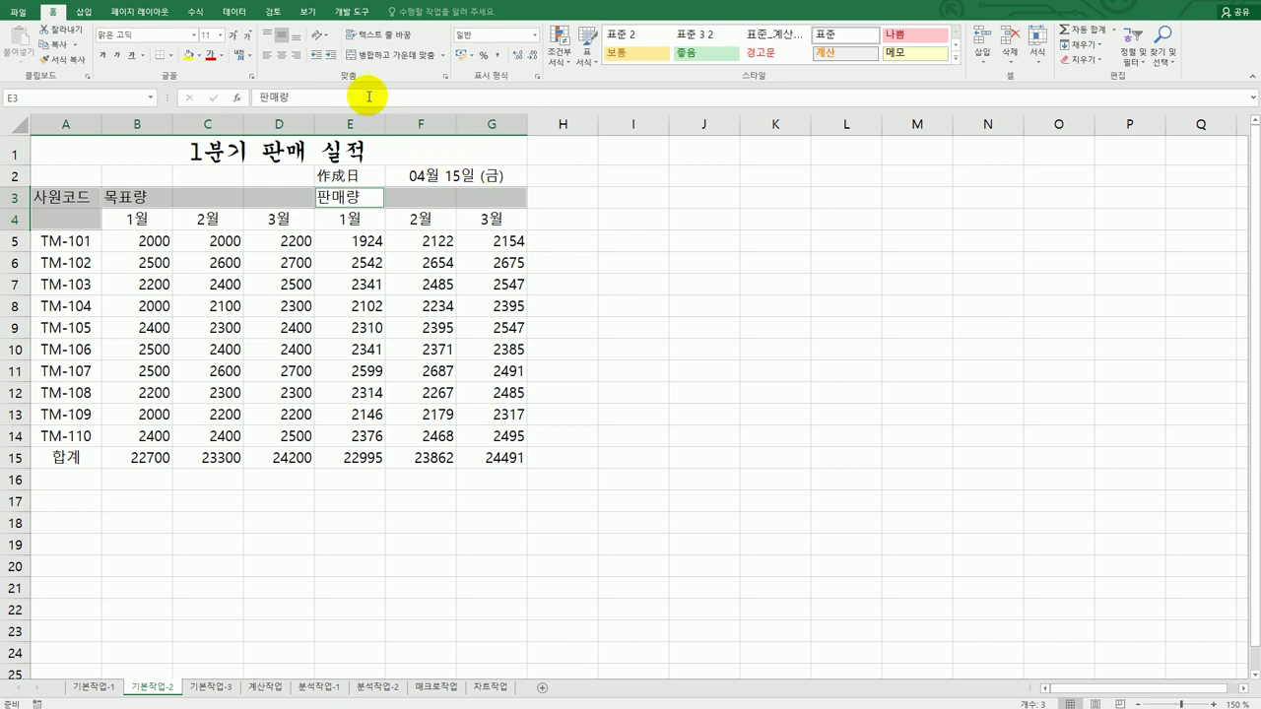
{"action": "left_click", "coordinate": [378, 57]}
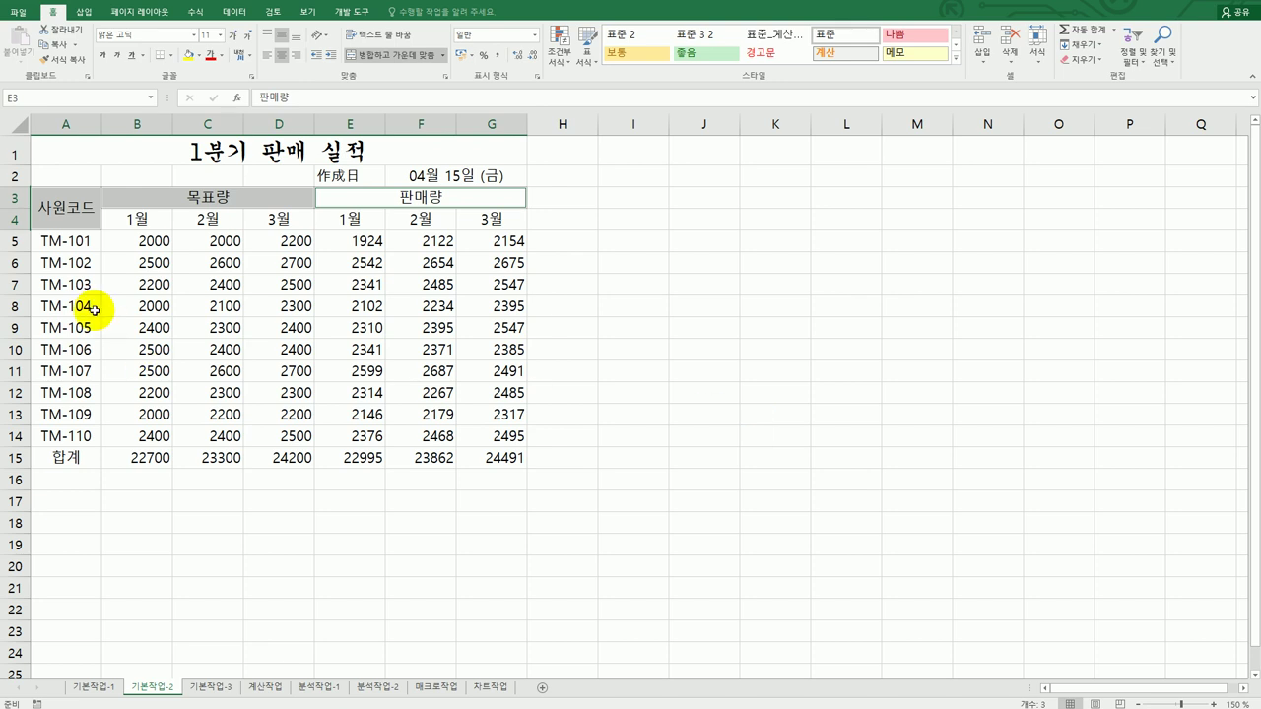
Apply the 강조색5 cell style to the header range A3:G4.
{"action": "left_click_drag", "start_coordinate": [79, 206], "coordinate": [446, 206]}
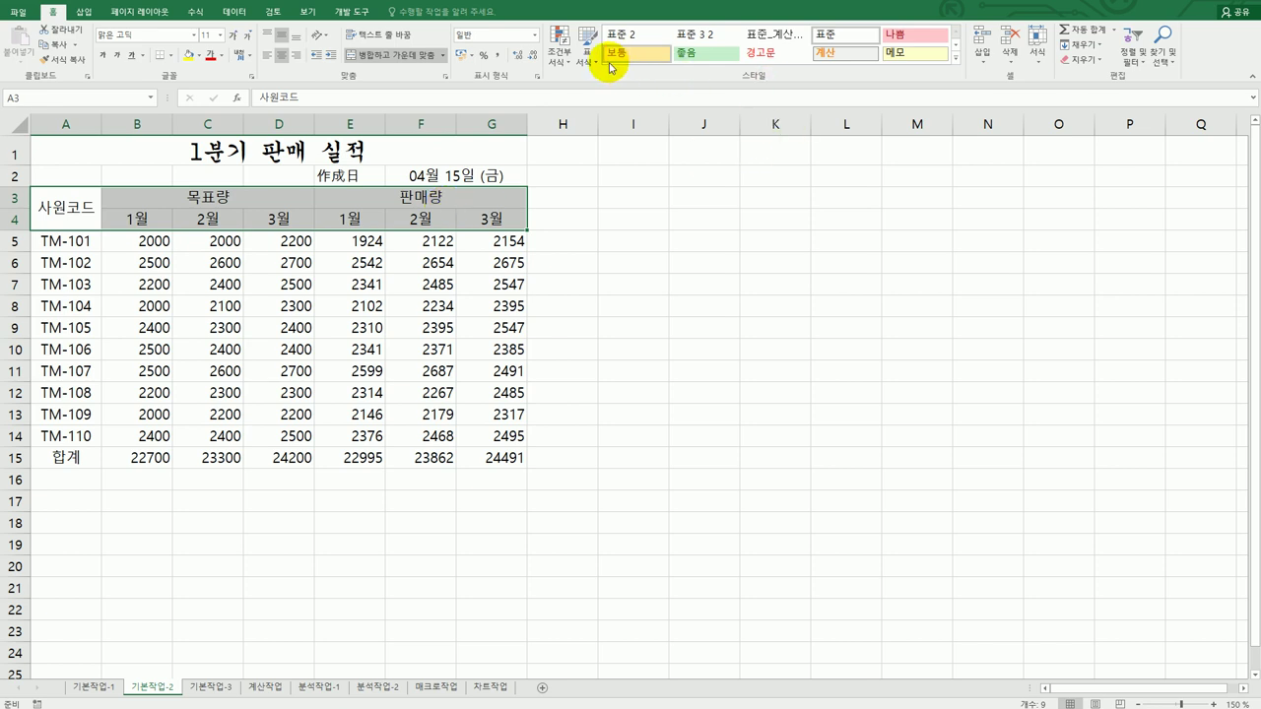
{"action": "left_click", "coordinate": [956, 59]}
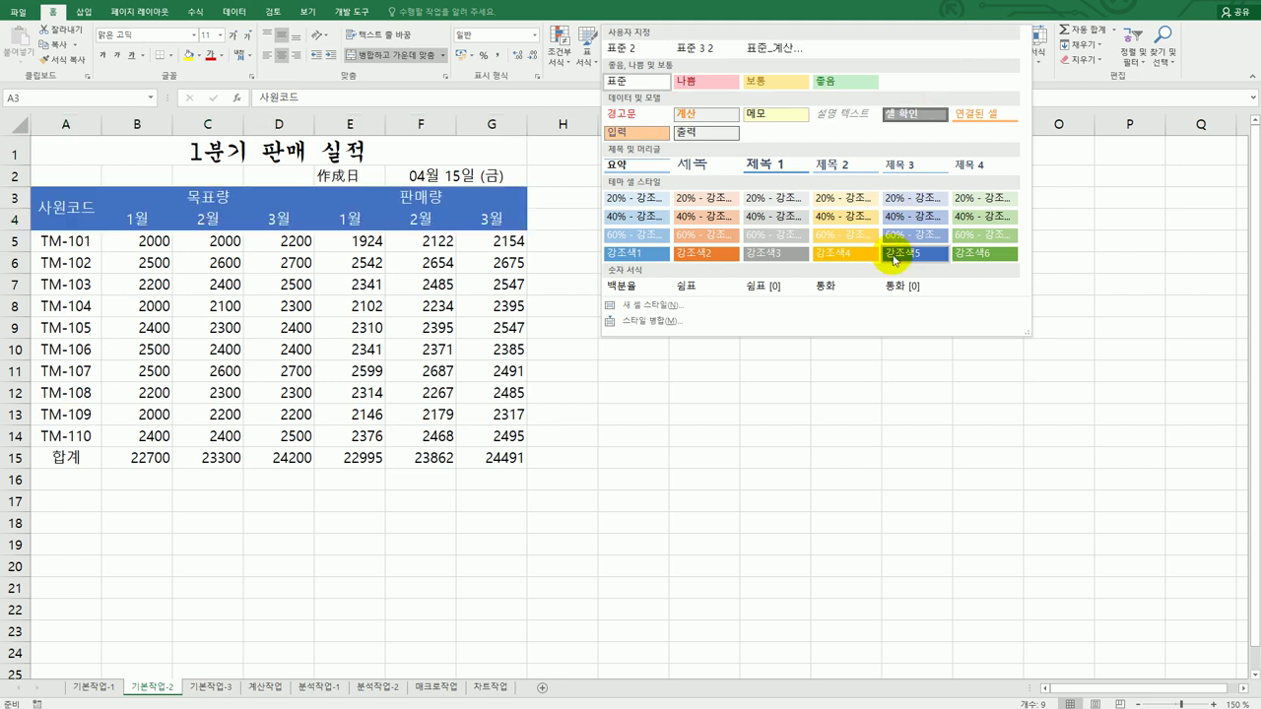
{"action": "left_click", "coordinate": [894, 259]}
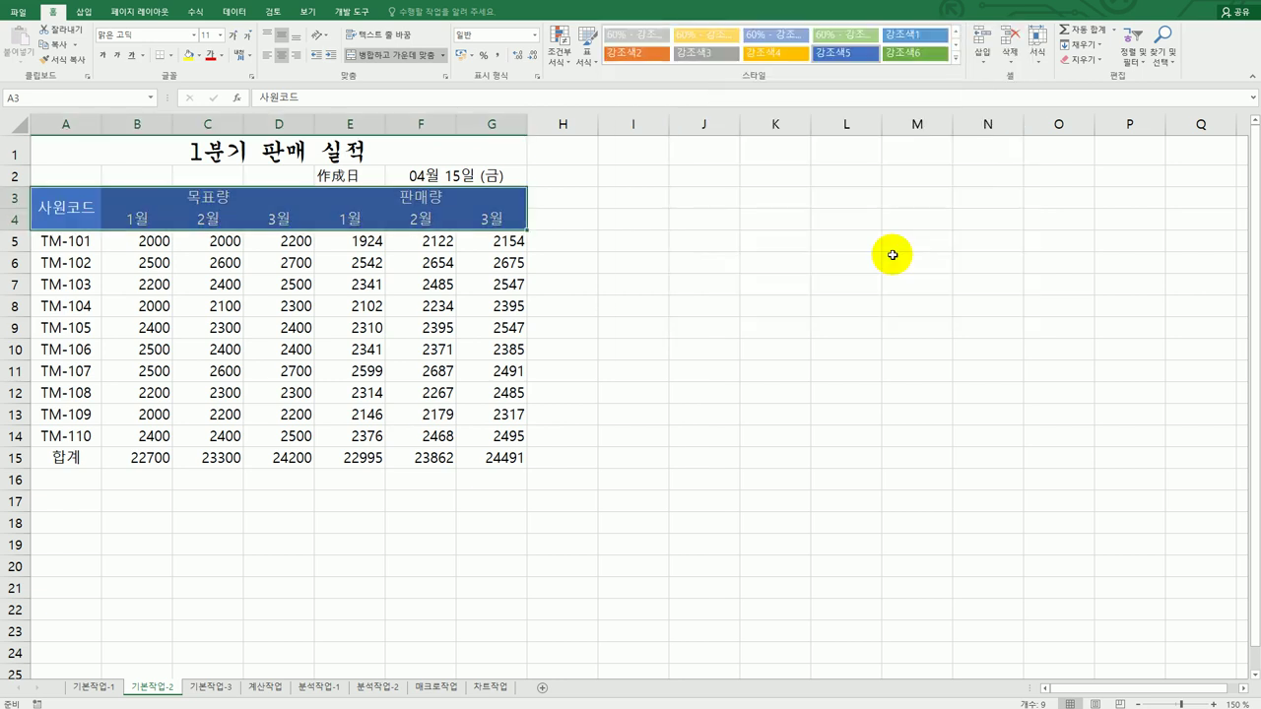
{"action": "left_click", "coordinate": [845, 348]}
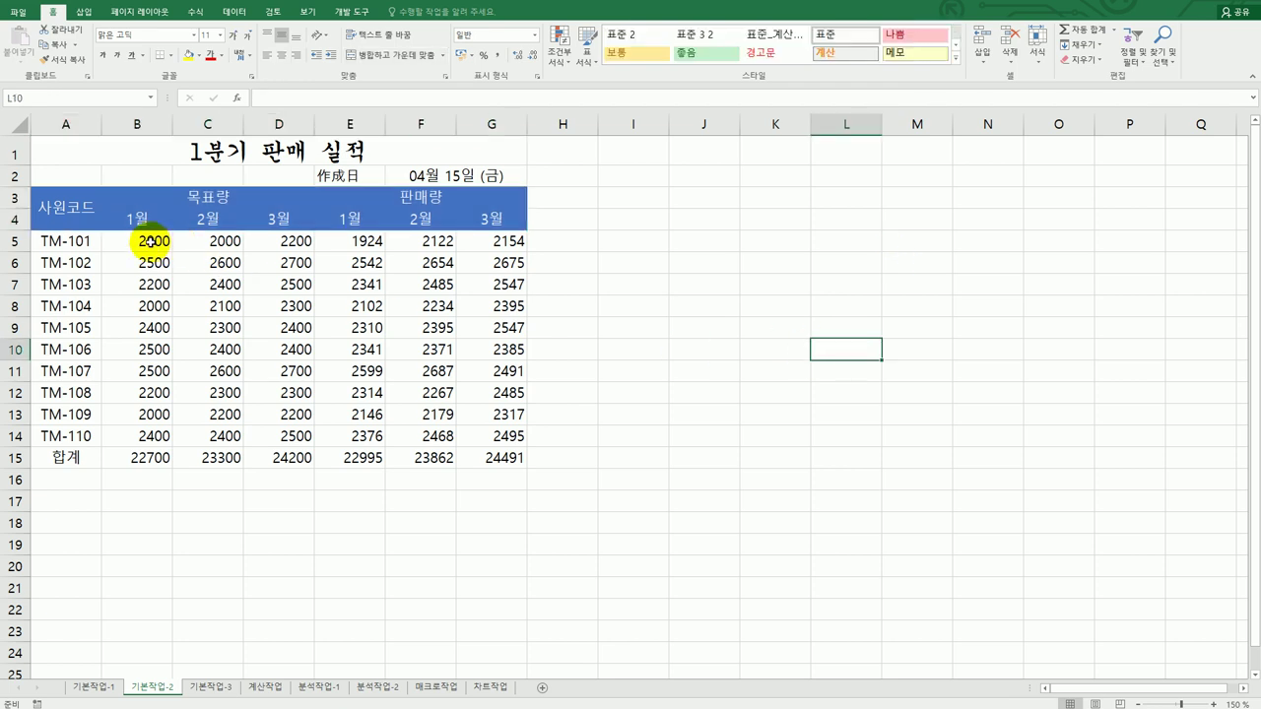
Apply the custom number format #,##0개 to the range B5:G15.
{"action": "left_click_drag", "start_coordinate": [143, 239], "coordinate": [502, 457]}
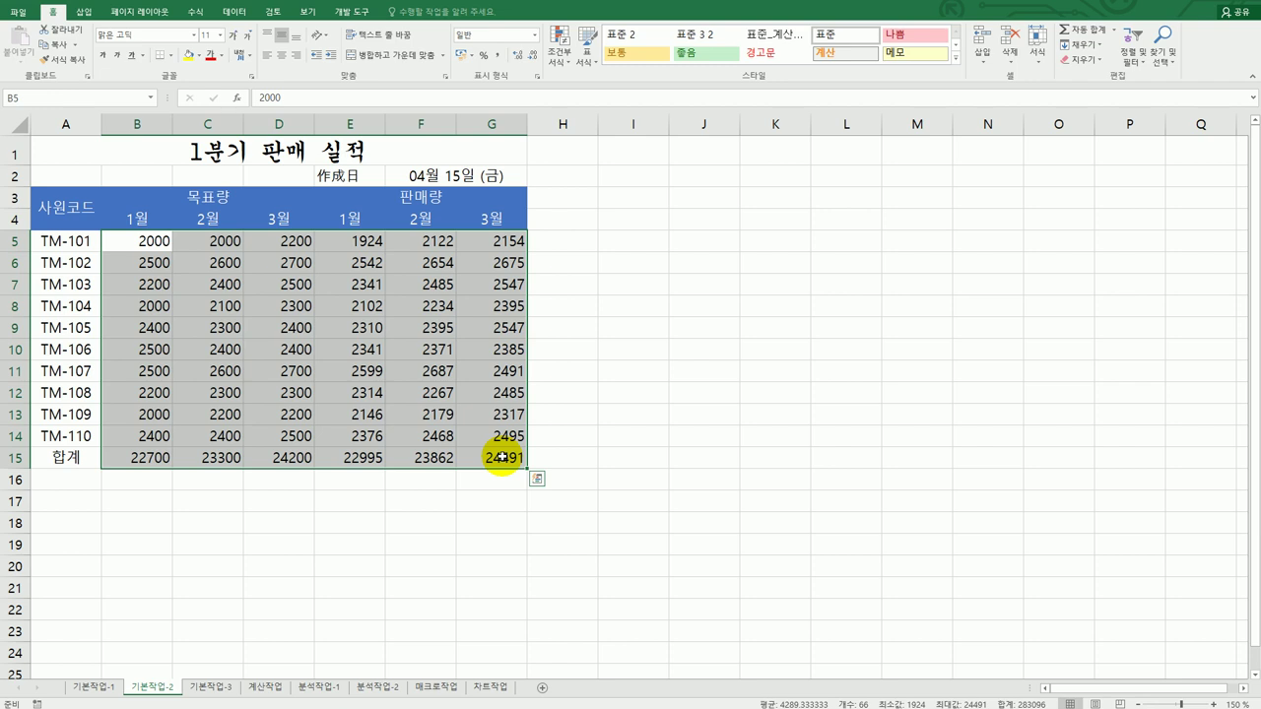
{"action": "right_click", "coordinate": [434, 338]}
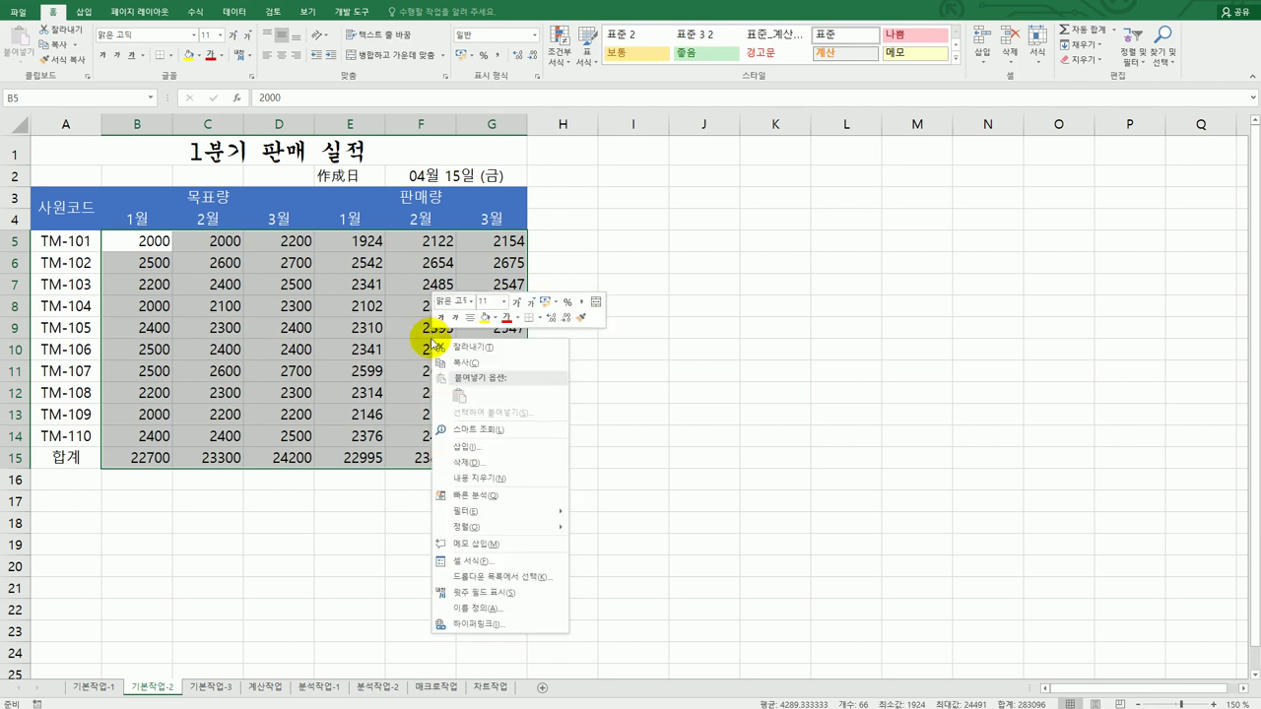
{"action": "left_click", "coordinate": [503, 562]}
{"action": "left_click_drag", "start_coordinate": [558, 383], "coordinate": [782, 141]}
{"action": "left_click", "coordinate": [658, 307]}
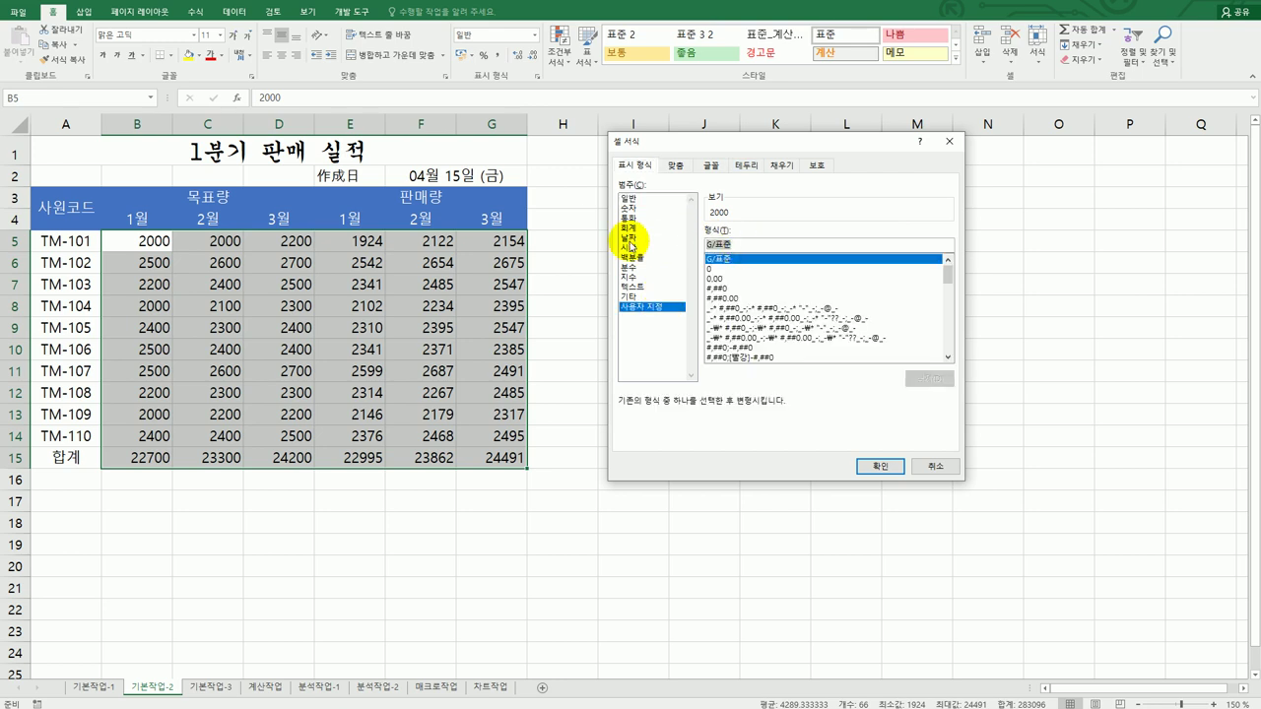
{"action": "type", "text": "#"}
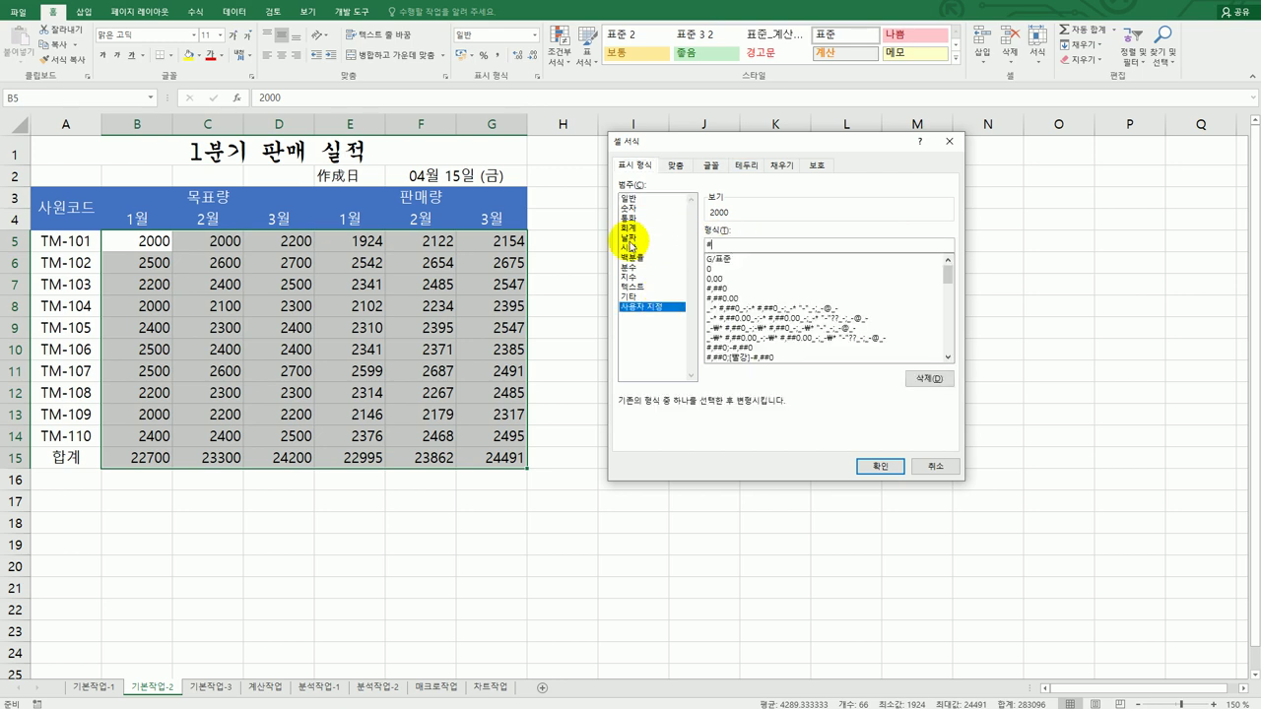
{"action": "type", "text": ",##0"}
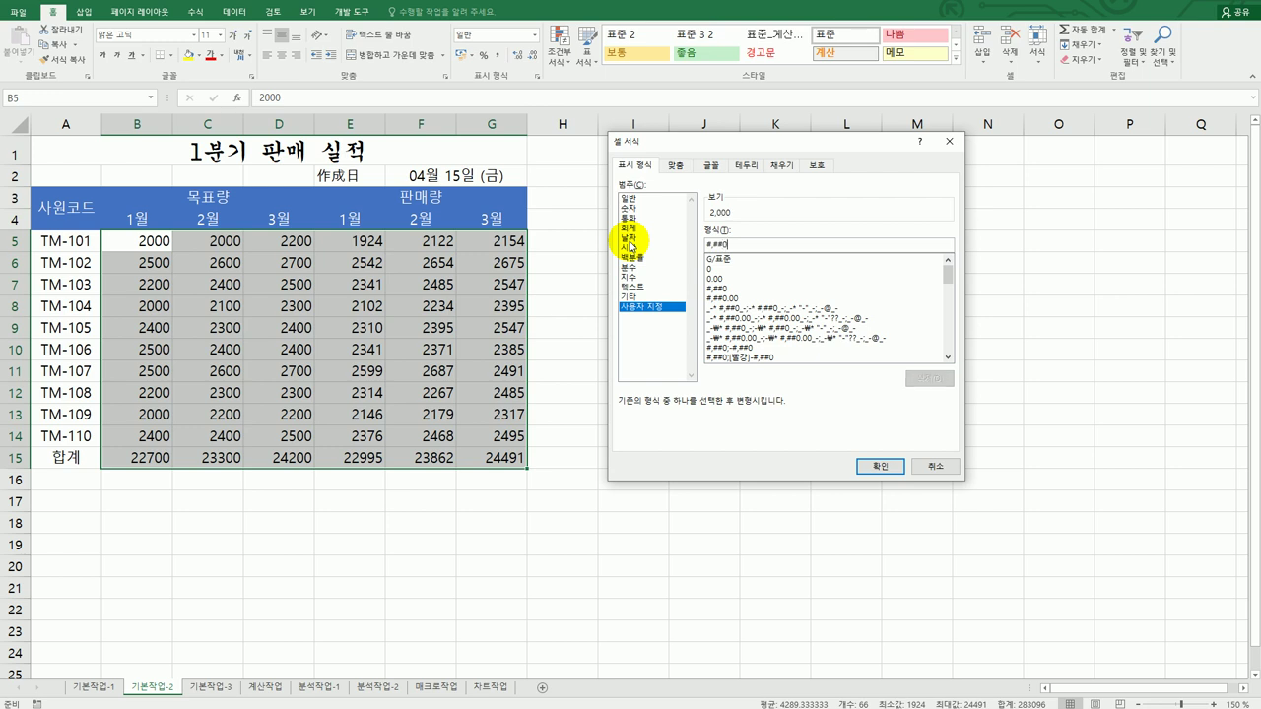
{"action": "type", "text": "ㄱㅐ"}
{"action": "key", "text": "Return"}
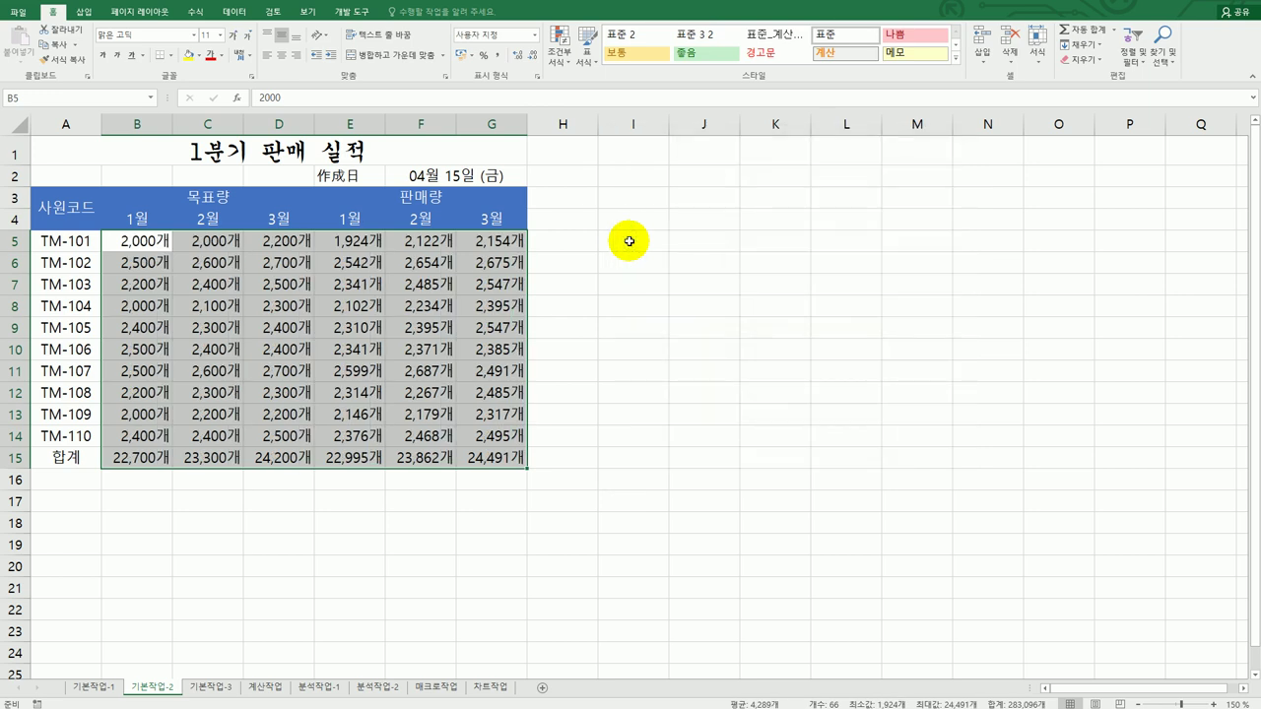
Apply all borders (모든 테두리) and a thick outside border (굵은 바깥쪽 테두리) to the range A3:G15.
{"action": "left_click_drag", "start_coordinate": [70, 198], "coordinate": [431, 454]}
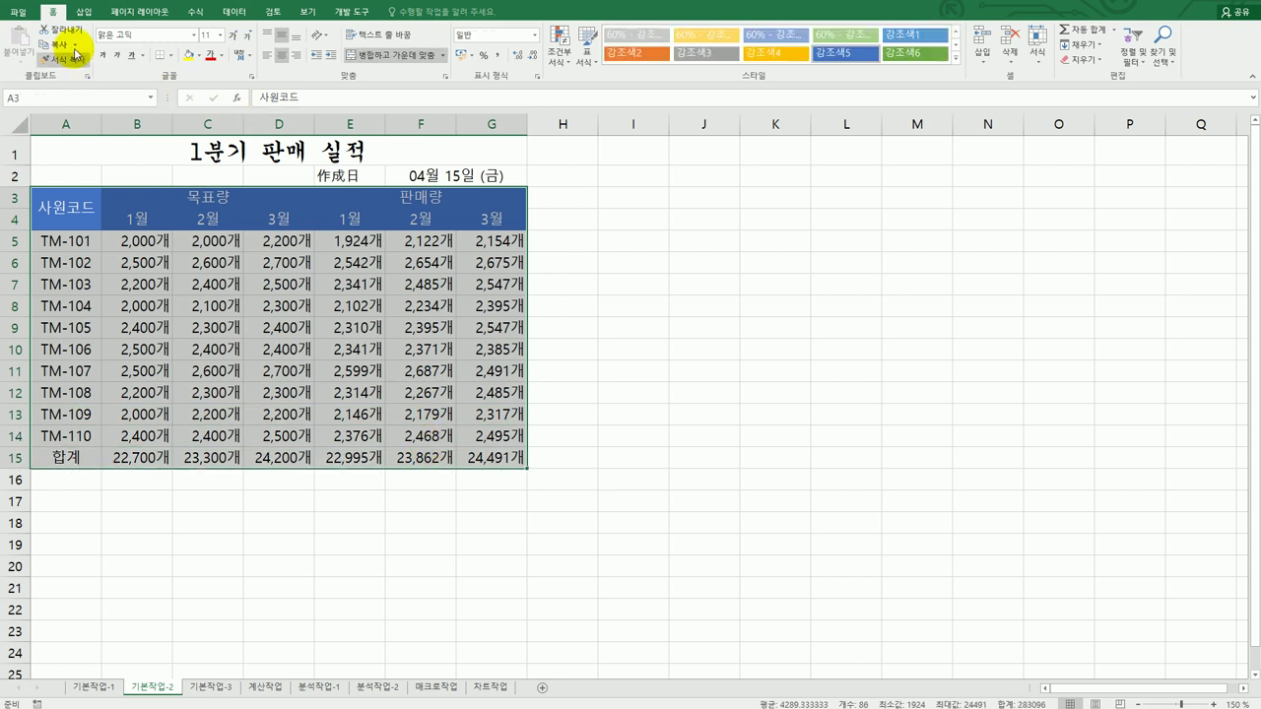
{"action": "left_click", "coordinate": [169, 59]}
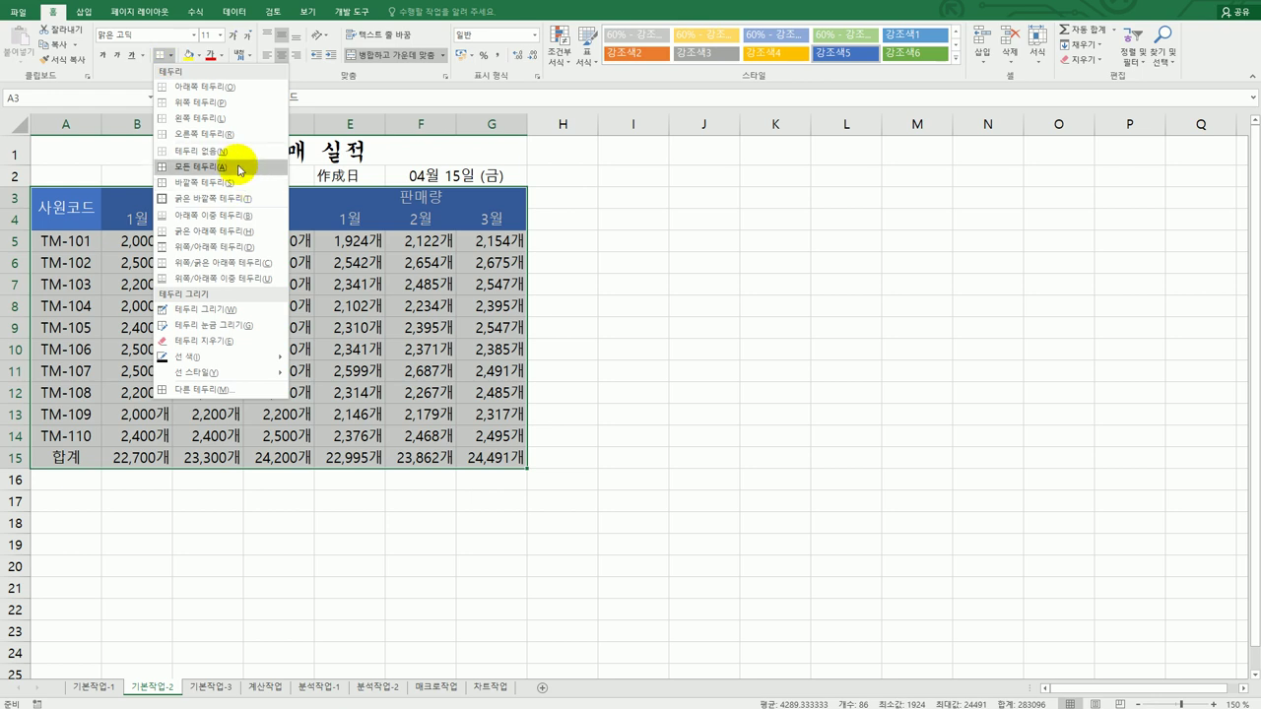
{"action": "left_click", "coordinate": [237, 167]}
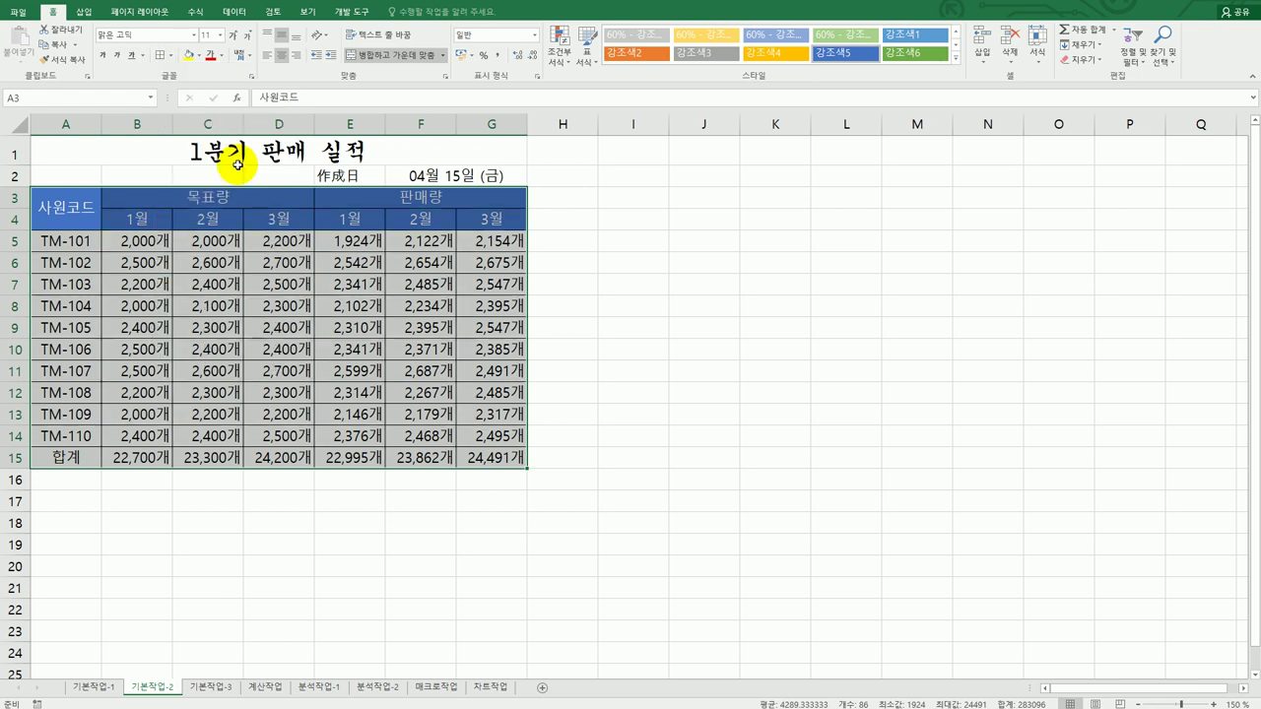
{"action": "left_click", "coordinate": [171, 55]}
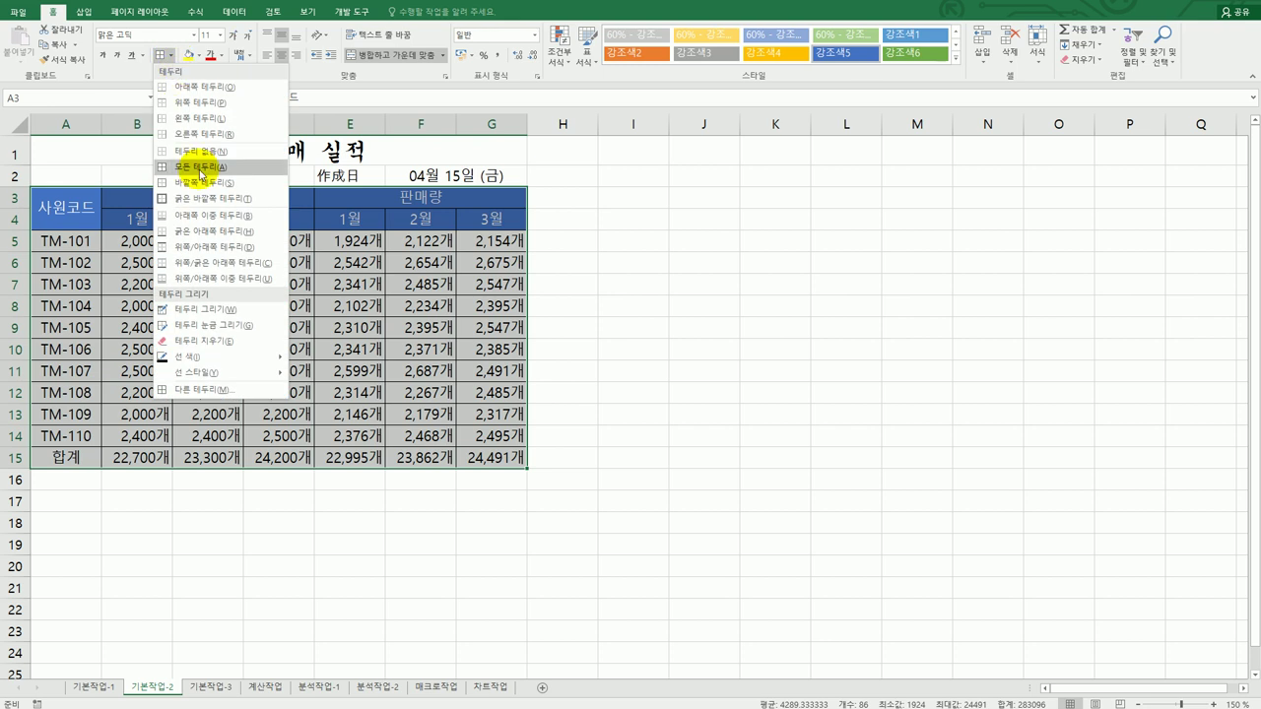
{"action": "left_click", "coordinate": [567, 407]}
{"action": "left_click", "coordinate": [659, 518]}
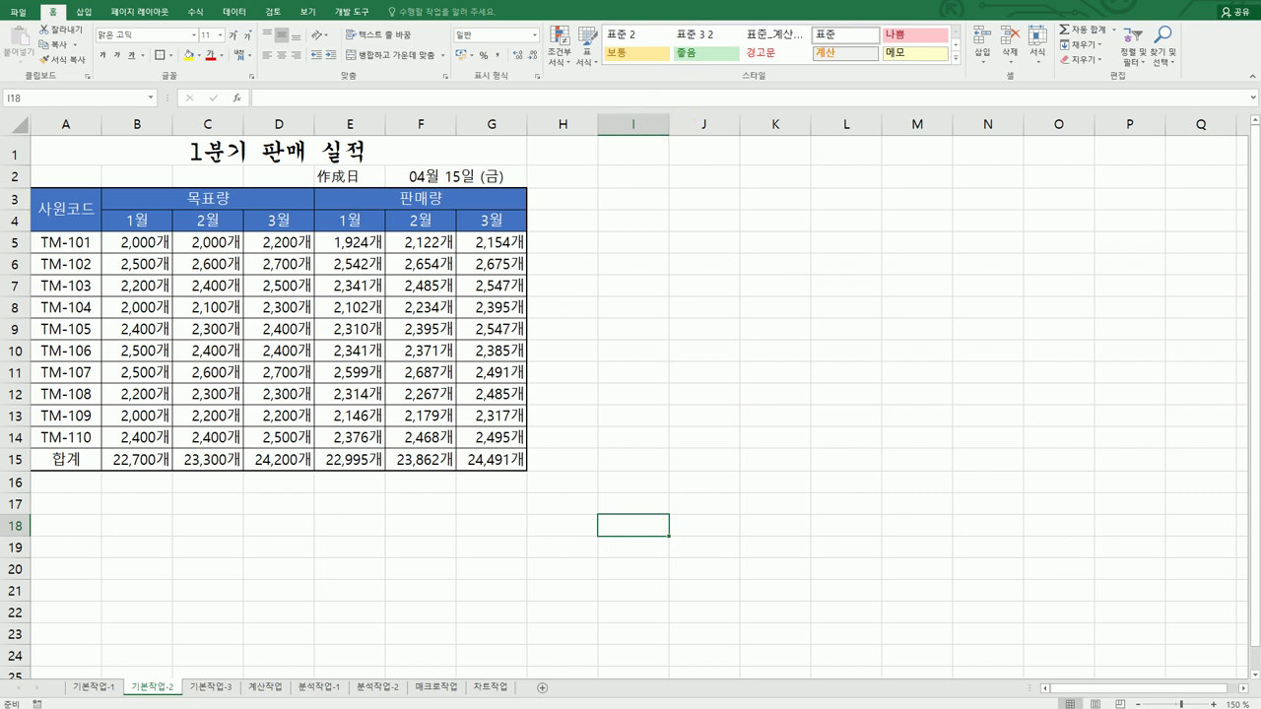
Check the instructions for the 기본작업-3 task, then go to cell A3 on the 기본작업-3 sheet.
{"action": "key", "text": "alt+Tab"}
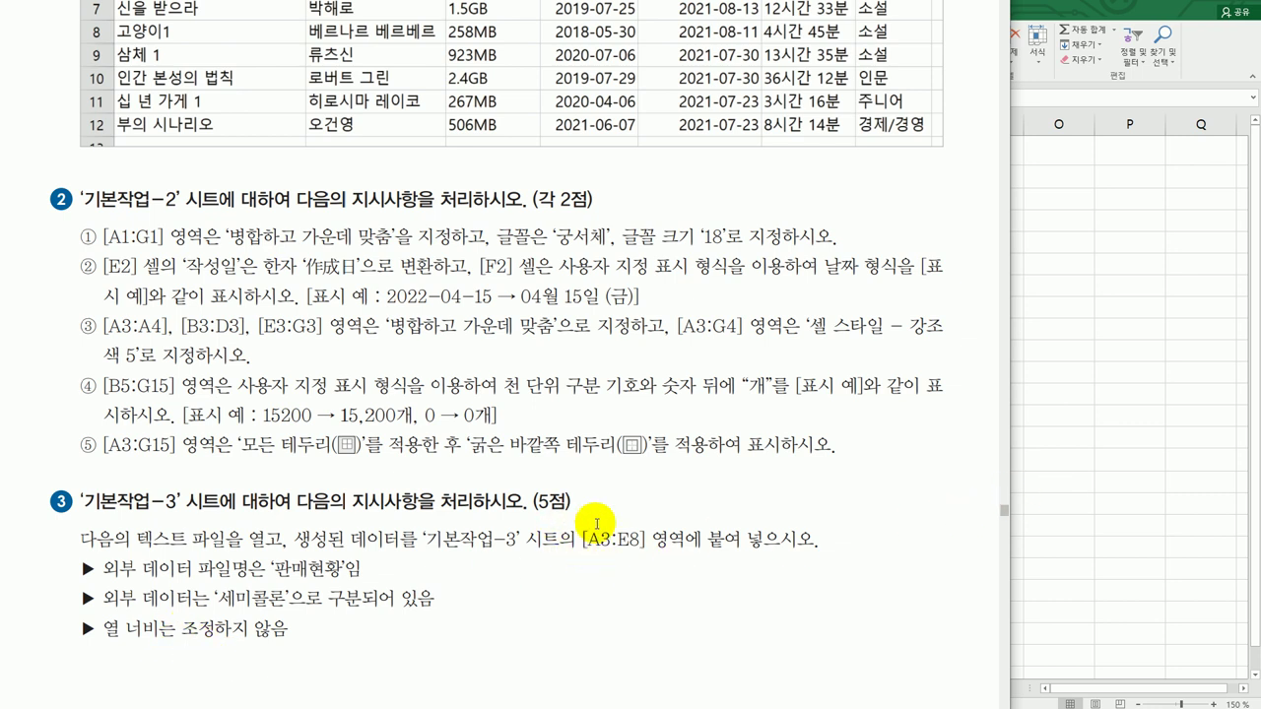
{"action": "left_click", "coordinate": [1078, 490]}
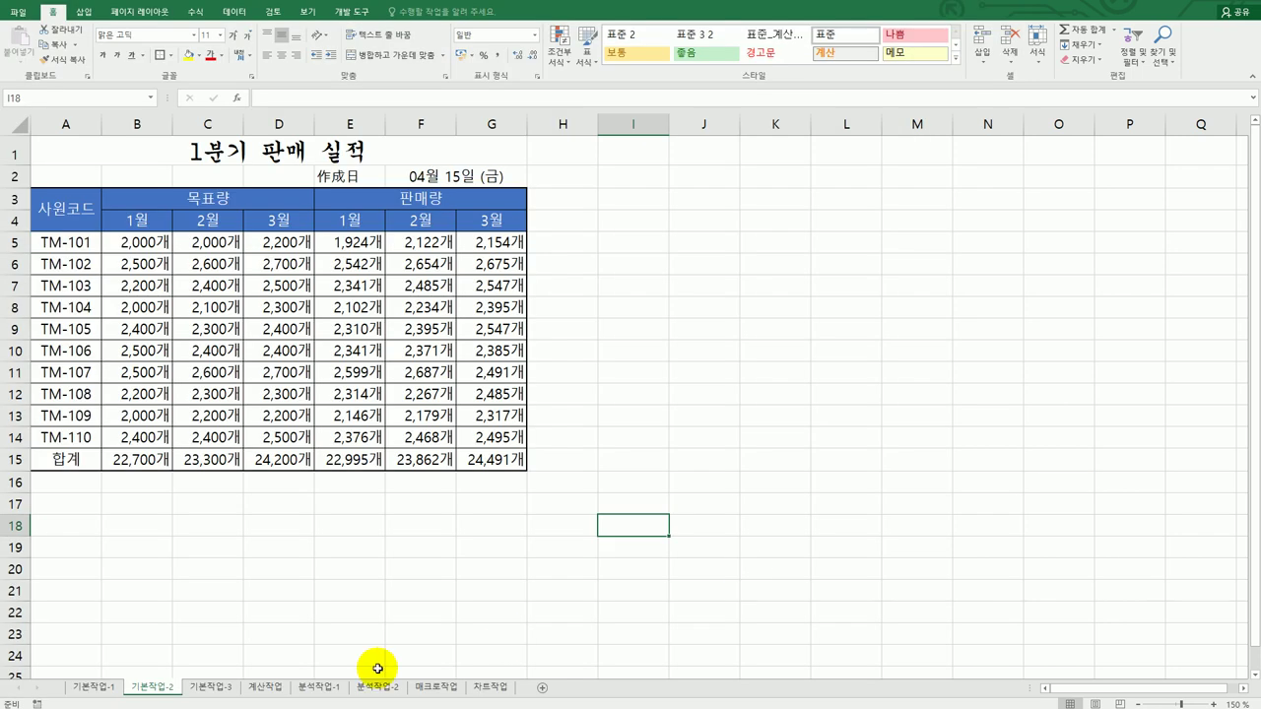
{"action": "left_click", "coordinate": [207, 687]}
{"action": "left_click", "coordinate": [49, 200]}
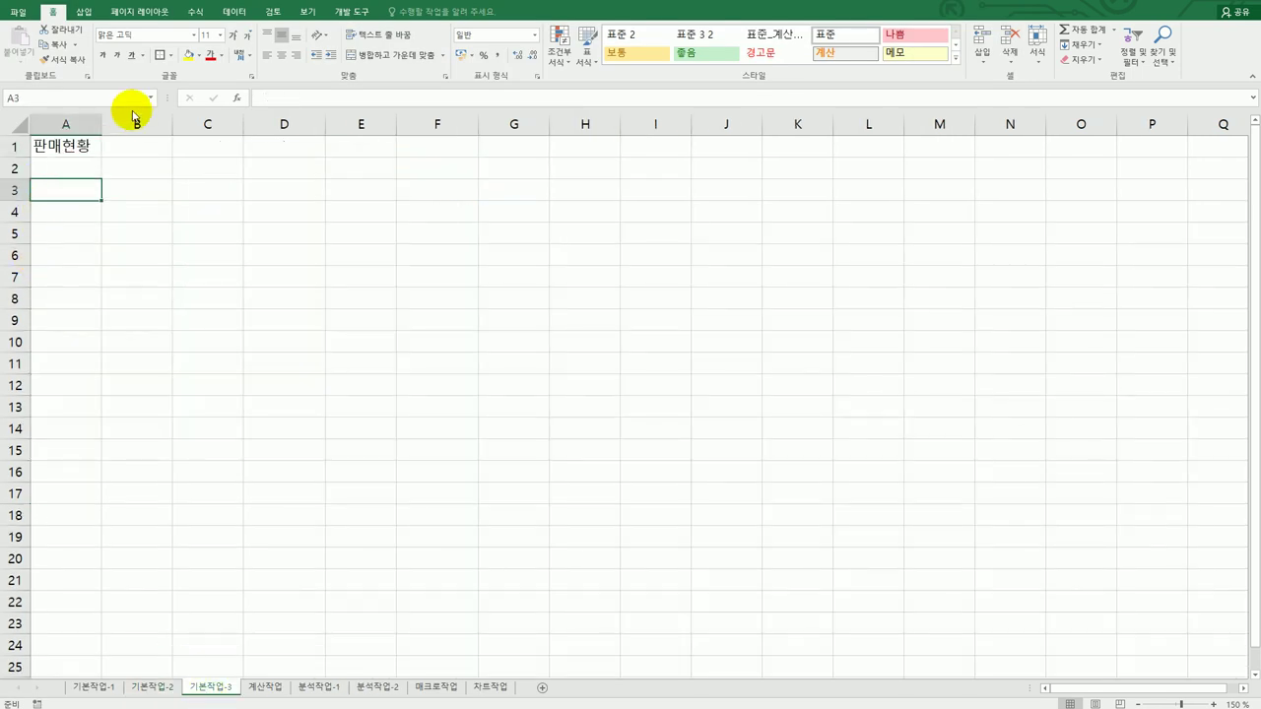
Start an external text data import with the file 판매현황 from the 컴활2급 folder on drive C.
{"action": "left_click", "coordinate": [235, 12]}
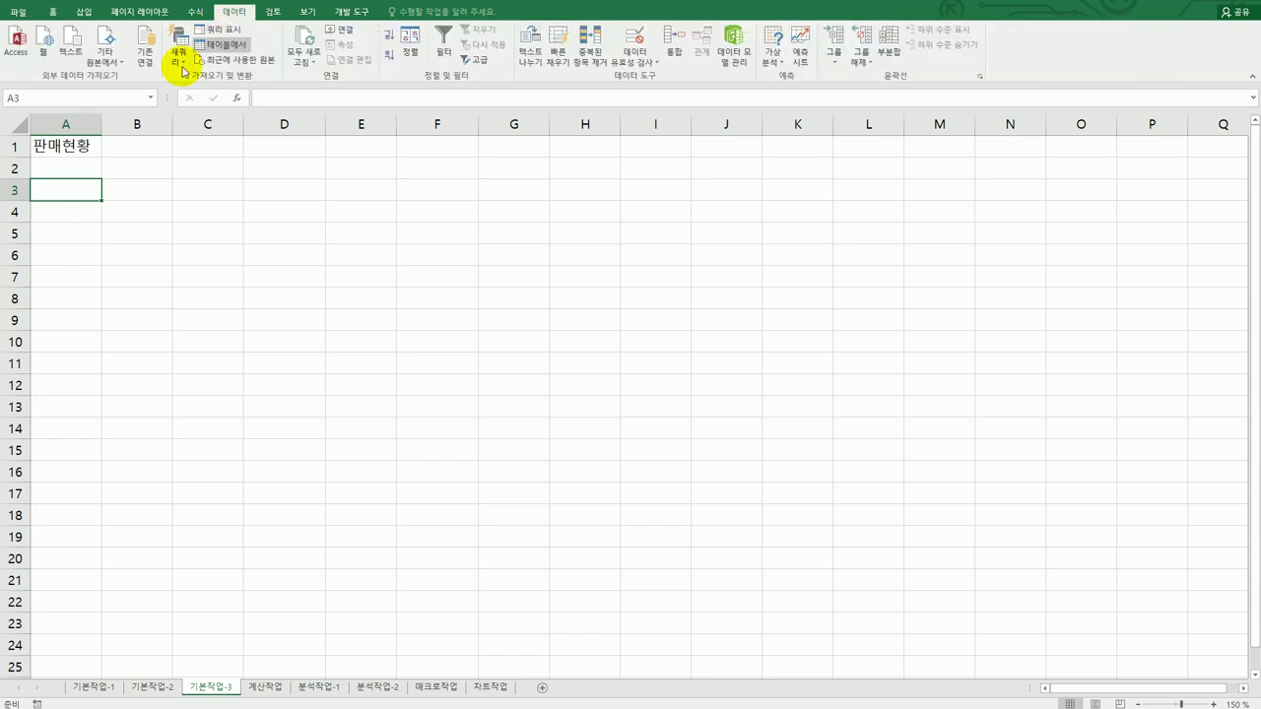
{"action": "left_click", "coordinate": [80, 57]}
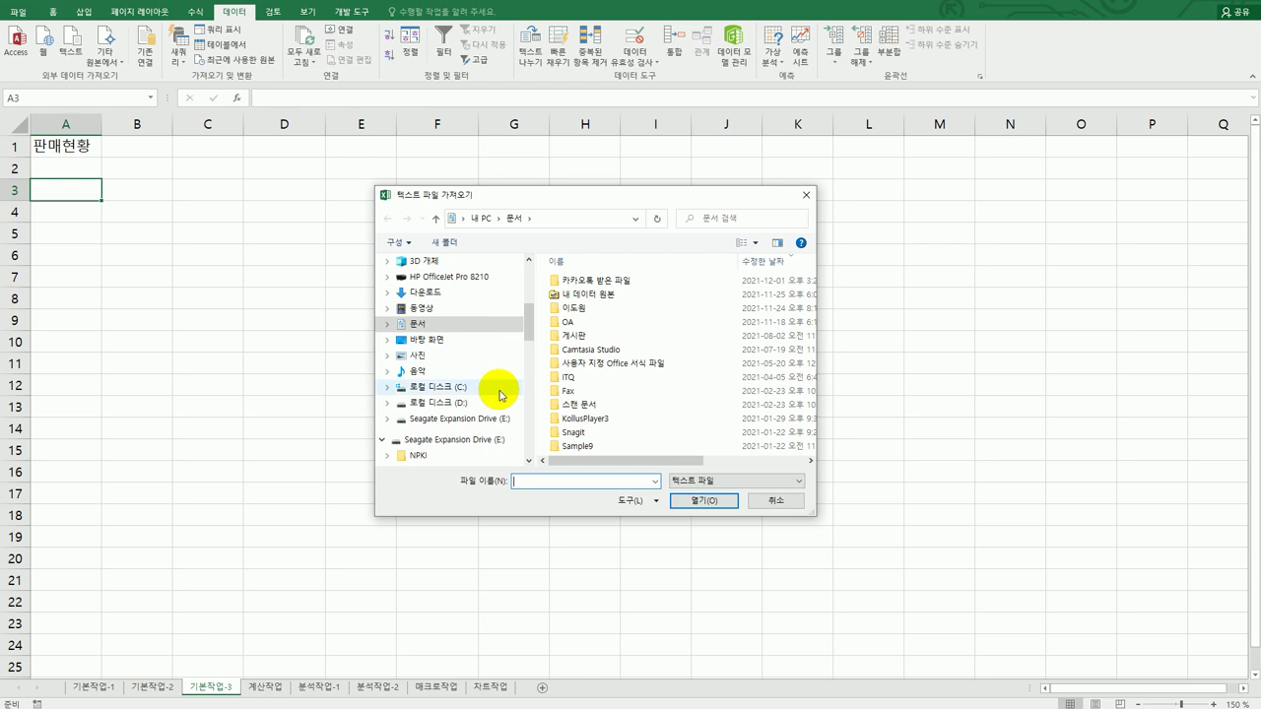
{"action": "left_click", "coordinate": [502, 394]}
{"action": "left_click_drag", "start_coordinate": [808, 295], "coordinate": [808, 387]}
{"action": "scroll", "coordinate": [690, 430], "scroll_direction": "down", "scroll_amount": 1}
{"action": "double_click", "coordinate": [678, 444]}
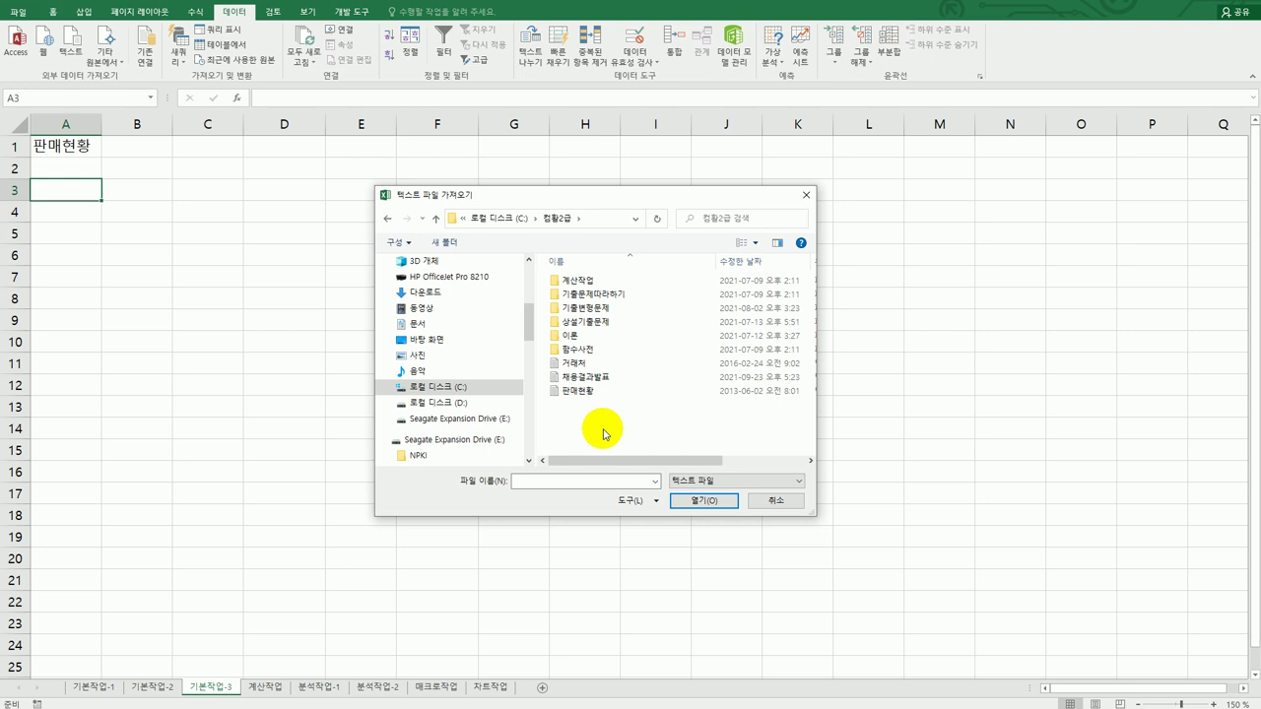
{"action": "left_click", "coordinate": [597, 391]}
{"action": "left_click", "coordinate": [706, 502]}
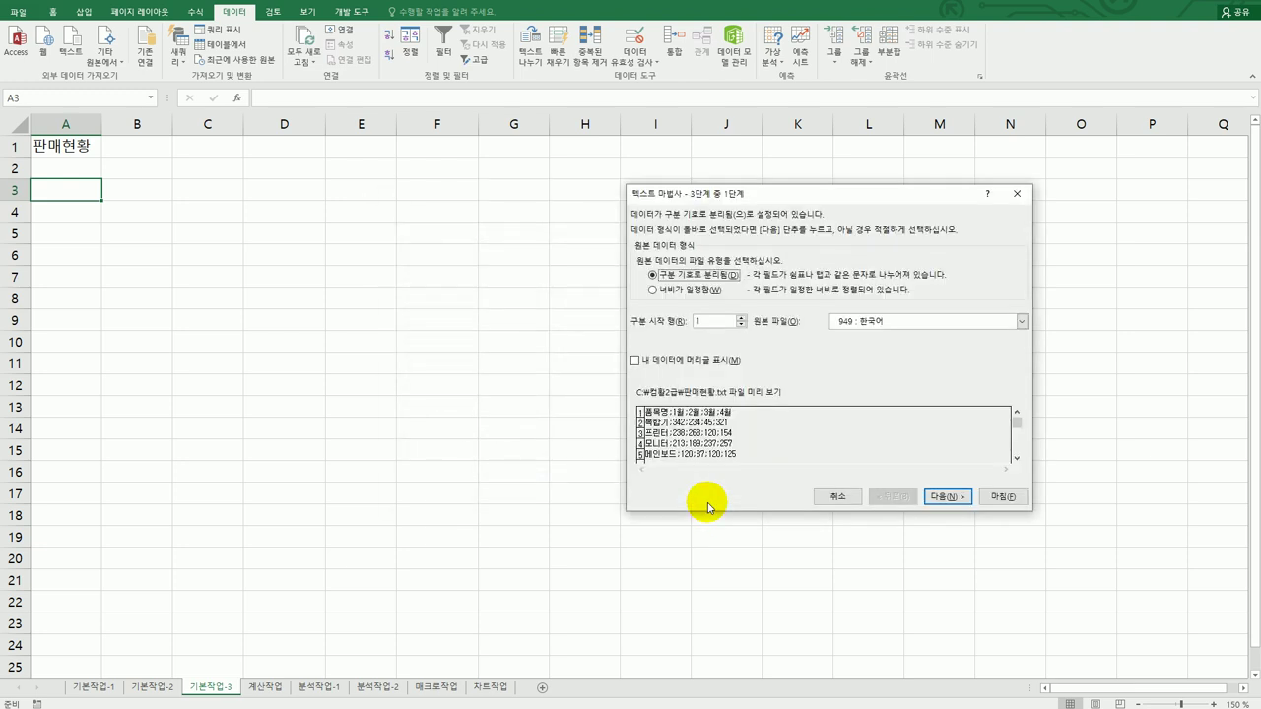
Split the imported text by semicolon (세미콜론) instead of tab and finish the text wizard with the general column format.
{"action": "left_click", "coordinate": [947, 498]}
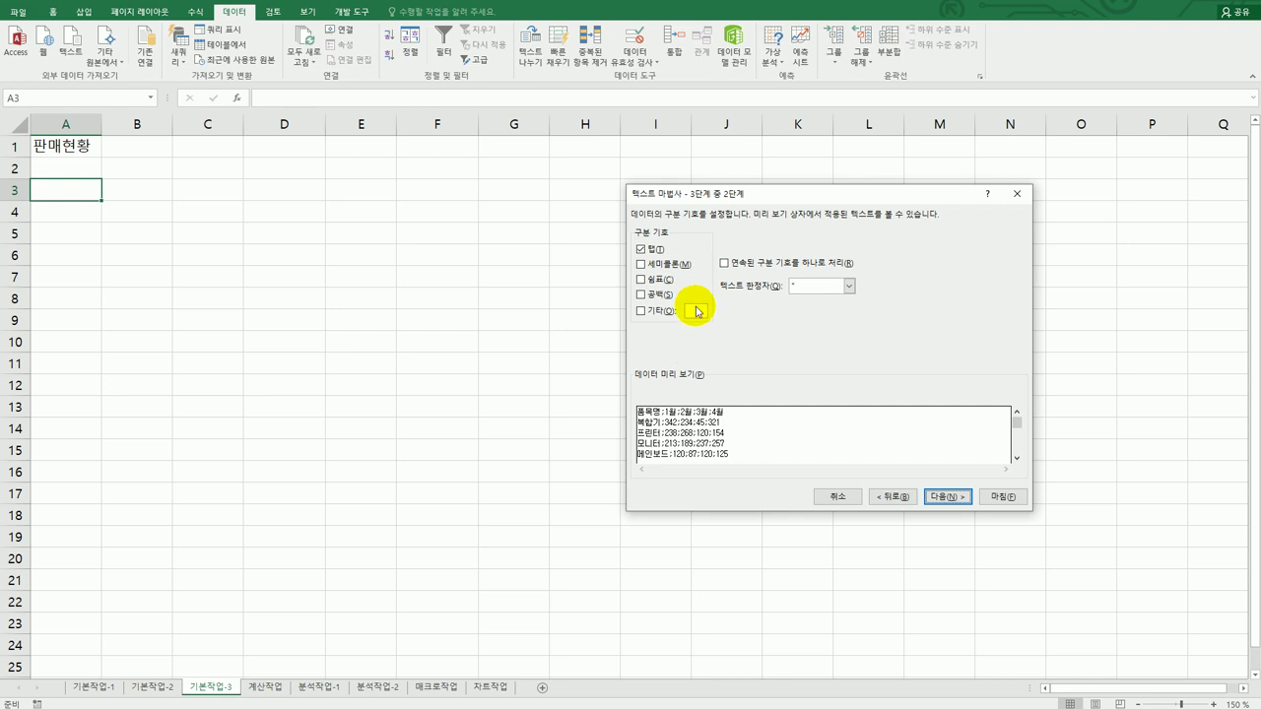
{"action": "left_click", "coordinate": [655, 265]}
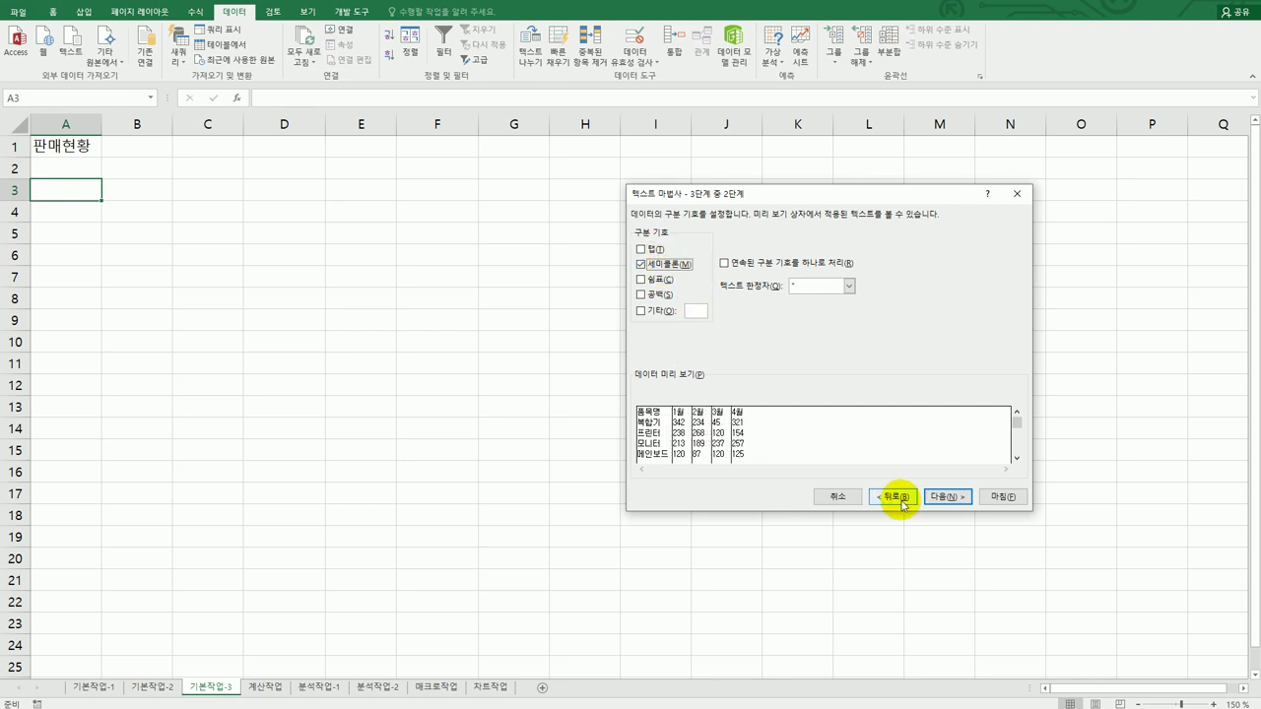
{"action": "left_click", "coordinate": [938, 498]}
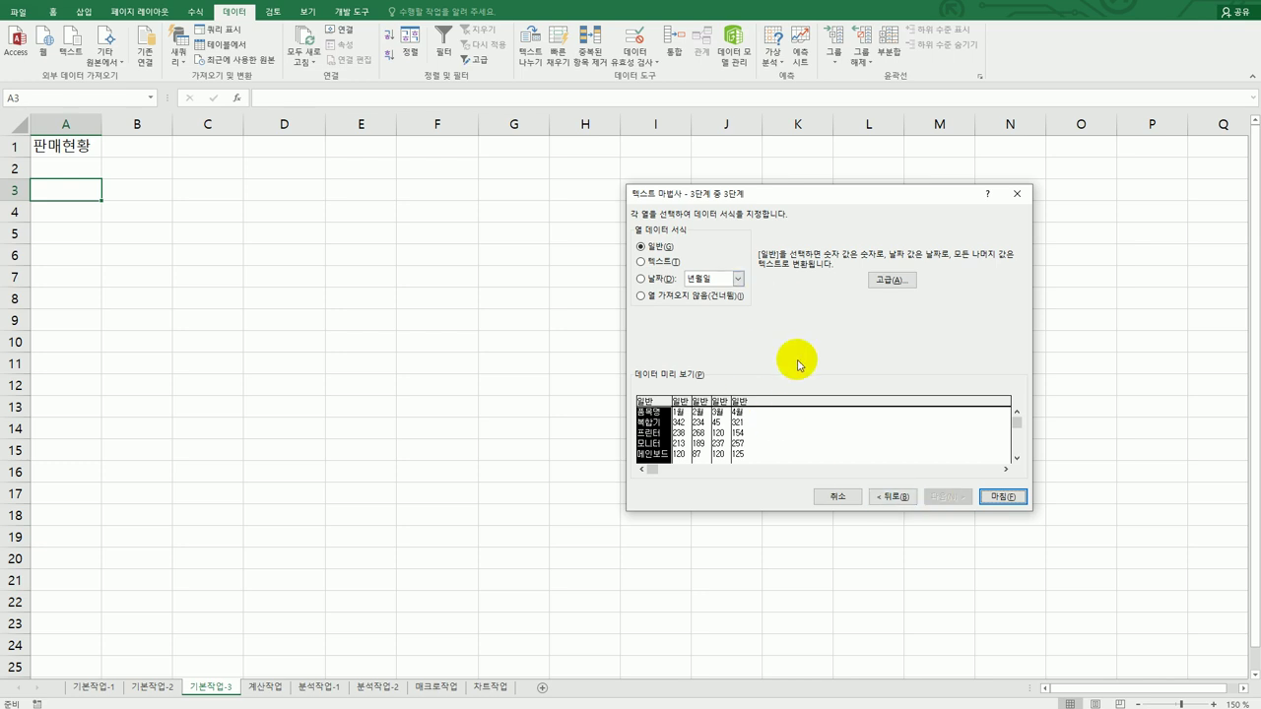
{"action": "left_click", "coordinate": [995, 497]}
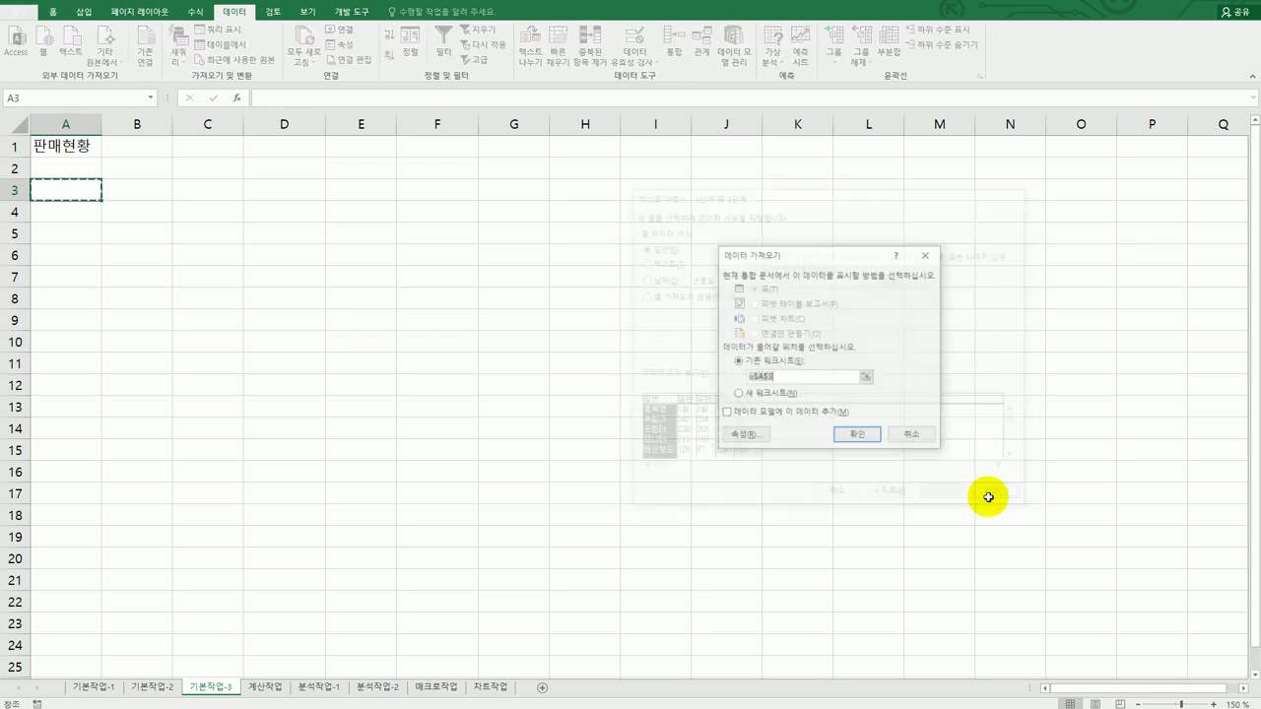
Turn off column width adjustment (열 너비 조정) for the external data and place the import at A3 of the existing worksheet.
{"action": "left_click", "coordinate": [755, 434]}
{"action": "left_click", "coordinate": [744, 401]}
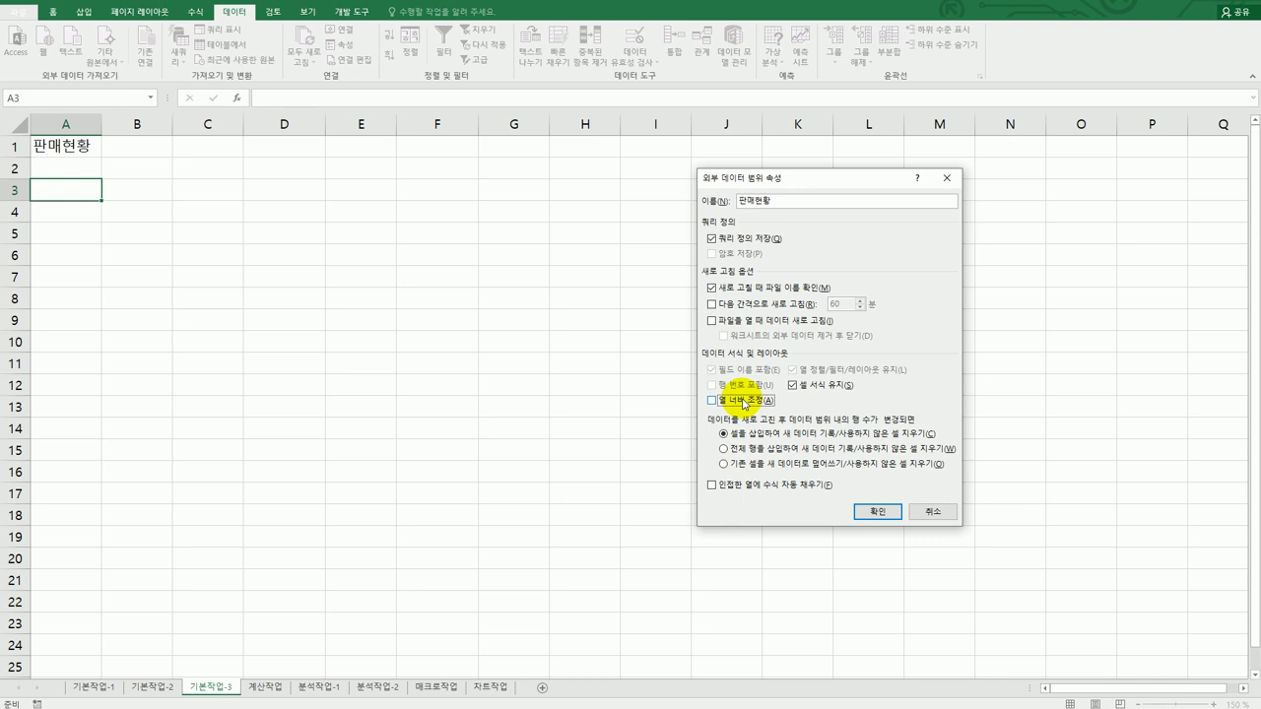
{"action": "left_click", "coordinate": [857, 510]}
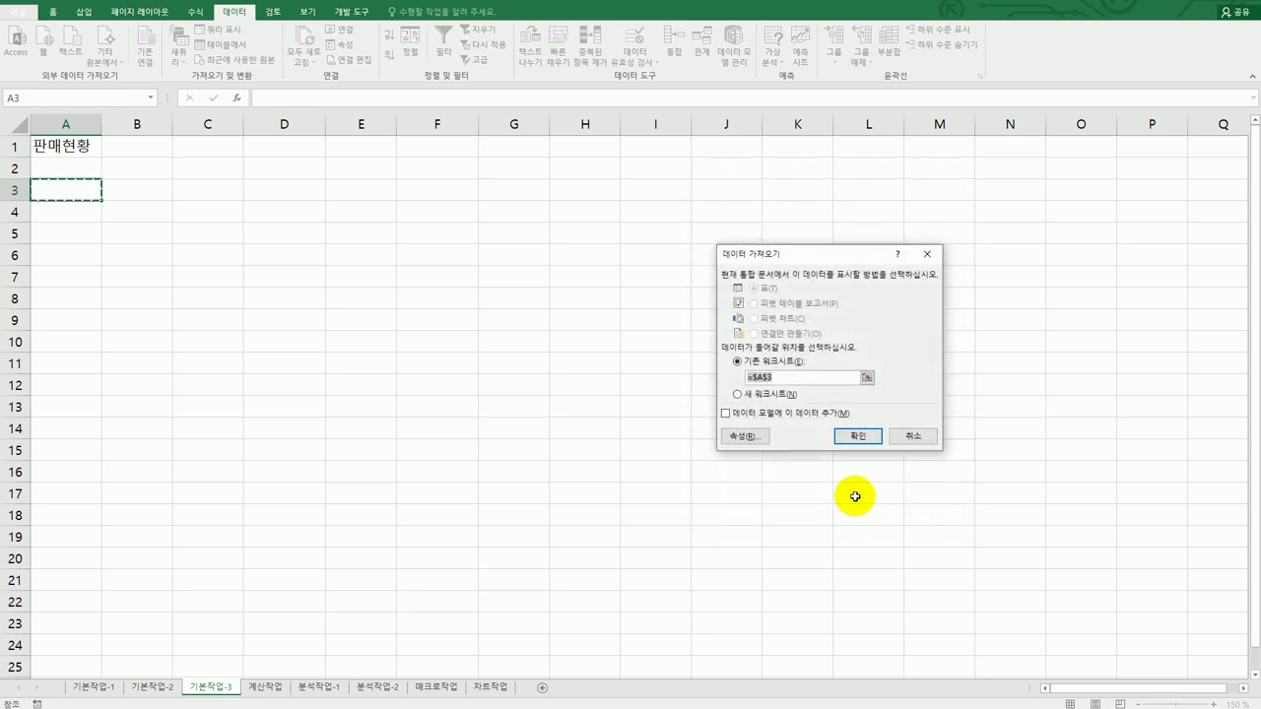
{"action": "left_click", "coordinate": [858, 435]}
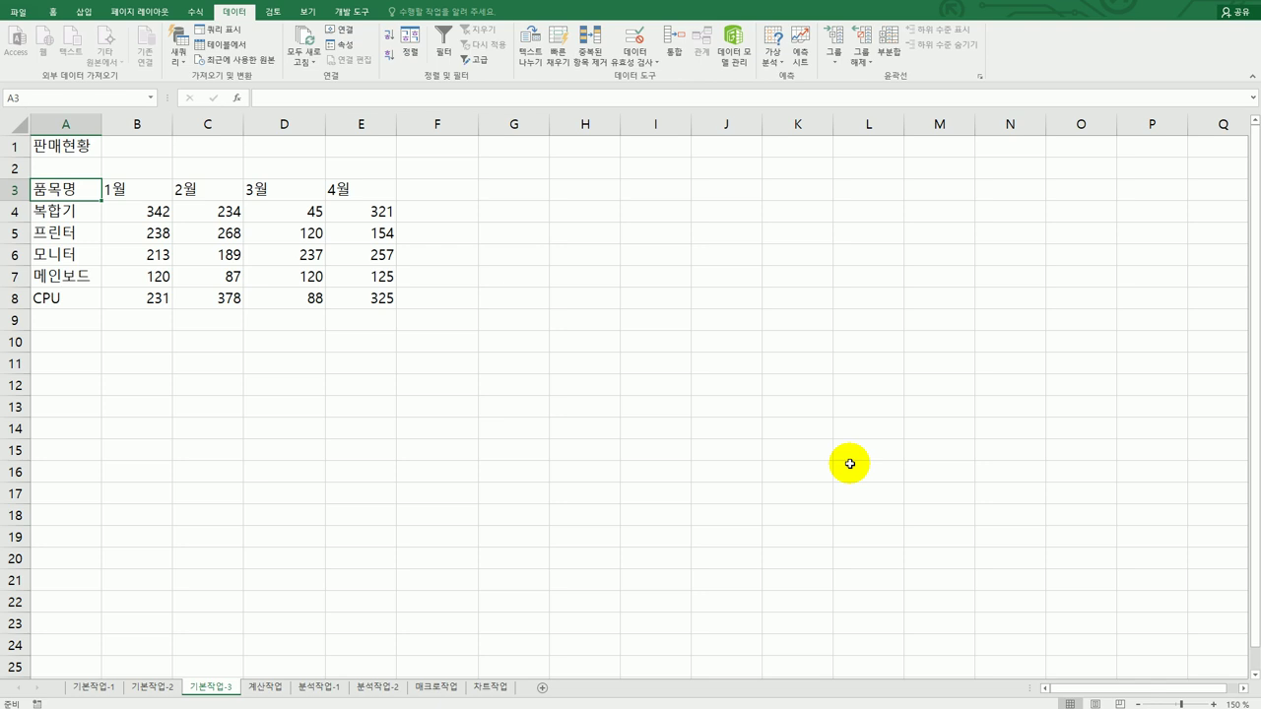
Open the 계산작업 sheet and read the instructions for its five table calculations in the task document.
{"action": "left_click", "coordinate": [268, 686]}
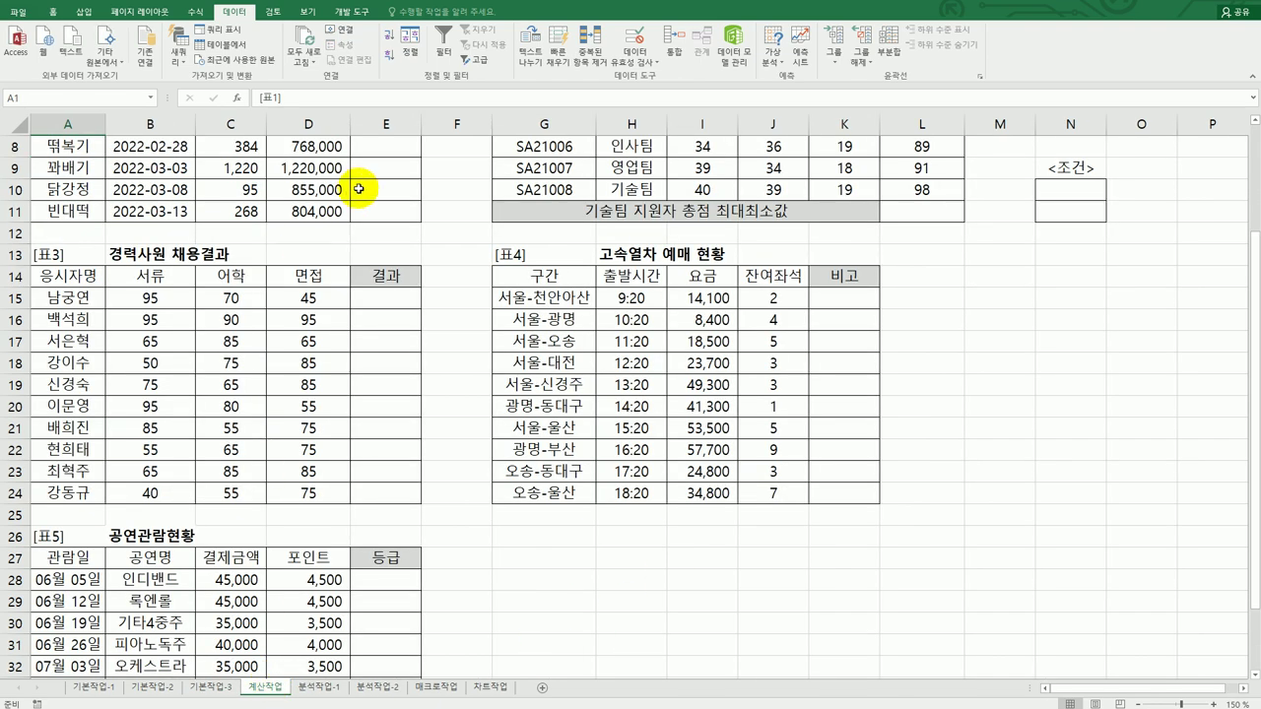
{"action": "key", "text": "alt+Tab"}
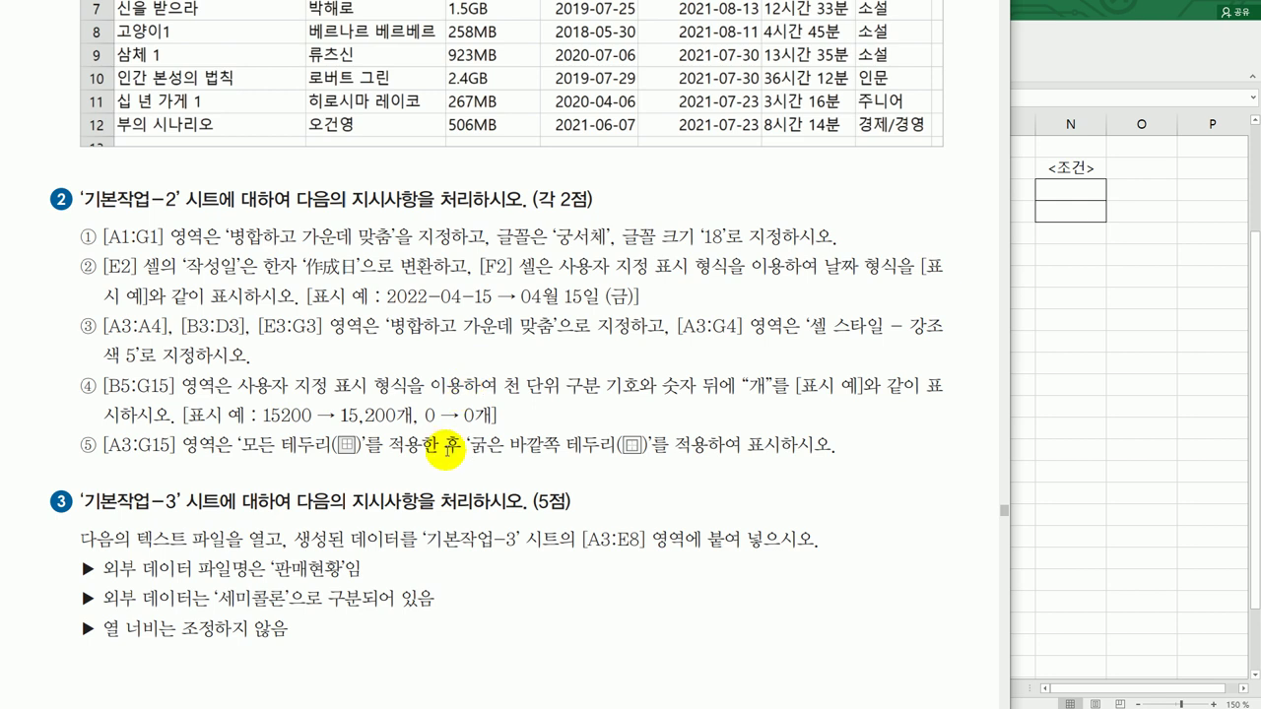
{"action": "scroll", "coordinate": [81, 555], "scroll_direction": "down", "scroll_amount": 10}
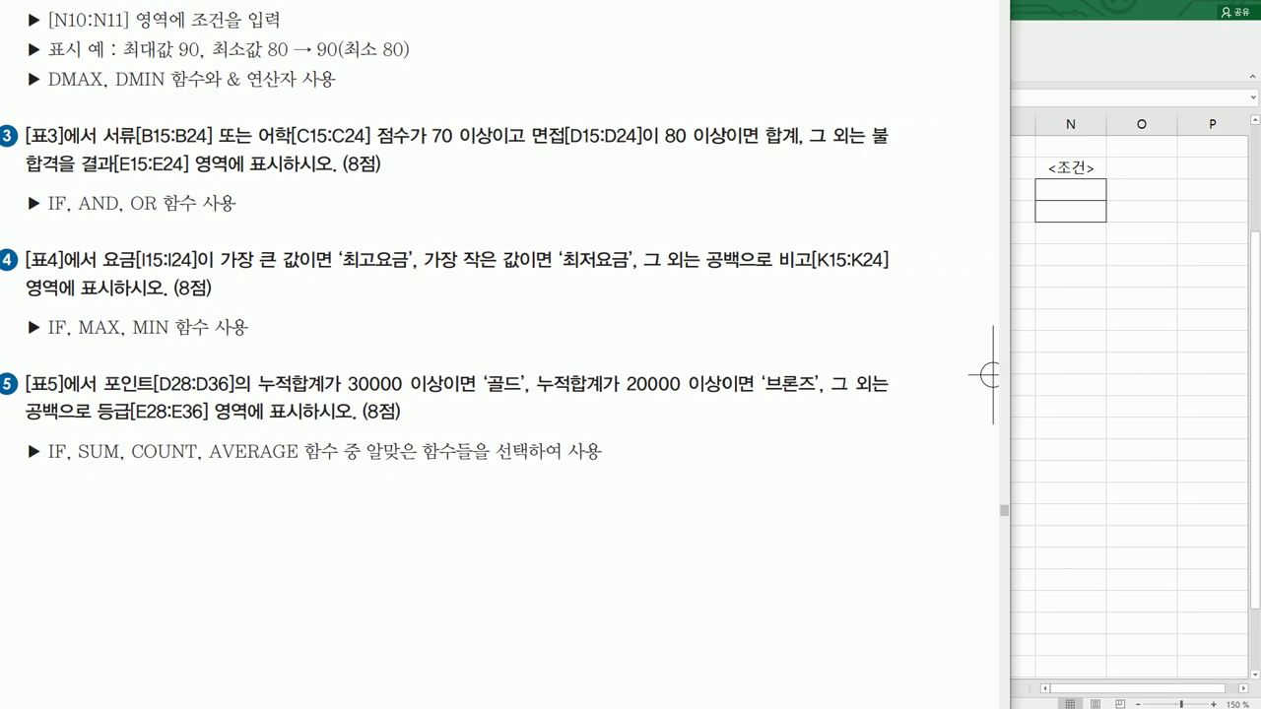
{"action": "scroll", "coordinate": [80, 314], "scroll_direction": "up", "scroll_amount": 5}
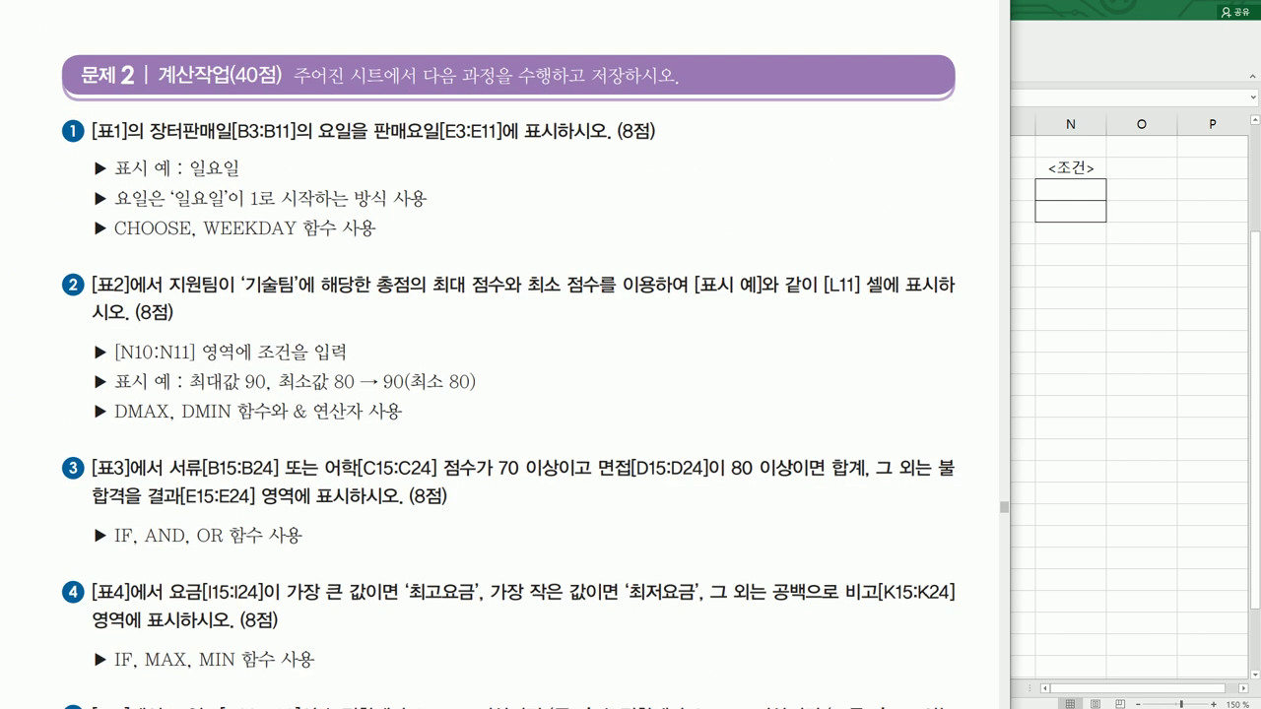
{"action": "scroll", "coordinate": [65, 179], "scroll_direction": "right", "scroll_amount": 1}
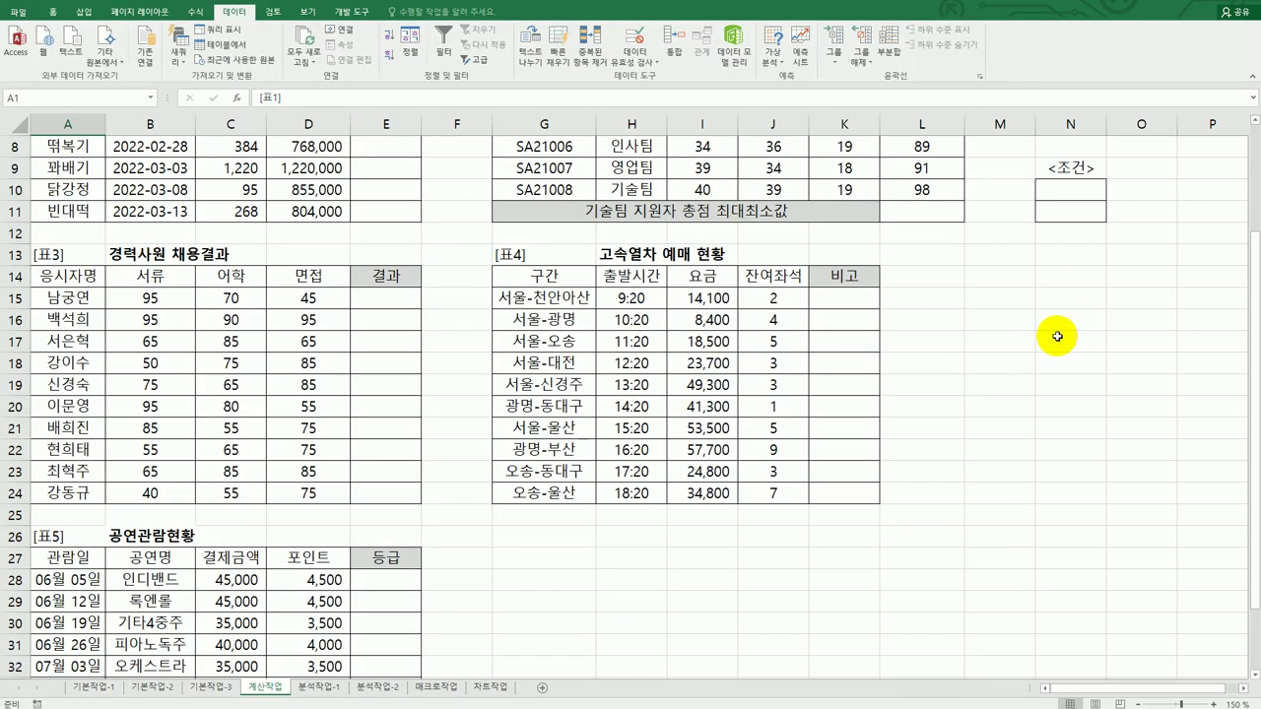
Enter =WEEKDAY(B3,1) in cell E3 of the 판매요일 column and fill it down to E11.
{"action": "scroll", "coordinate": [981, 378], "scroll_direction": "up", "scroll_amount": 3}
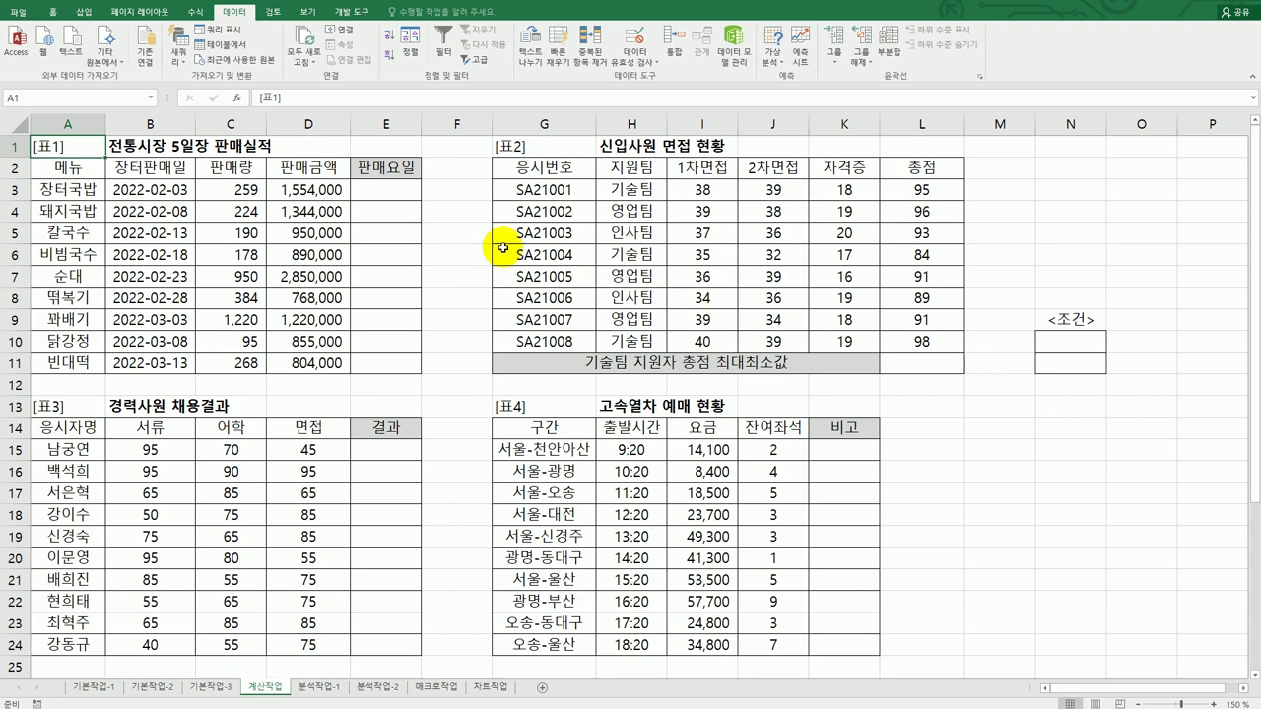
{"action": "left_click", "coordinate": [399, 190]}
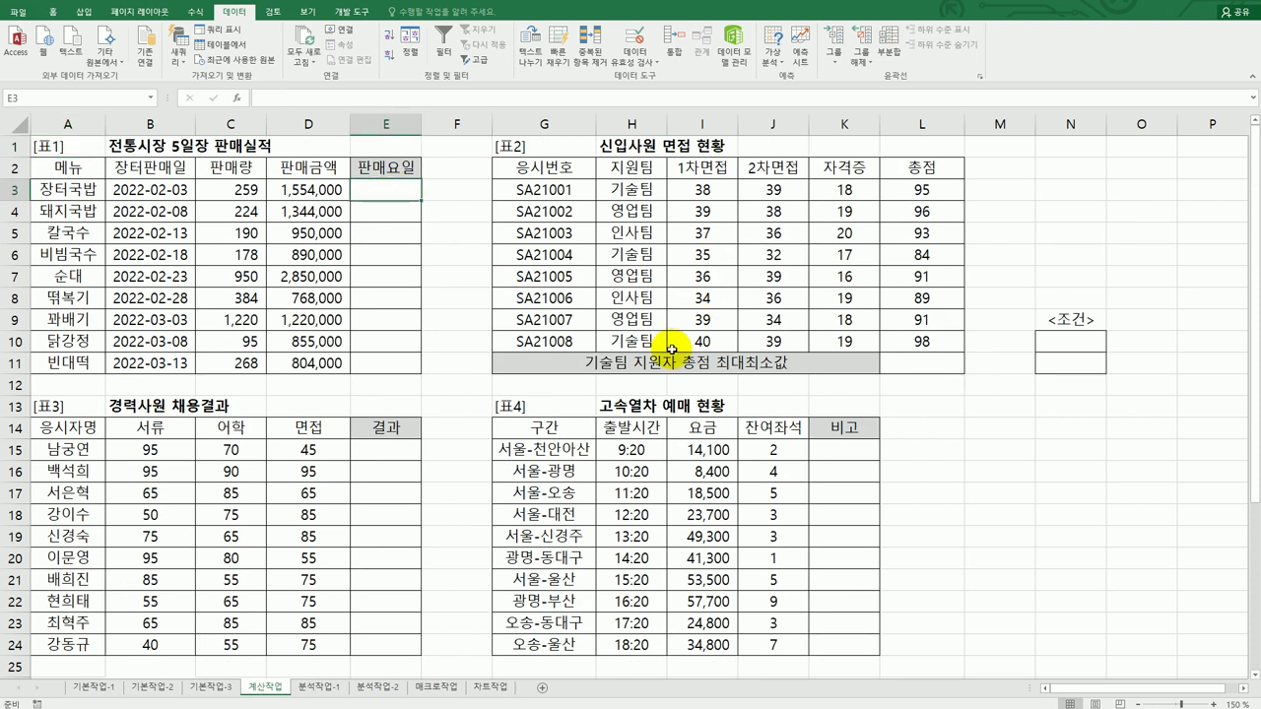
{"action": "type", "text": "="}
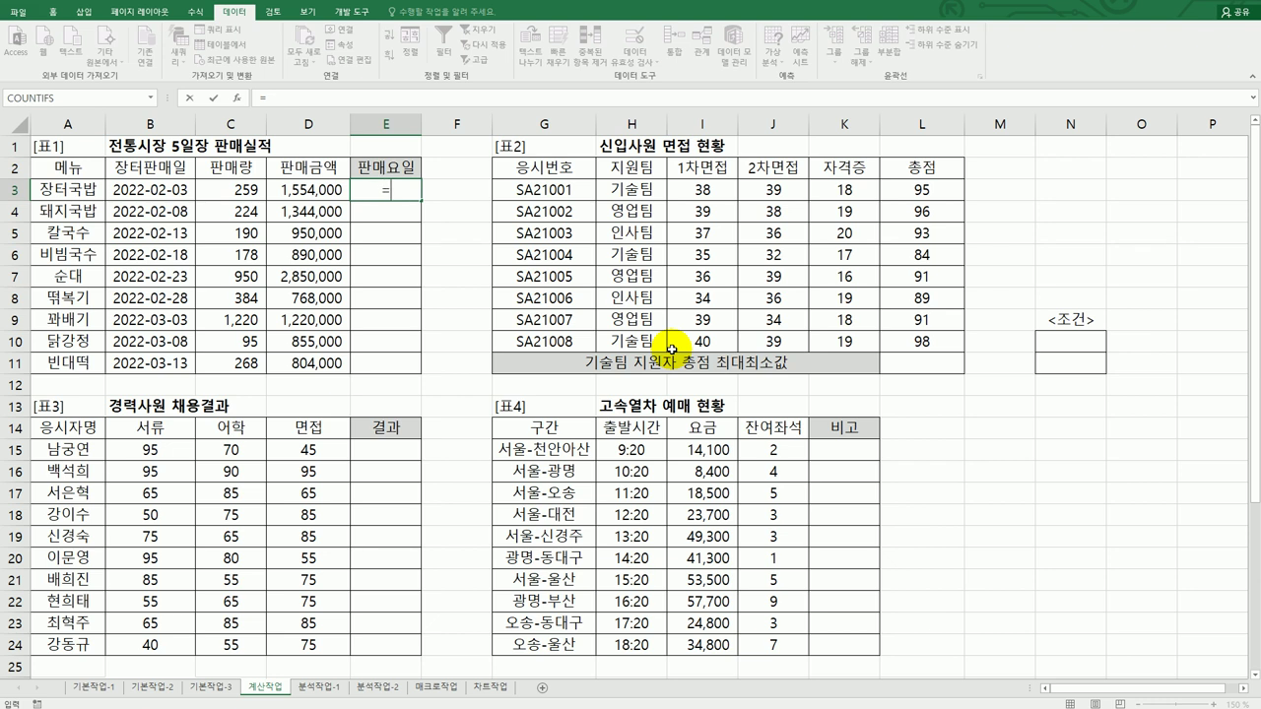
{"action": "type", "text": "we"}
{"action": "key", "text": "Down"}
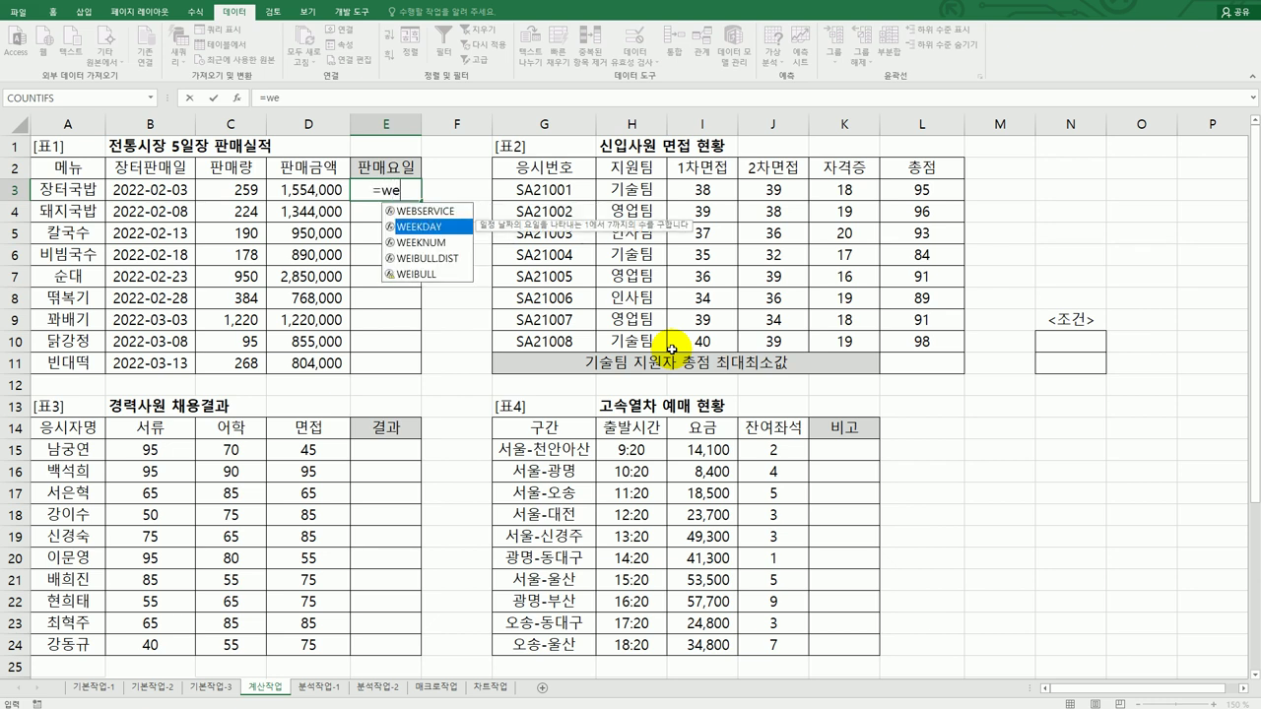
{"action": "key", "text": "Tab"}
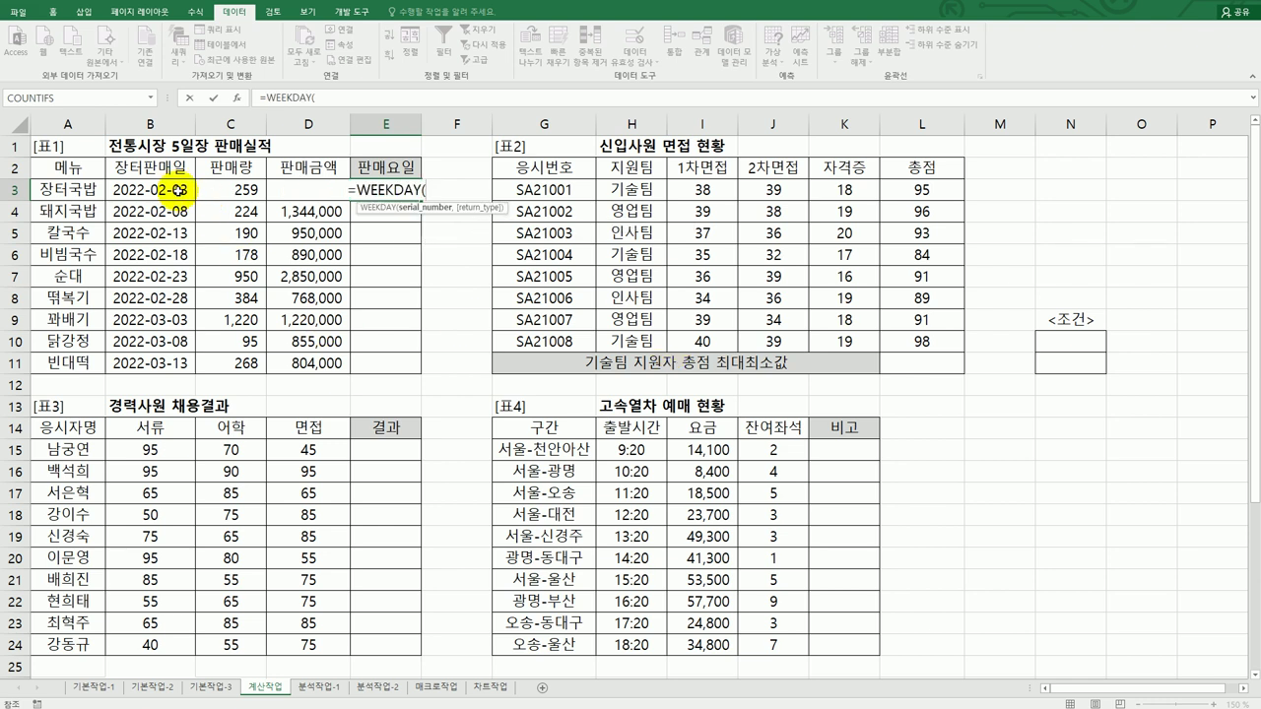
{"action": "left_click", "coordinate": [177, 188]}
{"action": "type", "text": ","}
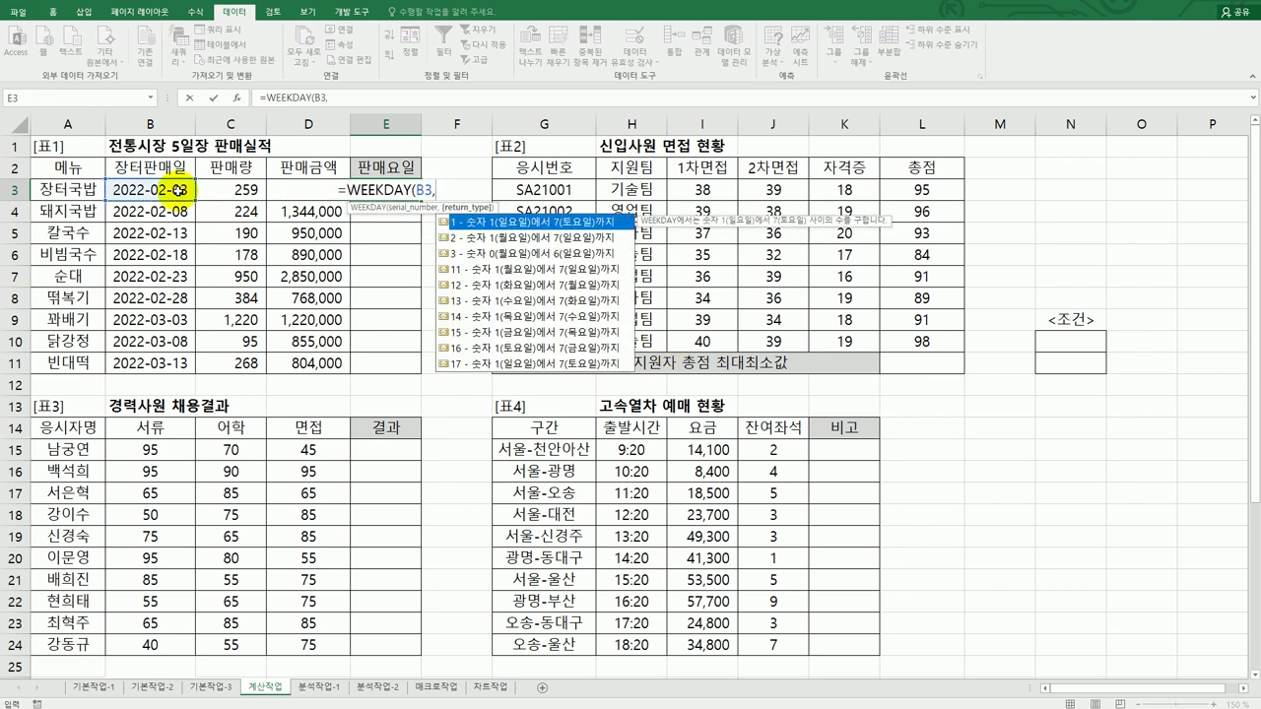
{"action": "type", "text": "1"}
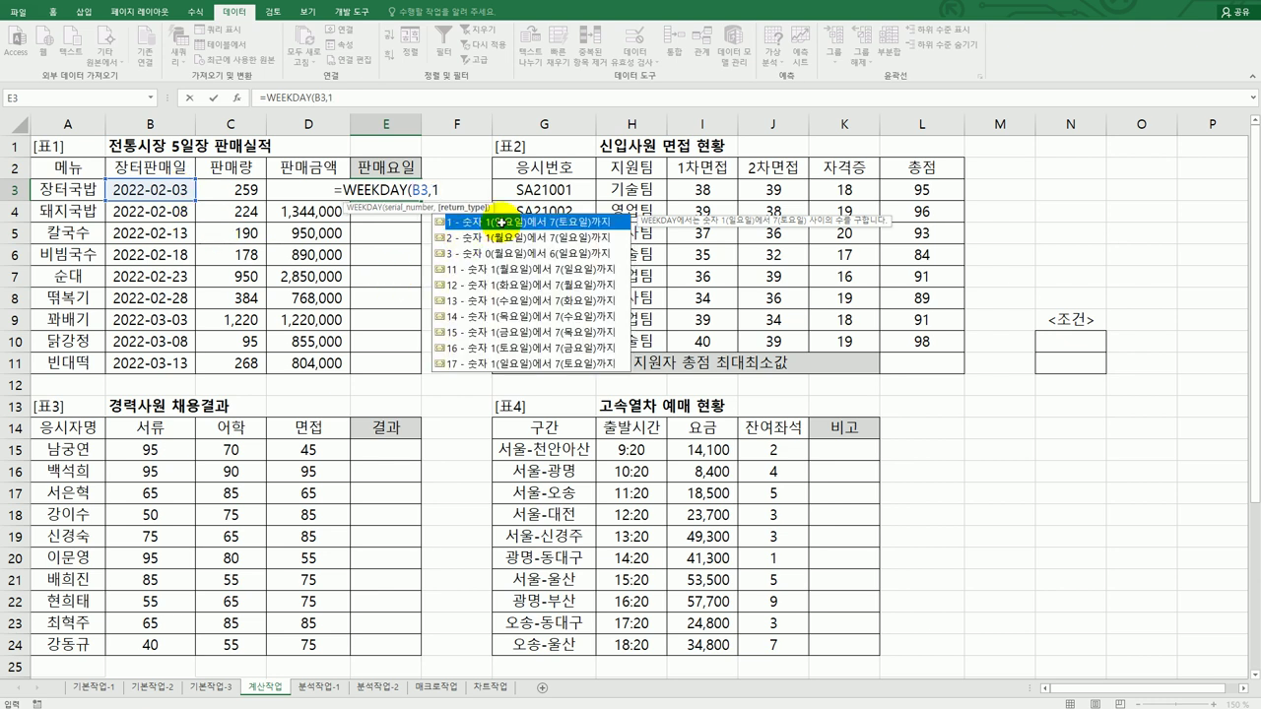
{"action": "type", "text": ")"}
{"action": "key", "text": "Return"}
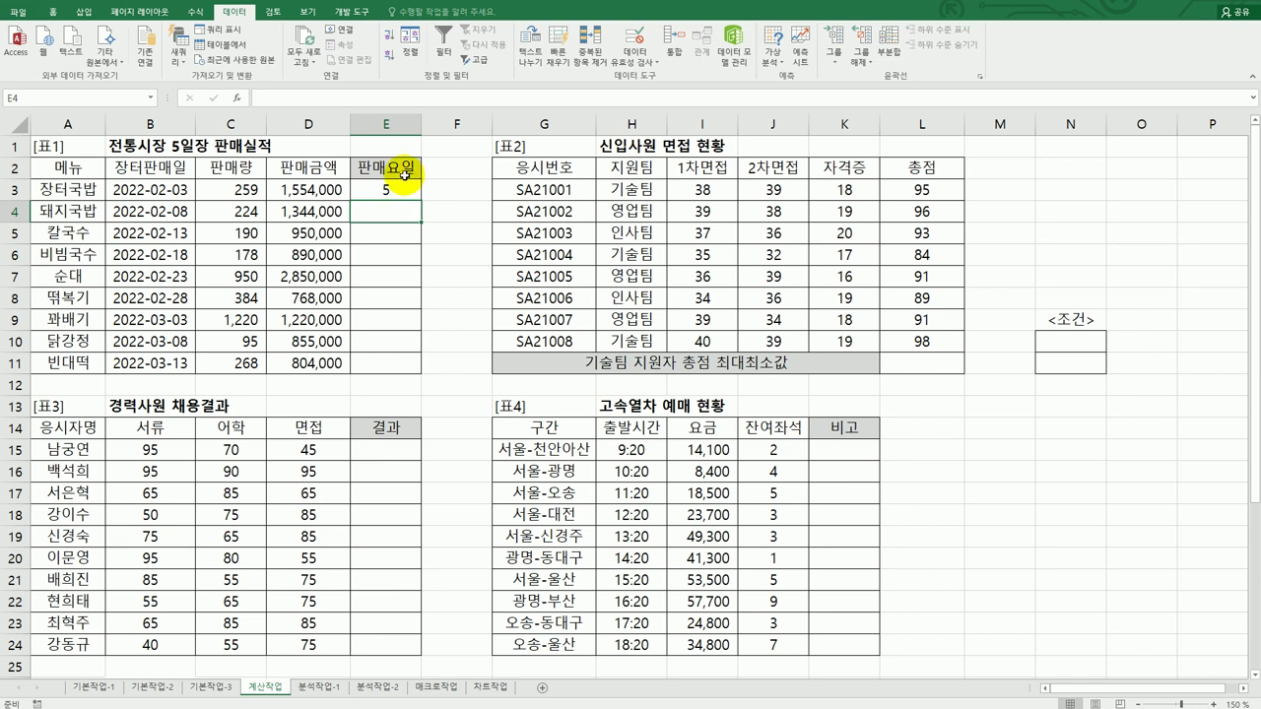
{"action": "left_click", "coordinate": [396, 193]}
{"action": "left_click_drag", "start_coordinate": [421, 201], "coordinate": [416, 374]}
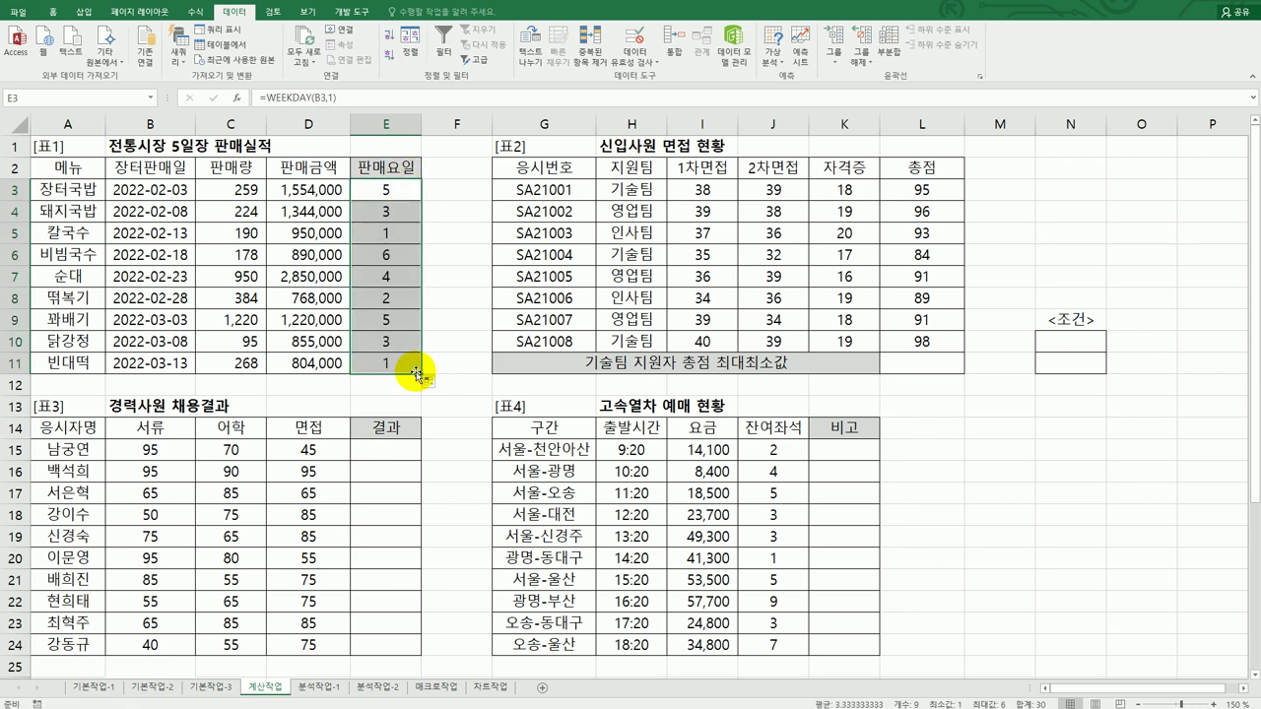
Wrap the WEEKDAY formula in E3 in a CHOOSE function so that the weekday number serves as its index.
{"action": "left_click", "coordinate": [378, 183]}
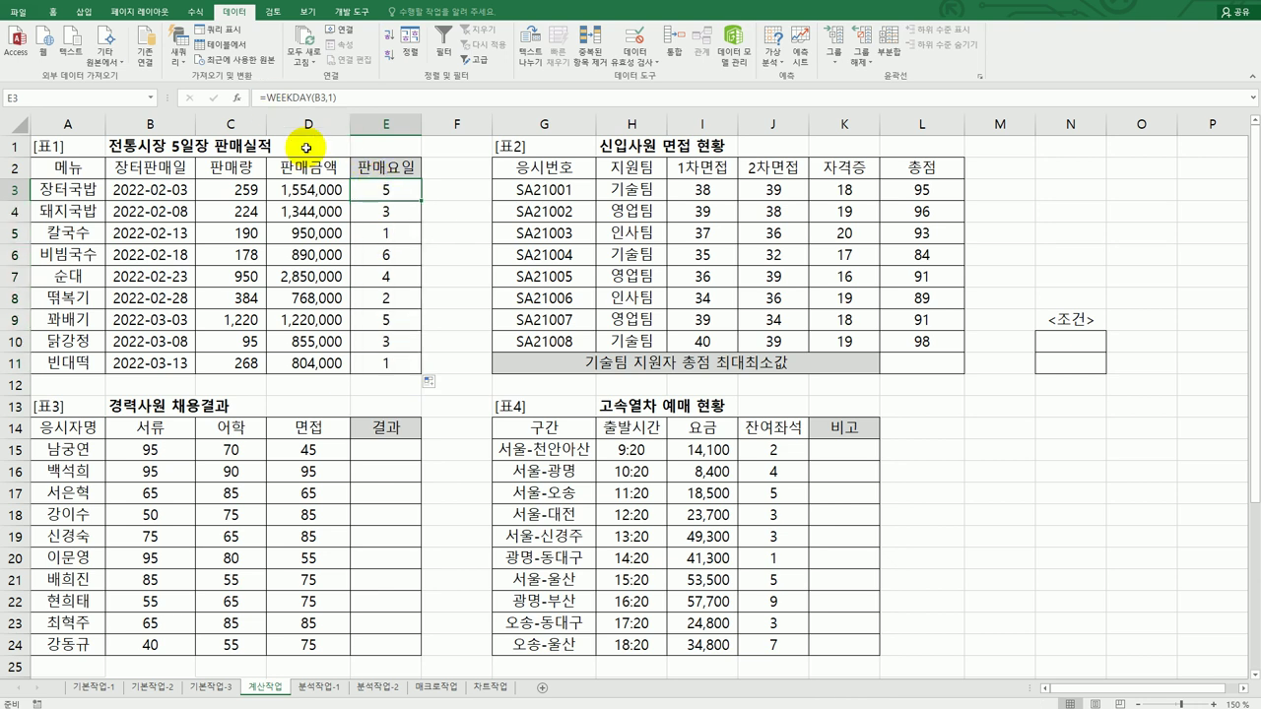
{"action": "double_click", "coordinate": [377, 187]}
{"action": "type", "text": "c"}
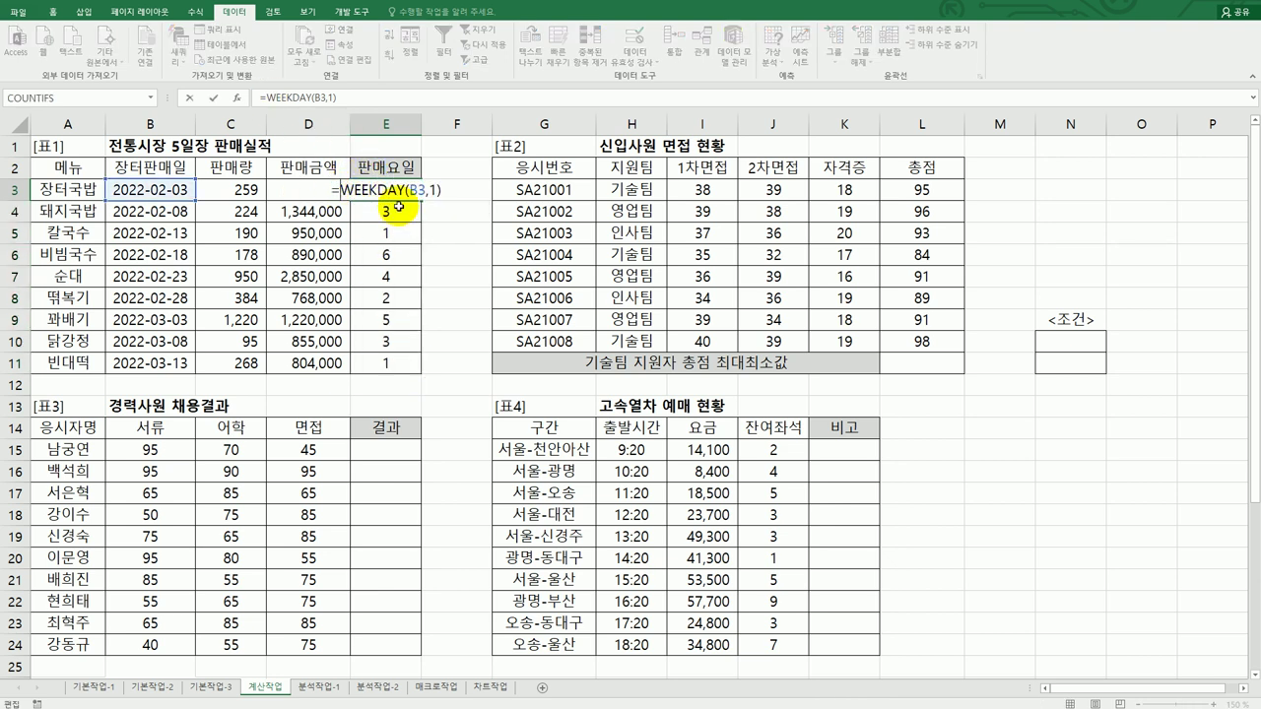
{"action": "type", "text": "hoose"}
{"action": "key", "text": "Tab"}
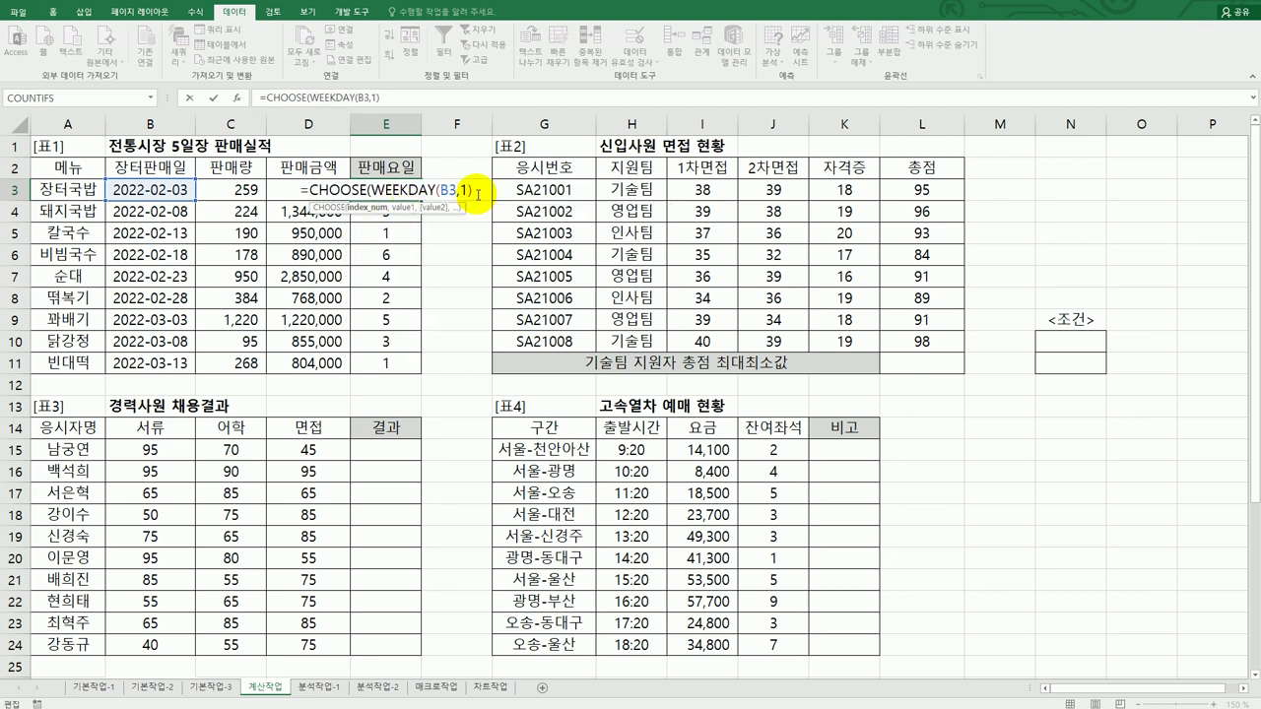
{"action": "type", "text": ","}
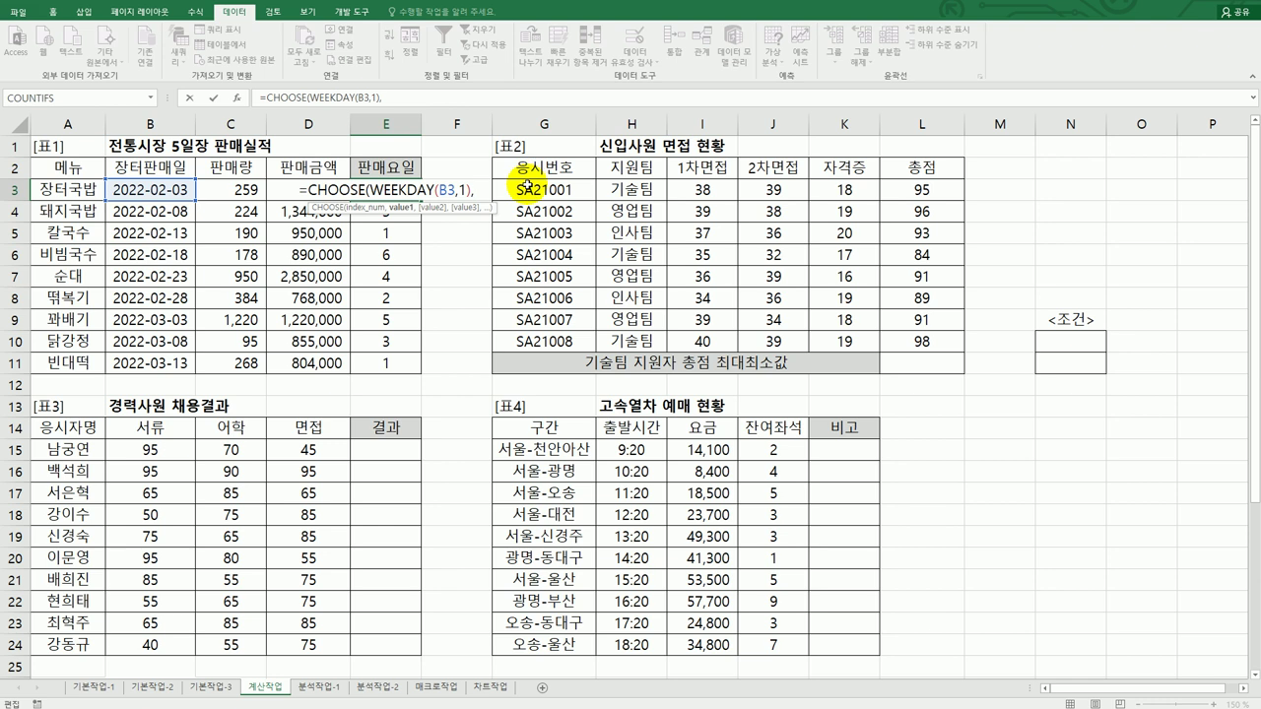
In the CHOOSE function arguments, set Value1 to 일요일, Value2 to 월요일 and Value3 to 화요일.
{"action": "left_click", "coordinate": [236, 98]}
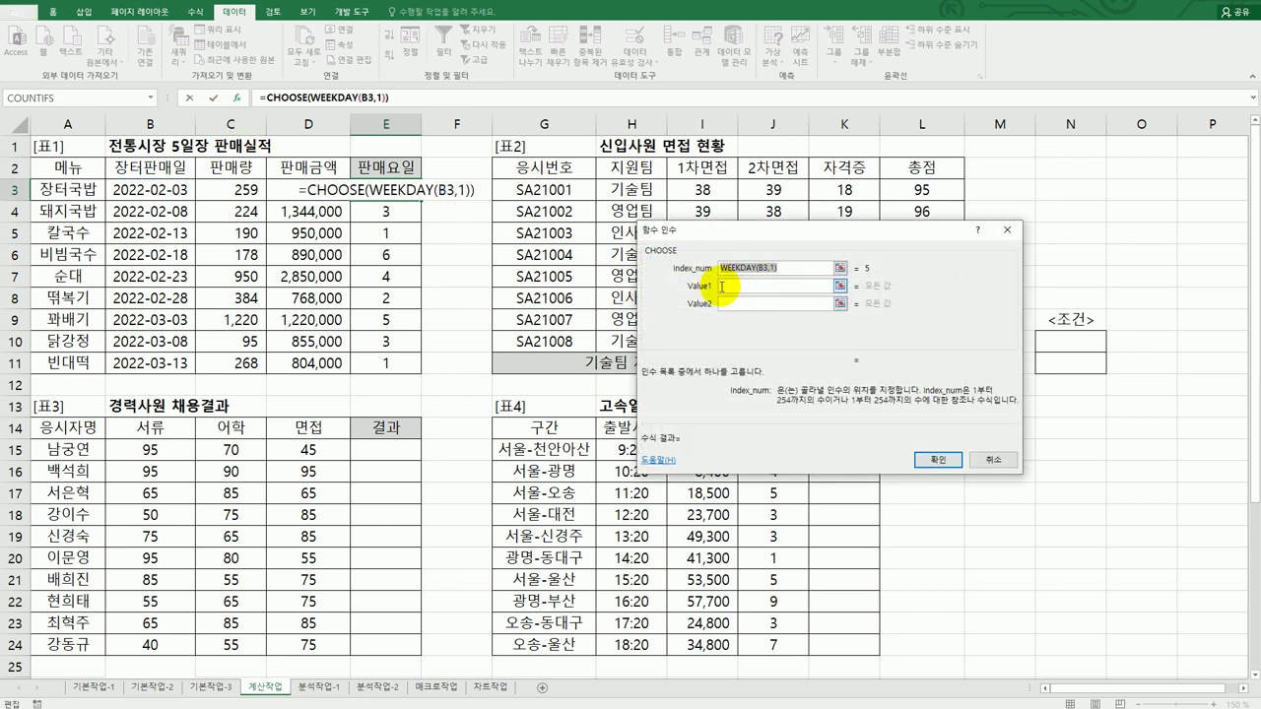
{"action": "left_click", "coordinate": [744, 283]}
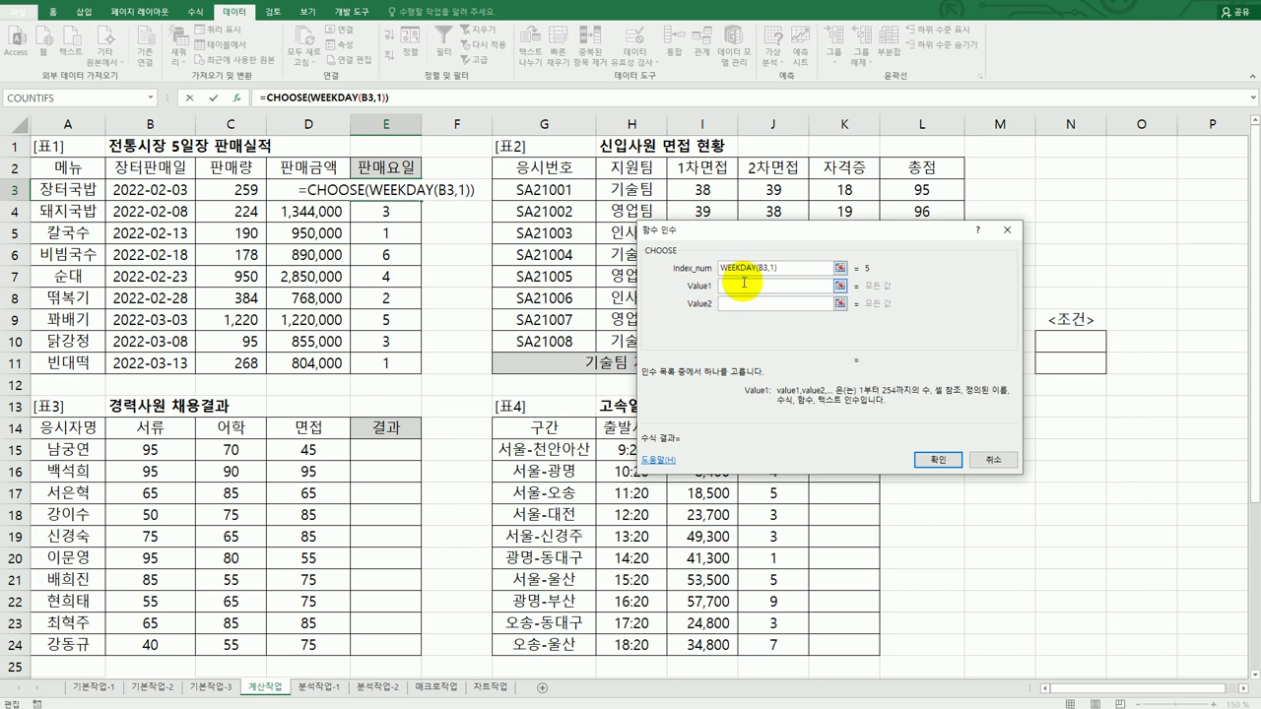
{"action": "type", "text": "이"}
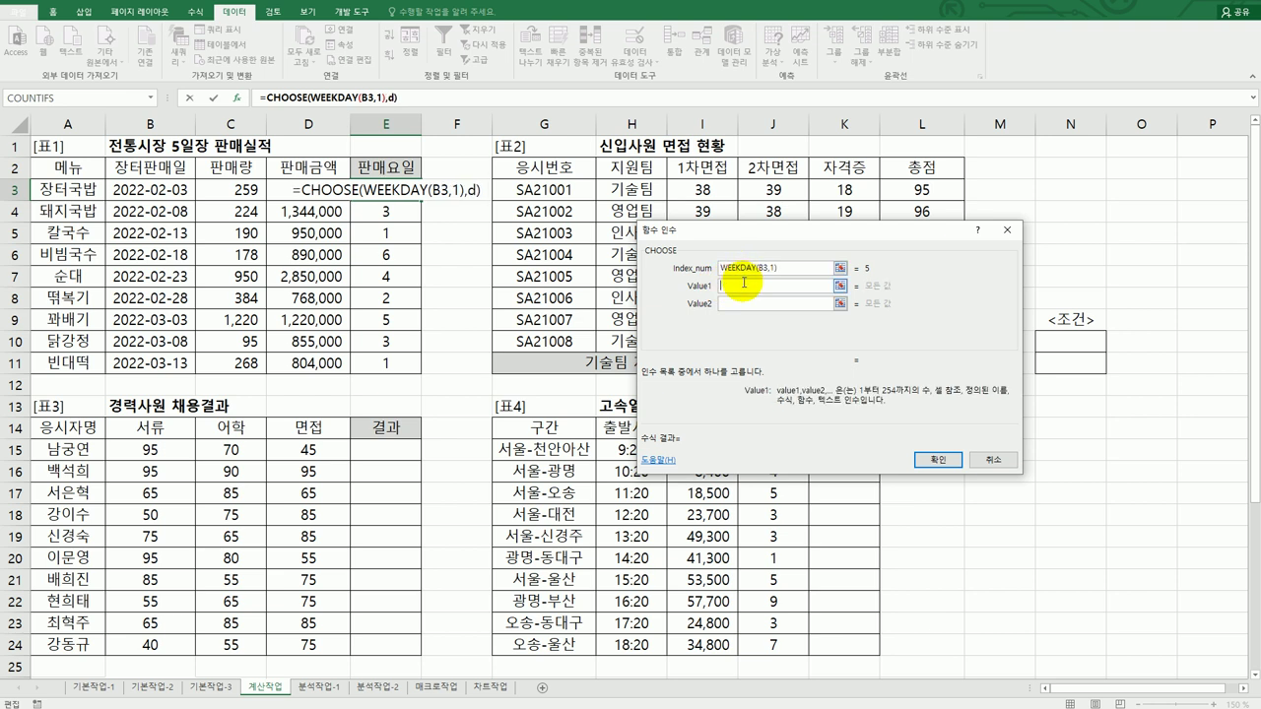
{"action": "type", "text": "요일"}
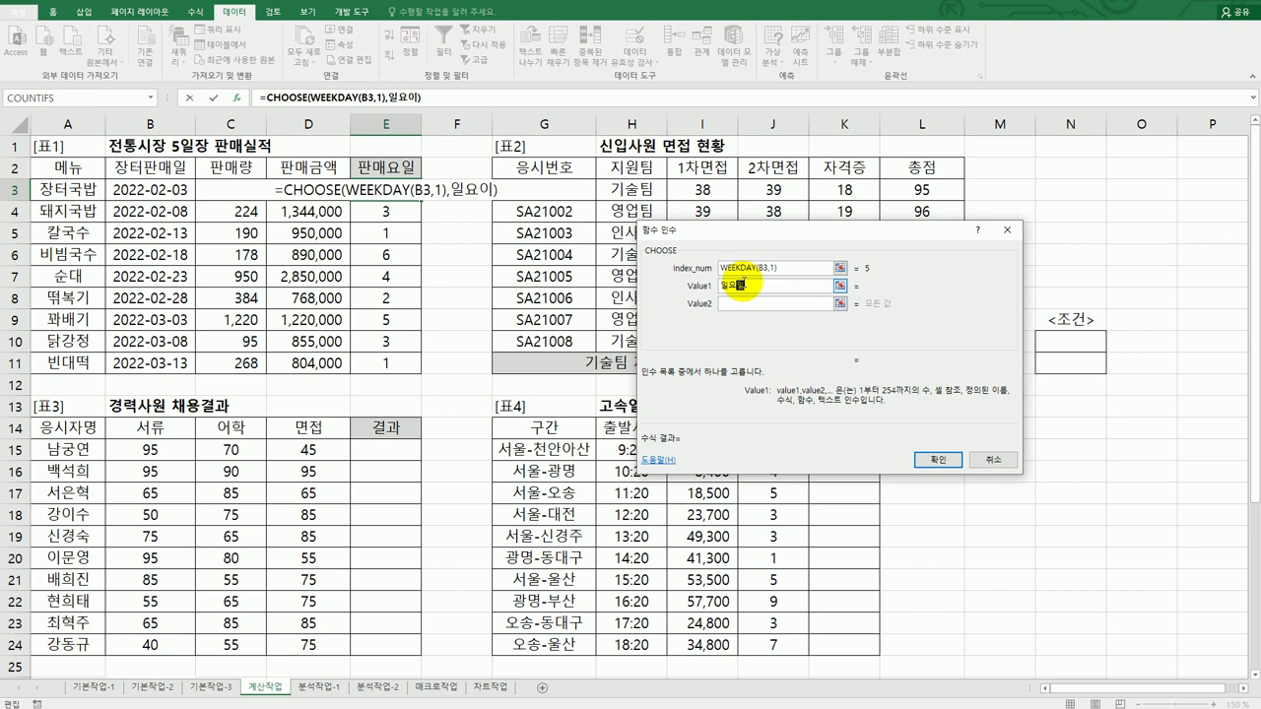
{"action": "key", "text": "Tab"}
{"action": "type", "text": "우"}
{"action": "type", "text": "요일"}
{"action": "key", "text": "Tab"}
{"action": "type", "text": "ㅎ수욜"}
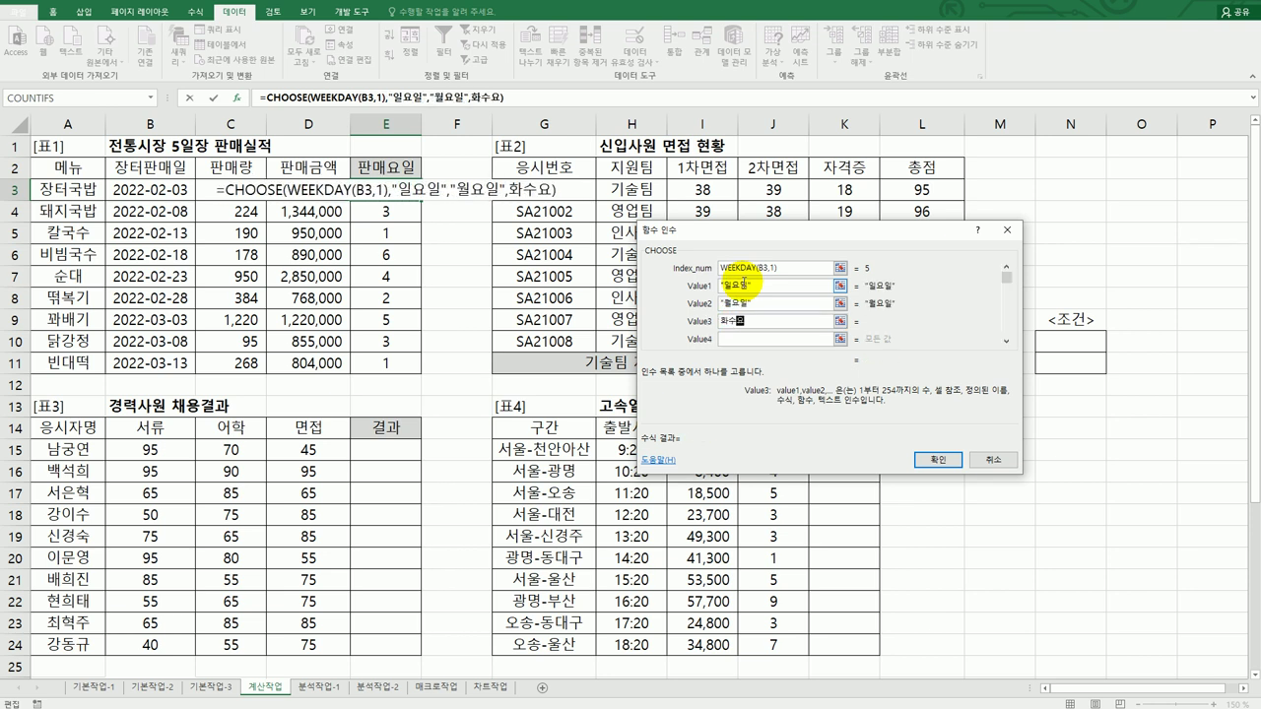
{"action": "key", "text": "BackSpace"}
{"action": "key", "text": "BackSpace"}
{"action": "type", "text": "요일"}
{"action": "key", "text": "Tab"}
Set CHOOSE Value4 to Value7 to 수요일, 목요일, 금요일 and 토요일, and fill the finished formula down to E11.
{"action": "type", "text": "ㅅㅜ요일"}
{"action": "key", "text": "Tab"}
{"action": "type", "text": "목"}
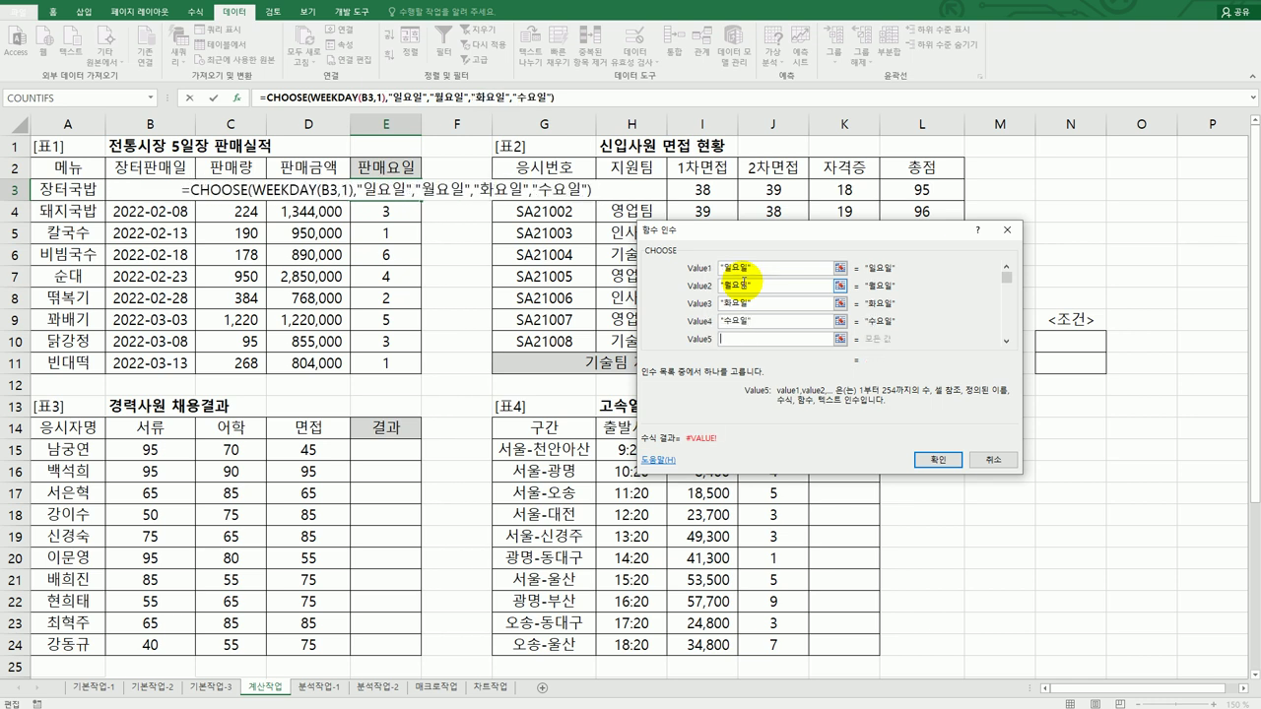
{"action": "type", "text": "요일\",목ㅇ"}
{"action": "key", "text": "Tab"}
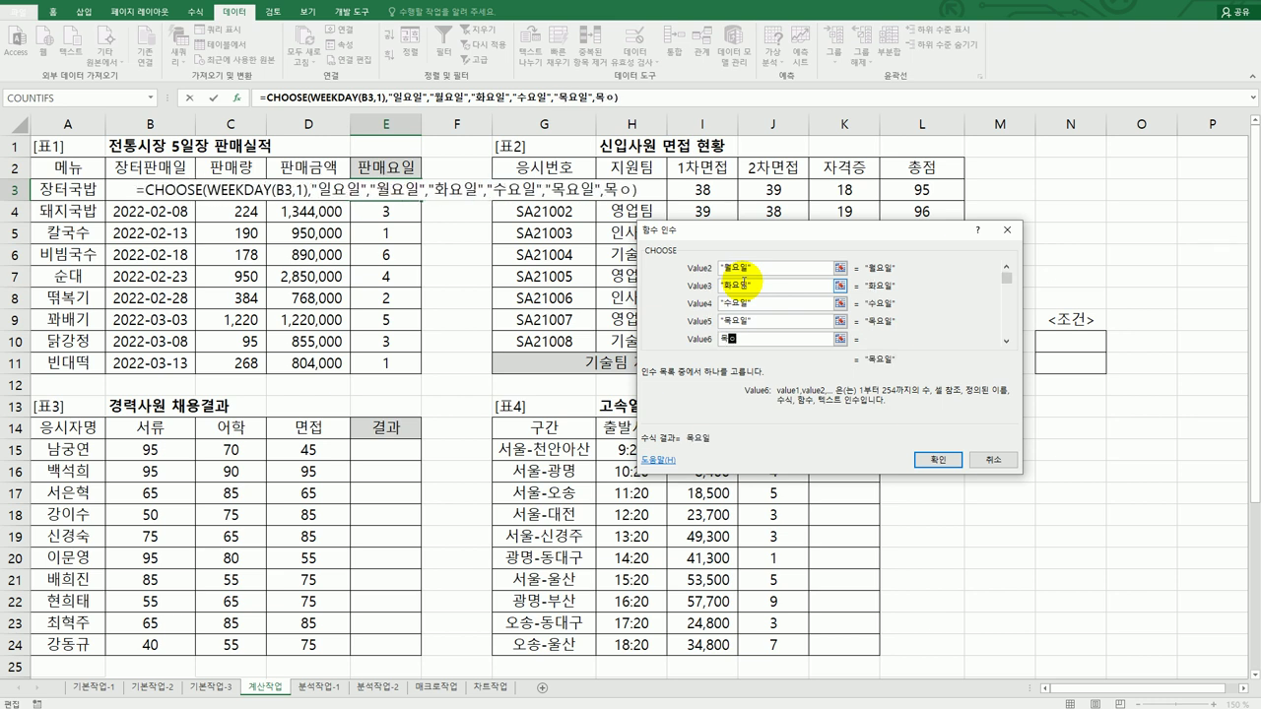
{"action": "type", "text": "금요일"}
{"action": "key", "text": "Tab"}
{"action": "type", "text": "ㅌ"}
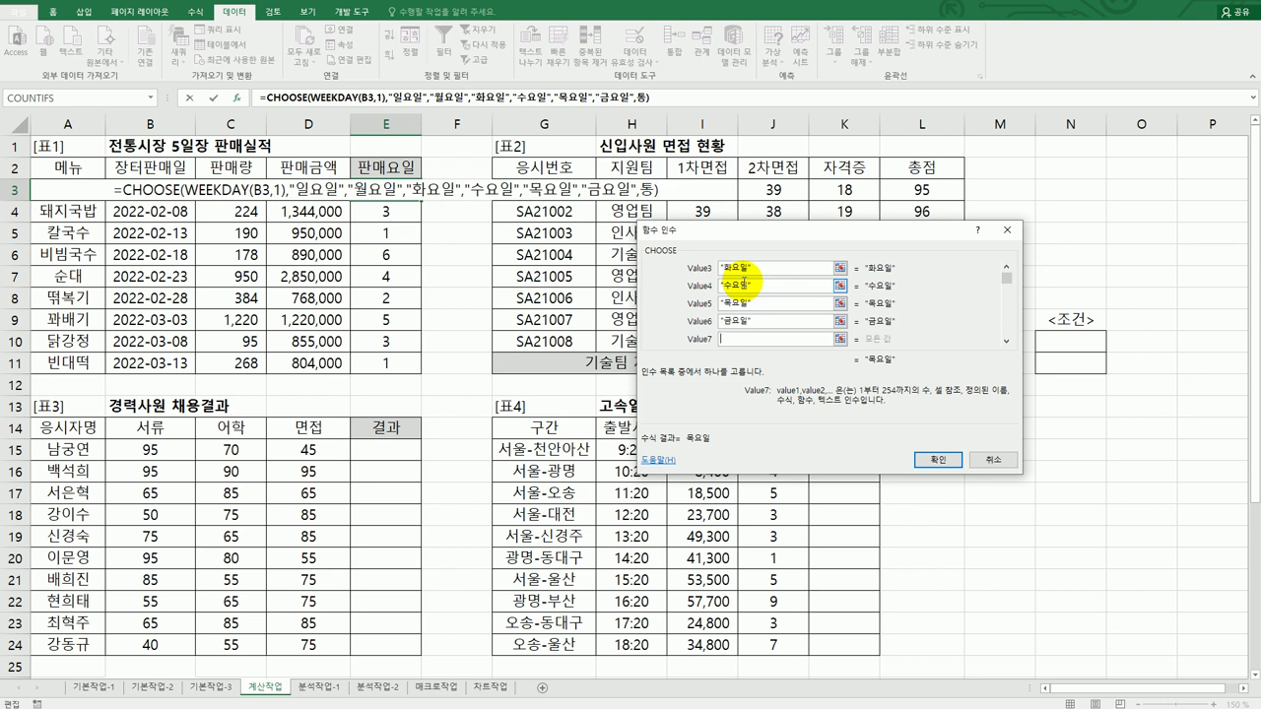
{"action": "type", "text": "토요이"}
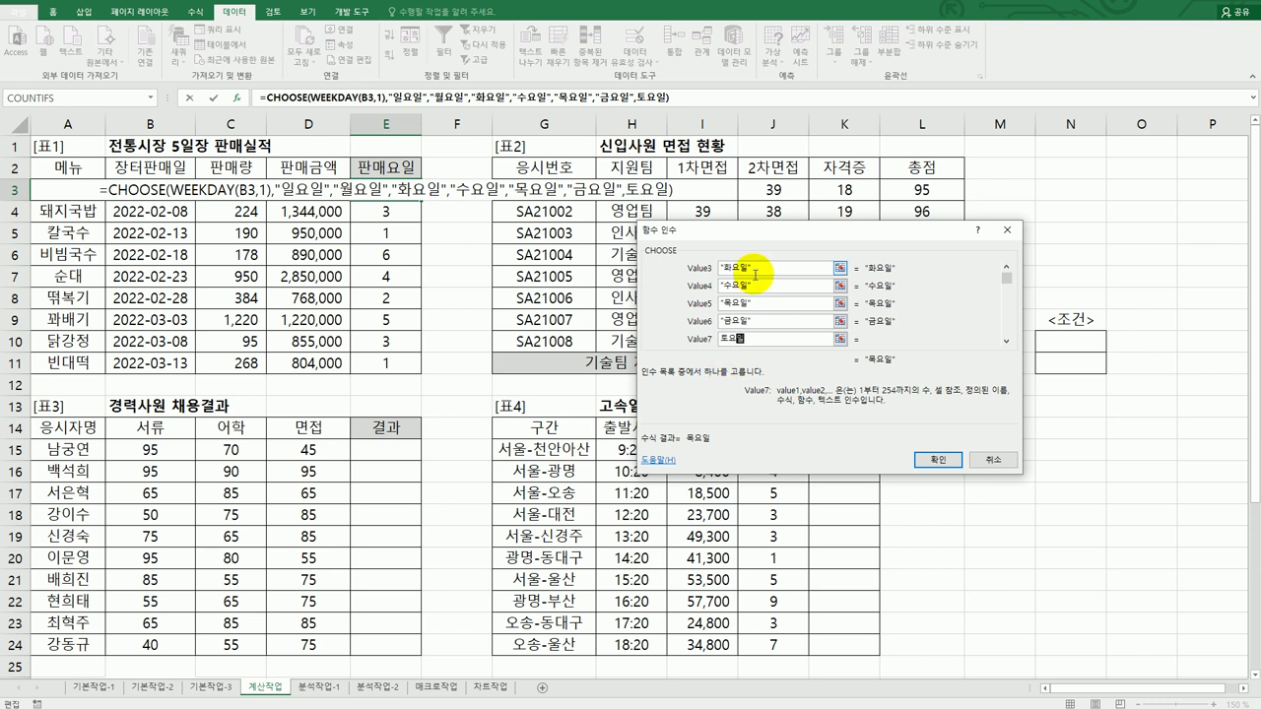
{"action": "left_click", "coordinate": [923, 460]}
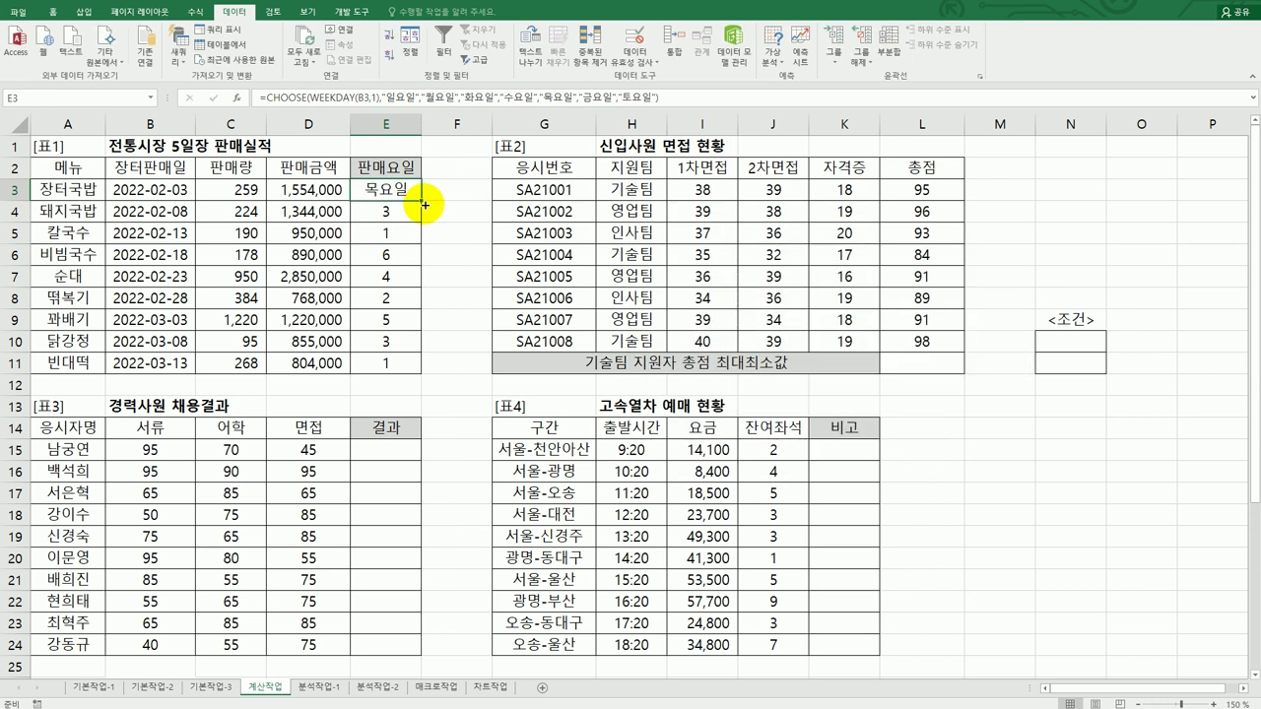
{"action": "left_click_drag", "start_coordinate": [421, 201], "coordinate": [395, 375]}
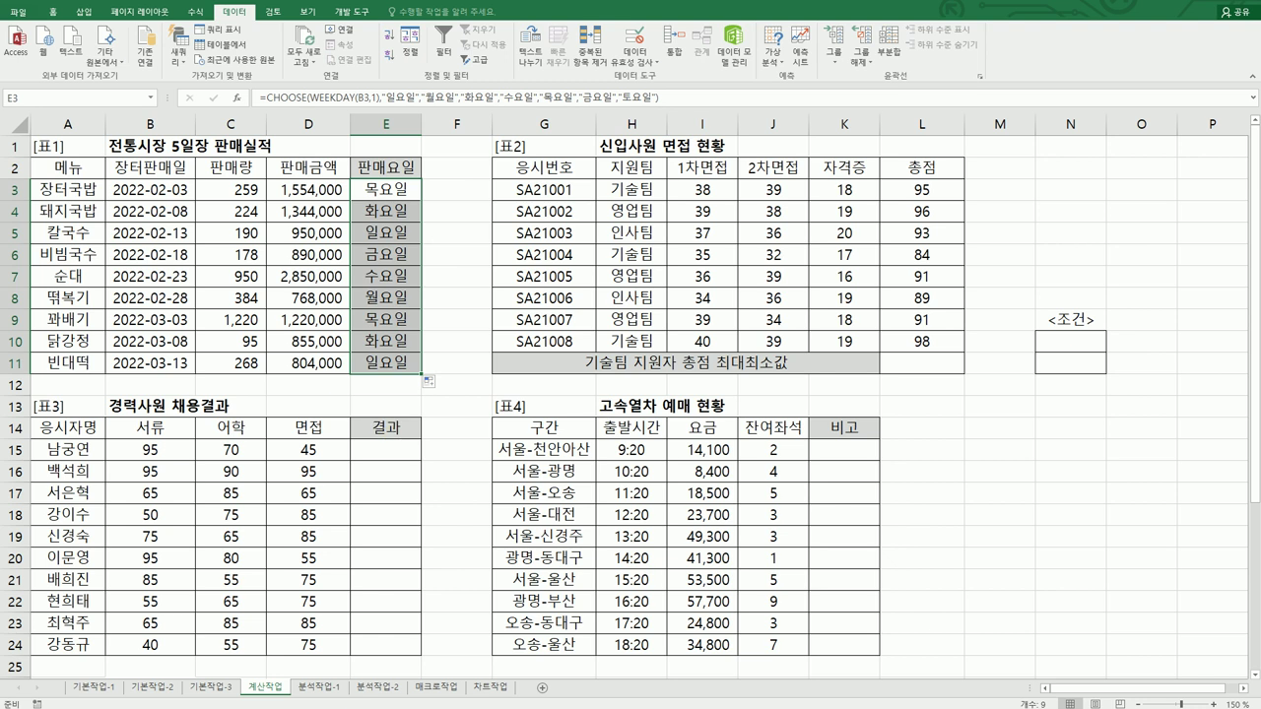
Check the 표2 instructions in the task document and copy the criteria 지원팀 and 기술팀 from H2:H3 to N10:N11.
{"action": "key", "text": "alt+Tab"}
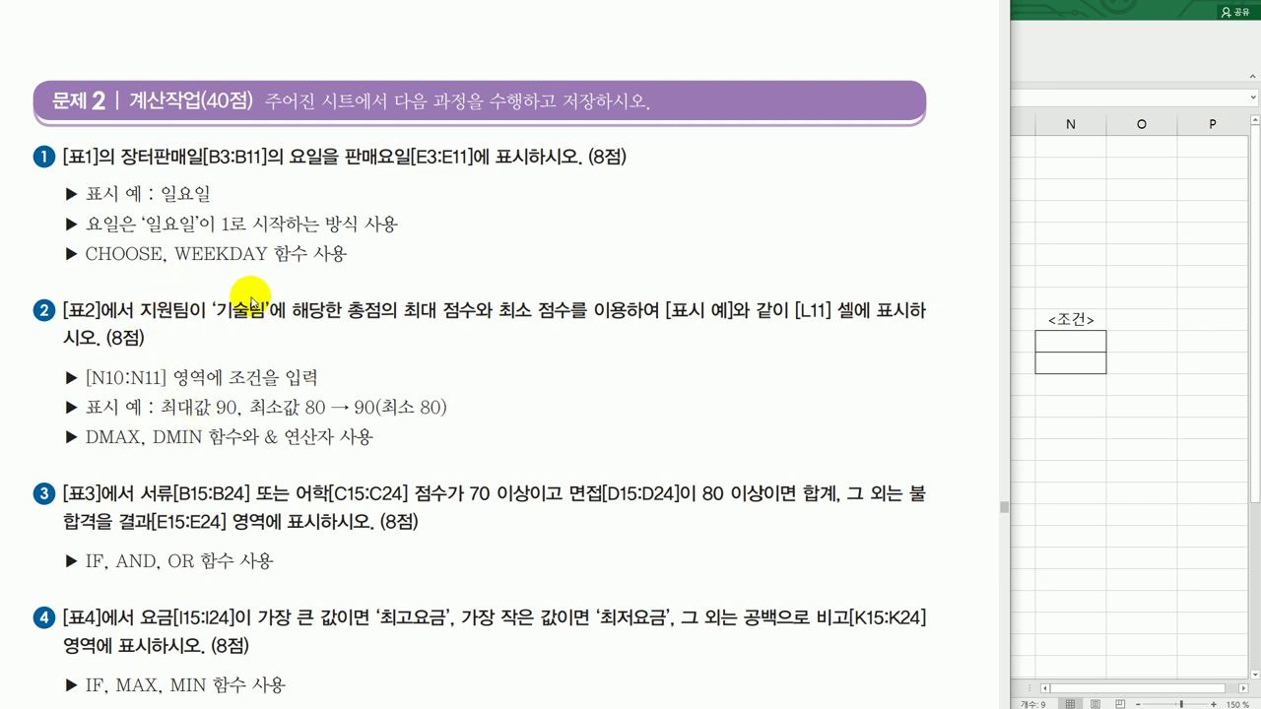
{"action": "key", "text": "alt+Tab"}
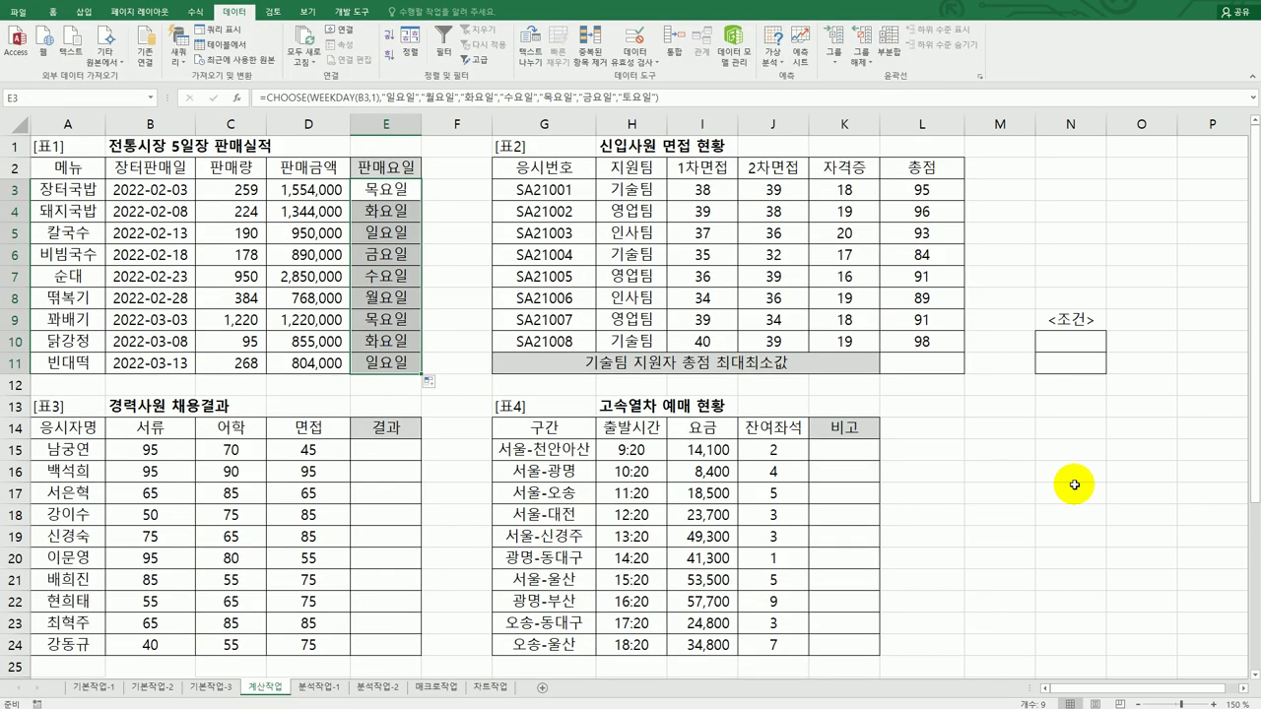
{"action": "left_click", "coordinate": [635, 166]}
{"action": "left_click", "coordinate": [636, 189], "text": "ctrl"}
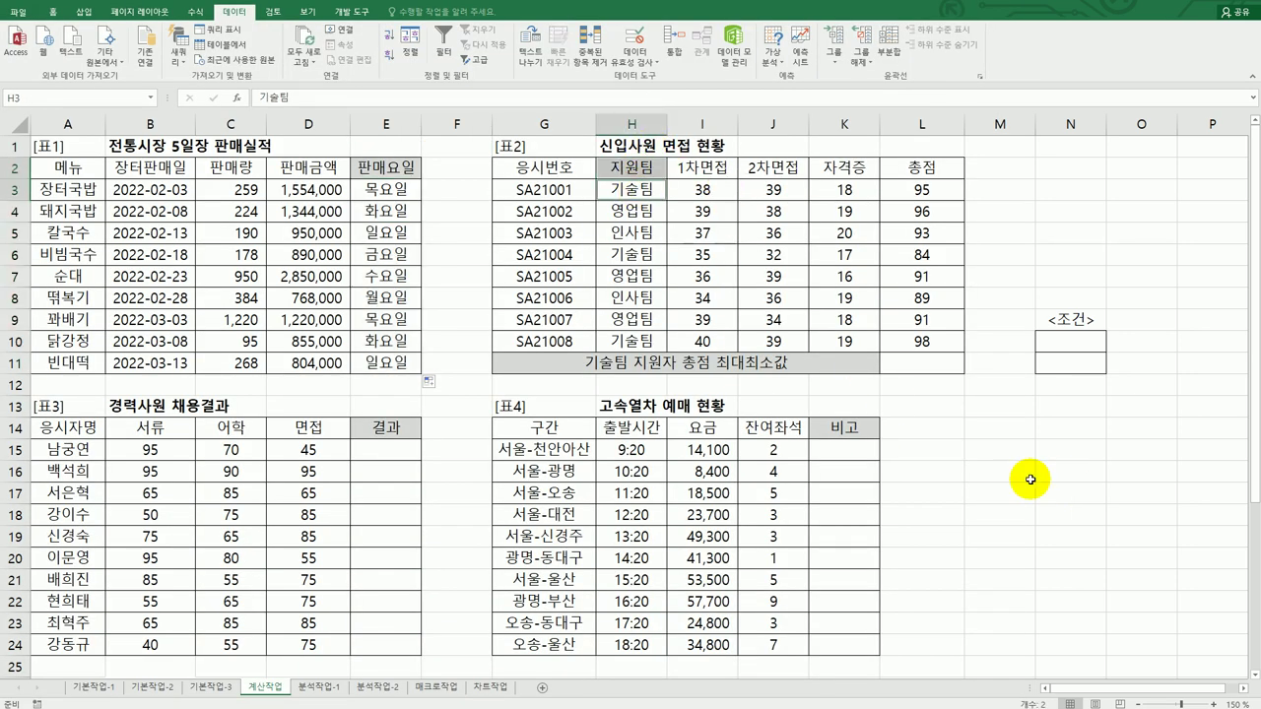
{"action": "key", "text": "ctrl+c"}
{"action": "left_click", "coordinate": [1070, 341]}
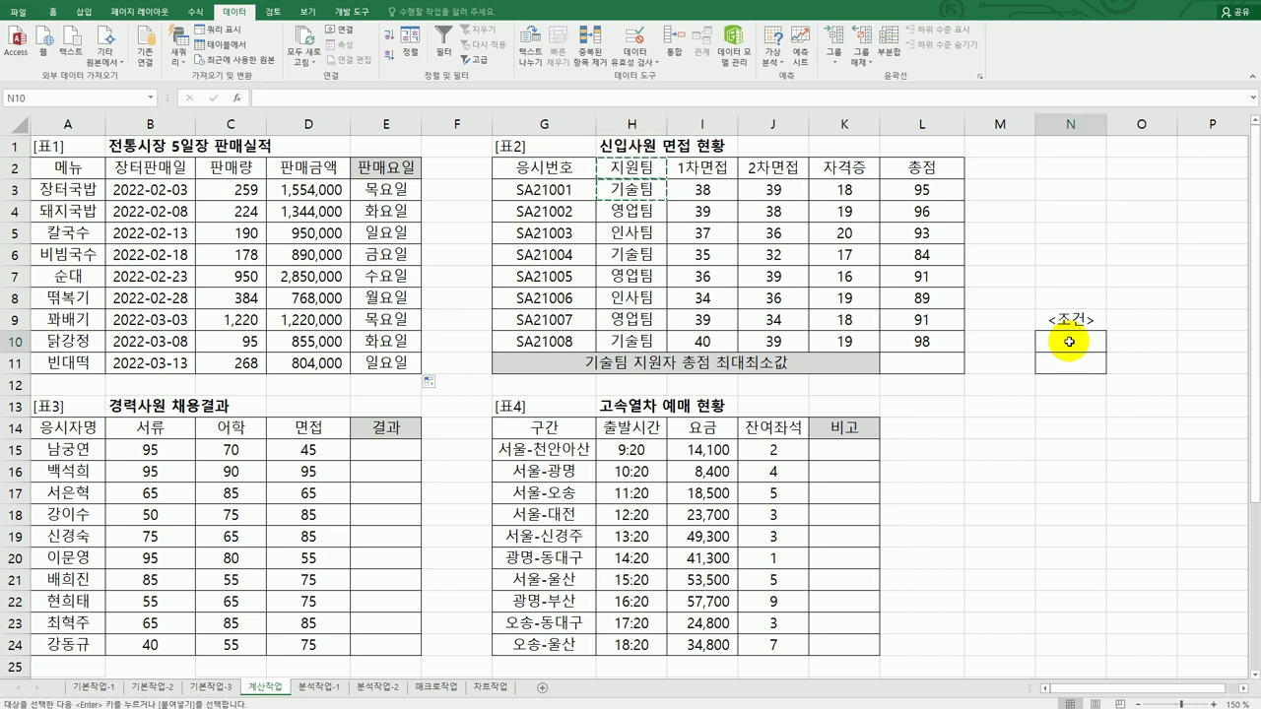
{"action": "key", "text": "ctrl+v"}
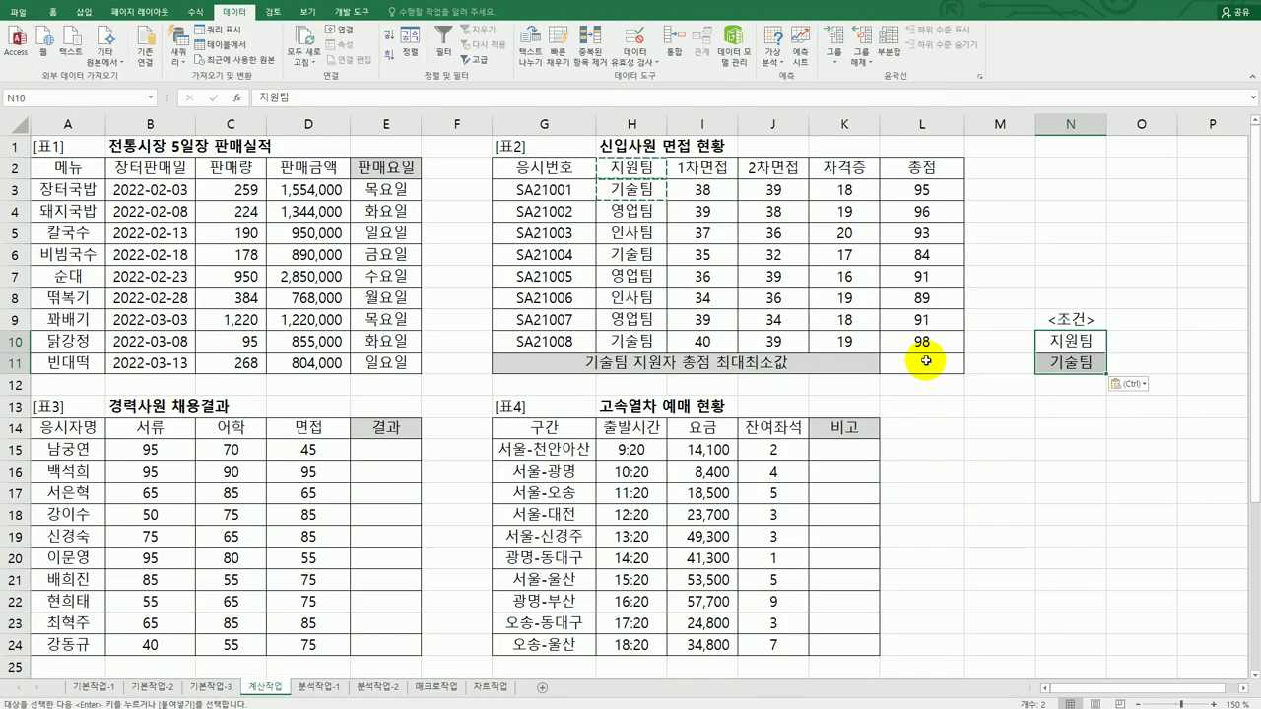
Enter =DMAX(G2:L10,L2,N10:N11) in L11 to get the highest 총점 of the 기술팀 applicants.
{"action": "left_click", "coordinate": [926, 364]}
{"action": "type", "text": "="}
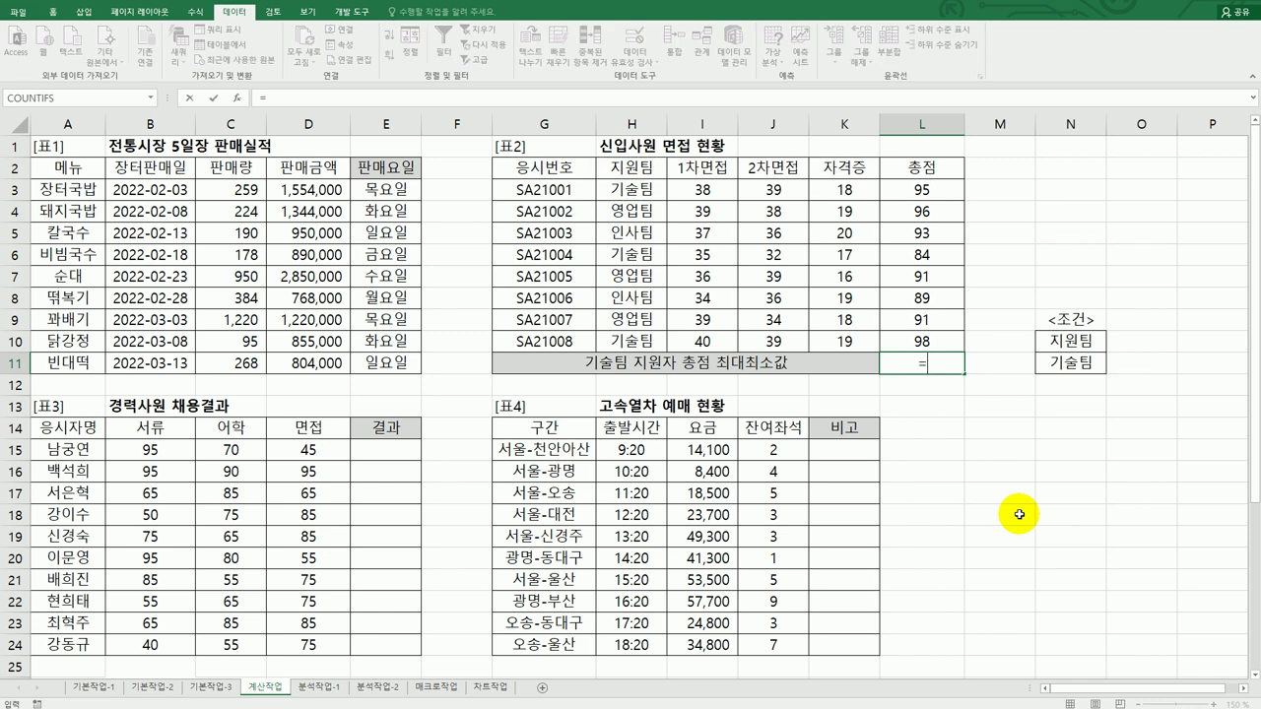
{"action": "type", "text": "dm"}
{"action": "key", "text": "Tab"}
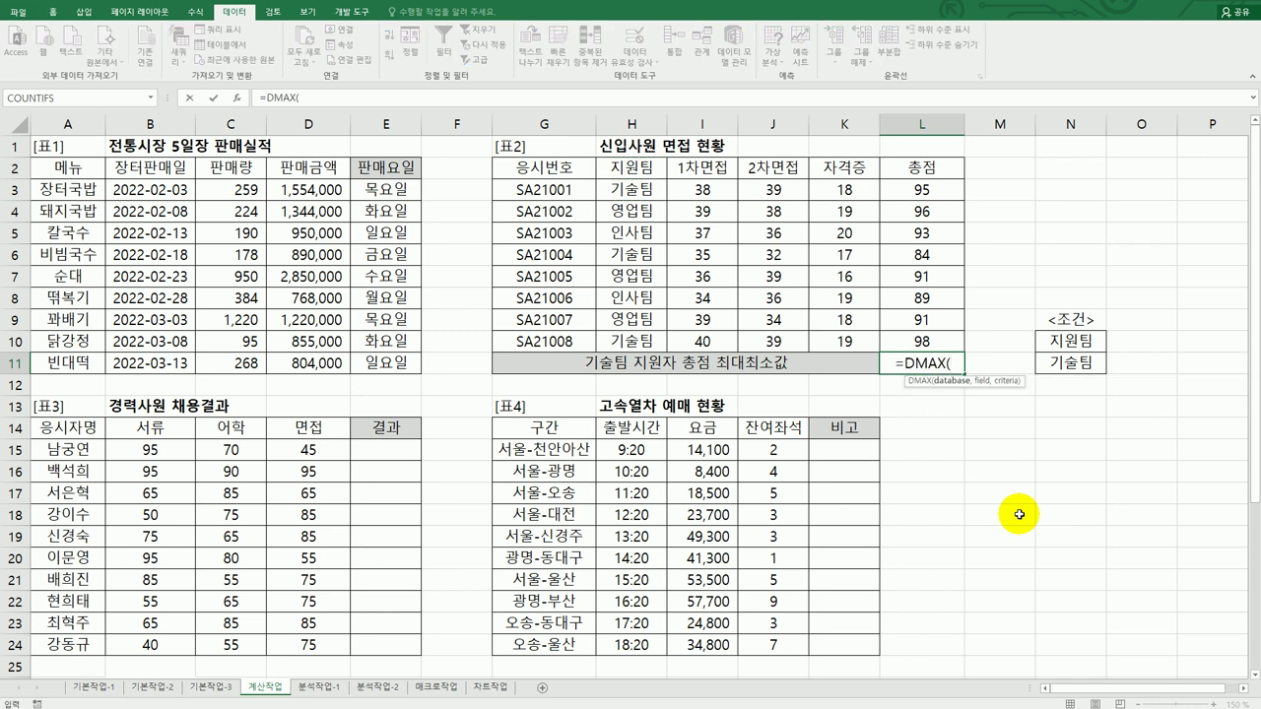
{"action": "left_click", "coordinate": [545, 167]}
{"action": "left_click_drag", "start_coordinate": [739, 233], "coordinate": [900, 343]}
{"action": "type", "text": ","}
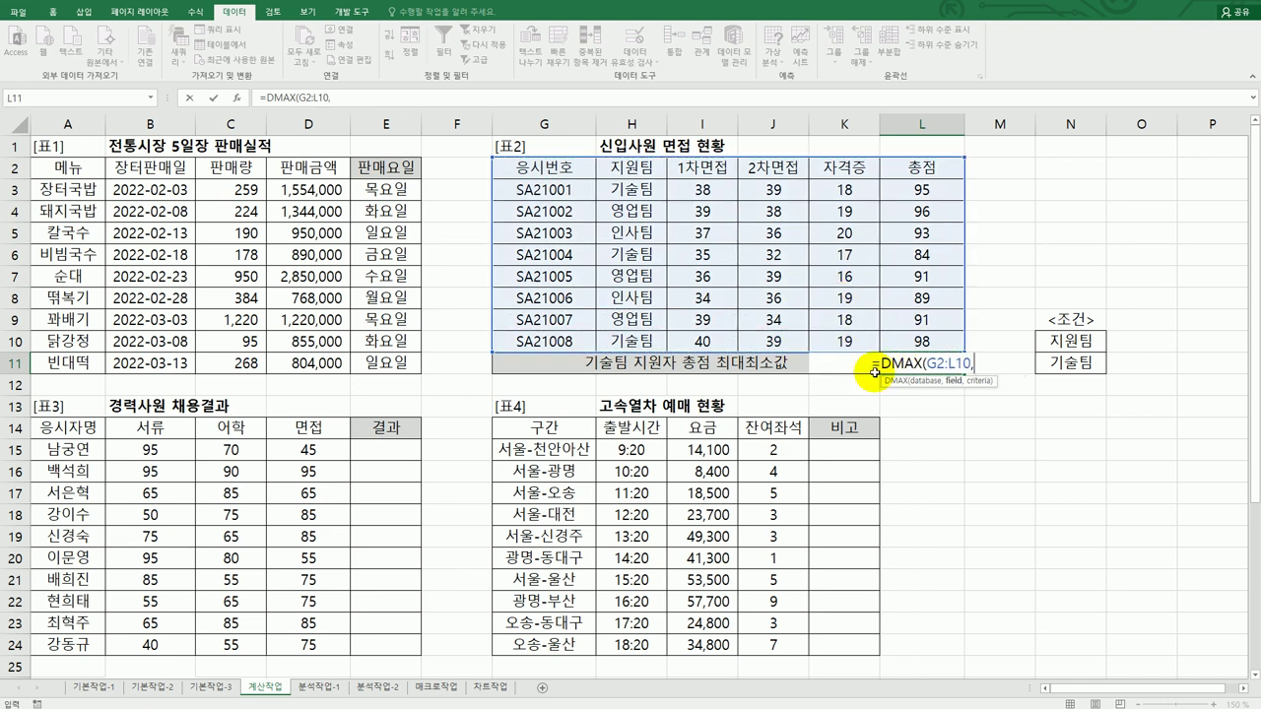
{"action": "left_click", "coordinate": [926, 169]}
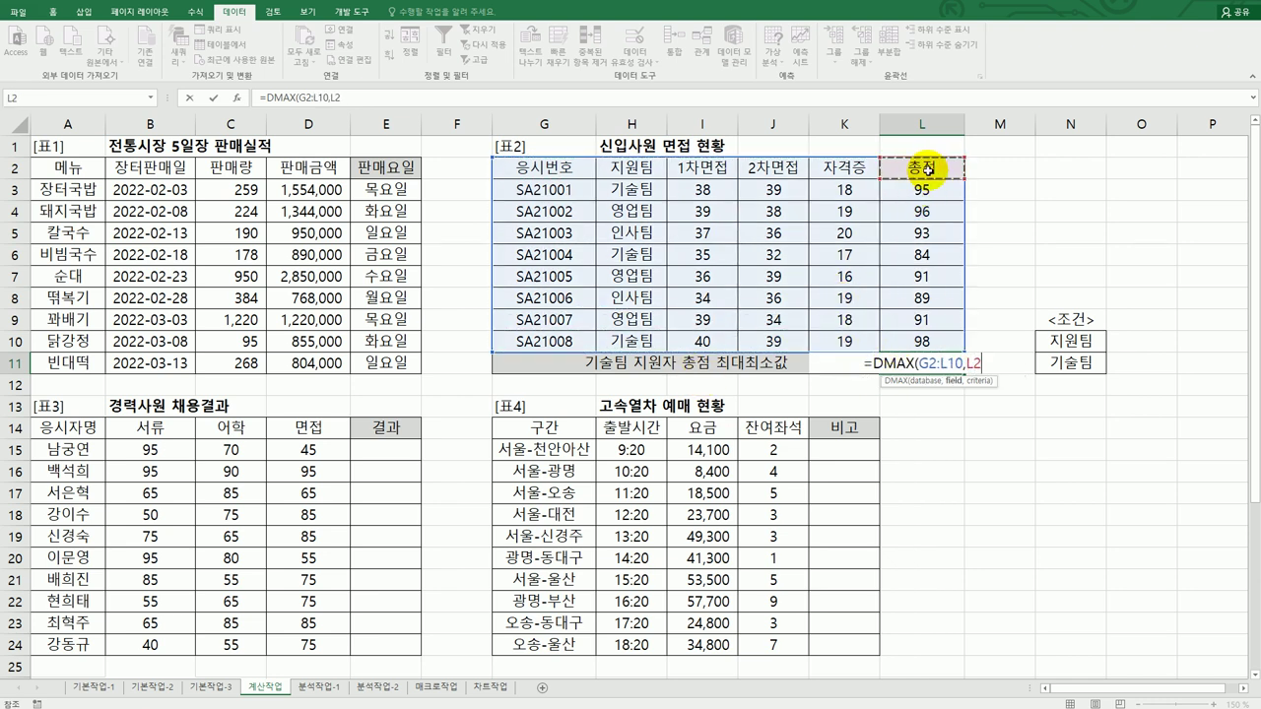
{"action": "type", "text": ","}
{"action": "left_click_drag", "start_coordinate": [1084, 346], "coordinate": [1084, 362]}
{"action": "type", "text": ")"}
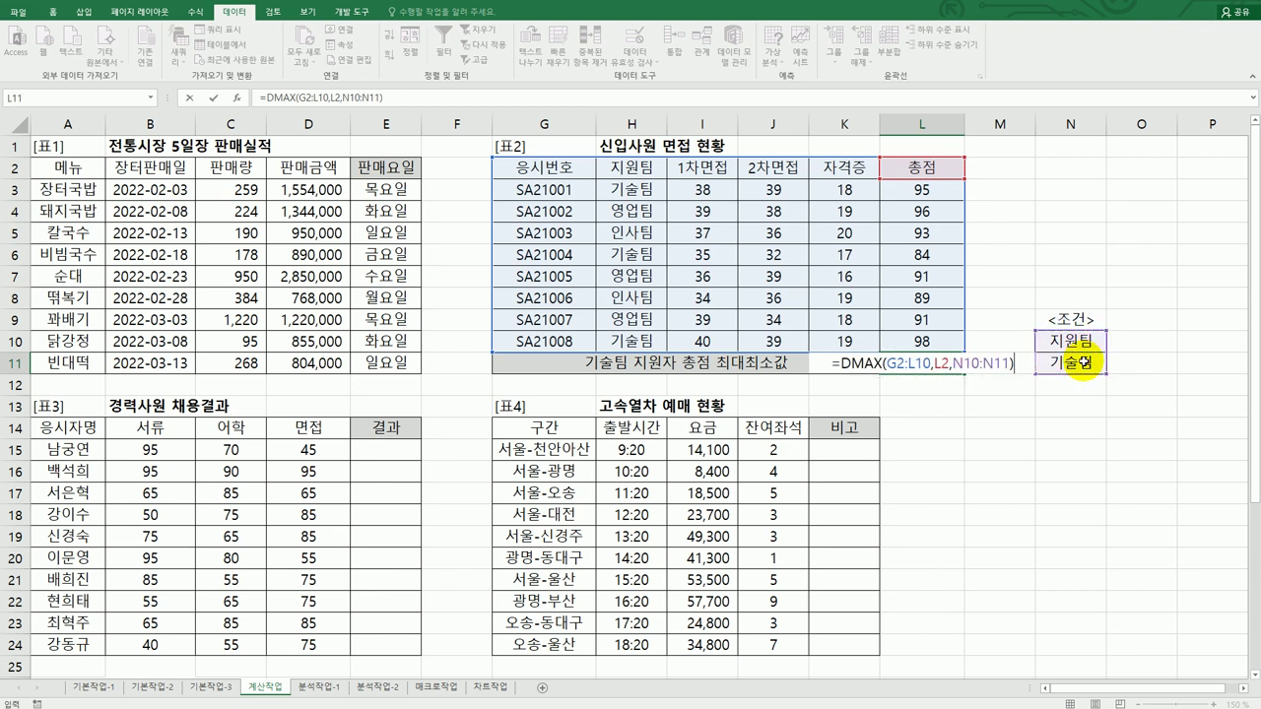
{"action": "key", "text": "ctrl+Return"}
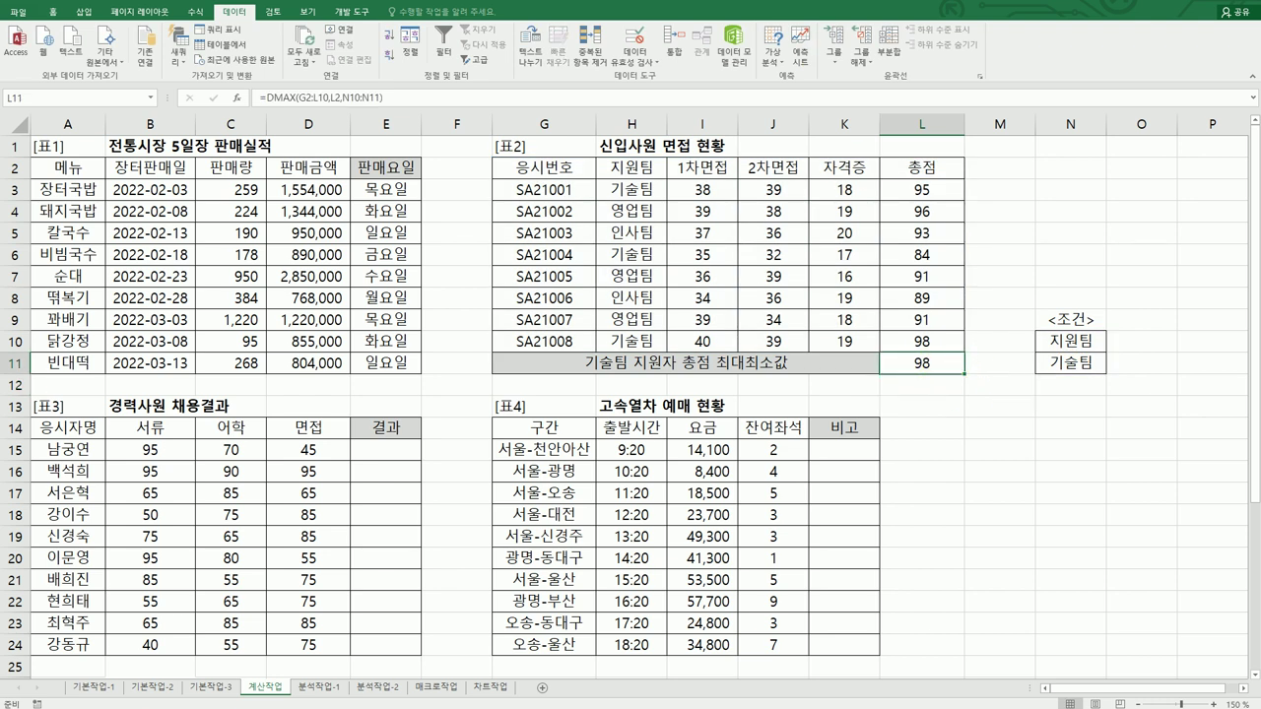
Check the 표2 display example in the task document and append &"(최소" to the DMAX formula in L11.
{"action": "key", "text": "alt+Tab"}
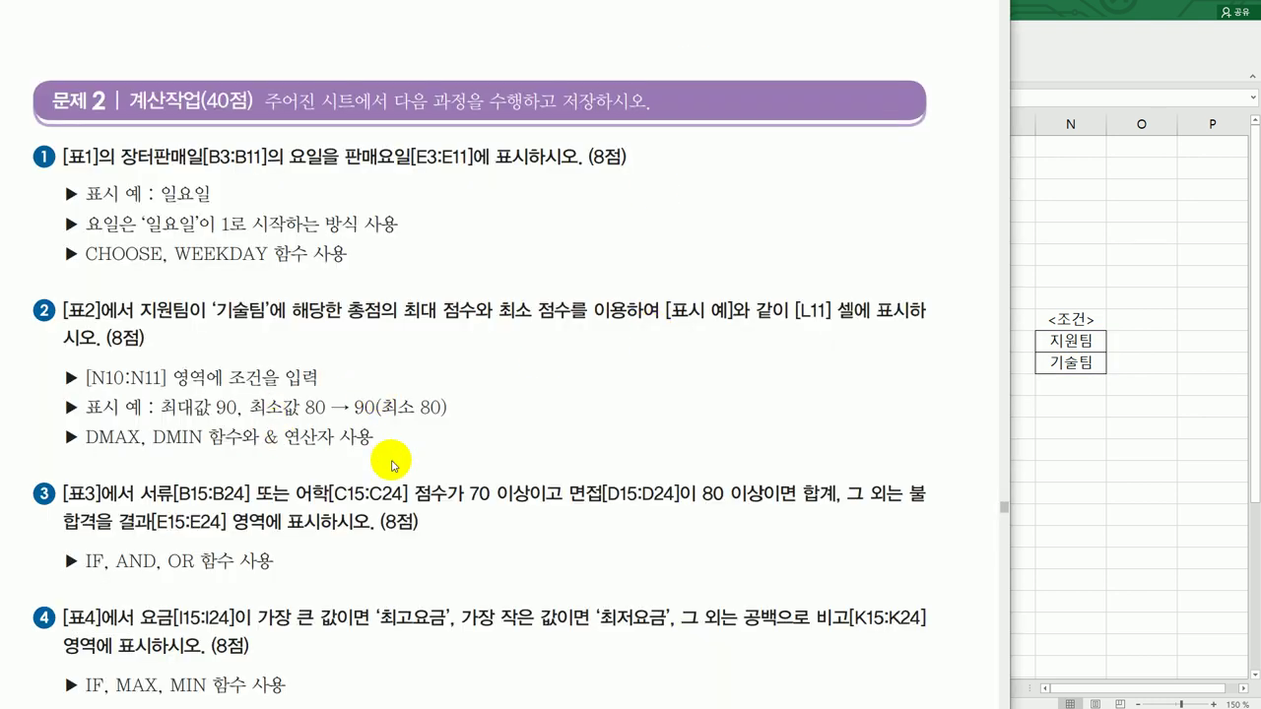
{"action": "key", "text": "alt+Tab"}
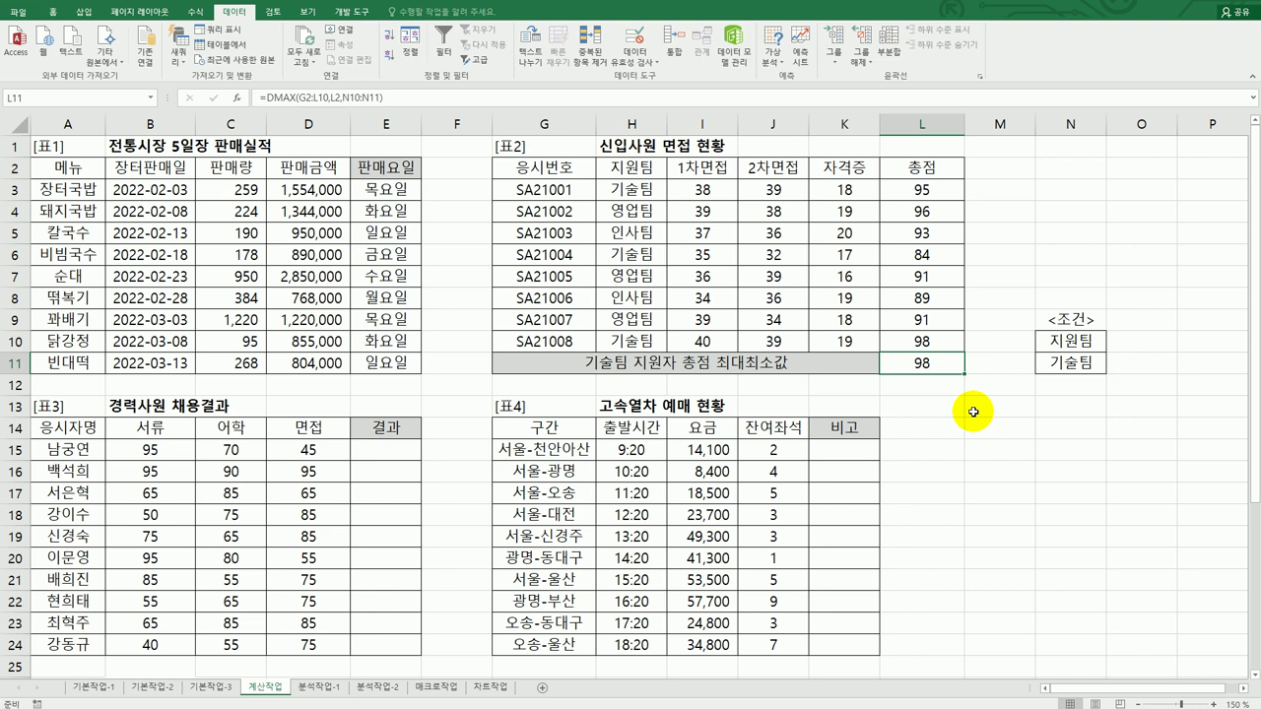
{"action": "double_click", "coordinate": [941, 371]}
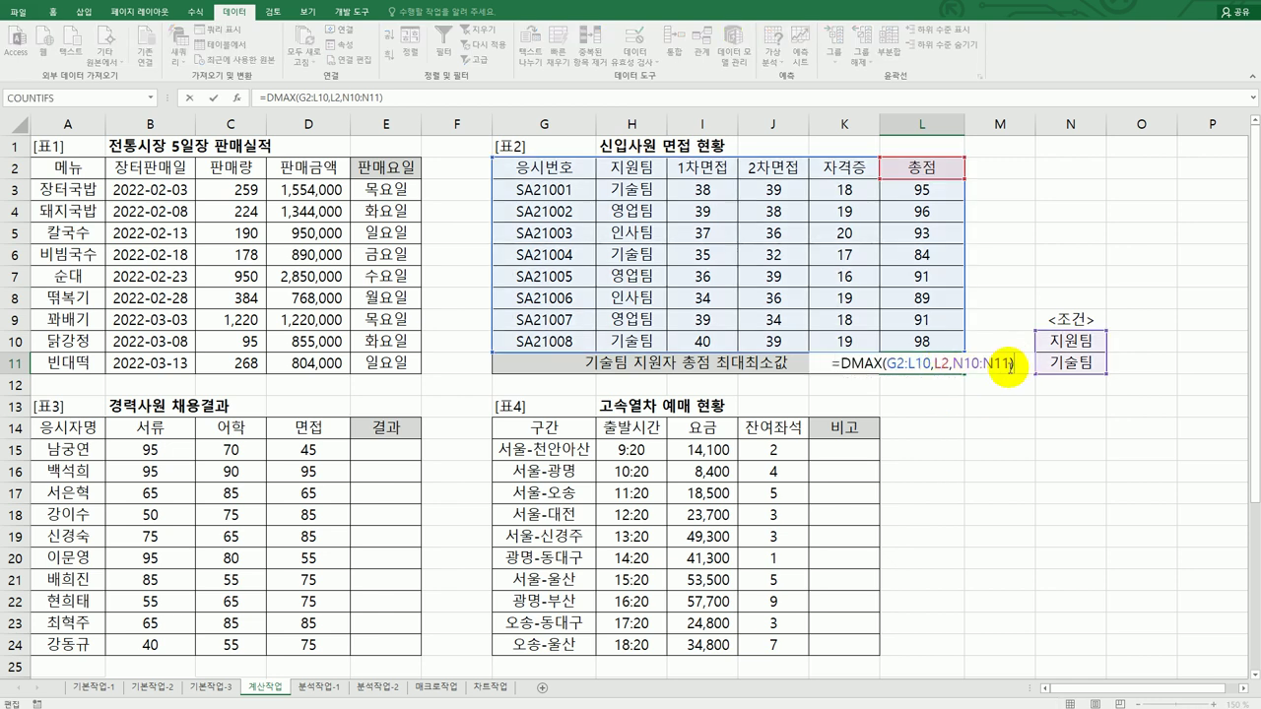
{"action": "type", "text": "&\""}
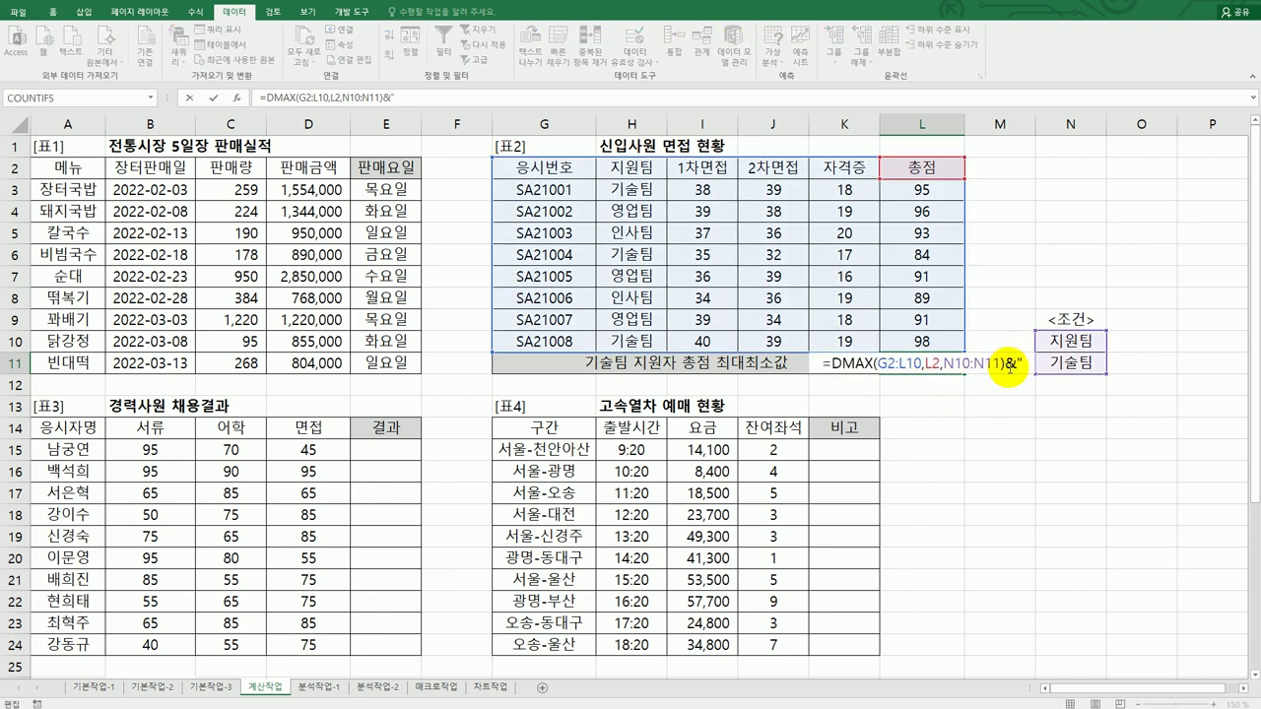
{"action": "type", "text": "(조"}
{"action": "type", "text": "소"}
{"action": "type", "text": "\""}
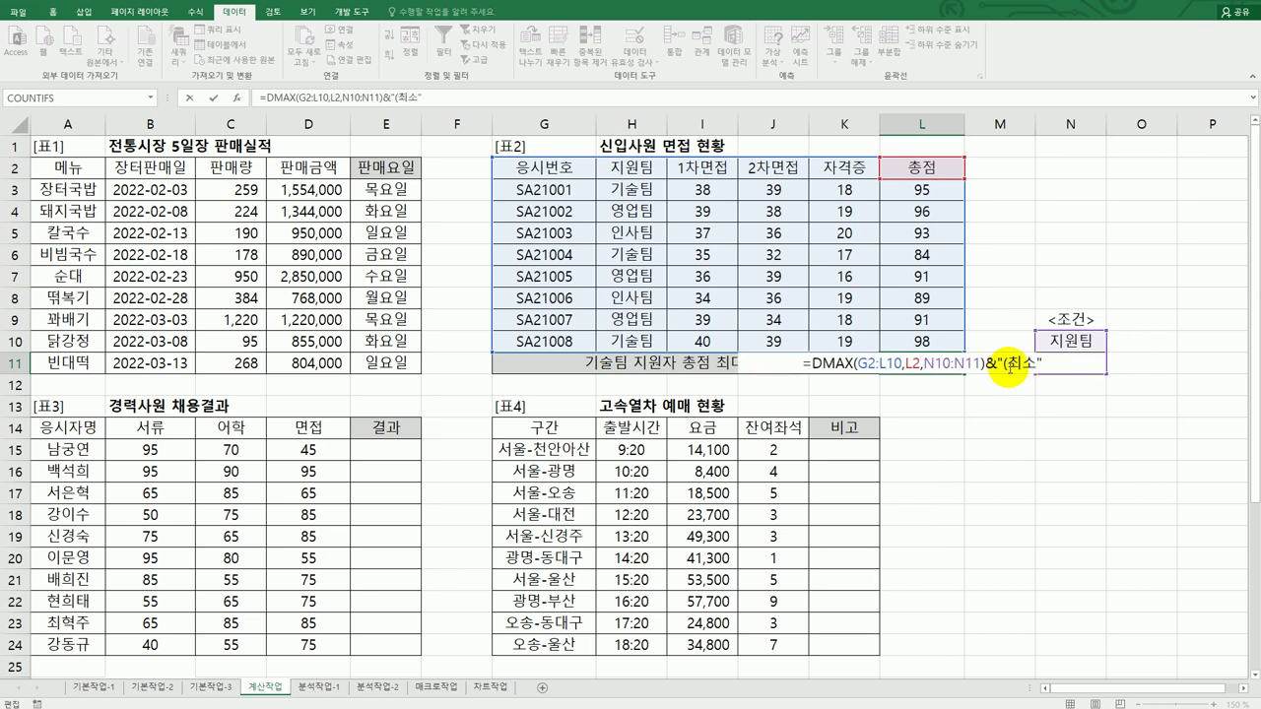
{"action": "key", "text": "ctrl+Return"}
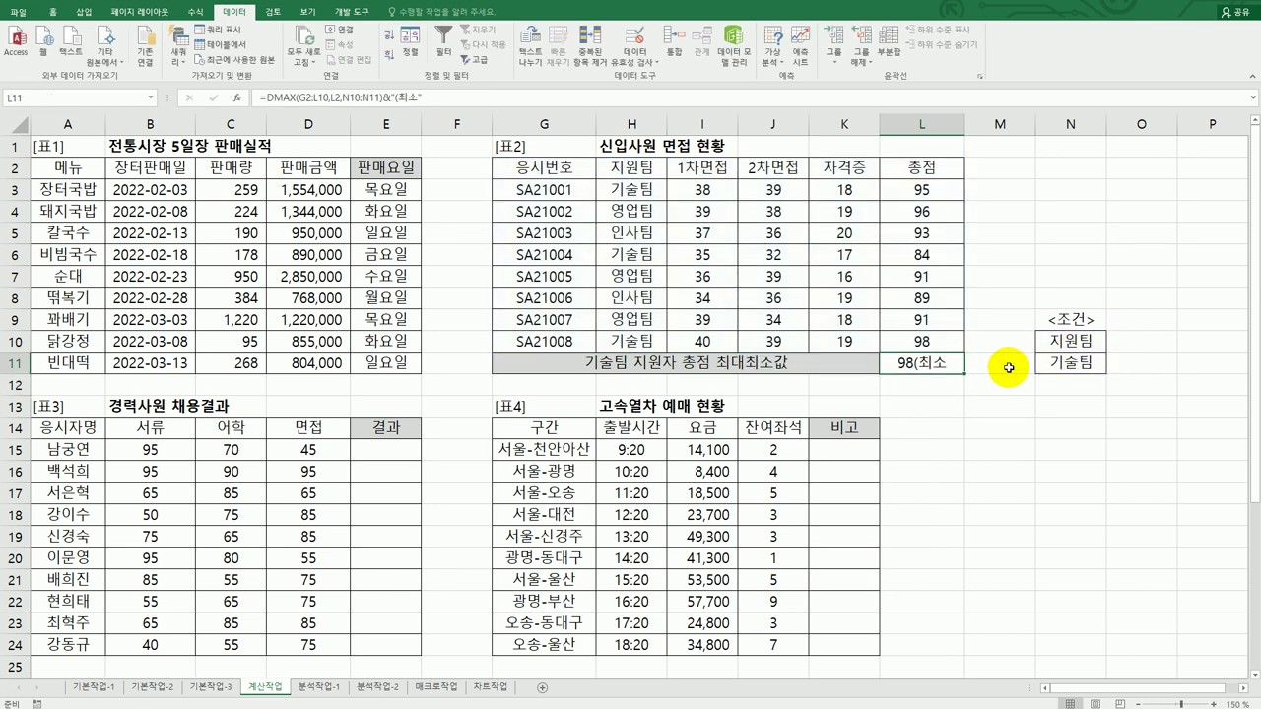
Append &DMIN(G2:L10,L2,N10:N11) to the L11 formula to add the lowest 총점 of the 기술팀 applicants.
{"action": "double_click", "coordinate": [931, 363]}
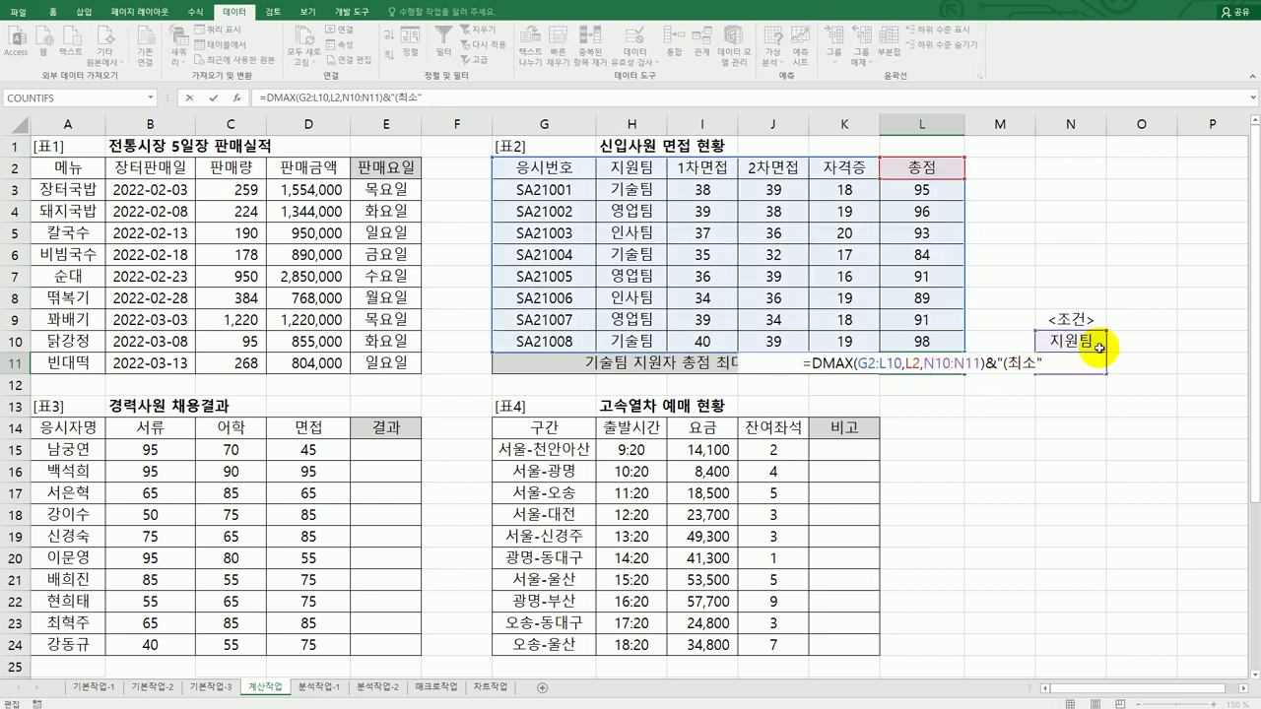
{"action": "type", "text": "&ㅇ"}
{"action": "key", "text": "BackSpace"}
{"action": "key", "text": "Hangul"}
{"action": "type", "text": "dmin"}
{"action": "key", "text": "Tab"}
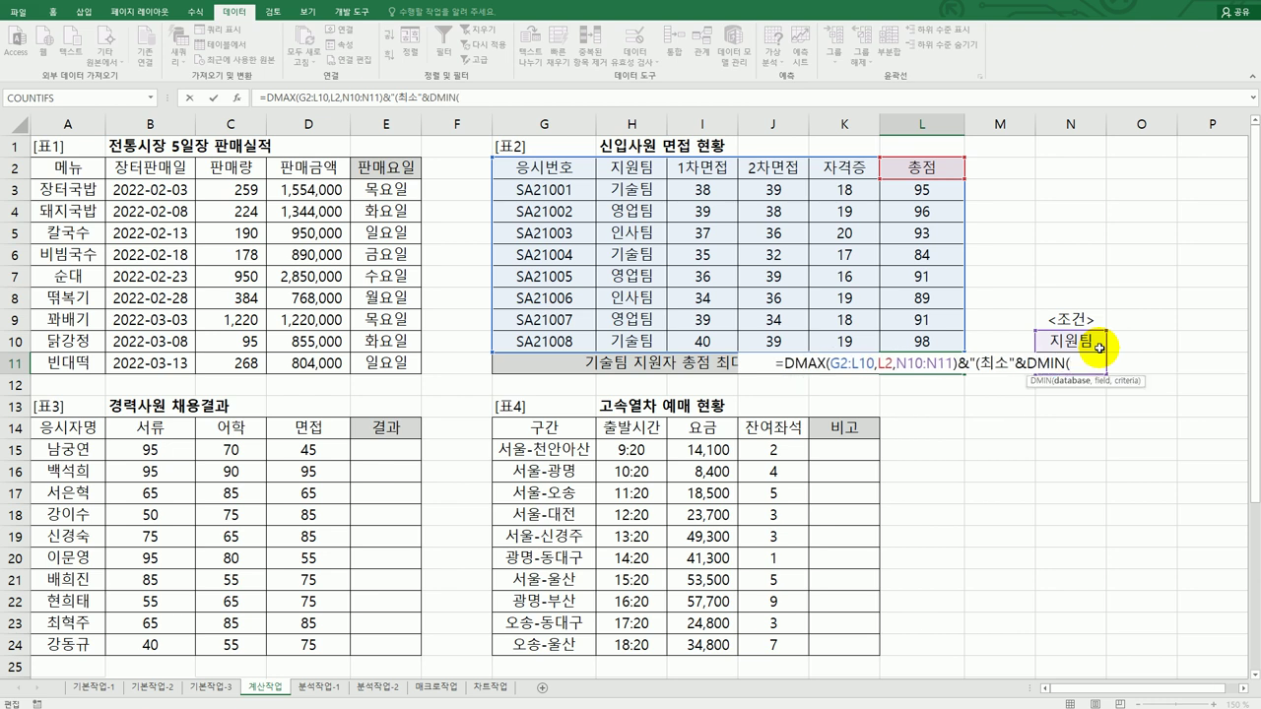
{"action": "left_click_drag", "start_coordinate": [539, 167], "coordinate": [921, 342]}
{"action": "type", "text": ","}
{"action": "left_click", "coordinate": [939, 168]}
{"action": "type", "text": ","}
{"action": "left_click", "coordinate": [1090, 343]}
{"action": "left_click_drag", "start_coordinate": [1090, 343], "coordinate": [1092, 363]}
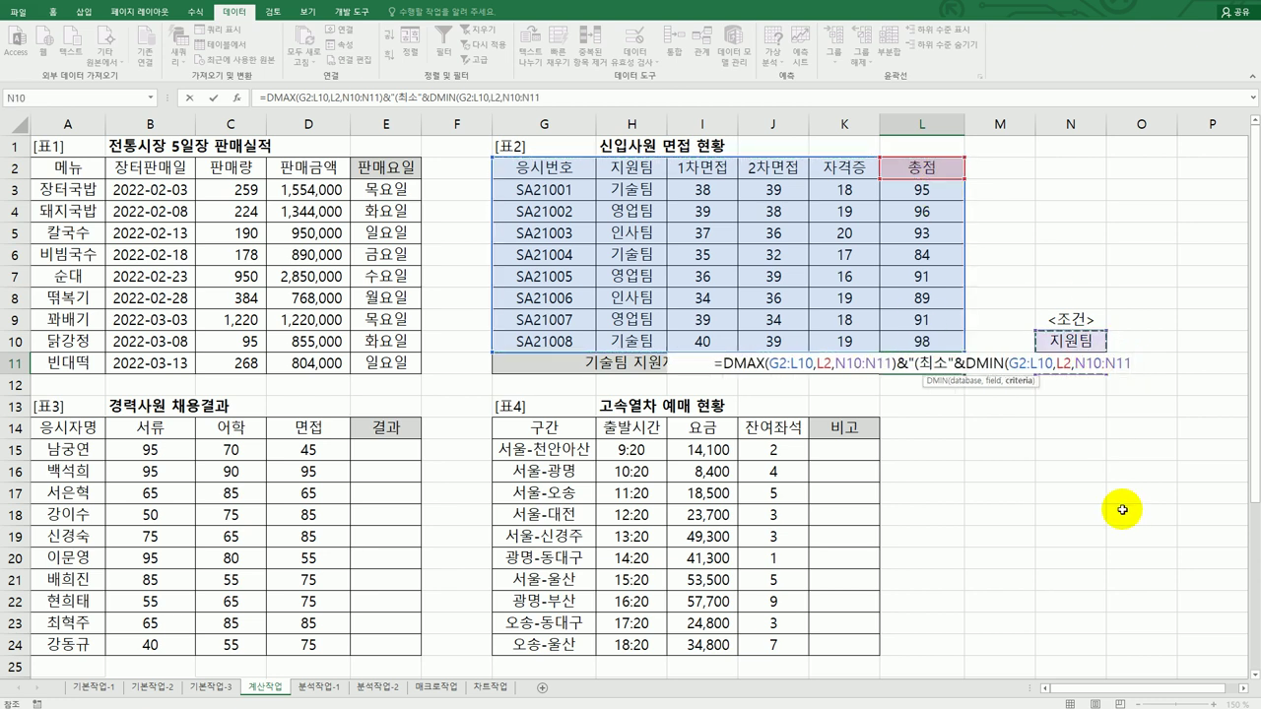
{"action": "type", "text": ")"}
{"action": "key", "text": "Return"}
{"action": "key", "text": "Up"}
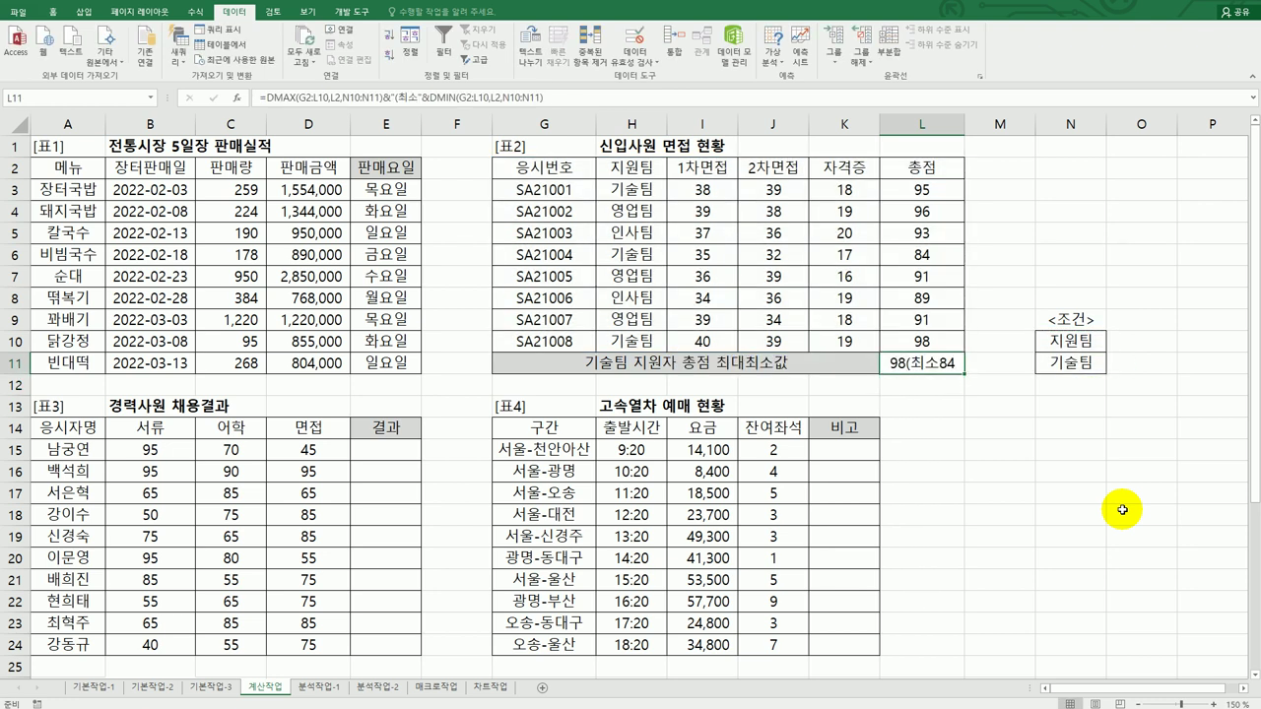
Finish the L11 formula by appending the closing parenthesis text &")".
{"action": "double_click", "coordinate": [936, 363]}
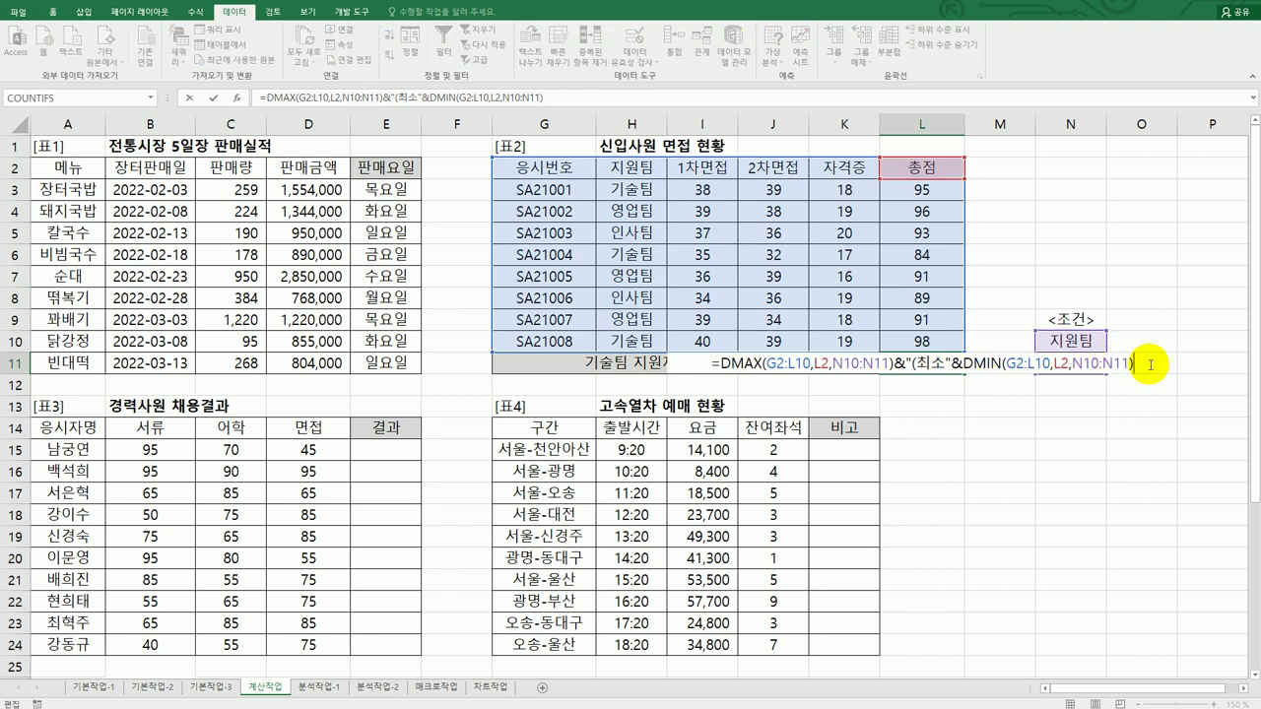
{"action": "type", "text": "&\")"}
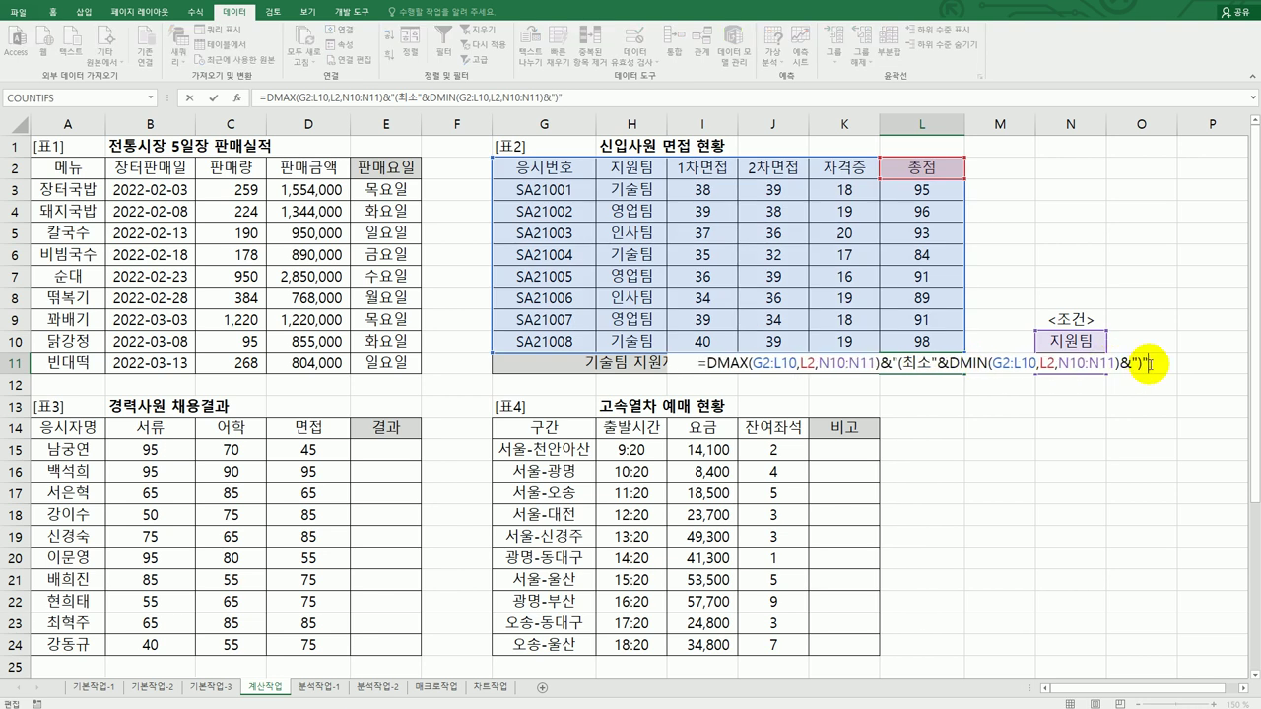
{"action": "type", "text": "\""}
{"action": "key", "text": "Return"}
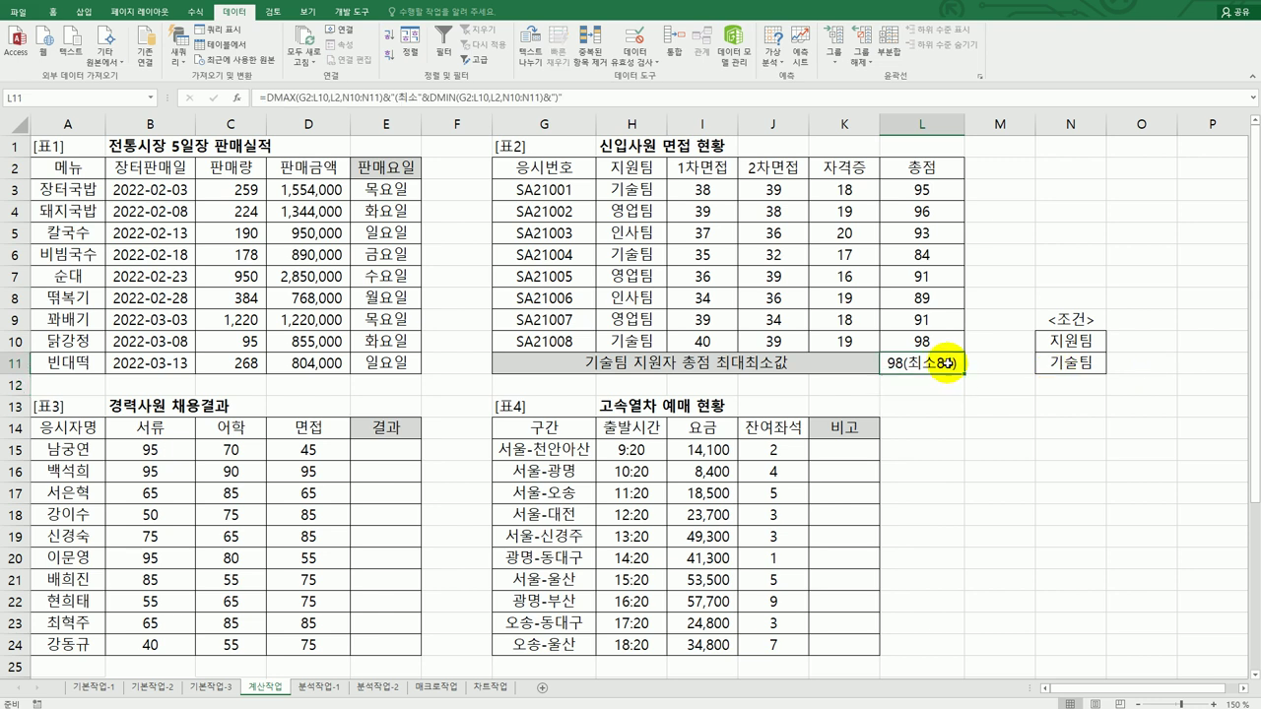
{"action": "left_click", "coordinate": [946, 363]}
Read the 표3 instructions in the task document and start an OR formula in E15 with the condition B15>=70.
{"action": "key", "text": "alt+Tab"}
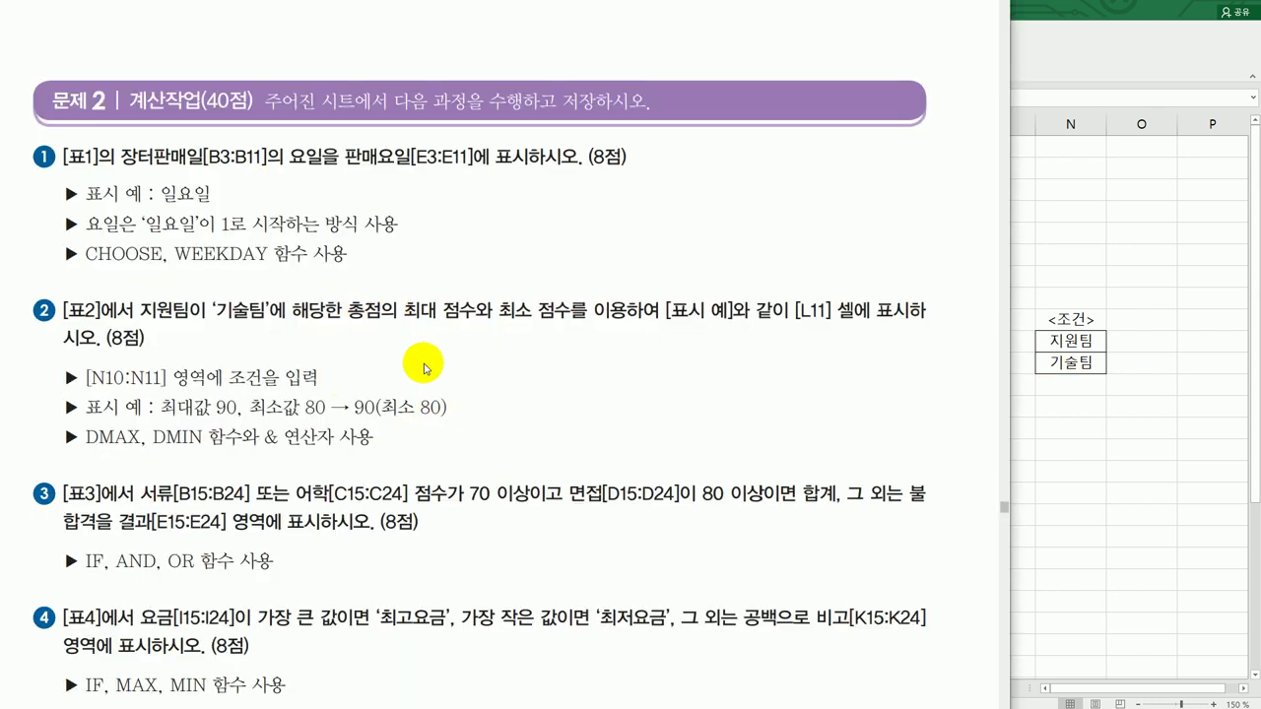
{"action": "scroll", "coordinate": [433, 454], "scroll_direction": "down", "scroll_amount": 3}
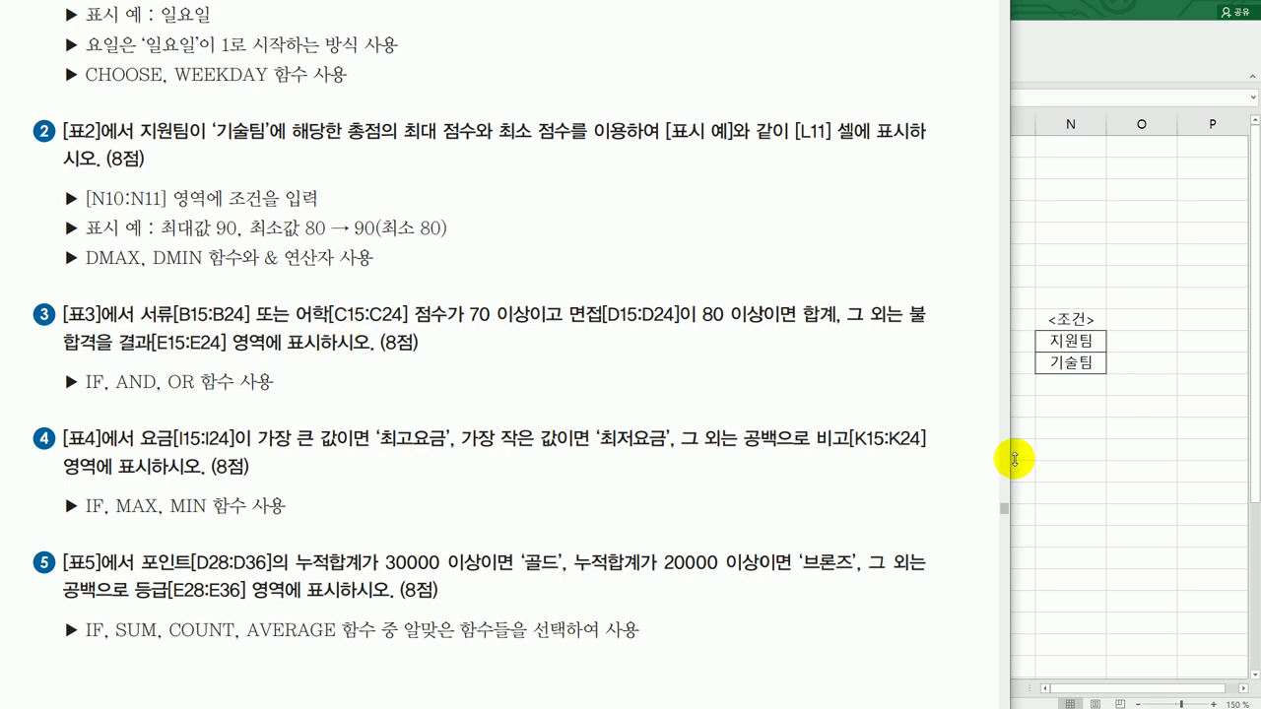
{"action": "left_click", "coordinate": [1052, 480]}
{"action": "left_click", "coordinate": [405, 450]}
{"action": "type", "text": "="}
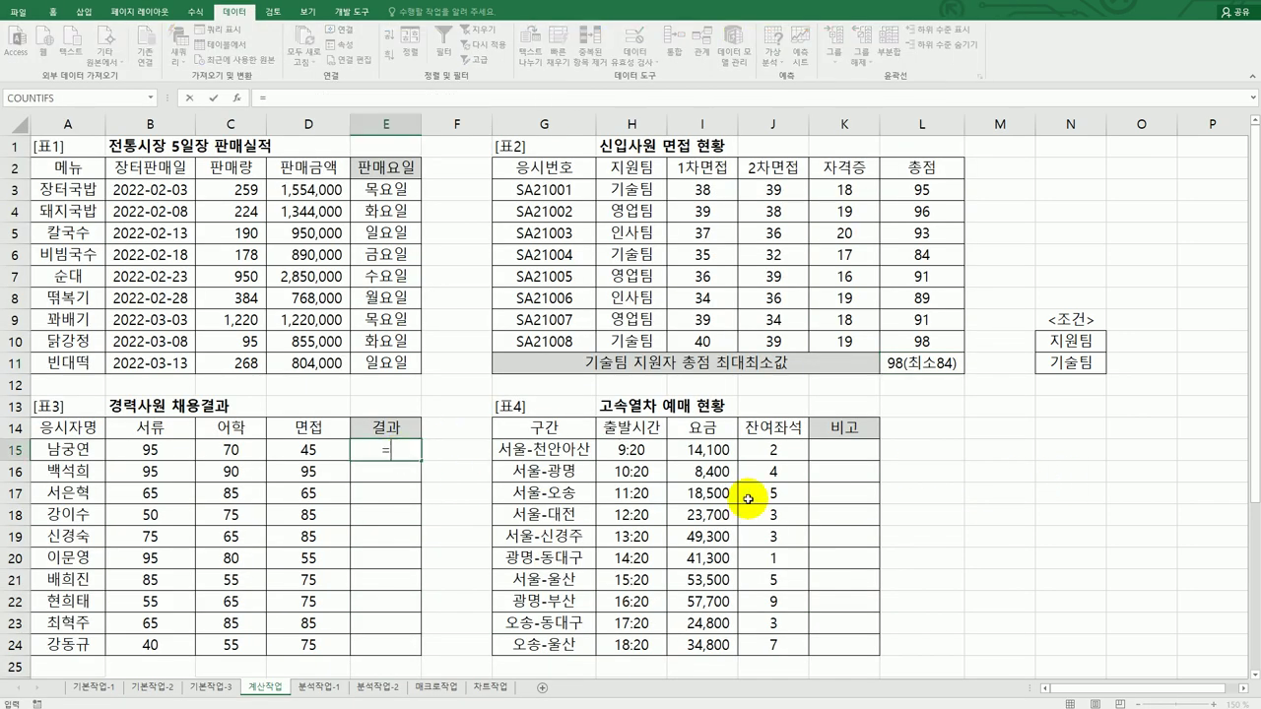
{"action": "type", "text": "or("}
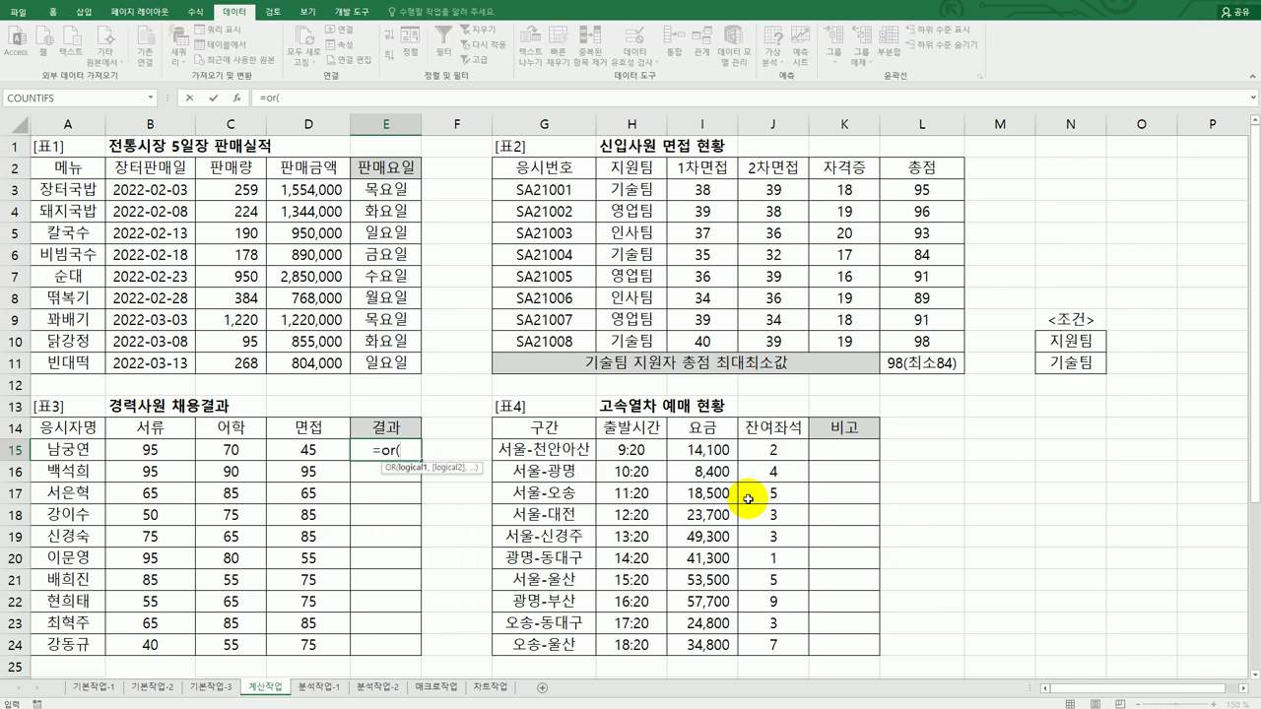
{"action": "key", "text": "Left"}
{"action": "key", "text": "Left"}
{"action": "key", "text": "Left"}
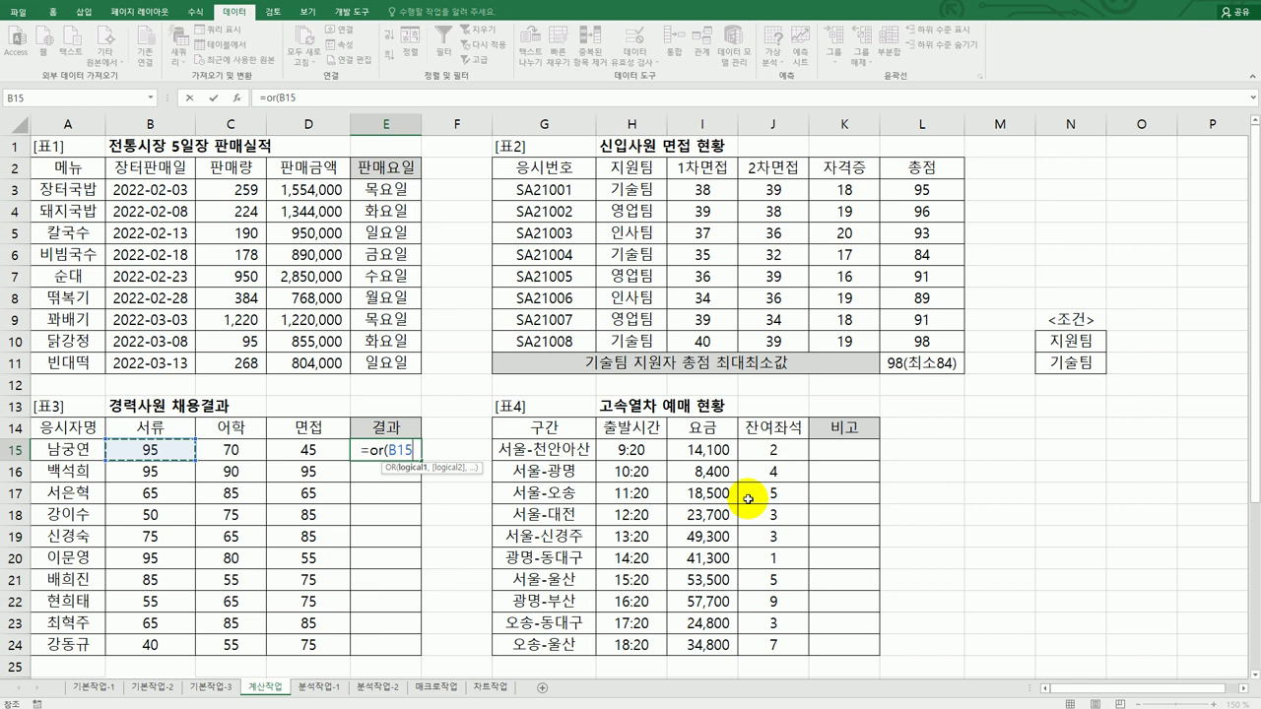
{"action": "type", "text": ">=70,"}
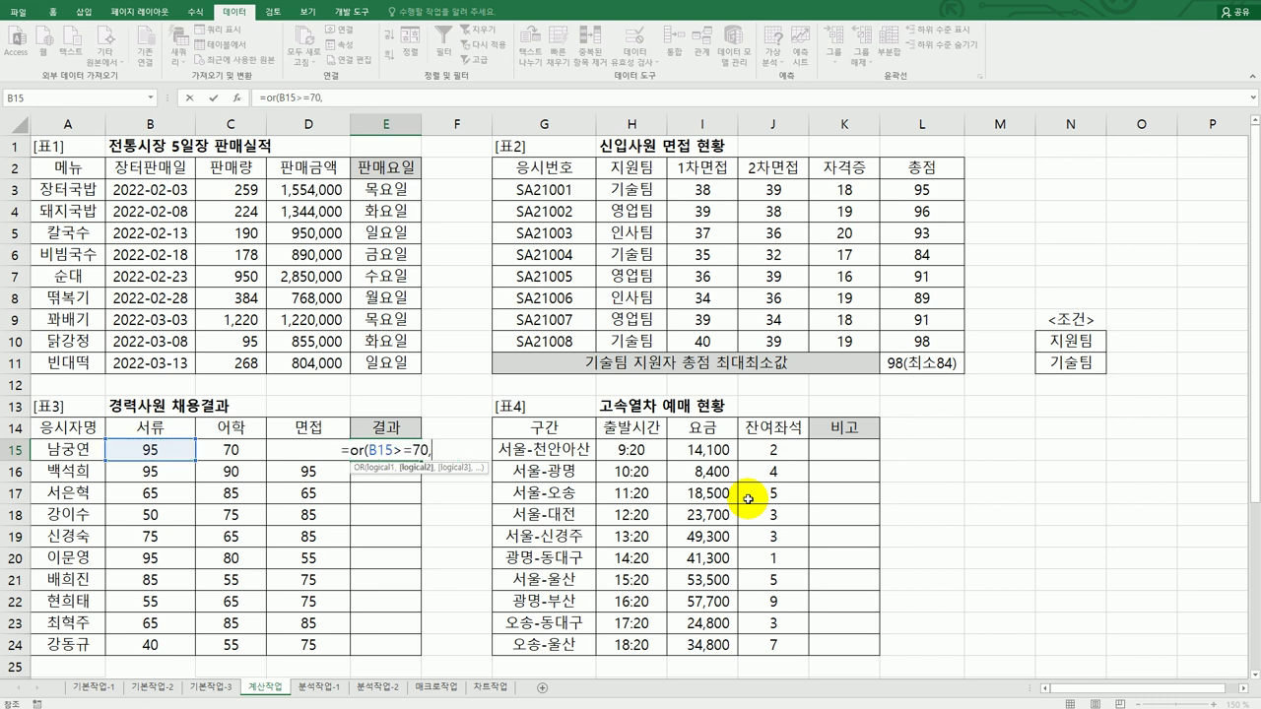
Add the second OR condition C15>=70 in E15 and fill the formula down to E24.
{"action": "key", "text": "Left"}
{"action": "key", "text": "Left"}
{"action": "type", "text": ">=70)"}
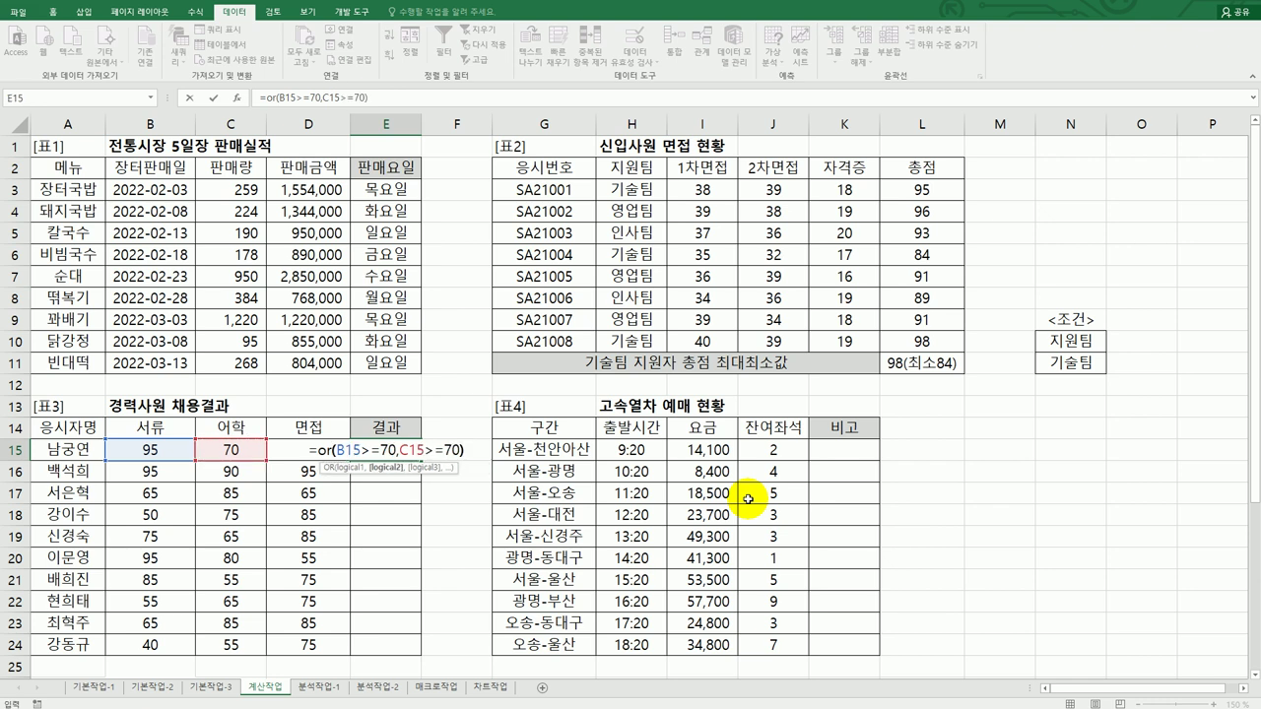
{"action": "key", "text": "ctrl+Return"}
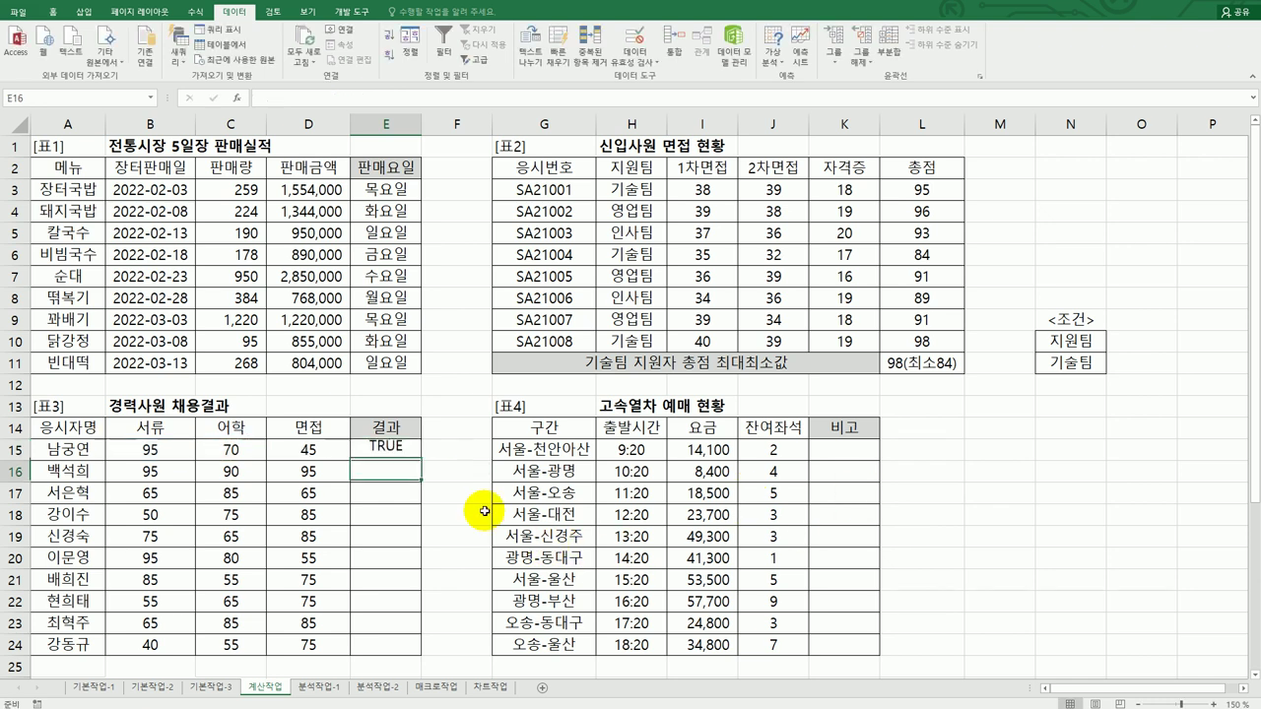
{"action": "left_click_drag", "start_coordinate": [409, 518], "coordinate": [402, 654]}
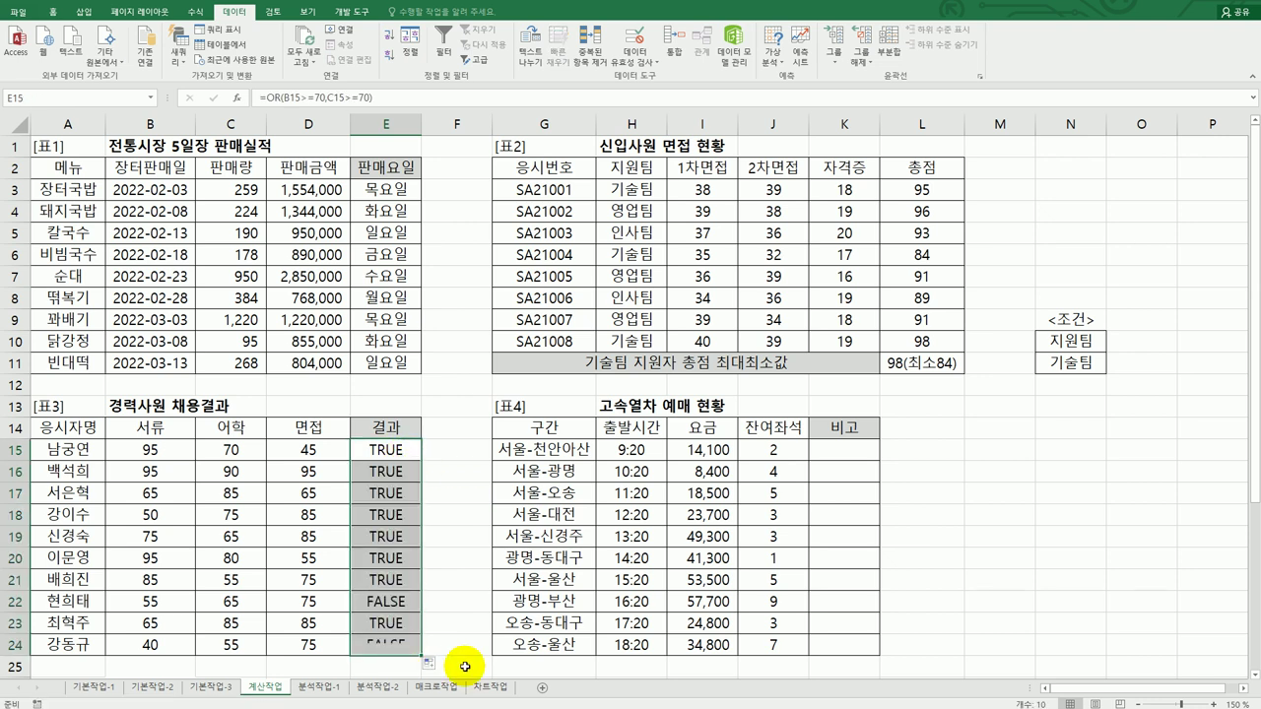
Compare the 서류 and 어학 scores in rows 22 and 24 with their OR results.
{"action": "left_click_drag", "start_coordinate": [396, 602], "coordinate": [176, 603]}
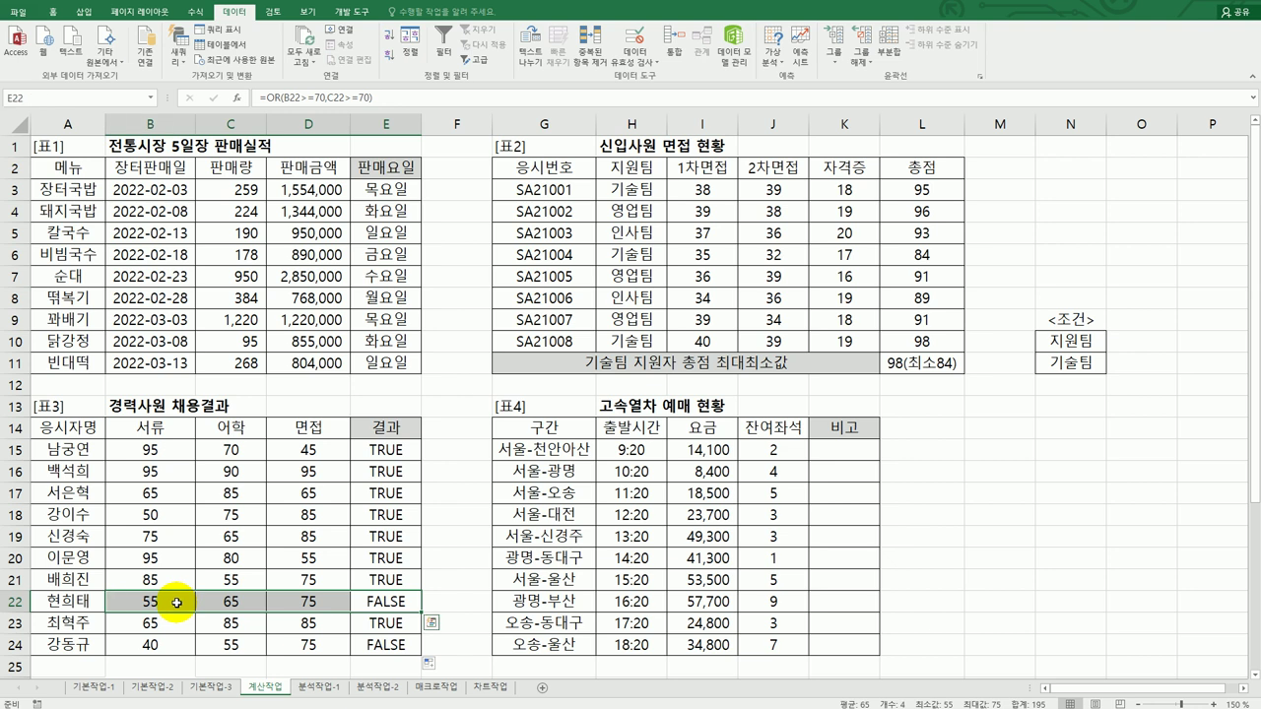
{"action": "left_click", "coordinate": [176, 603]}
{"action": "left_click_drag", "start_coordinate": [379, 646], "coordinate": [153, 646]}
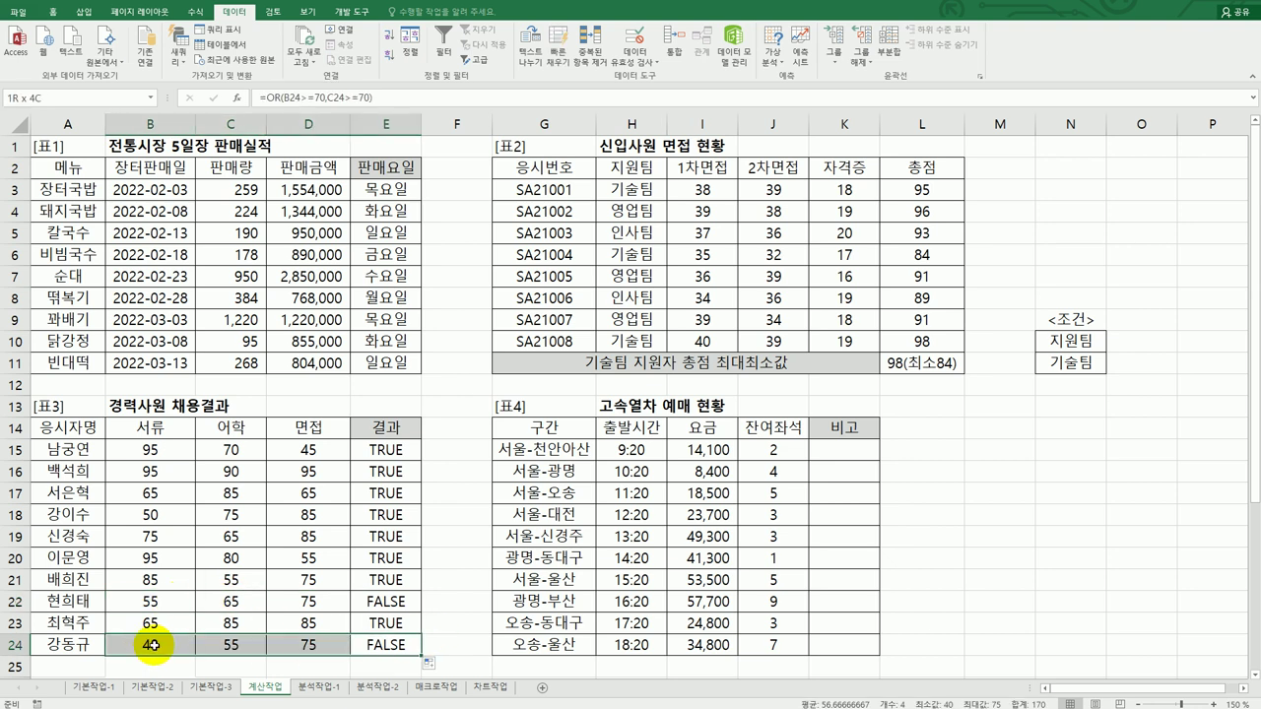
{"action": "left_click", "coordinate": [197, 645]}
{"action": "left_click", "coordinate": [386, 450]}
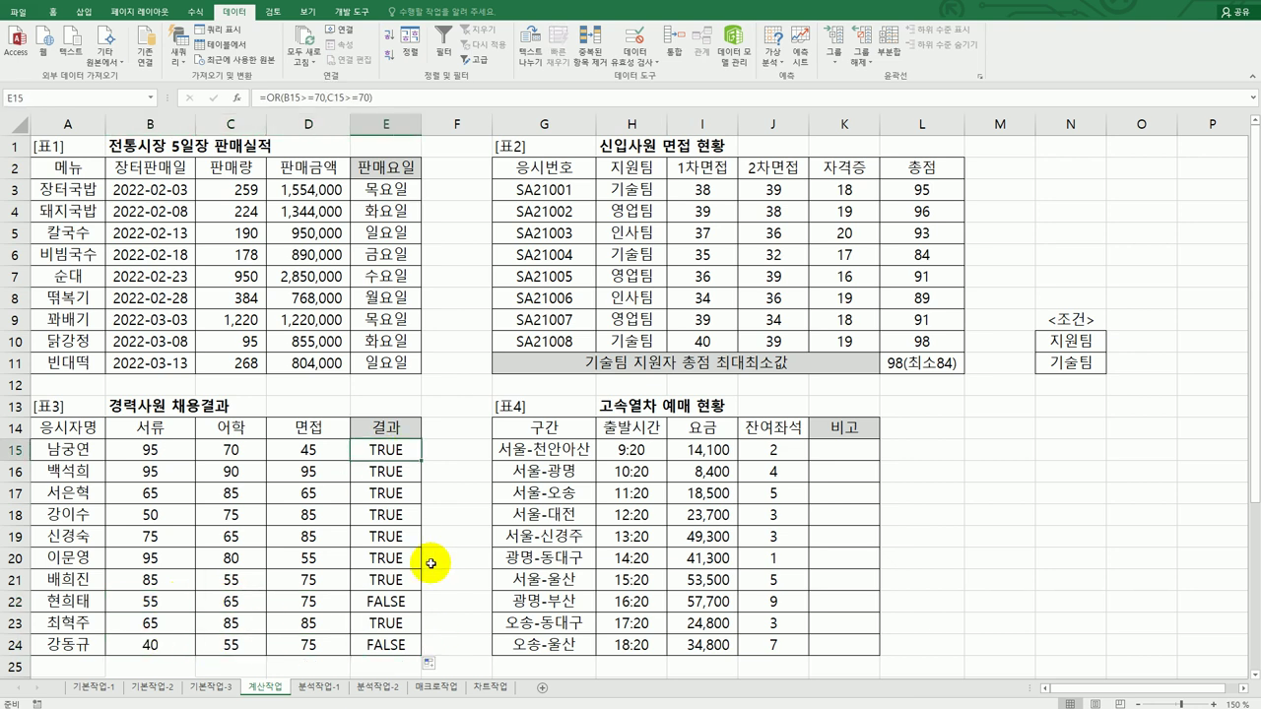
Recheck the 표3 conditions and wrap the E15 formula as =AND(OR(B15>=70,C15>=70),D15>=80).
{"action": "key", "text": "alt+Tab"}
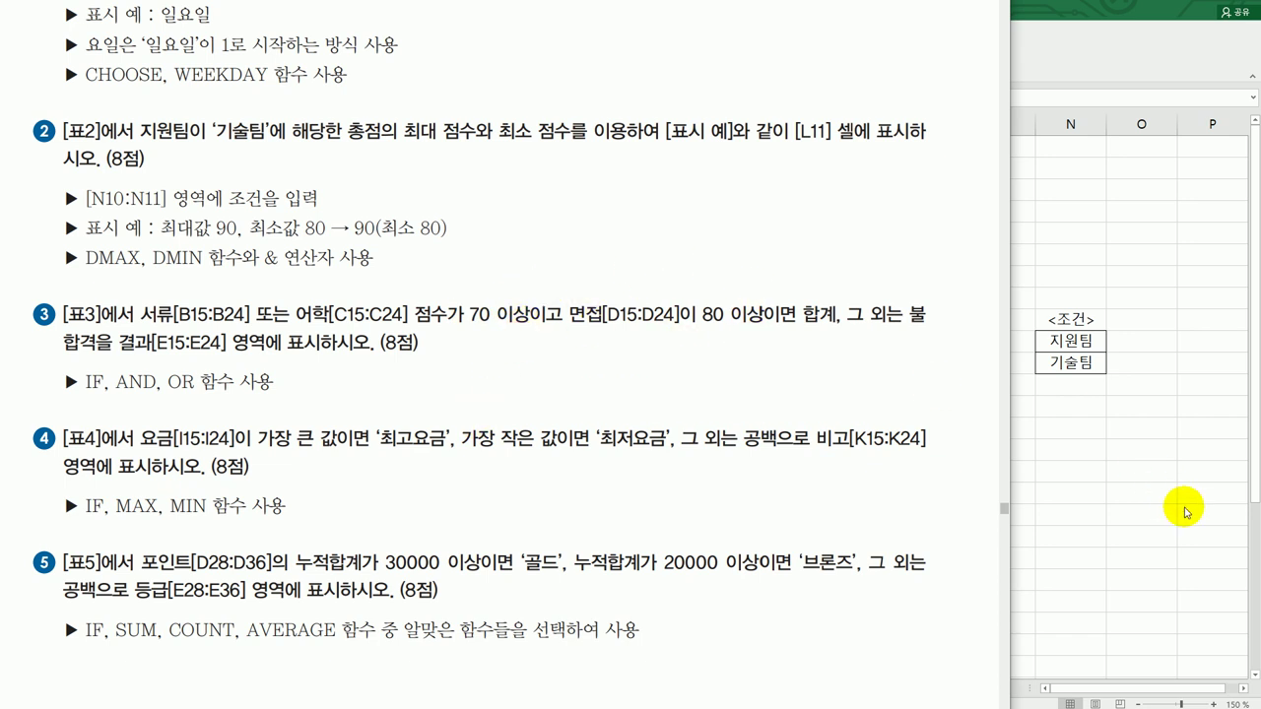
{"action": "left_click", "coordinate": [1173, 498]}
{"action": "double_click", "coordinate": [380, 449]}
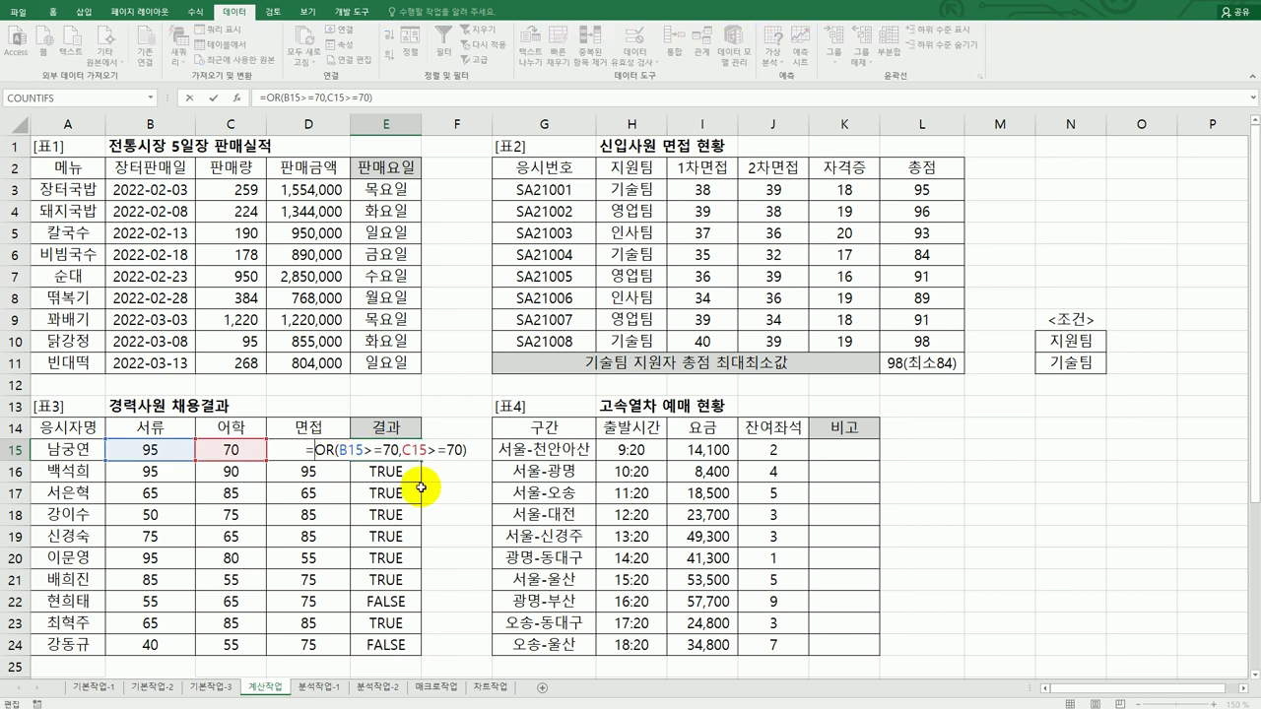
{"action": "type", "text": "and("}
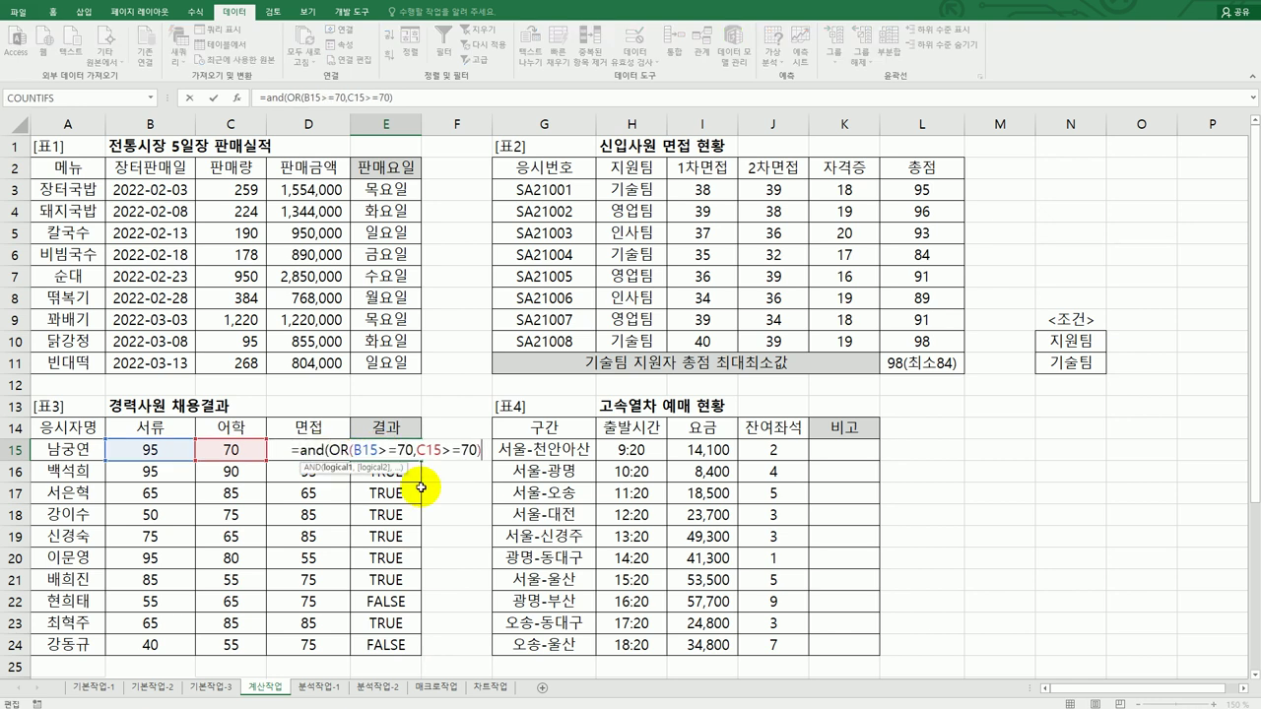
{"action": "type", "text": ","}
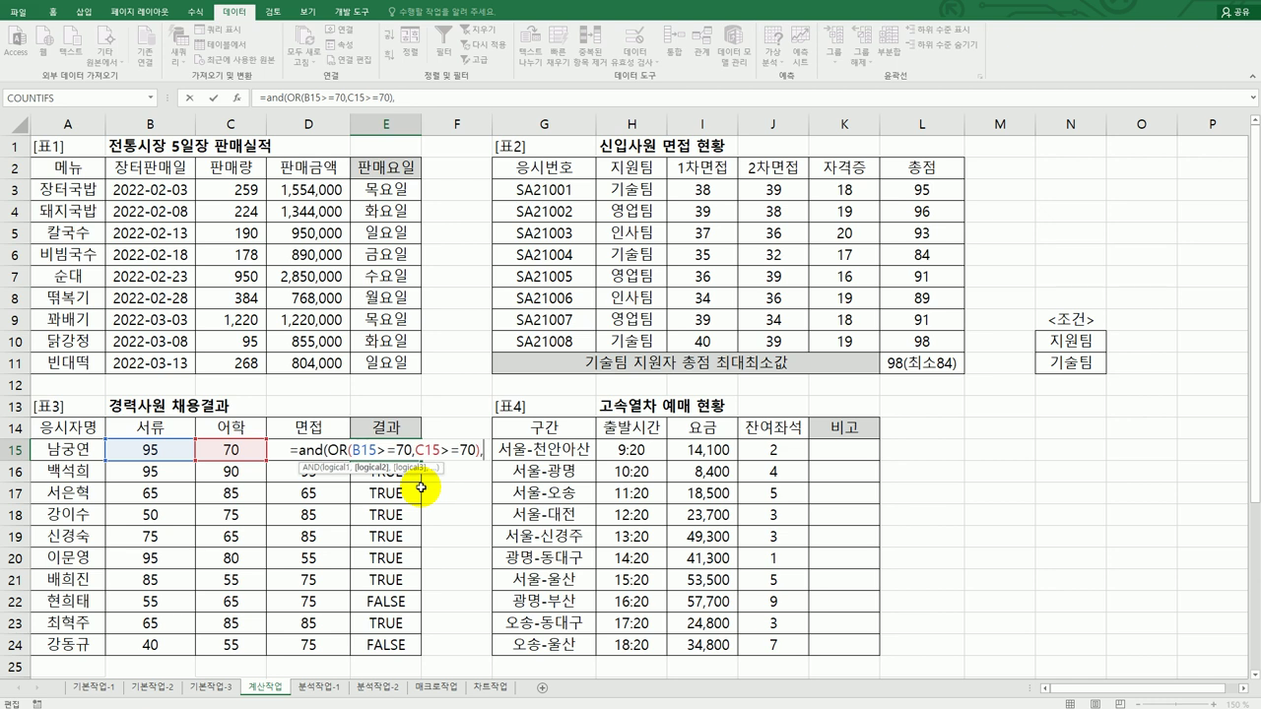
{"action": "left_click", "coordinate": [272, 449]}
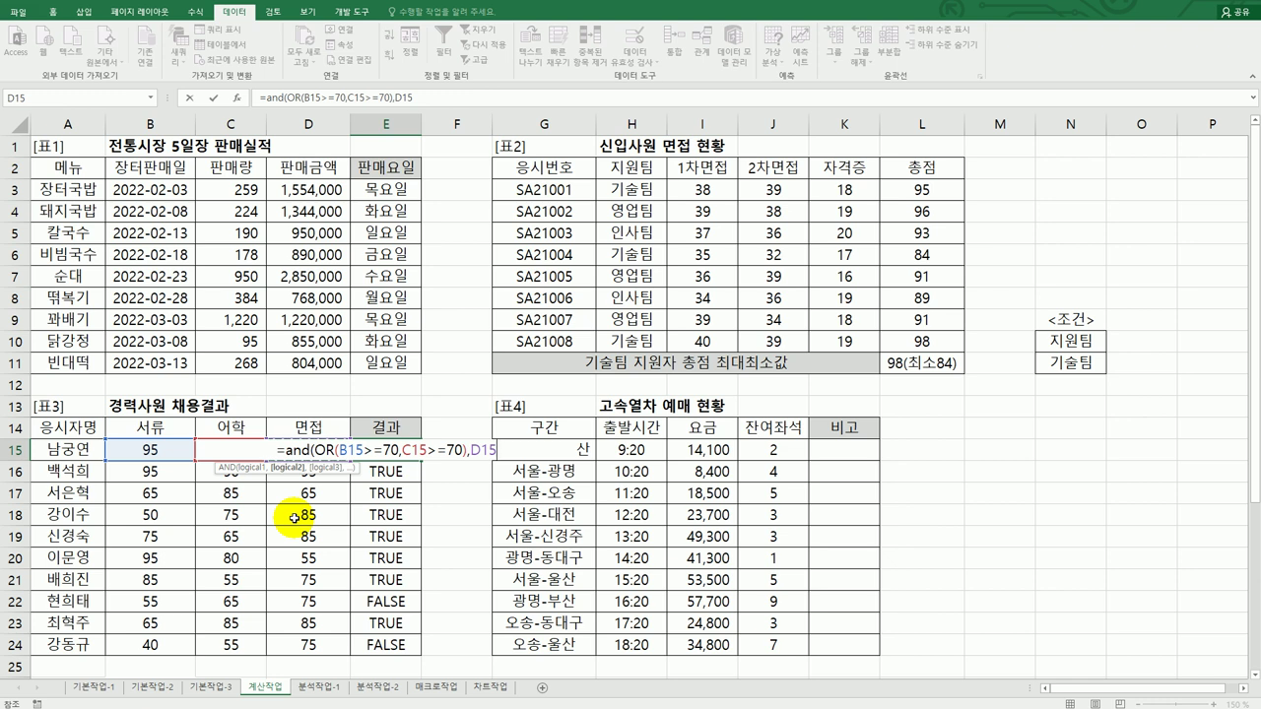
{"action": "type", "text": ">=80)"}
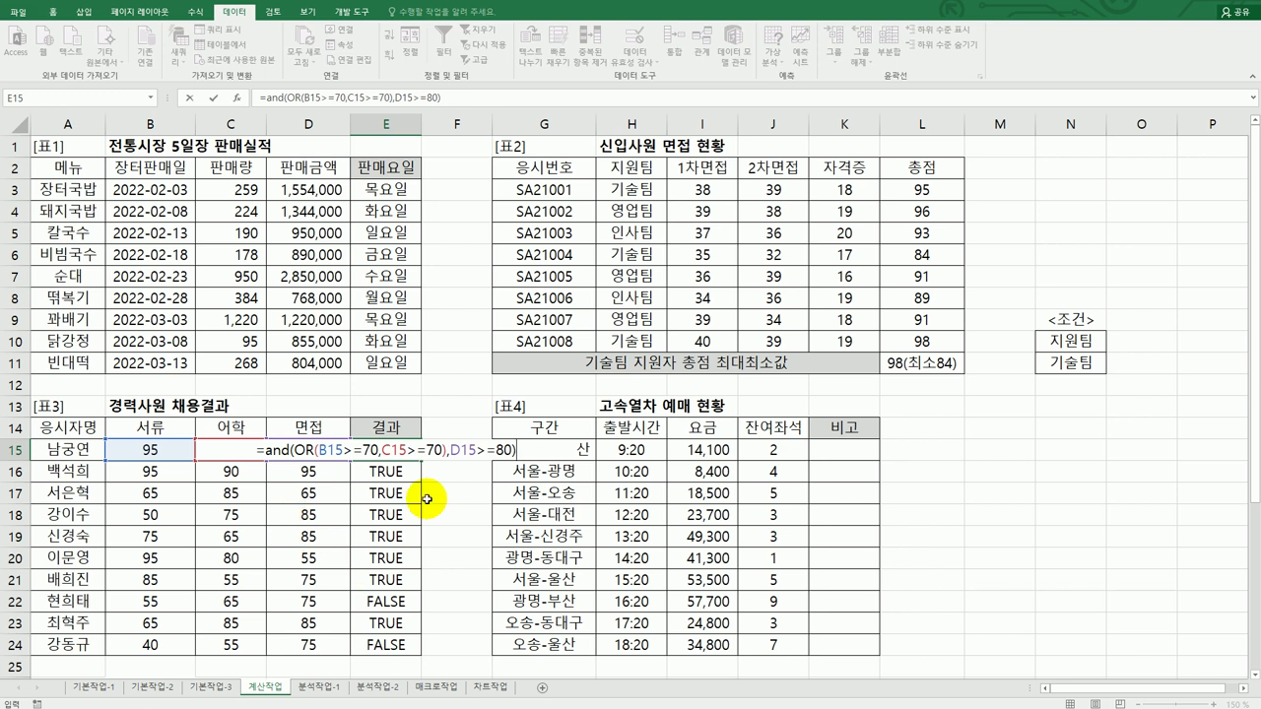
{"action": "key", "text": "ctrl+Return"}
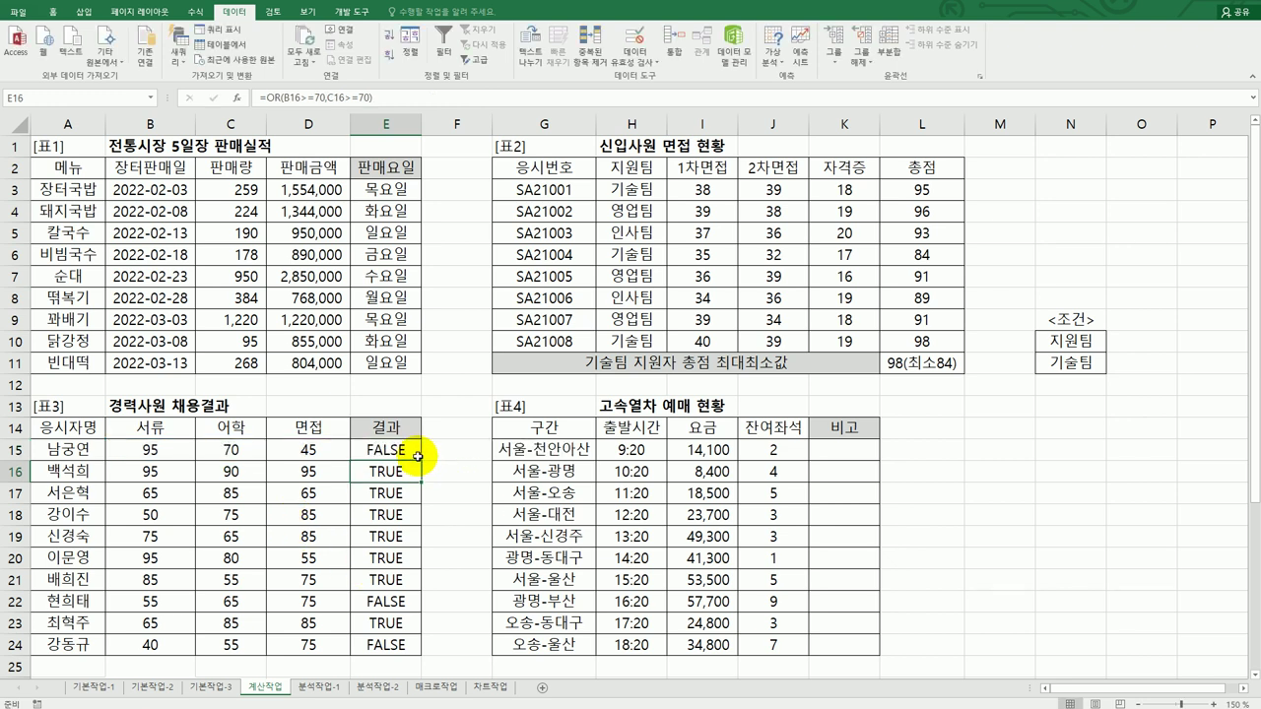
Check the 면접 score in D15 and fill the AND formula from E15 down to E24.
{"action": "left_click", "coordinate": [319, 451]}
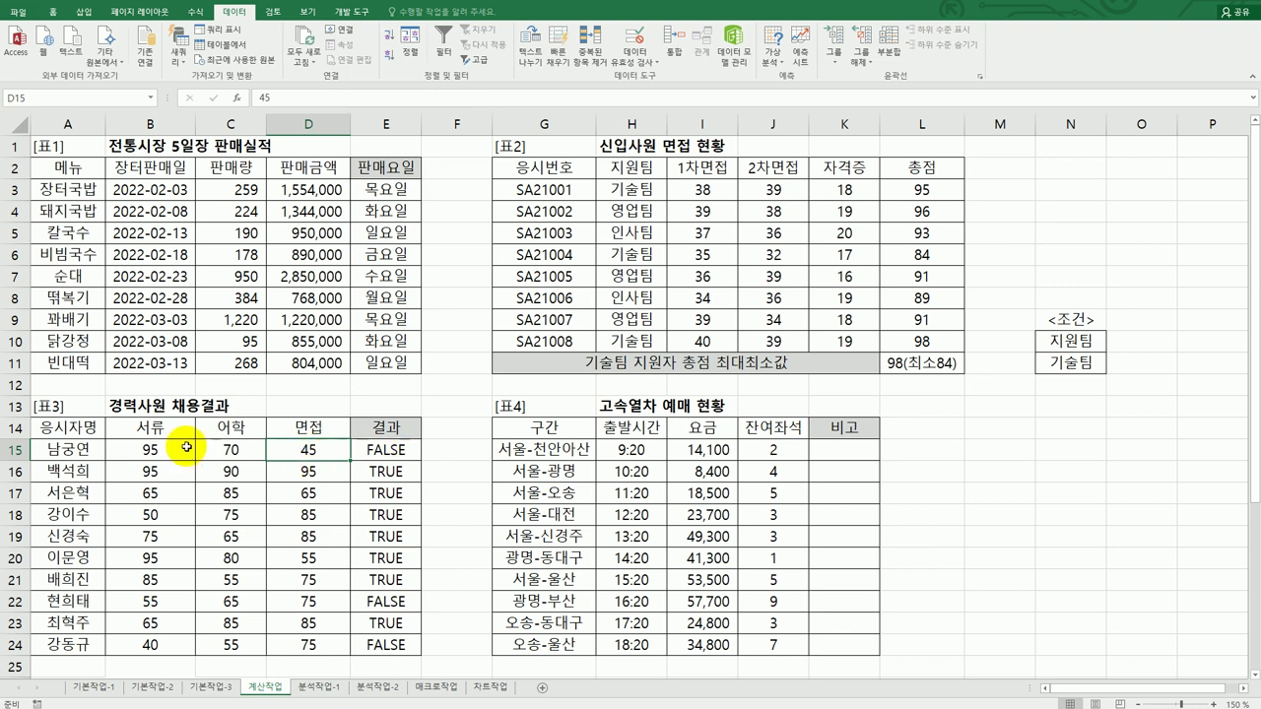
{"action": "left_click", "coordinate": [385, 458]}
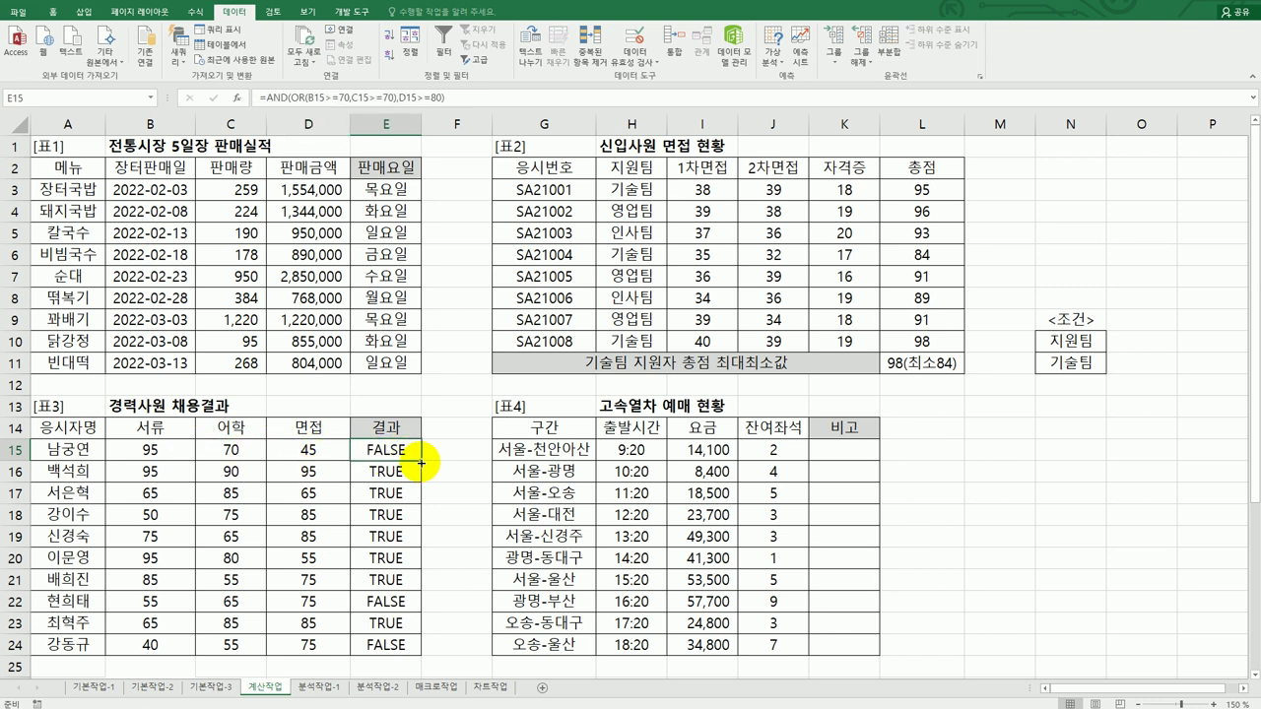
{"action": "left_click_drag", "start_coordinate": [421, 461], "coordinate": [390, 657]}
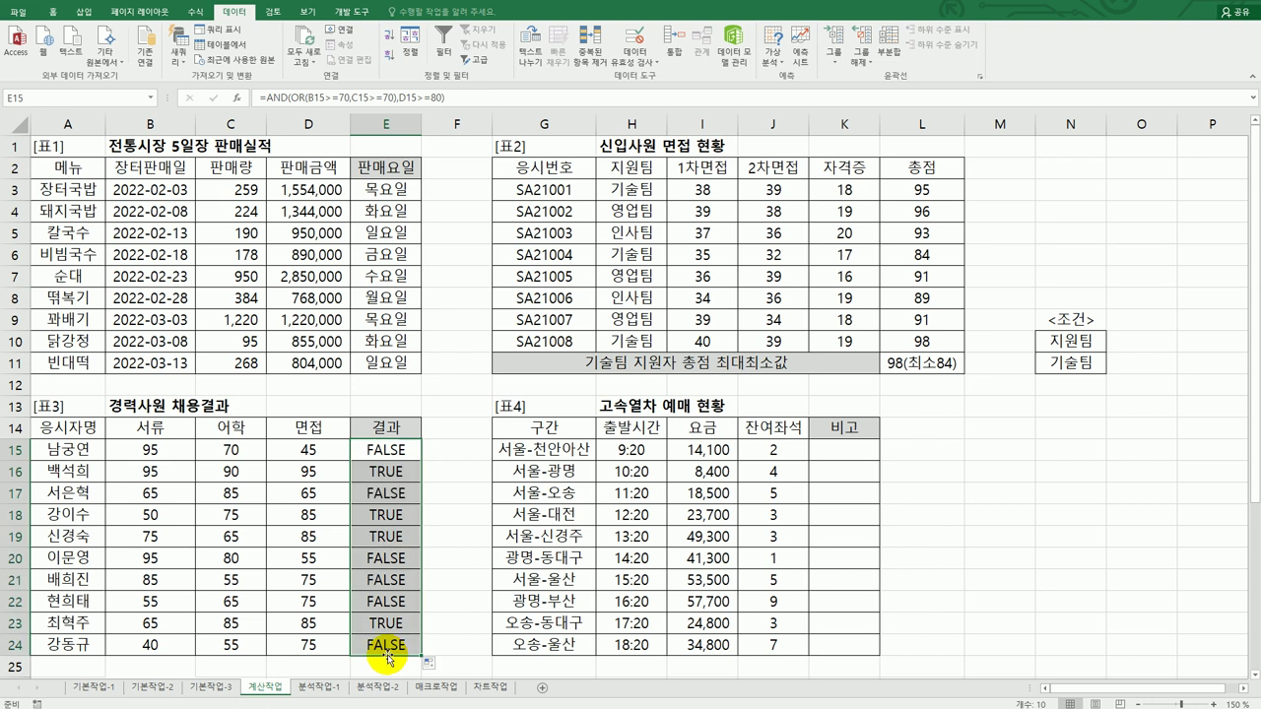
Wrap the E15 formula as =IF(AND(OR(B15>=70,C15>=70),D15>=80),"합격","불합격") and fill it down to E24.
{"action": "left_click", "coordinate": [387, 493]}
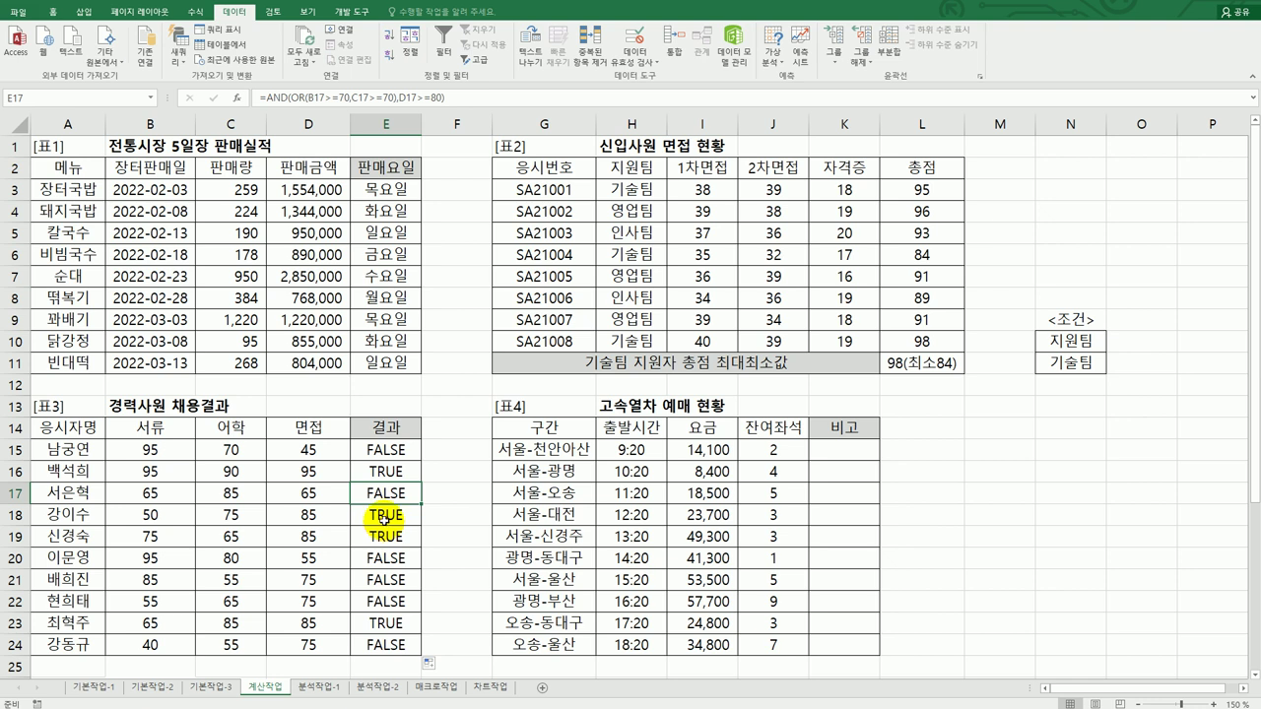
{"action": "left_click", "coordinate": [385, 510]}
{"action": "left_click", "coordinate": [385, 450]}
{"action": "double_click", "coordinate": [386, 449]}
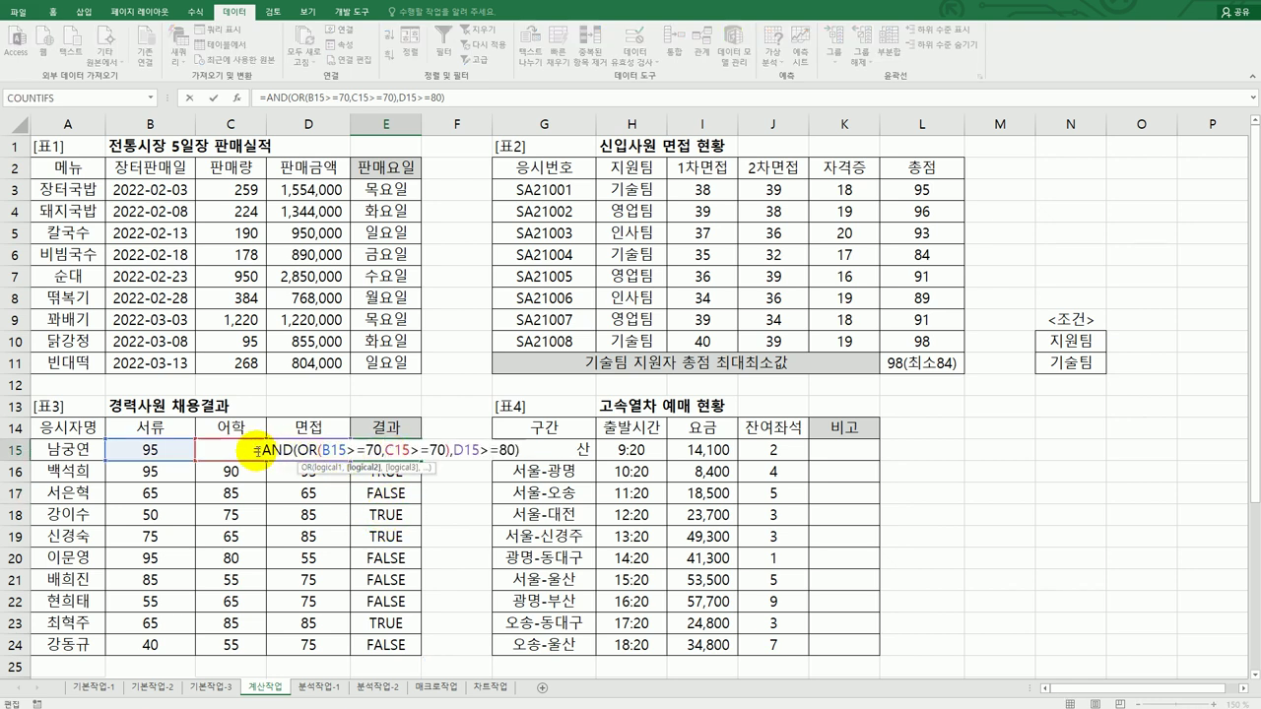
{"action": "type", "text": "IF("}
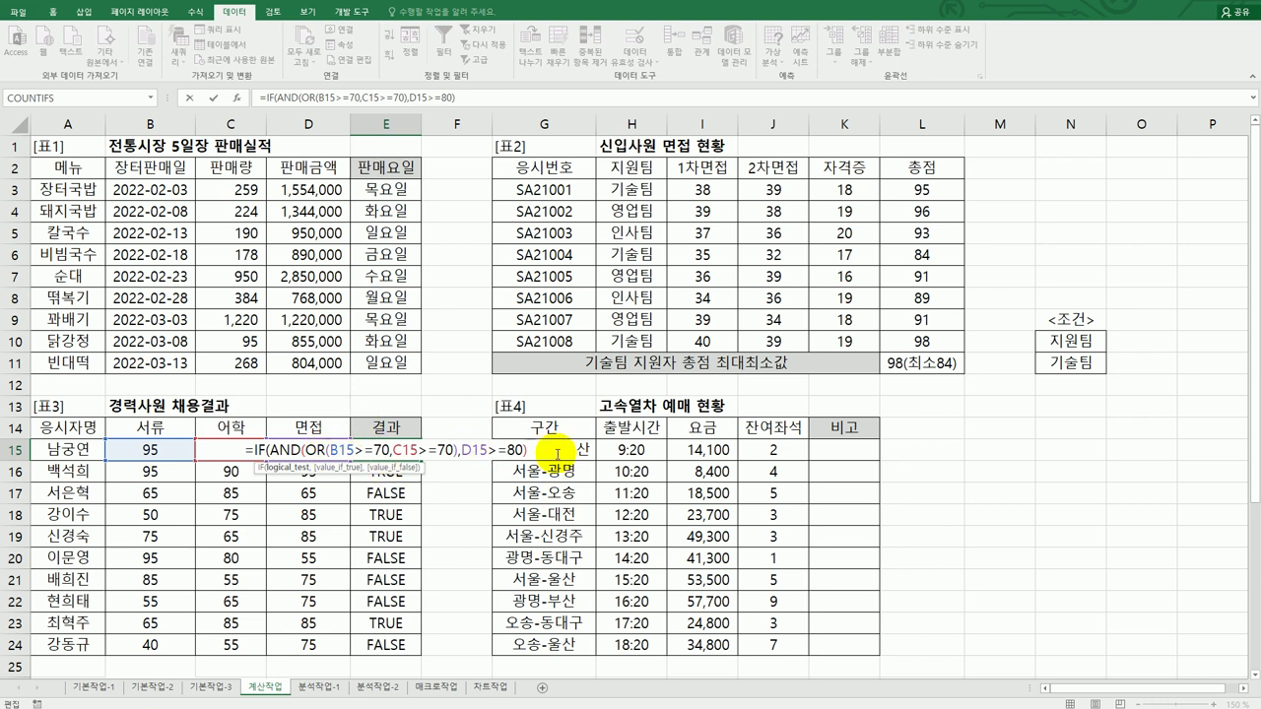
{"action": "type", "text": ","}
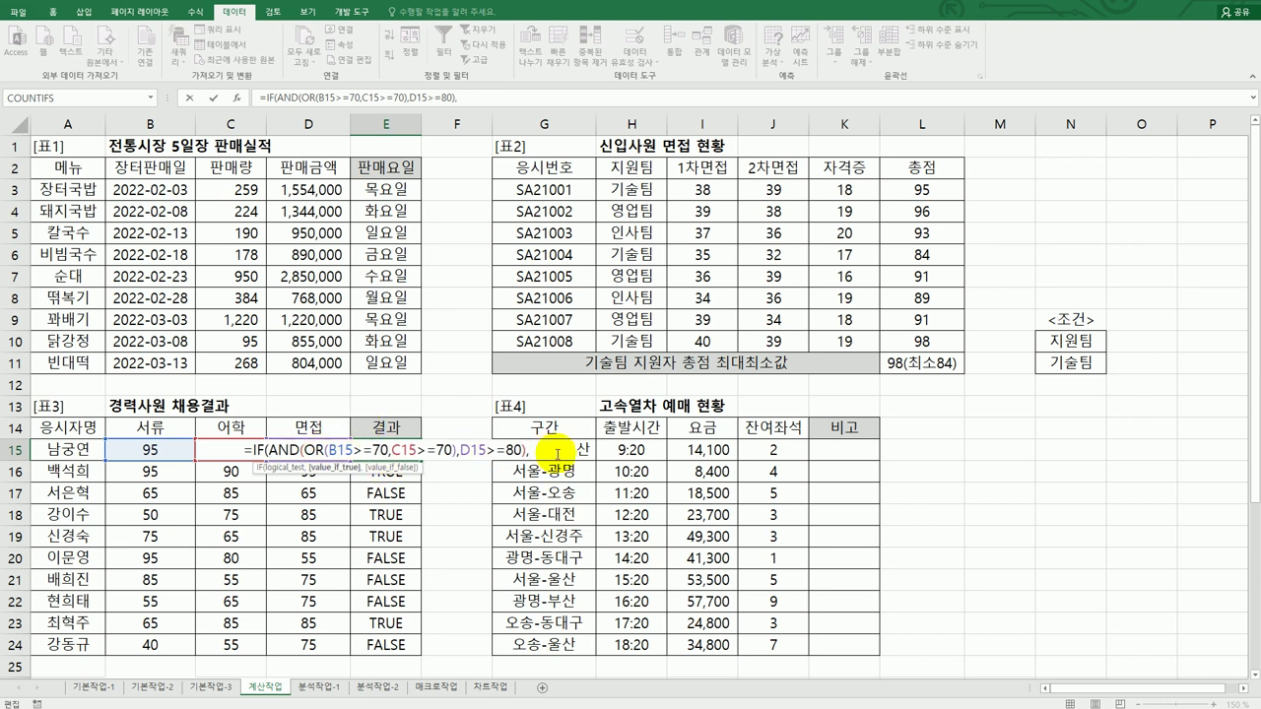
{"action": "type", "text": "\"합격\""}
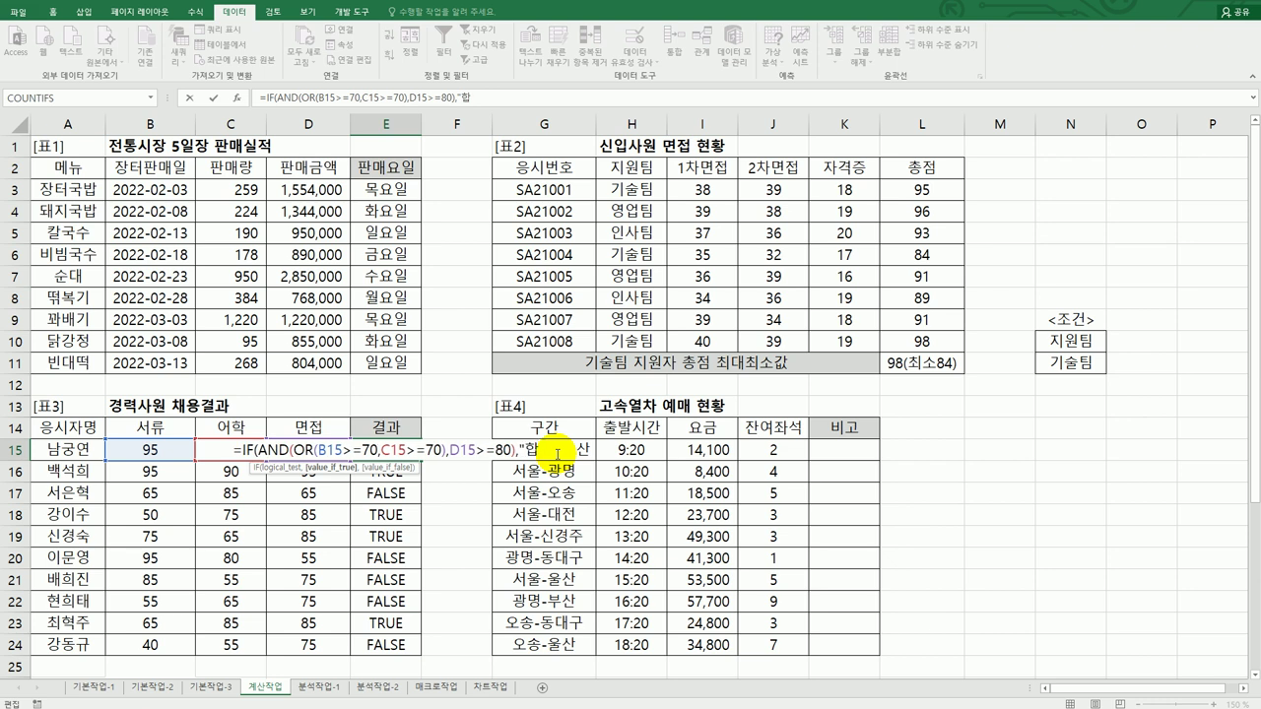
{"action": "type", "text": "불"}
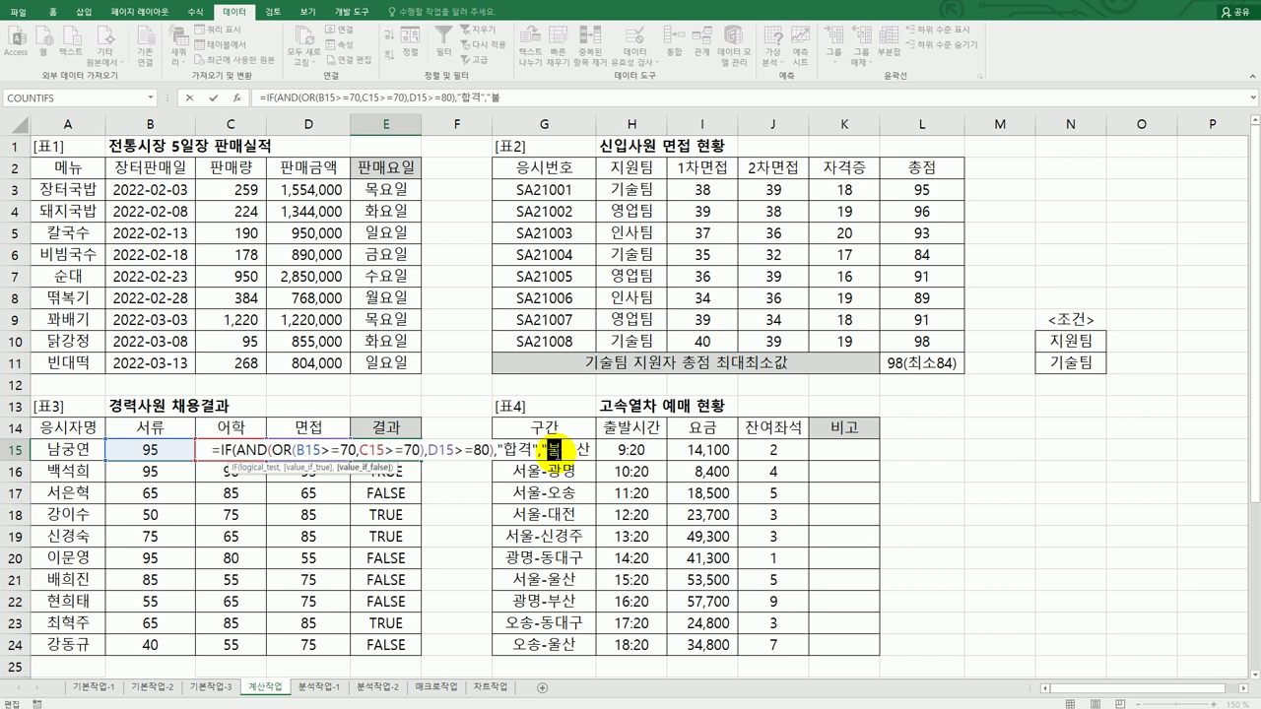
{"action": "type", "text": "합ㄱ\""}
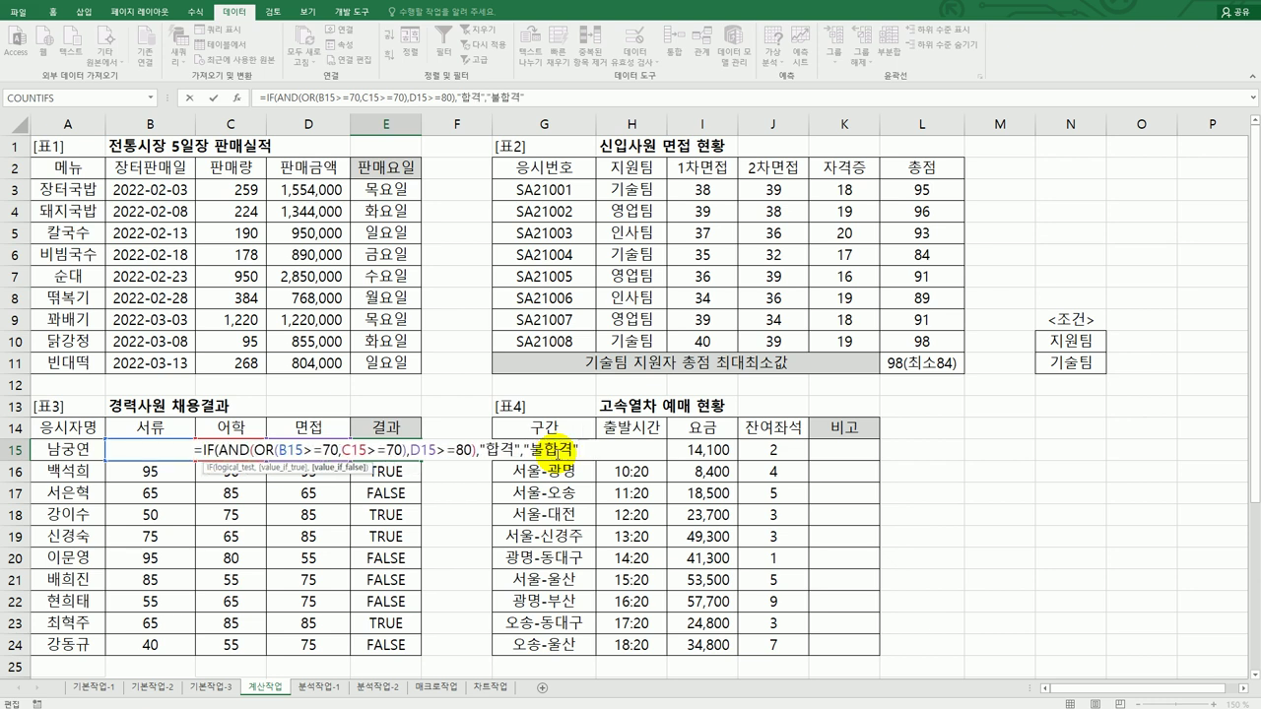
{"action": "key", "text": "Return"}
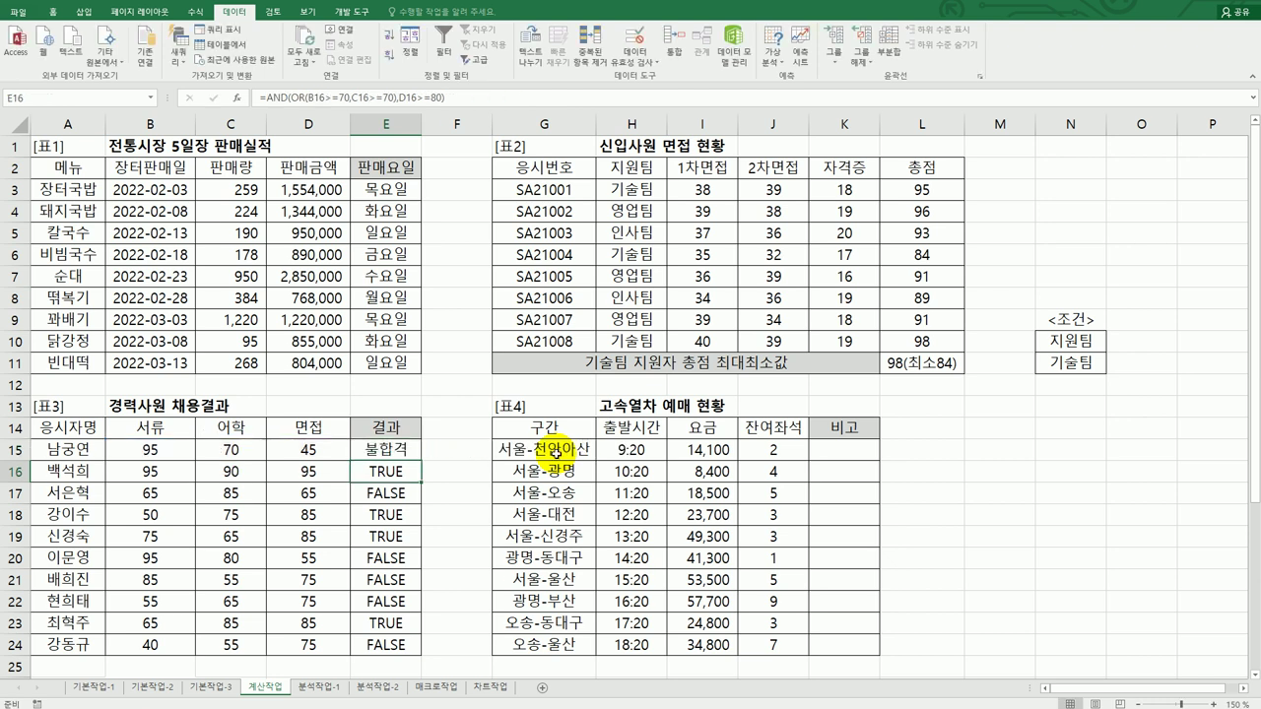
{"action": "left_click", "coordinate": [408, 450]}
{"action": "left_click_drag", "start_coordinate": [422, 460], "coordinate": [412, 655]}
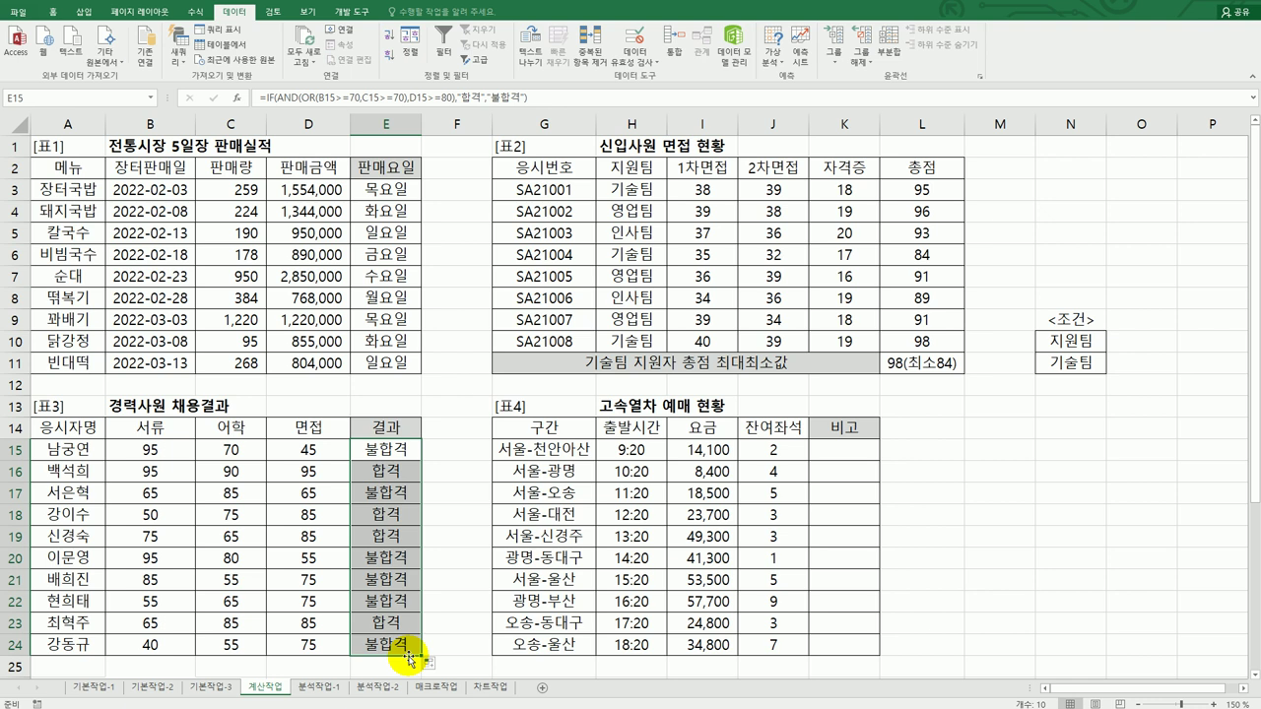
Read the 표4 task instructions and enter =MAX($I$15:$I$24) in 비고 cell K15.
{"action": "key", "text": "alt+Tab"}
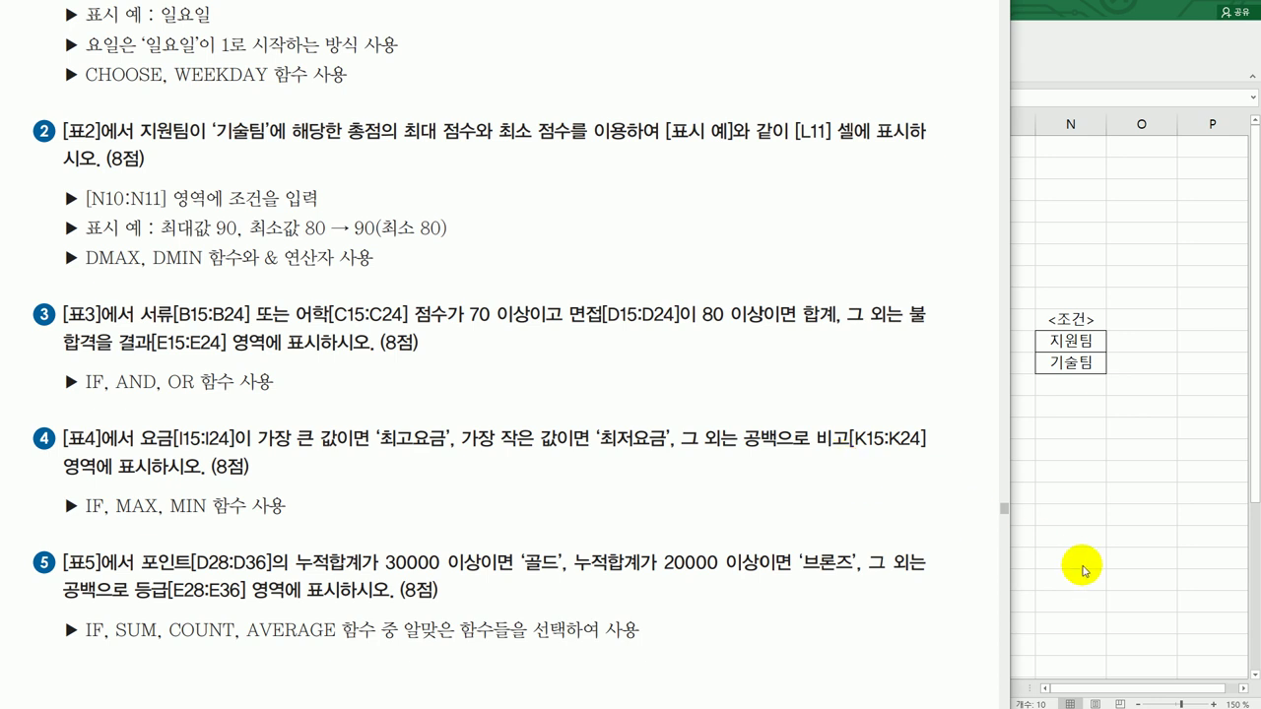
{"action": "key", "text": "alt+Tab"}
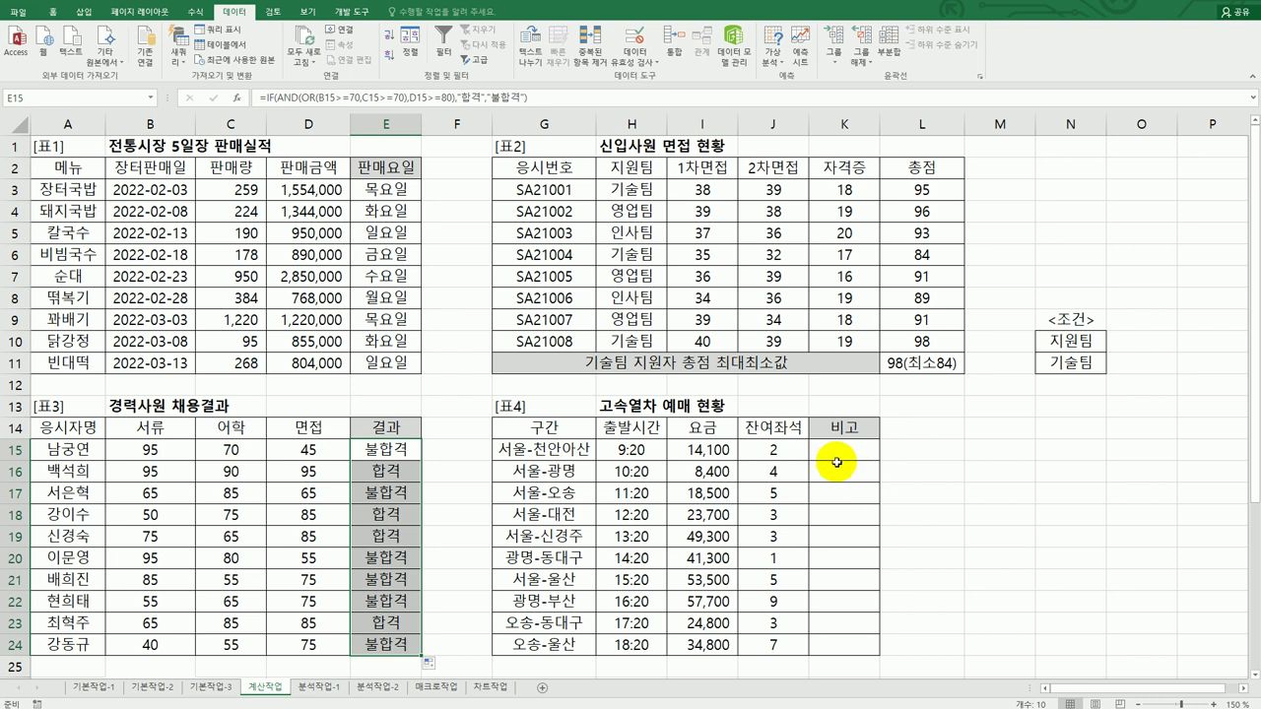
{"action": "scroll", "coordinate": [996, 501], "scroll_direction": "down", "scroll_amount": 1}
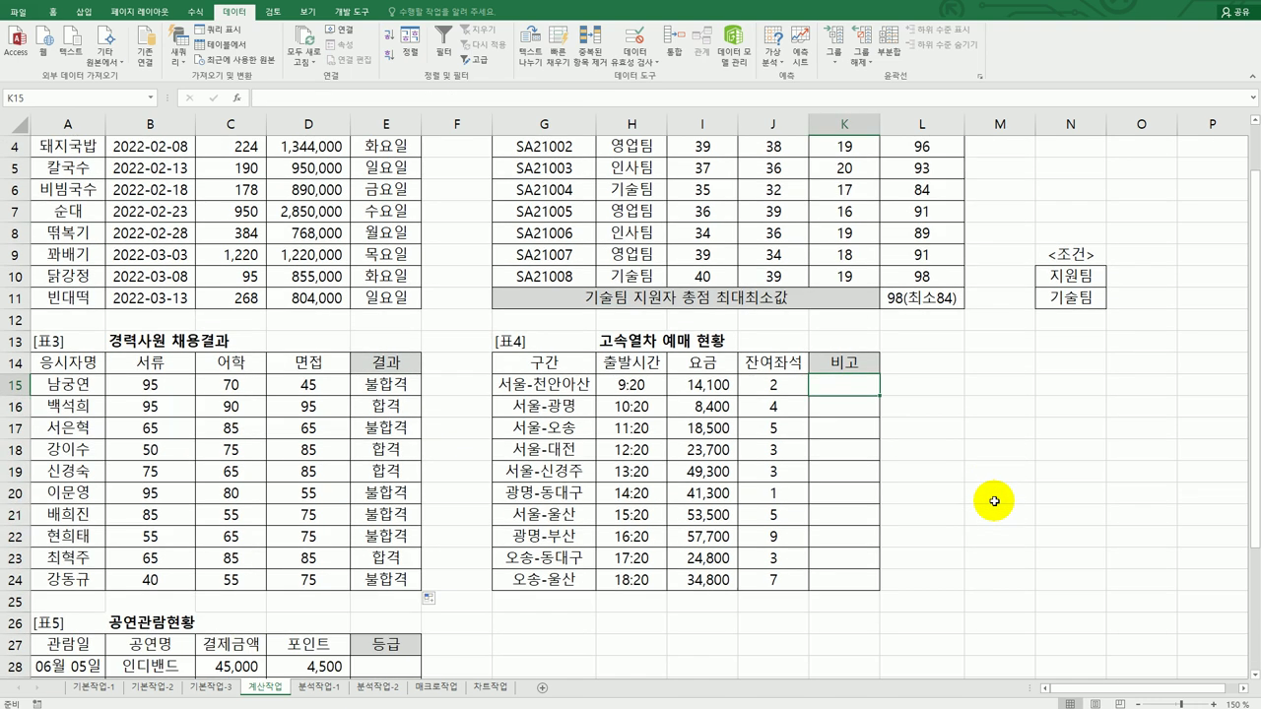
{"action": "type", "text": "="}
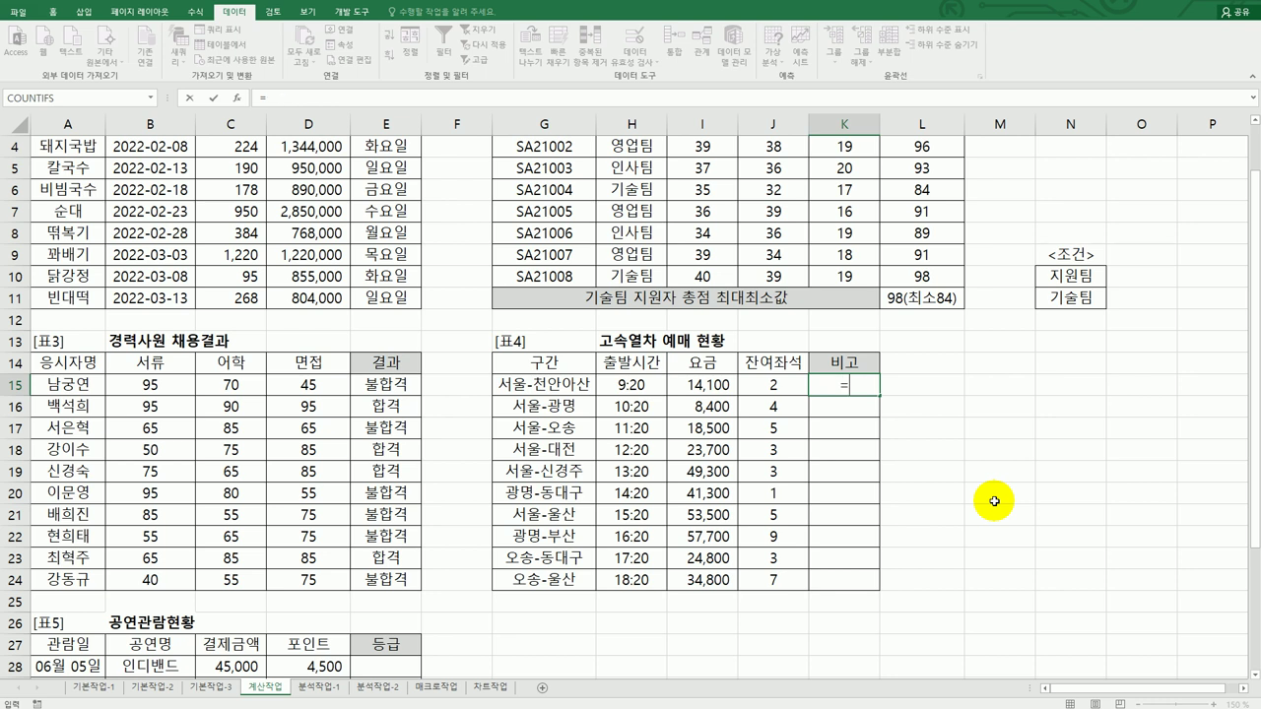
{"action": "type", "text": "MAX("}
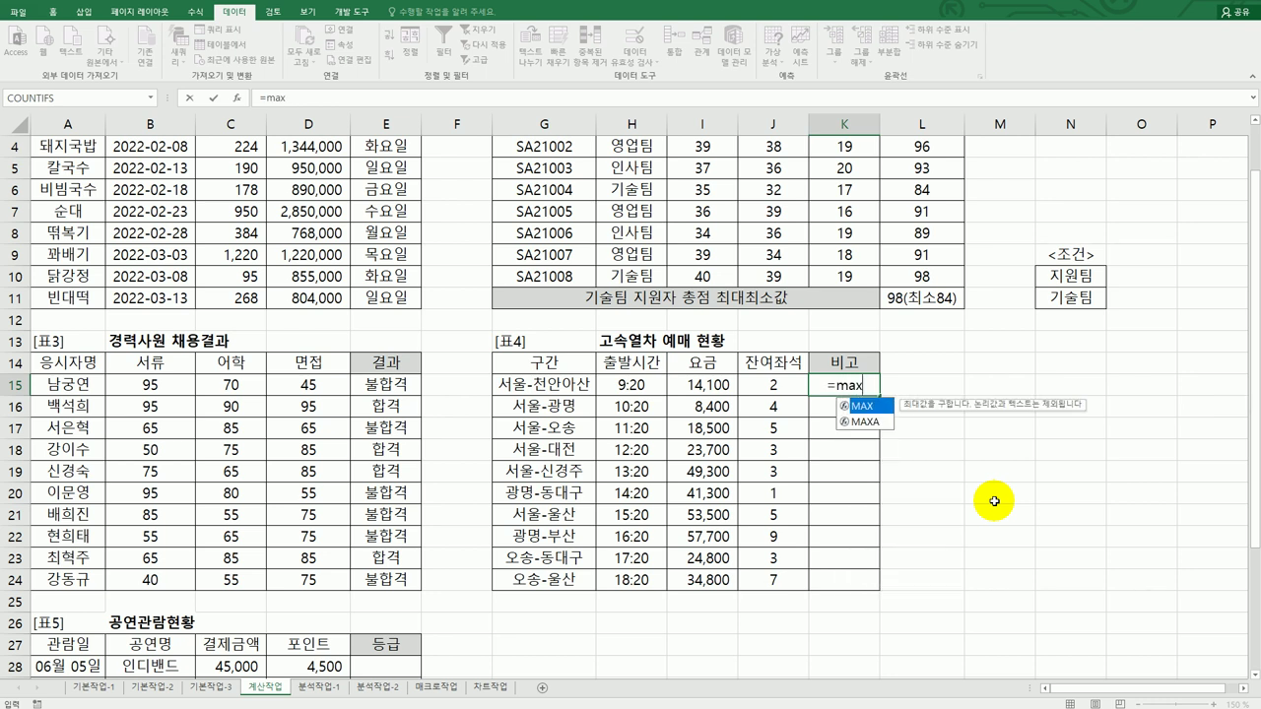
{"action": "left_click_drag", "start_coordinate": [693, 386], "coordinate": [713, 583]}
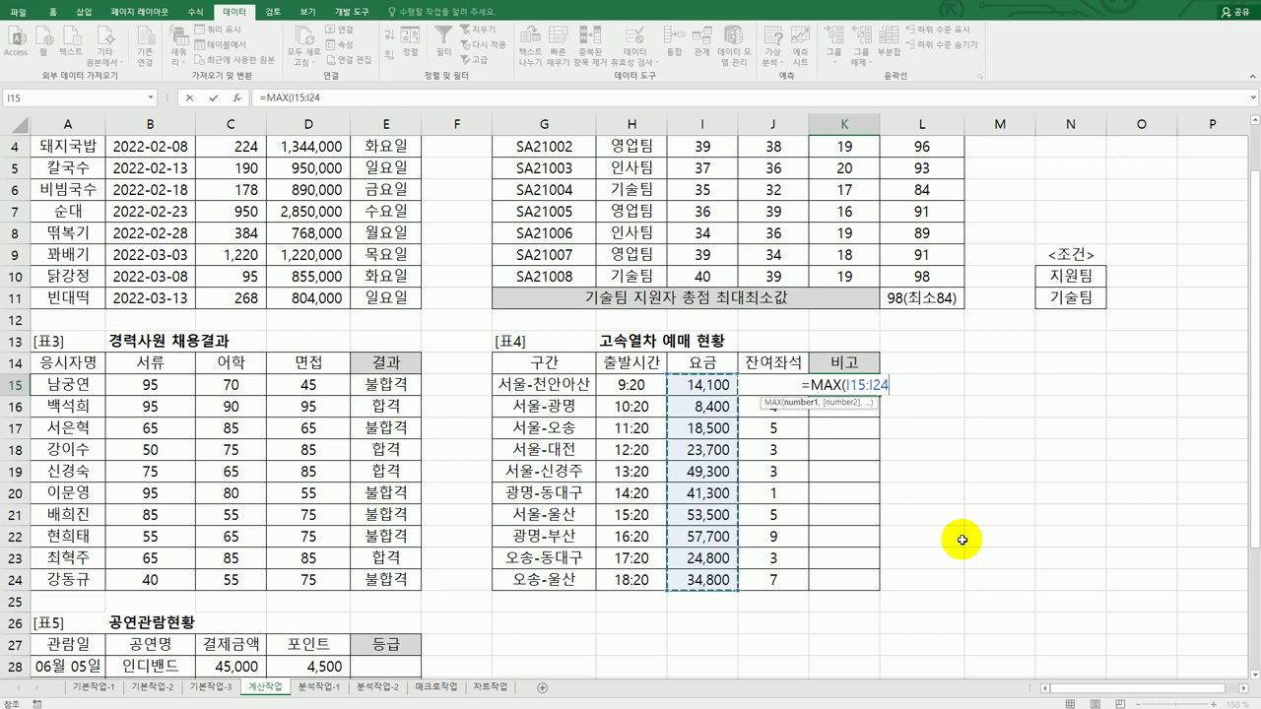
{"action": "key", "text": "F4"}
{"action": "type", "text": ")"}
{"action": "key", "text": "Return"}
{"action": "key", "text": "Up"}
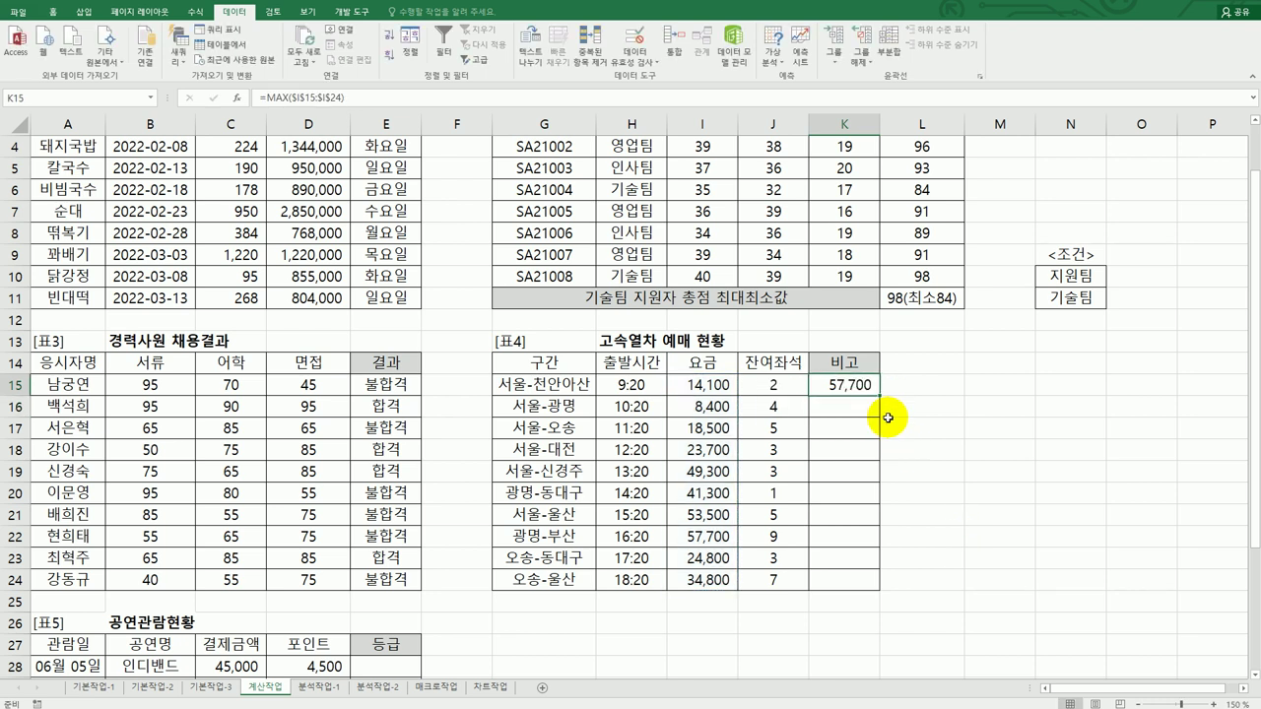
Recheck the 표4 conditions and extend the K15 formula to =IF(I15=MAX($I$15:$I$24),"최고요금", leaving the false value open.
{"action": "double_click", "coordinate": [861, 386]}
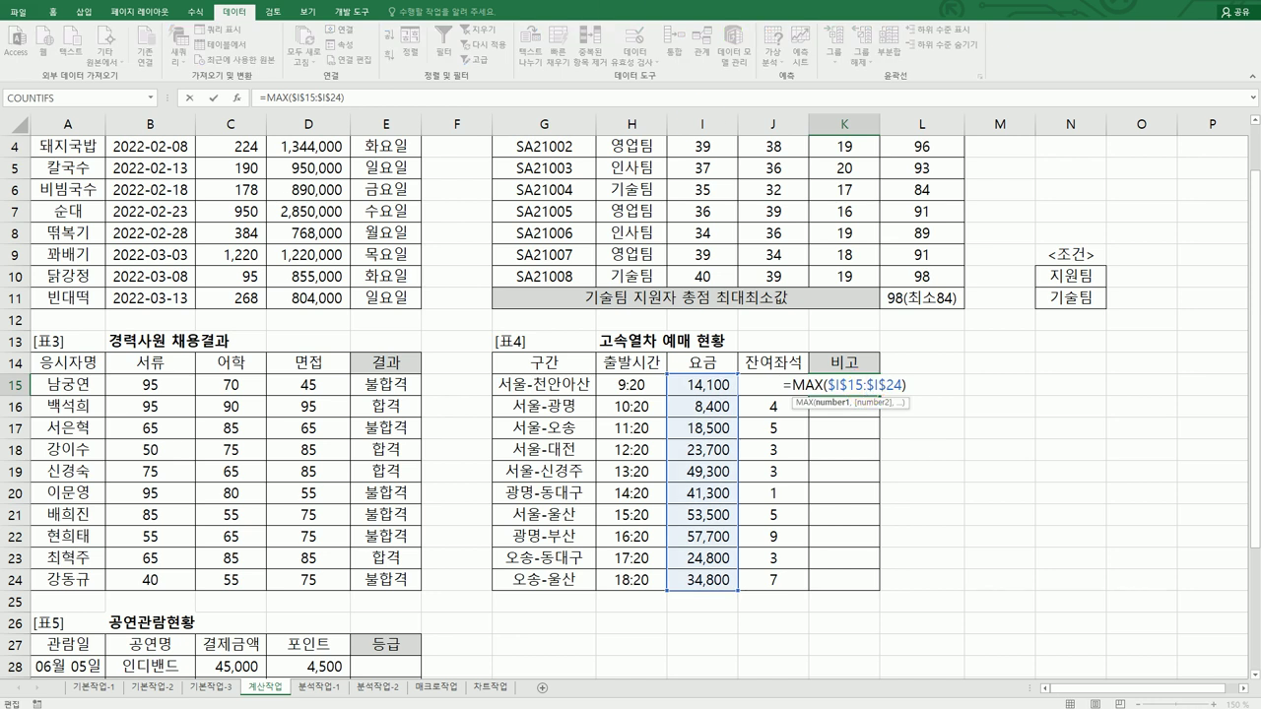
{"action": "key", "text": "alt+Tab"}
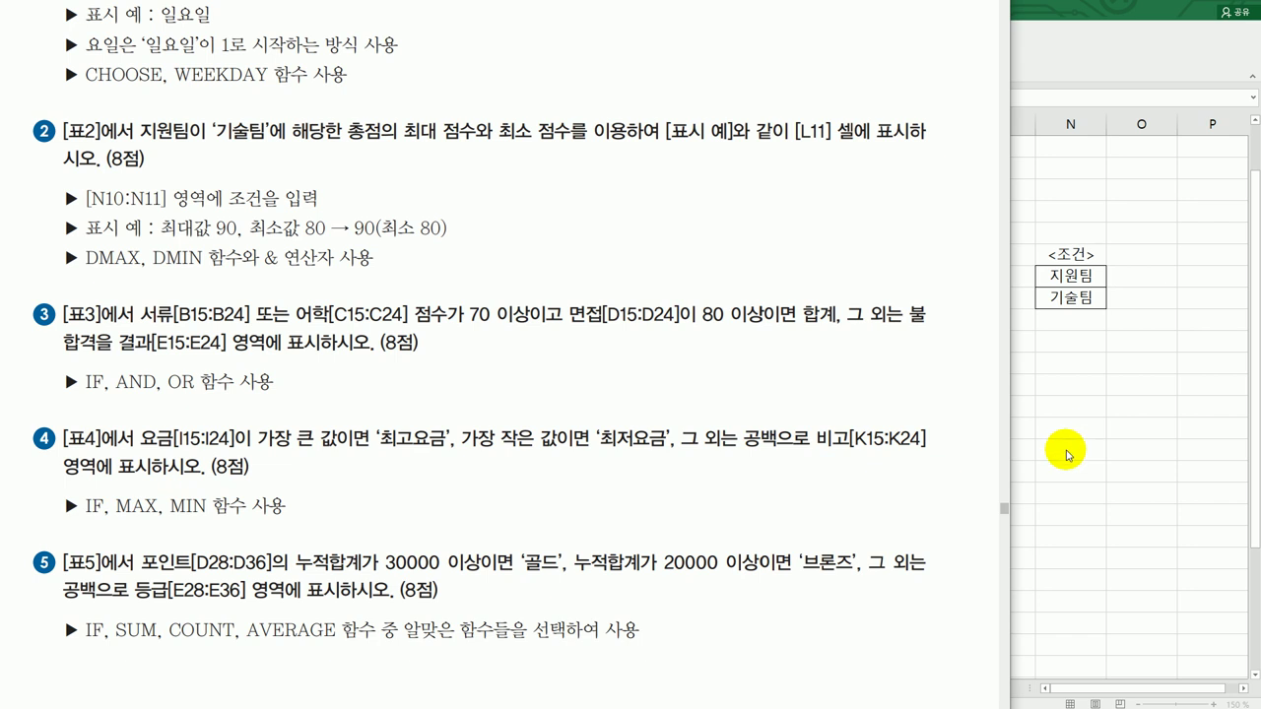
{"action": "left_click", "coordinate": [1066, 453]}
{"action": "left_click", "coordinate": [793, 386]}
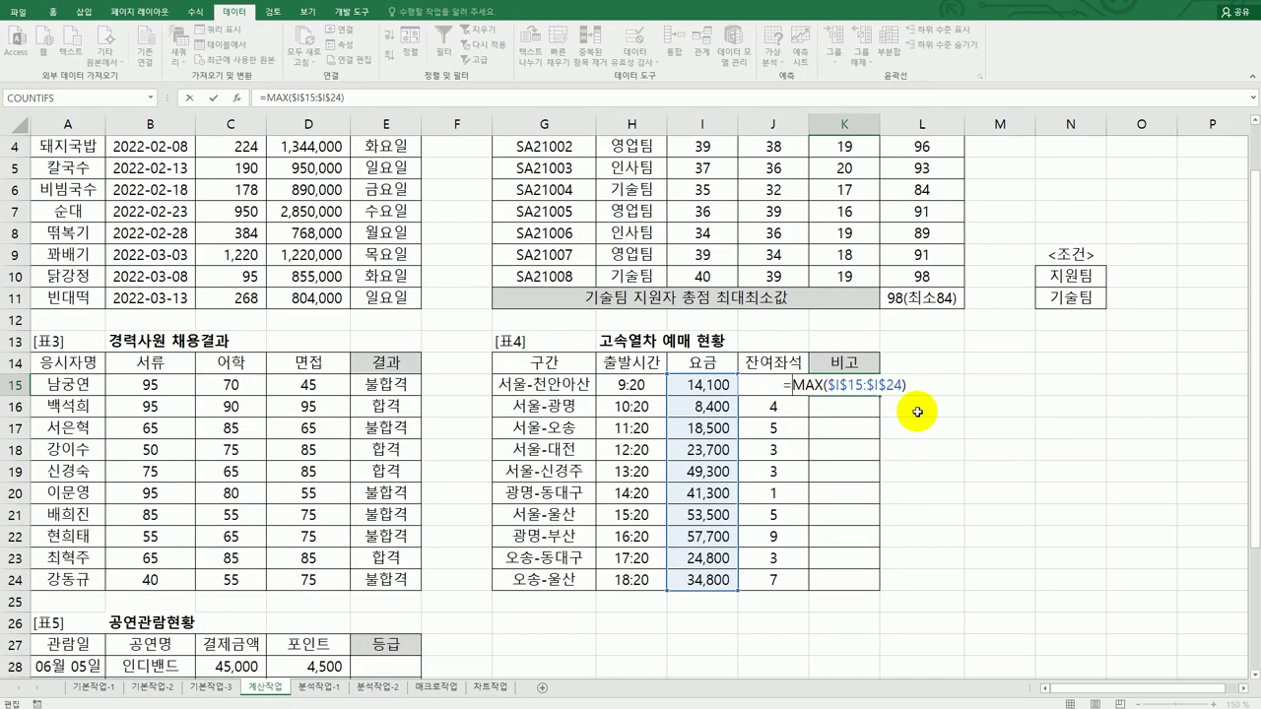
{"action": "type", "text": "if("}
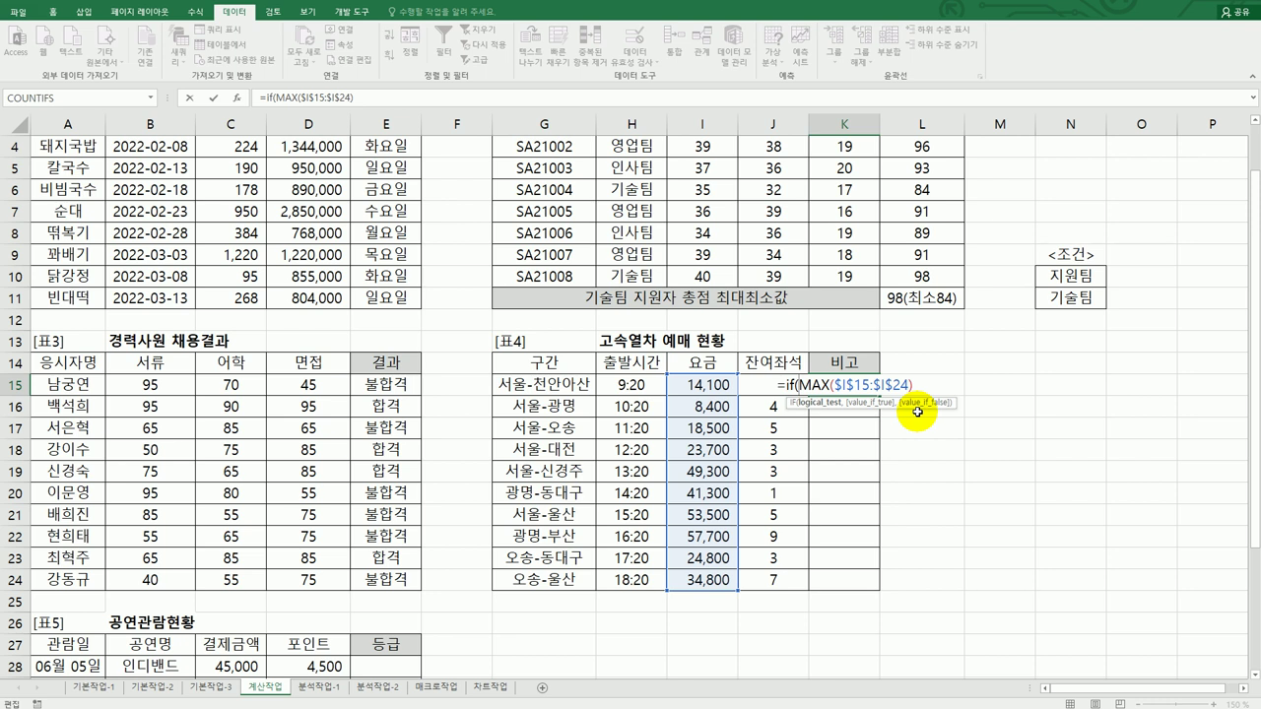
{"action": "left_click", "coordinate": [719, 384]}
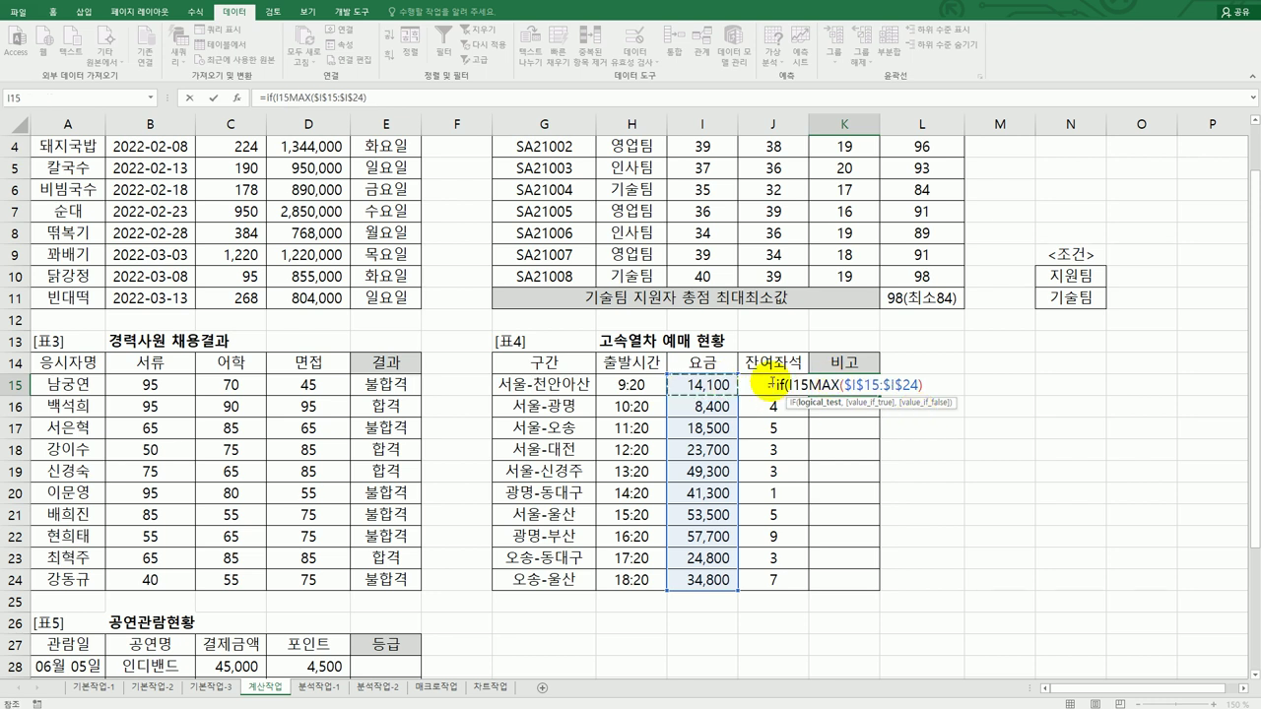
{"action": "type", "text": "="}
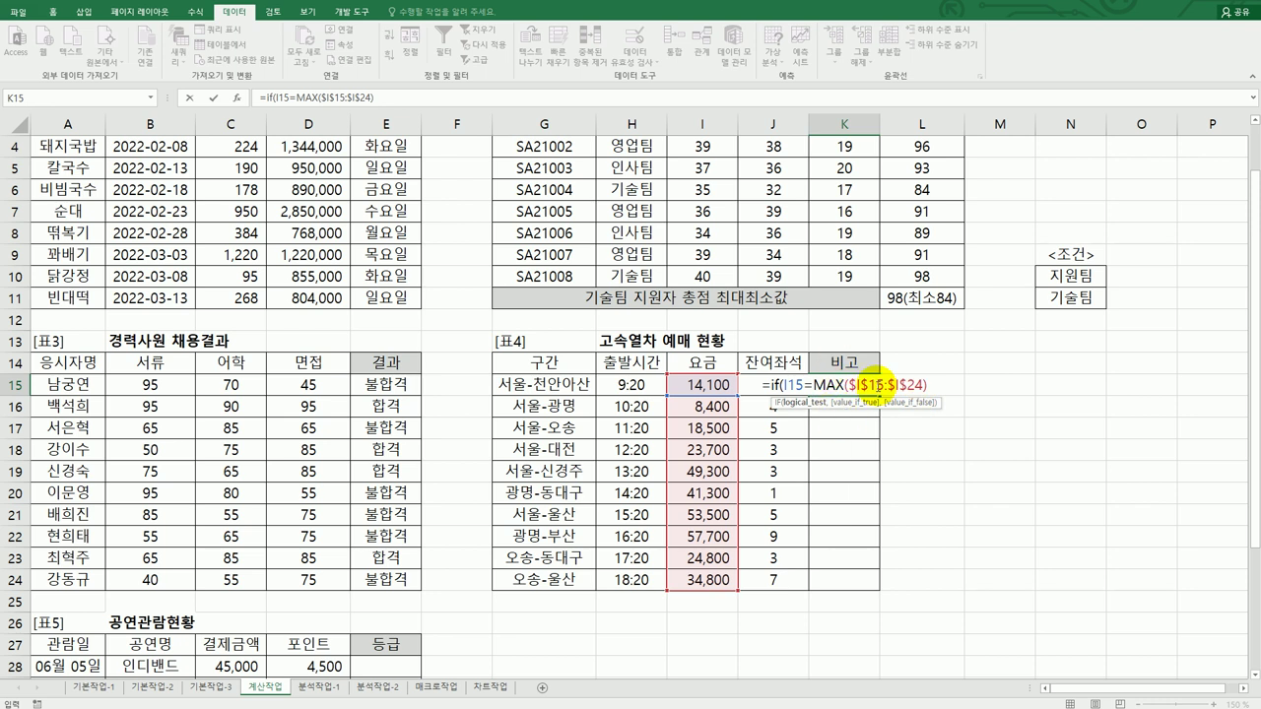
{"action": "left_click", "coordinate": [932, 385]}
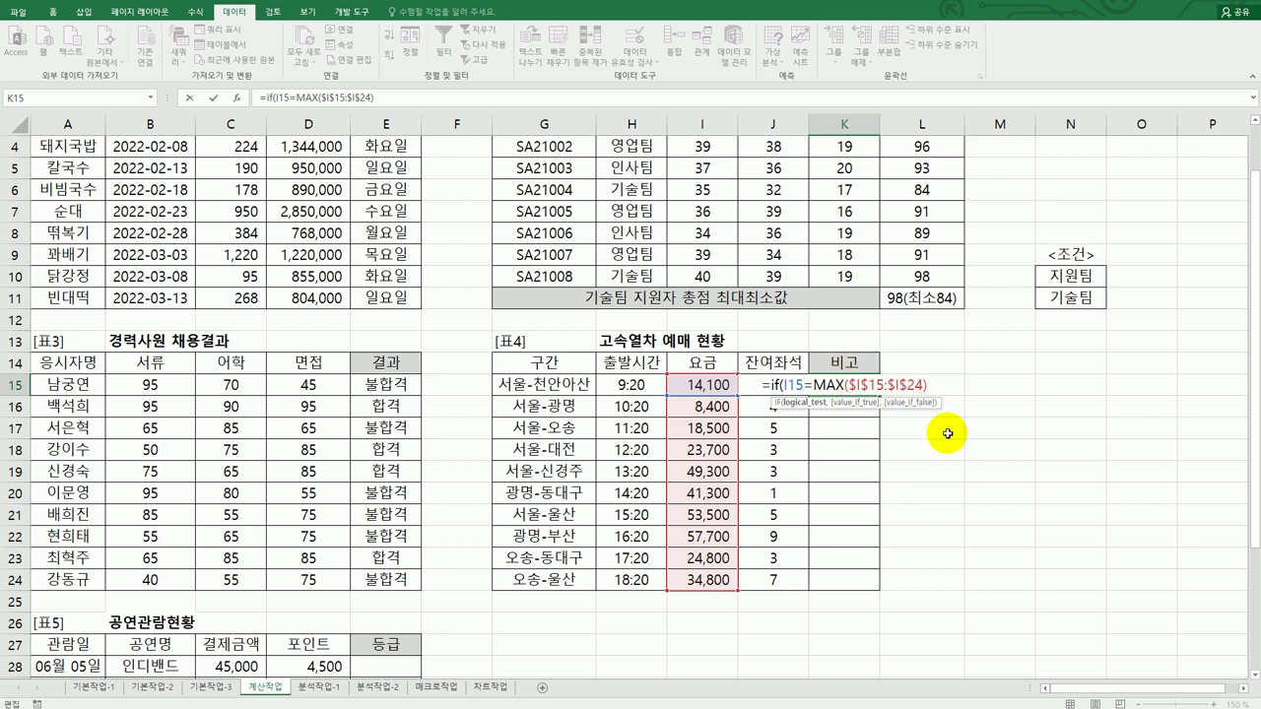
{"action": "type", "text": ",\"ㅊ"}
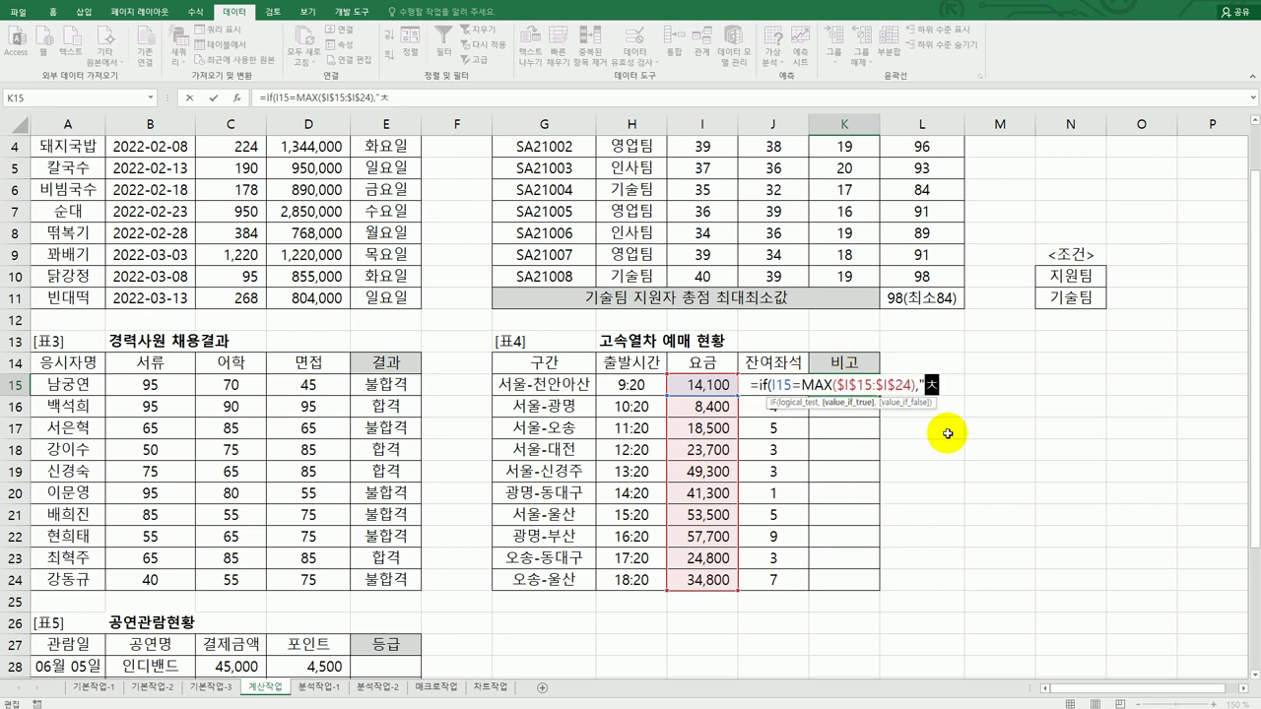
{"action": "type", "text": "고요금\","}
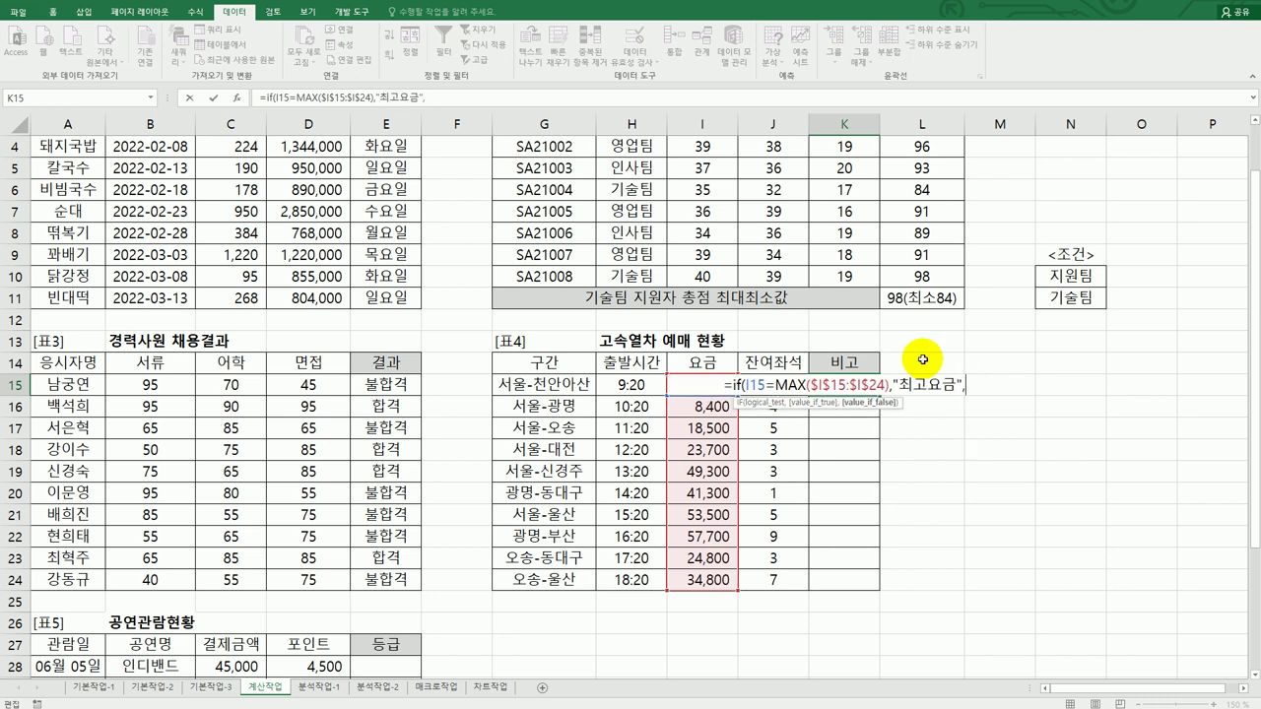
Check the 최저요금 condition and duplicate K15's IF expression as its own false-value argument.
{"action": "key", "text": "alt+Tab"}
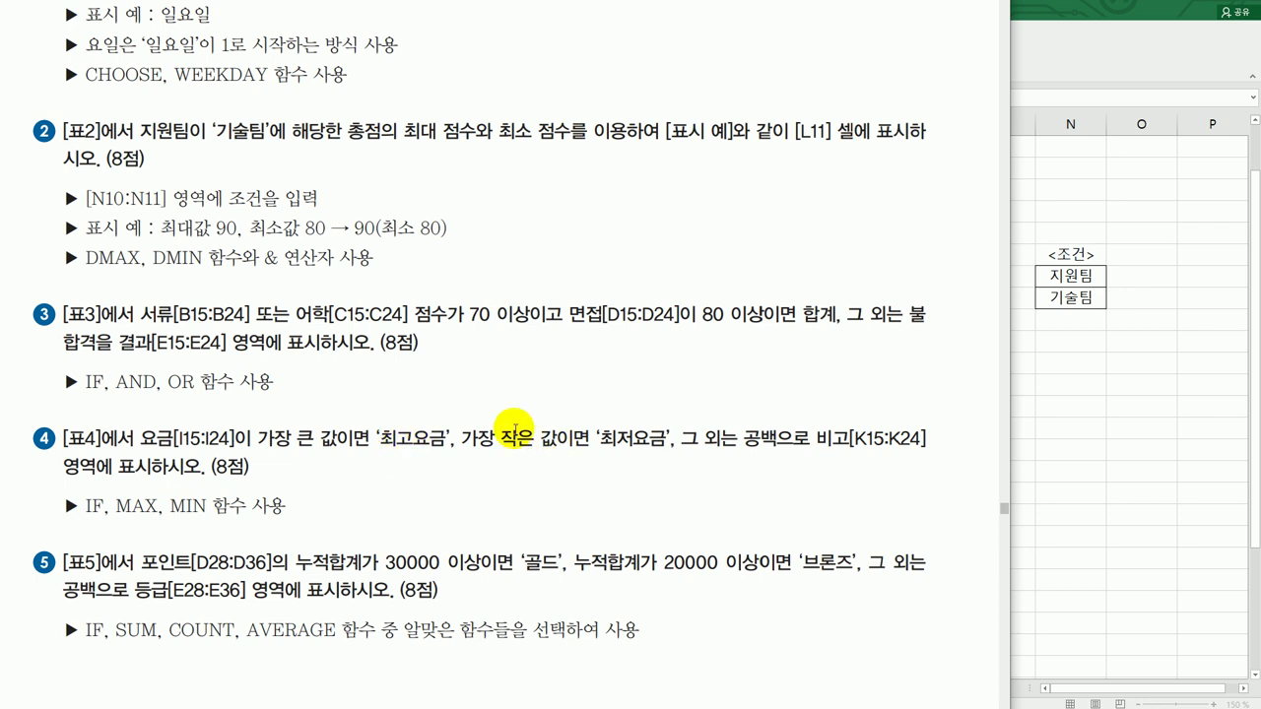
{"action": "left_click", "coordinate": [1064, 62]}
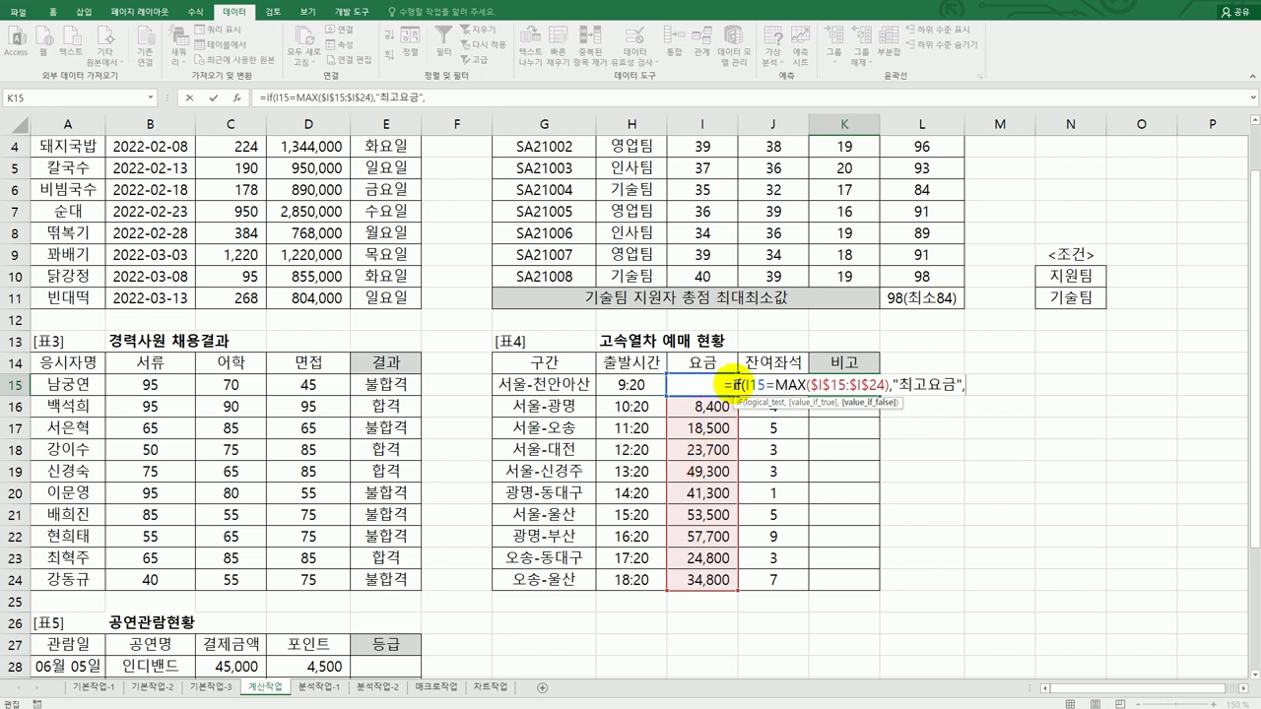
{"action": "left_click_drag", "start_coordinate": [734, 385], "coordinate": [969, 380]}
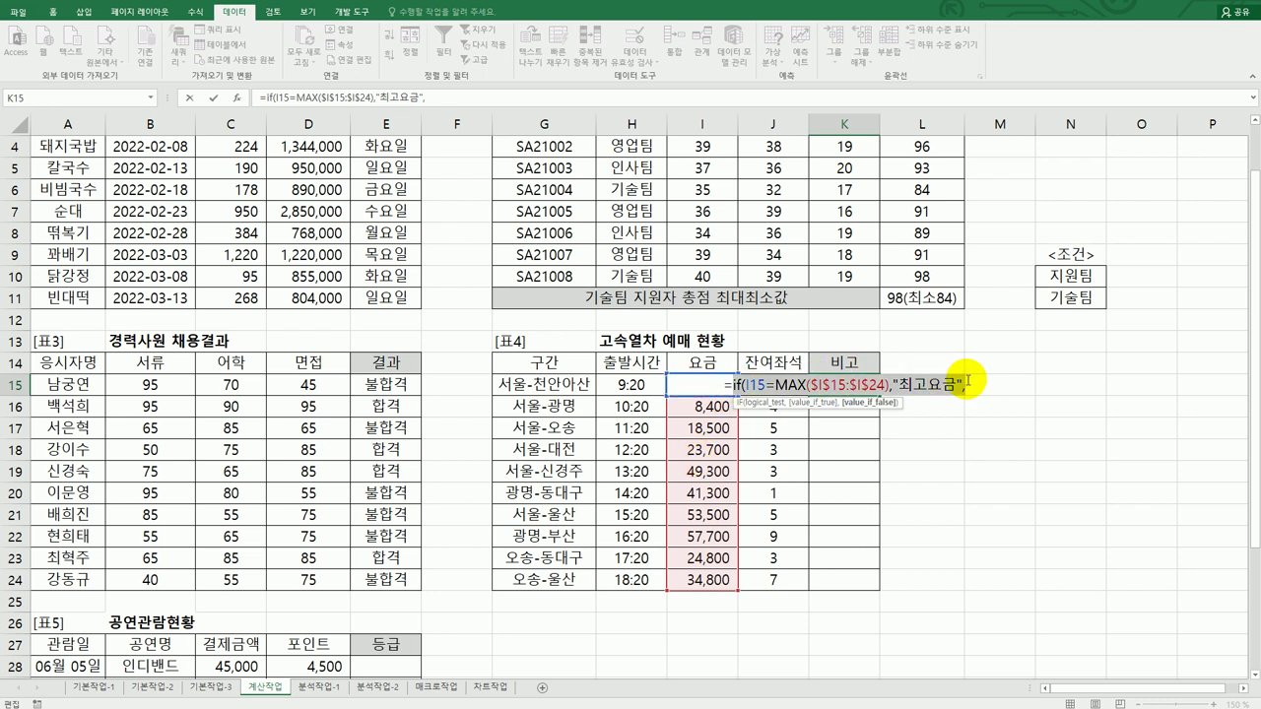
{"action": "key", "text": "ctrl+c"}
{"action": "left_click", "coordinate": [968, 383]}
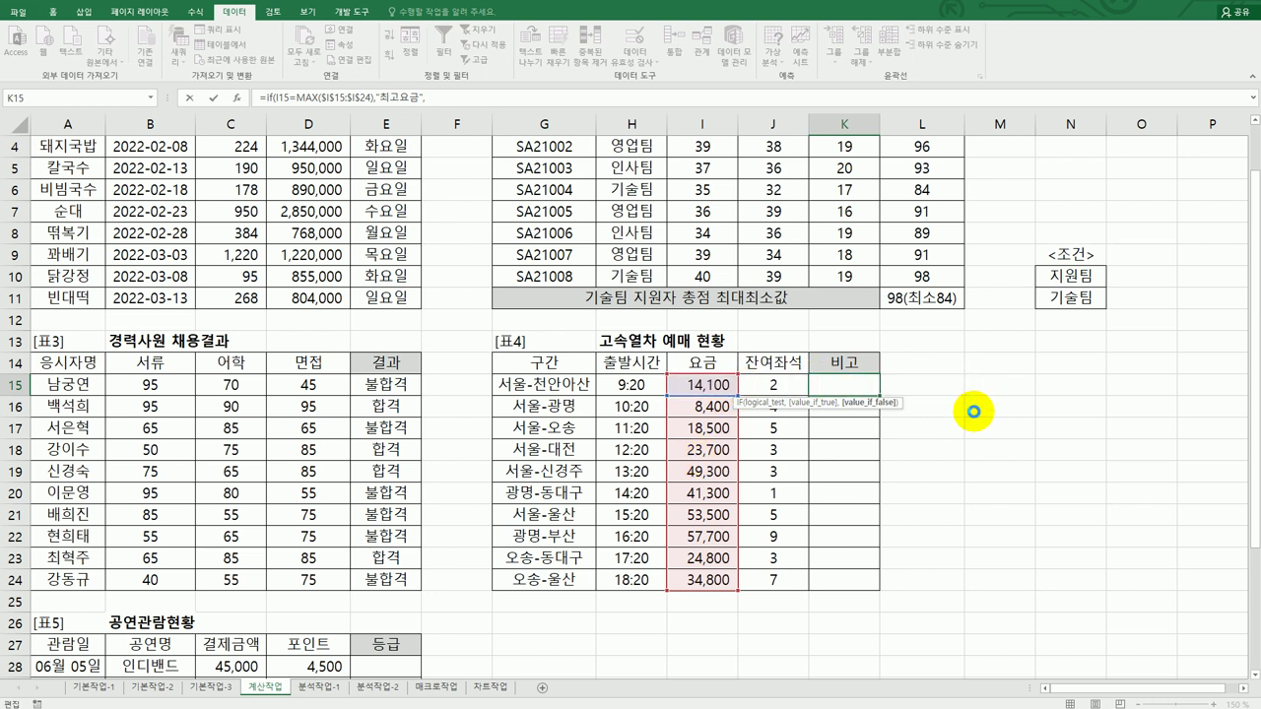
{"action": "key", "text": "ctrl+v"}
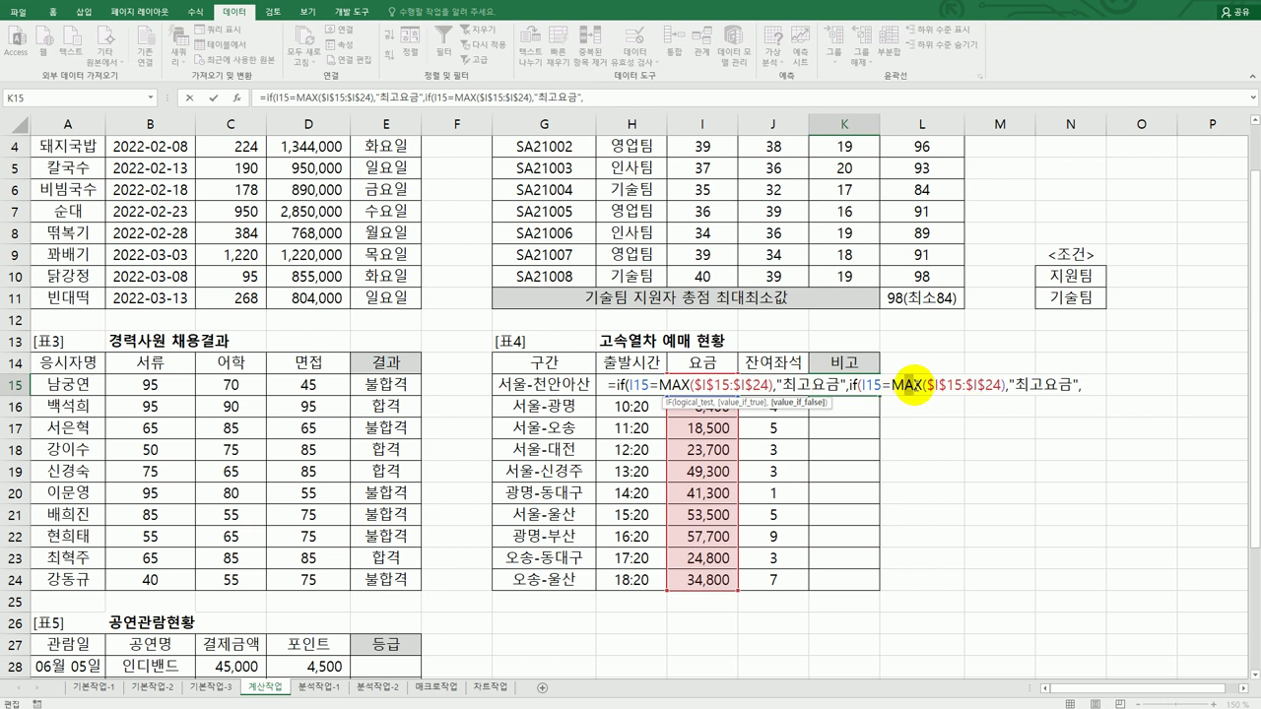
Change the nested IF in K15 to use MIN and return "최저요금", and check the 표4 rule for all other fares.
{"action": "double_click", "coordinate": [917, 384]}
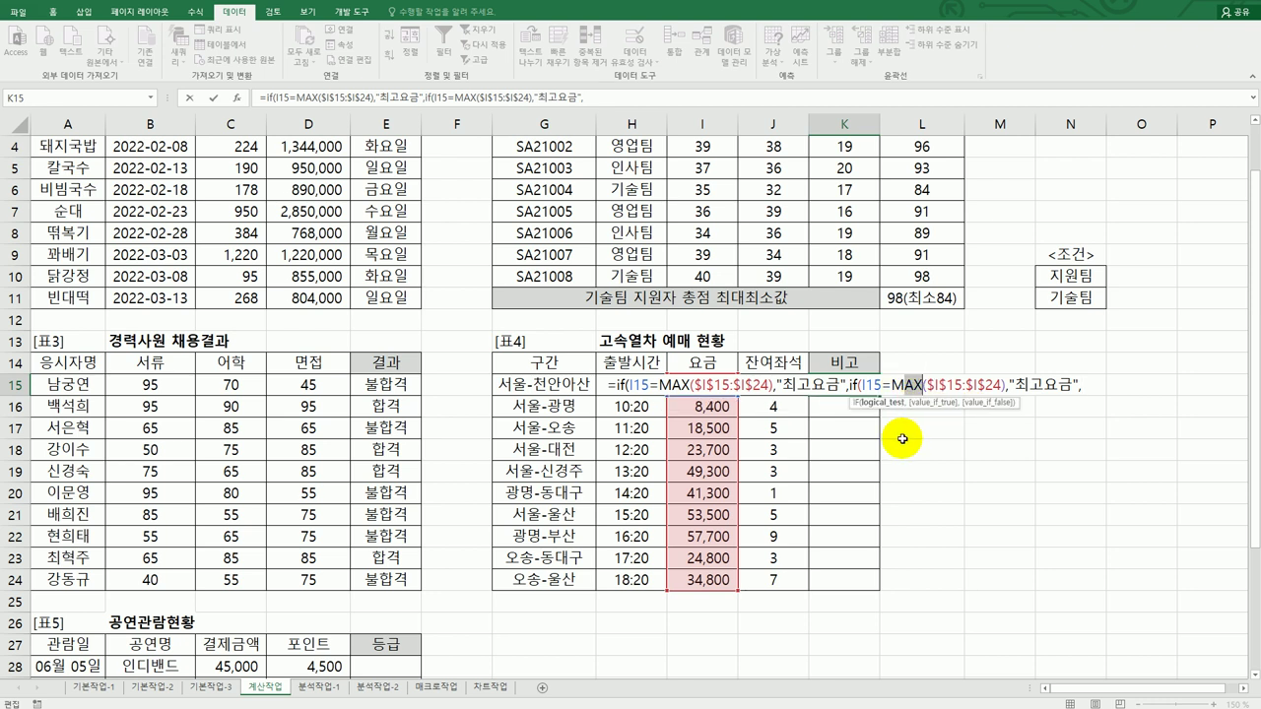
{"action": "type", "text": "Mㅏ"}
{"action": "key", "text": "BackSpace"}
{"action": "type", "text": "in"}
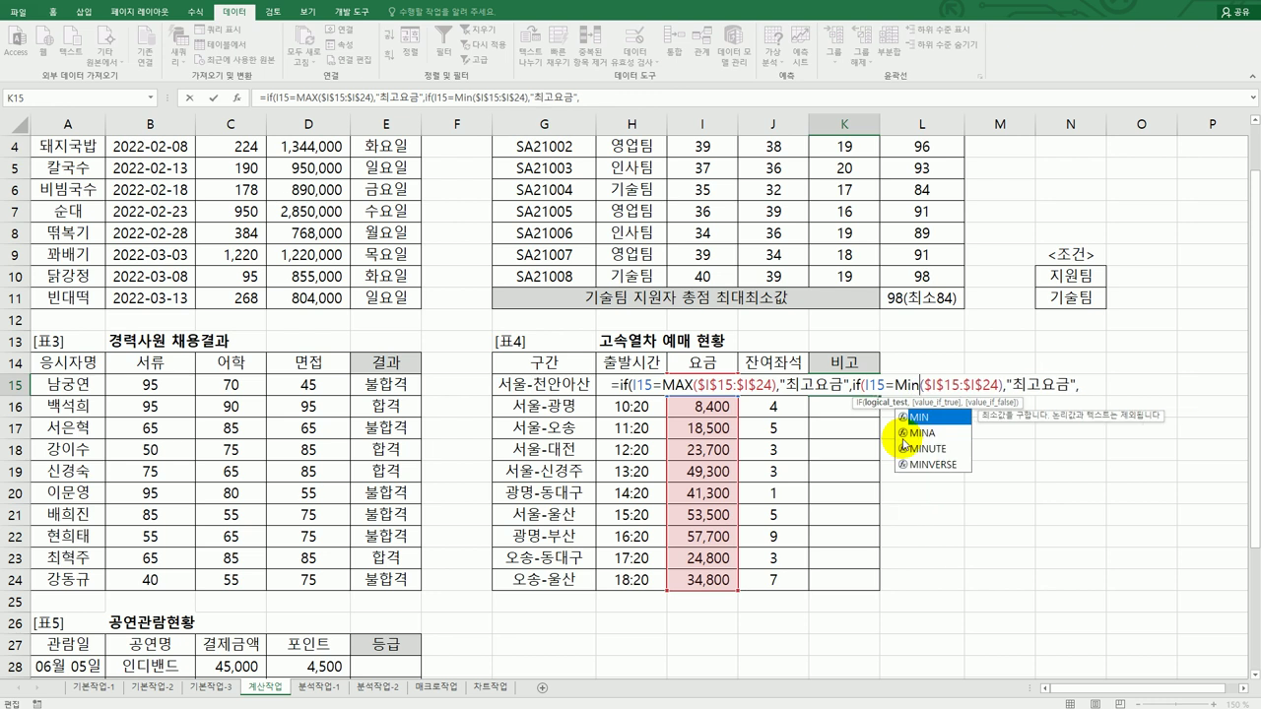
{"action": "left_click_drag", "start_coordinate": [1027, 385], "coordinate": [1042, 385]}
{"action": "key", "text": "BackSpace"}
{"action": "type", "text": "ㅈ"}
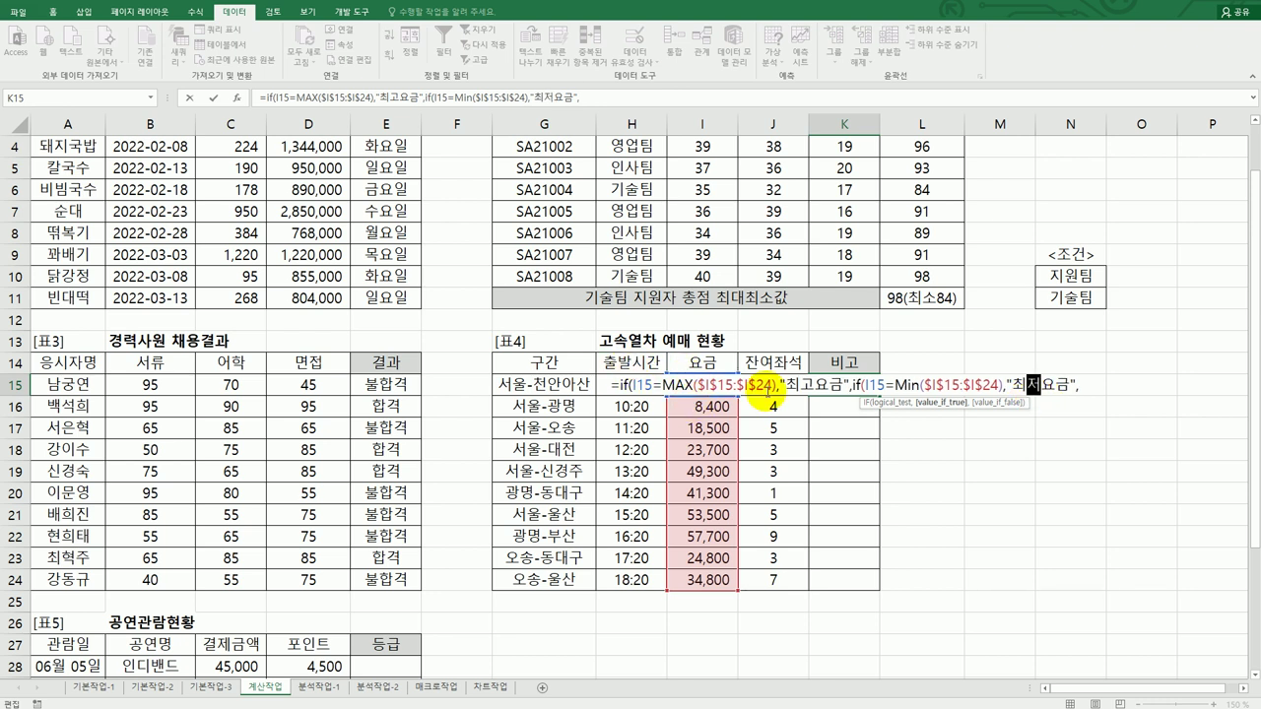
{"action": "key", "text": "End"}
{"action": "key", "text": "alt+Tab"}
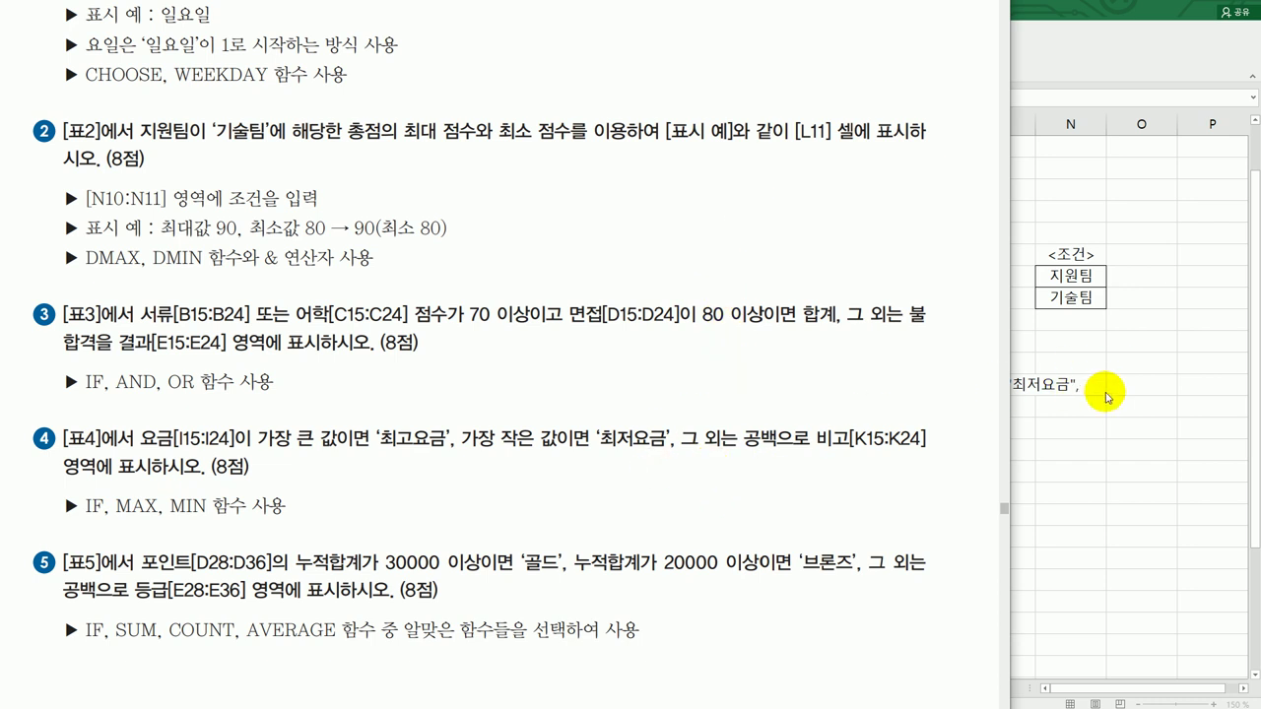
{"action": "key", "text": "alt+Tab"}
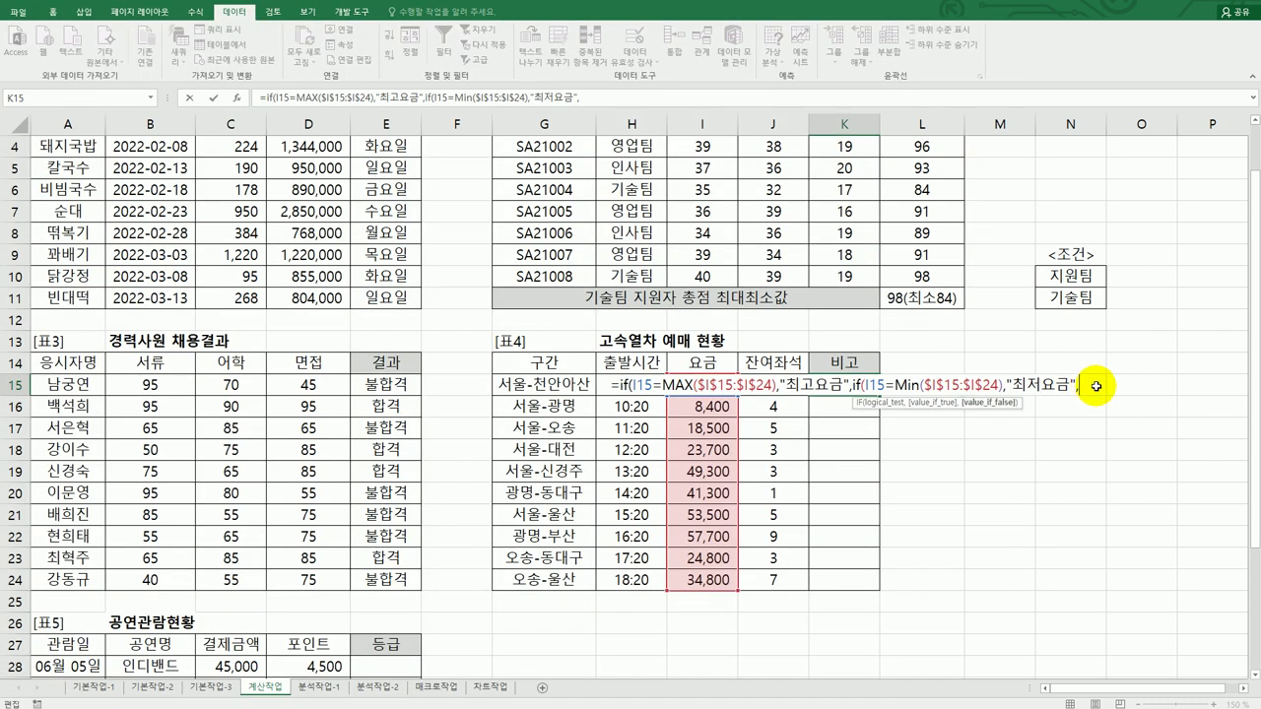
Complete K15's nested IF with "" for all other fares, fill it down to K24, and check the labels against the 요금 values.
{"action": "type", "text": "\"\""}
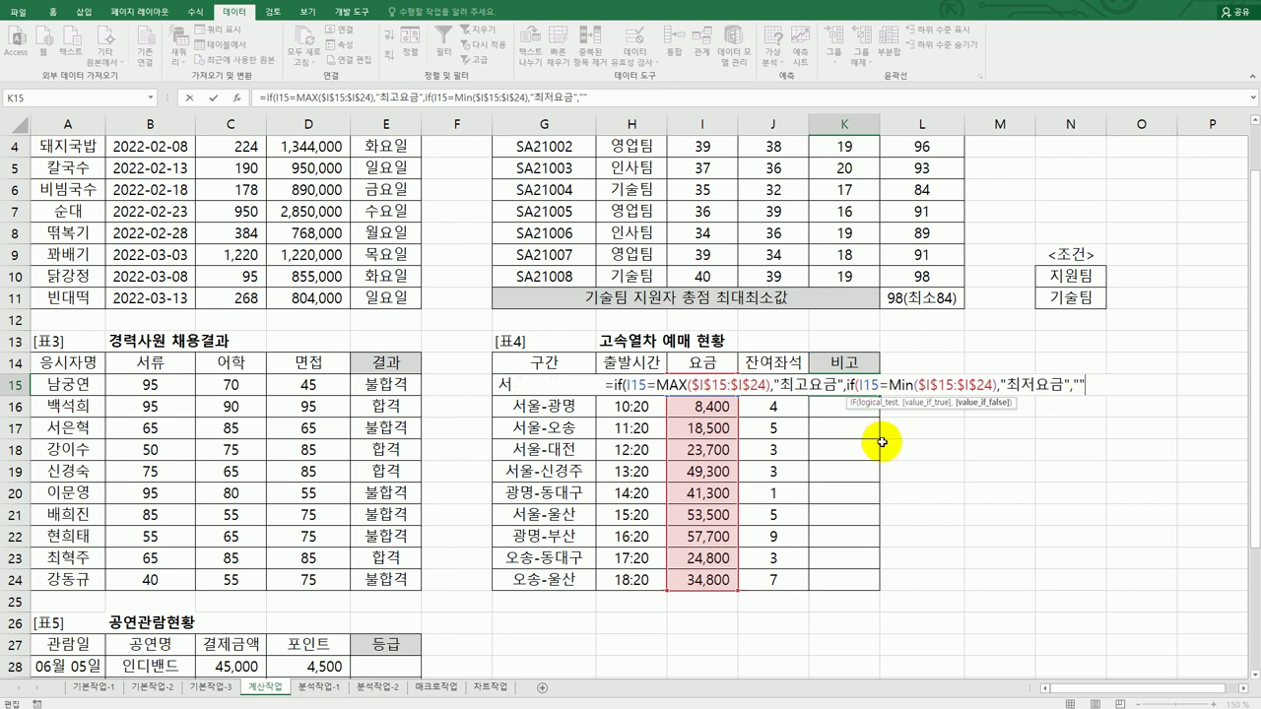
{"action": "type", "text": "))"}
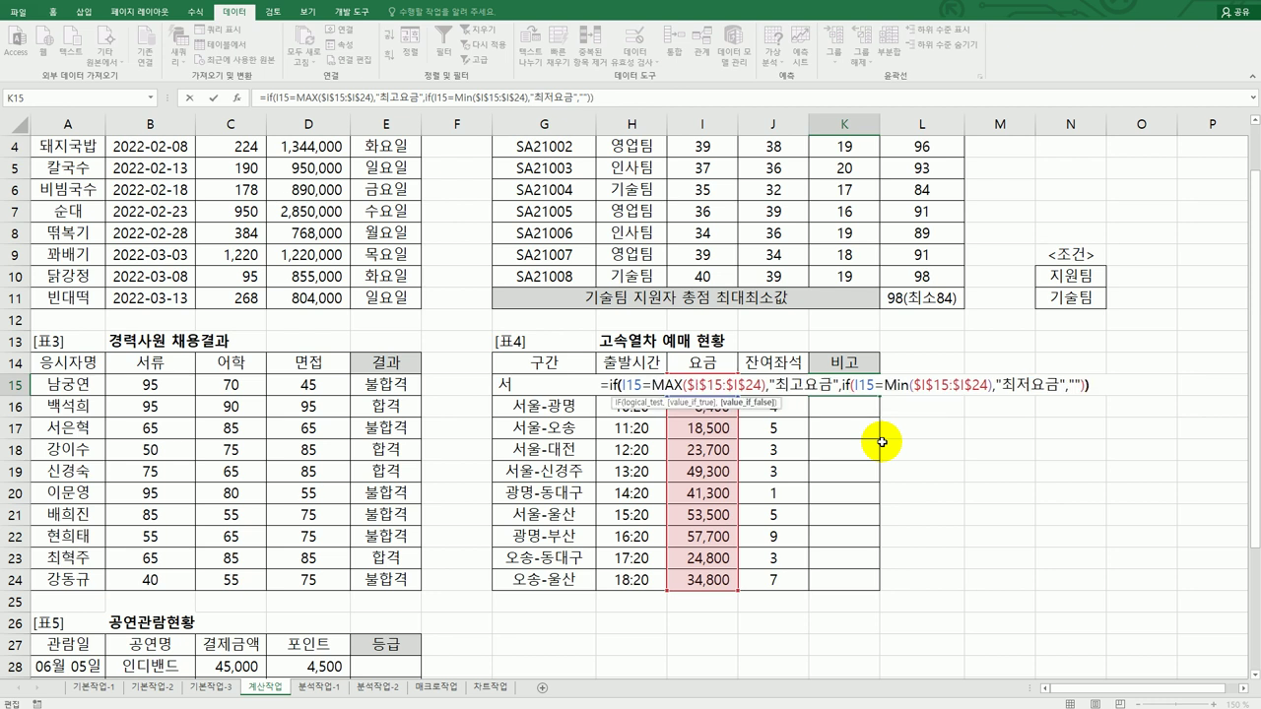
{"action": "key", "text": "ctrl+Return"}
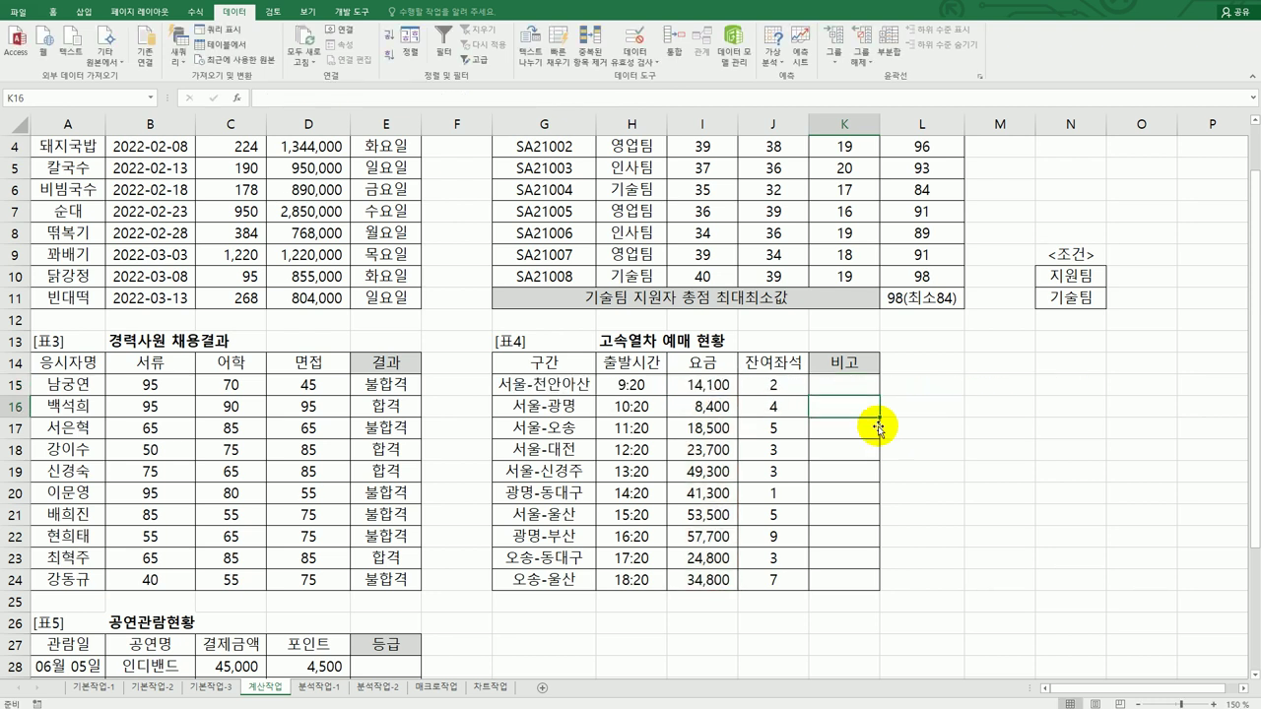
{"action": "left_click_drag", "start_coordinate": [882, 397], "coordinate": [859, 594]}
{"action": "left_click_drag", "start_coordinate": [828, 537], "coordinate": [687, 537]}
{"action": "left_click_drag", "start_coordinate": [853, 409], "coordinate": [704, 412]}
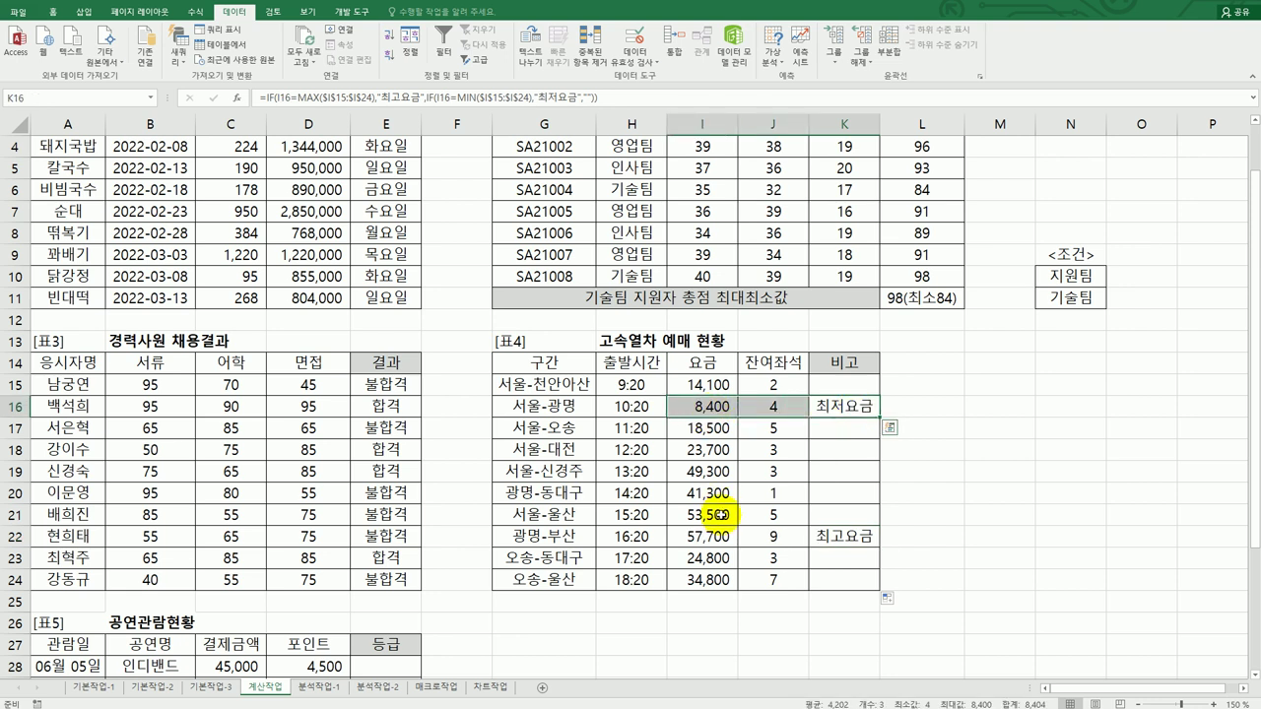
{"action": "left_click", "coordinate": [715, 407]}
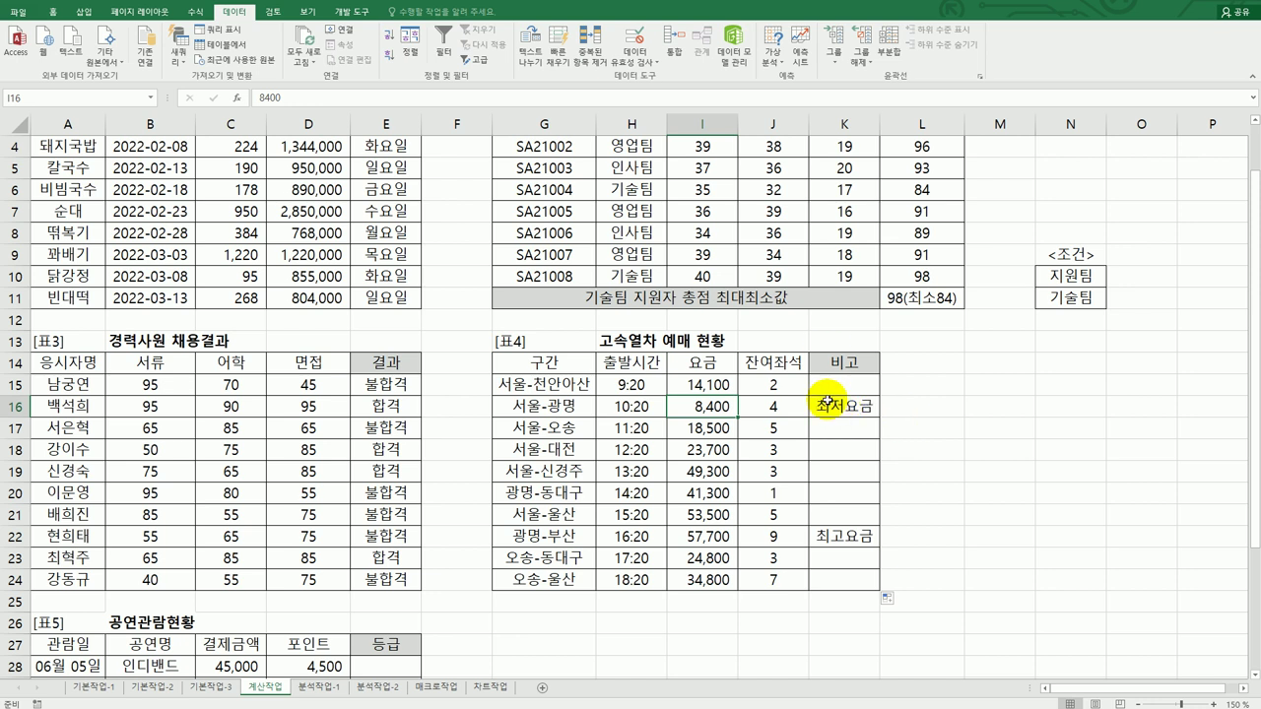
{"action": "left_click", "coordinate": [711, 537]}
{"action": "left_click", "coordinate": [705, 412]}
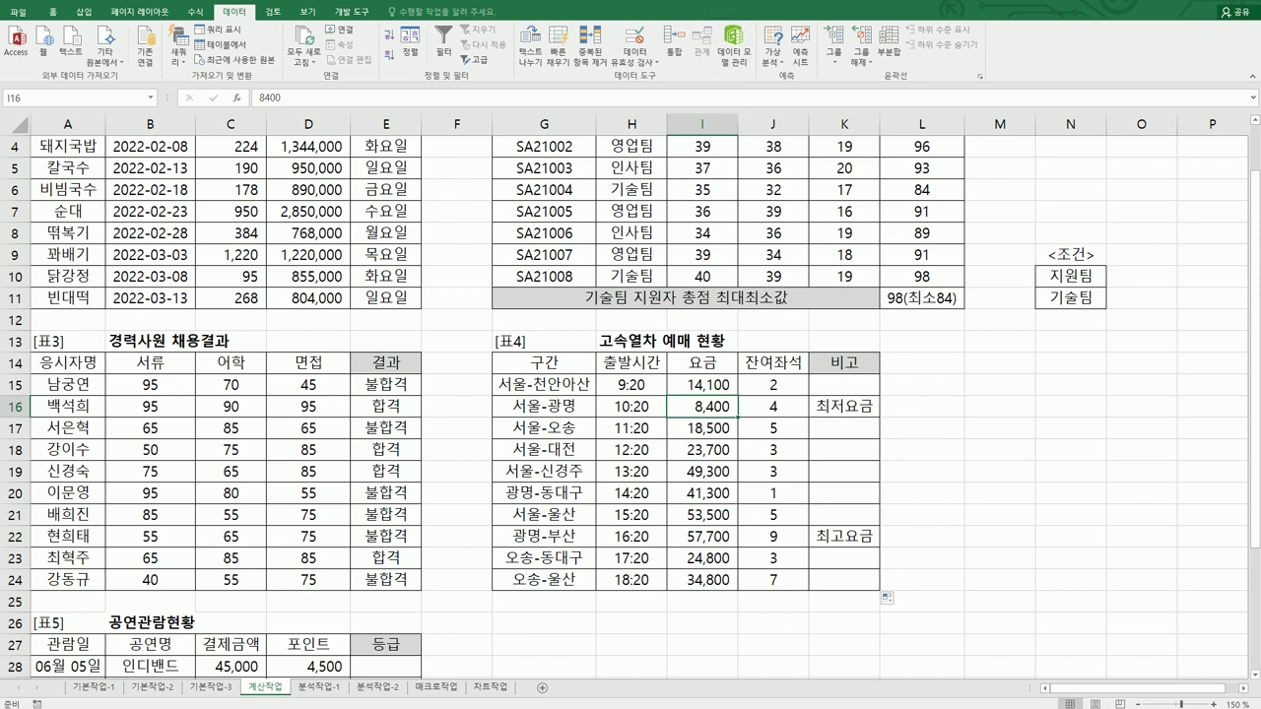
Read the 표5 task instructions and begin a SUM formula in 등급 cell E28.
{"action": "key", "text": "alt+Tab"}
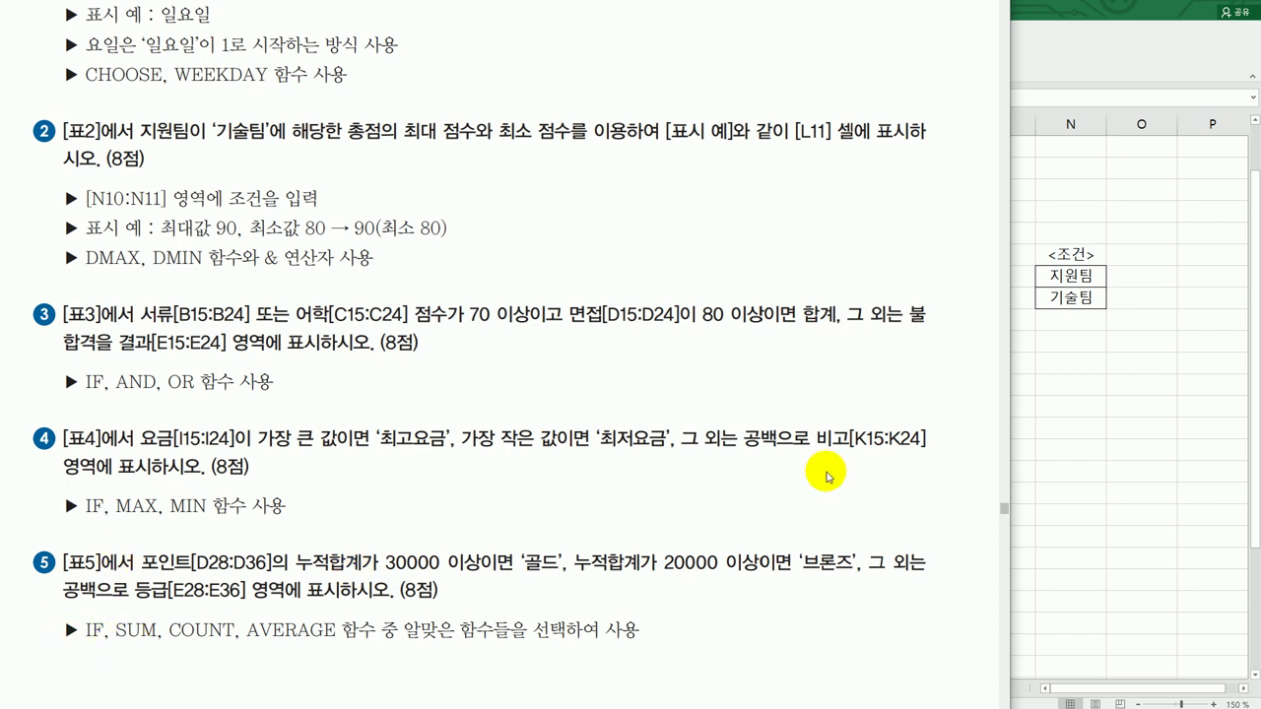
{"action": "left_click", "coordinate": [1068, 485]}
{"action": "scroll", "coordinate": [1068, 485], "scroll_direction": "down", "scroll_amount": 3}
{"action": "scroll", "coordinate": [1068, 485], "scroll_direction": "down", "scroll_amount": 2}
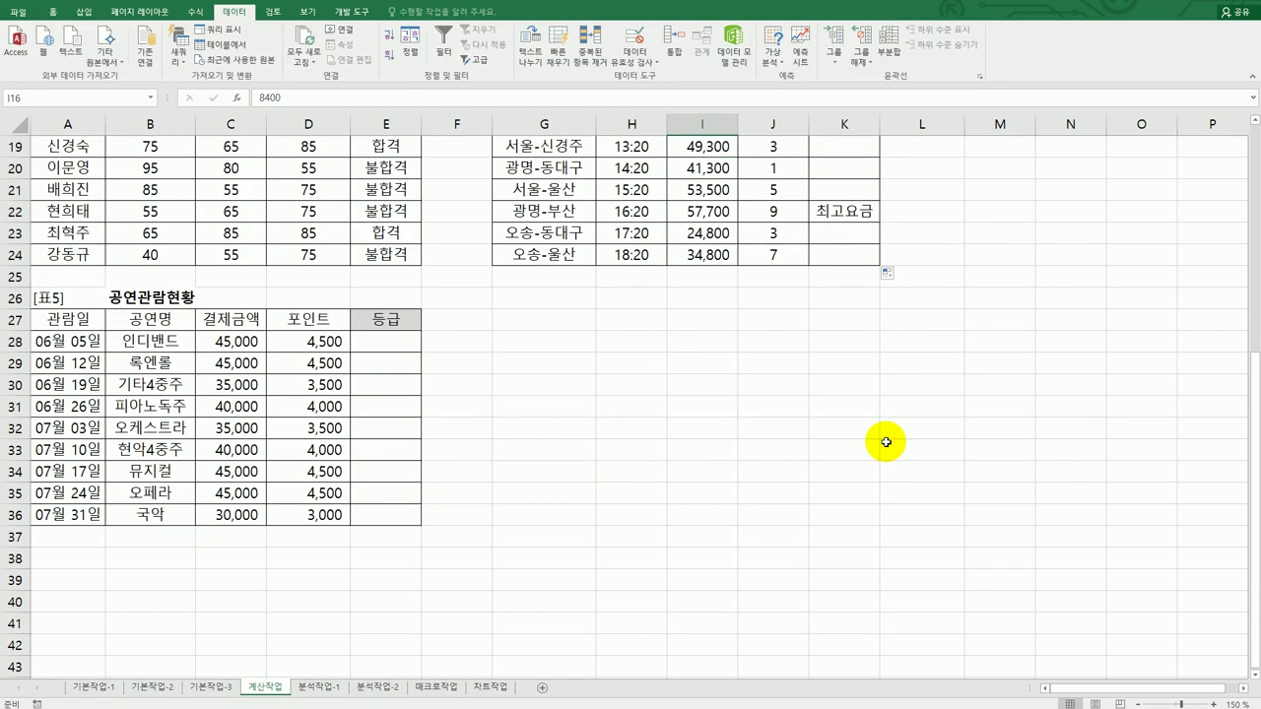
{"action": "left_click", "coordinate": [384, 342]}
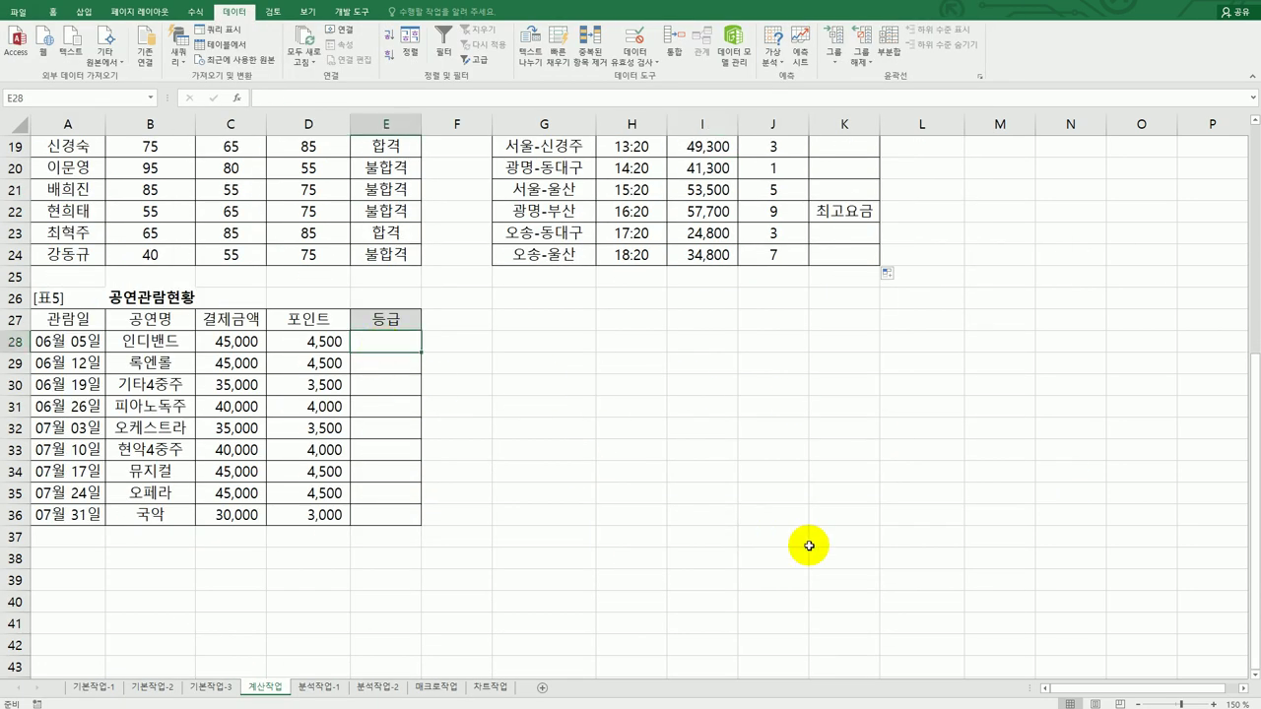
{"action": "type", "text": "="}
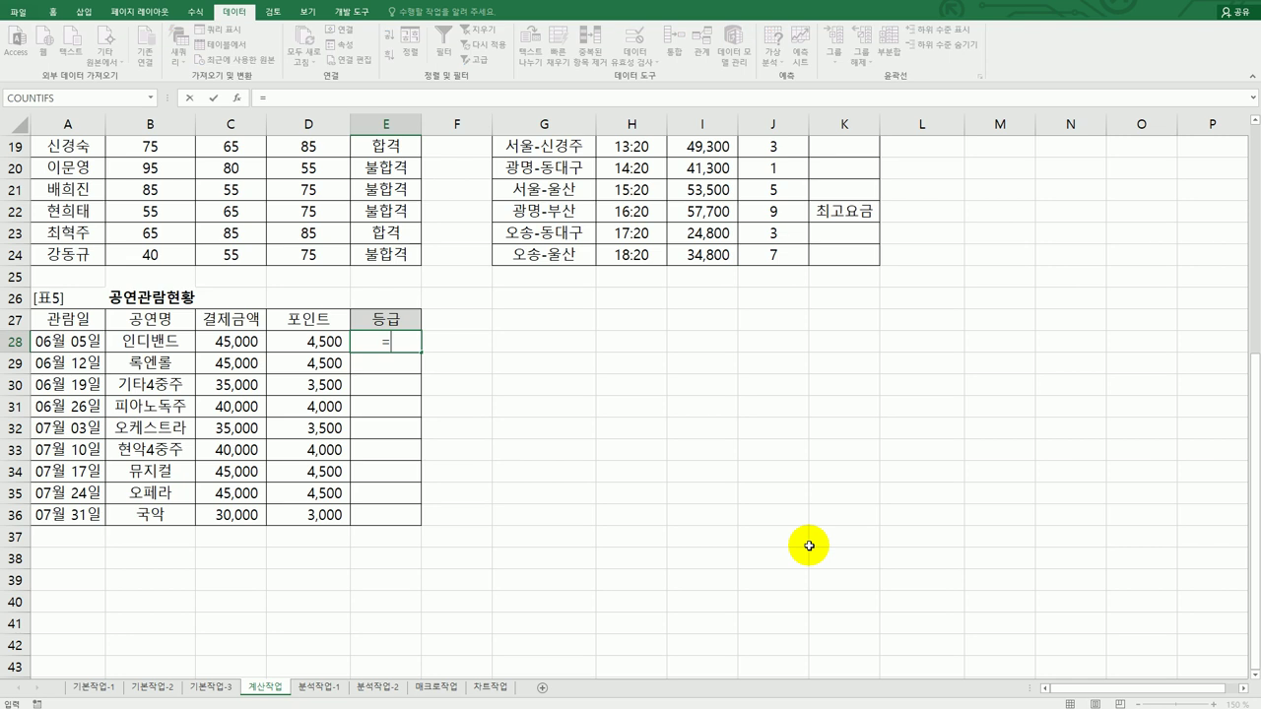
{"action": "type", "text": "sum("}
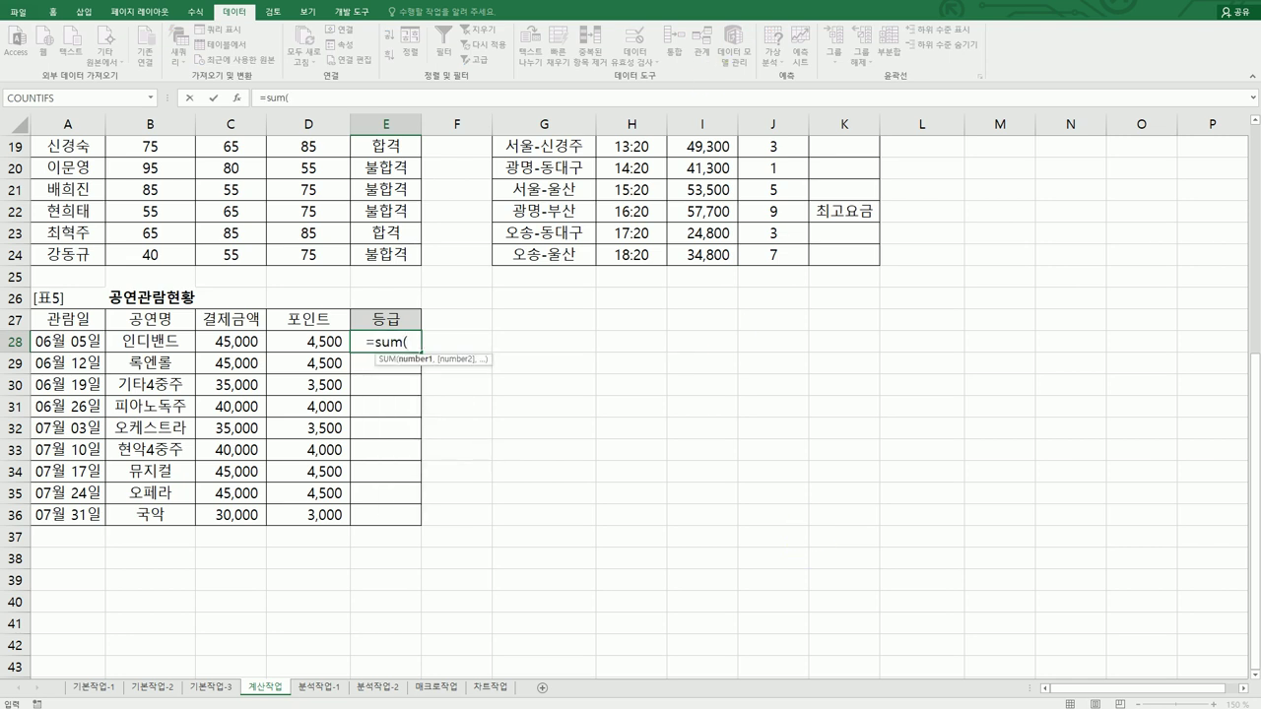
Recheck the 포인트 range in the task, complete E28 as =SUM(D28:D28), and fill it down to E36.
{"action": "key", "text": "alt+Tab"}
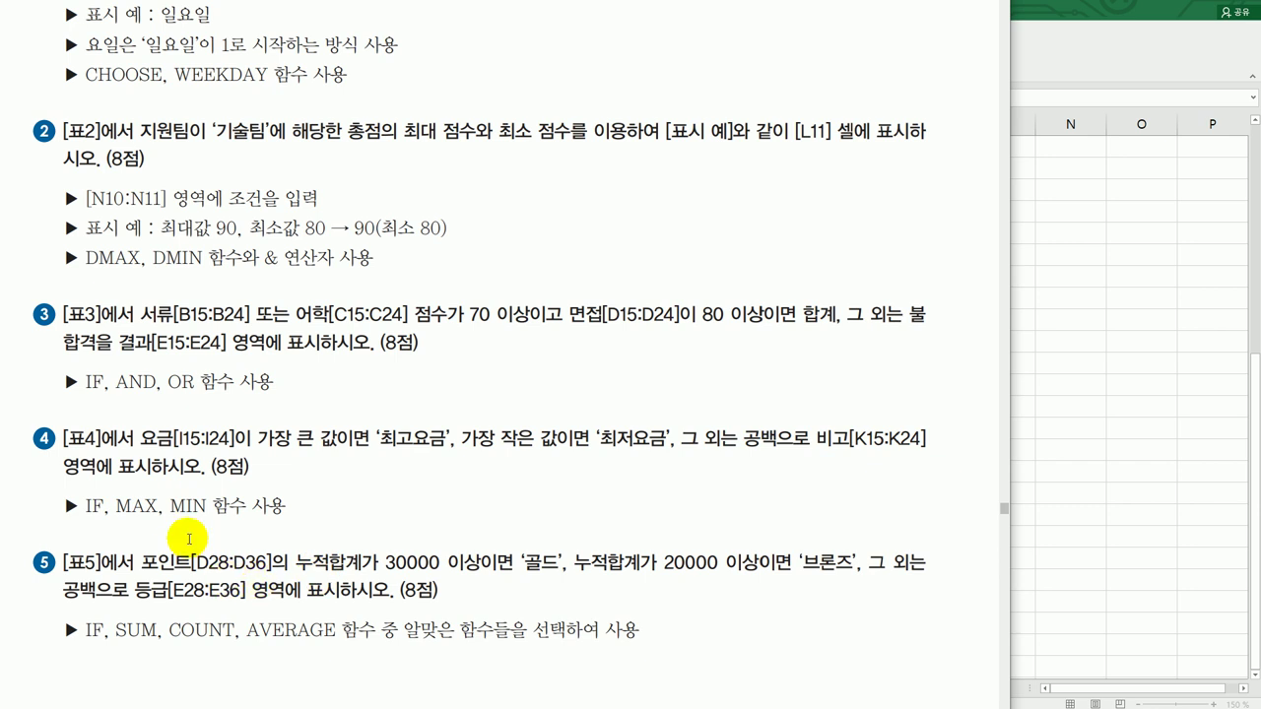
{"action": "key", "text": "alt+Tab"}
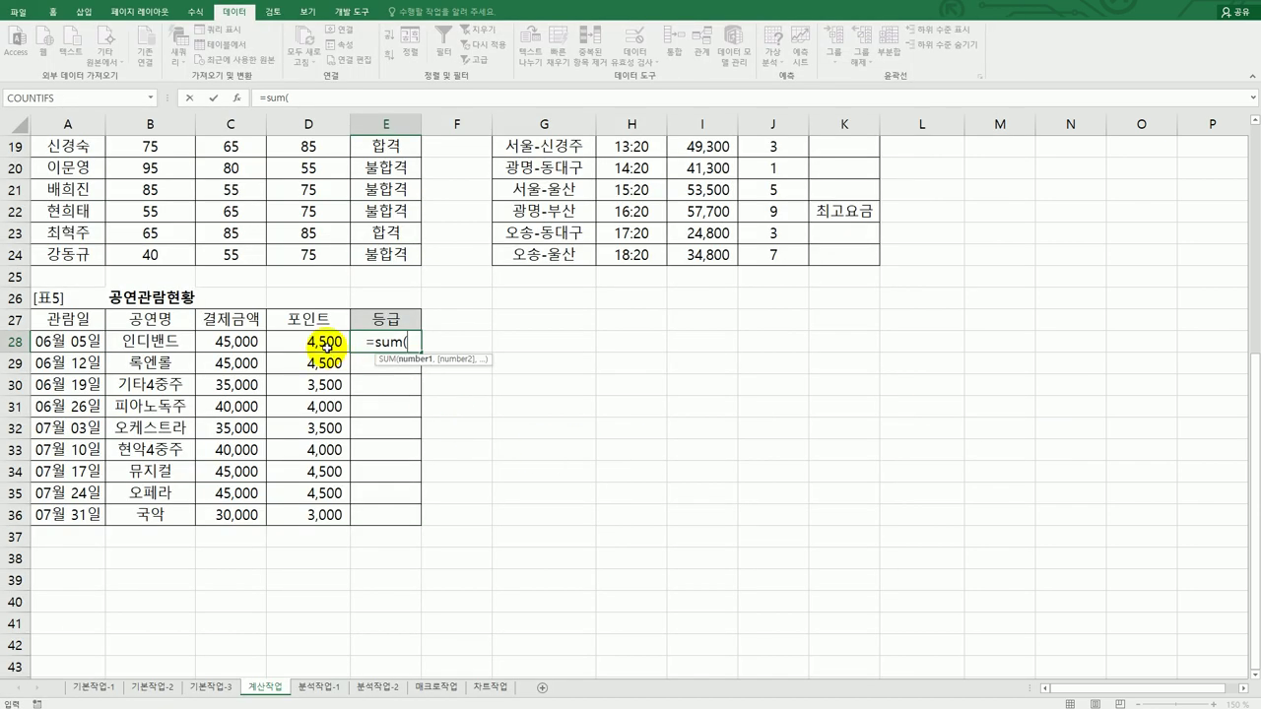
{"action": "left_click", "coordinate": [325, 342]}
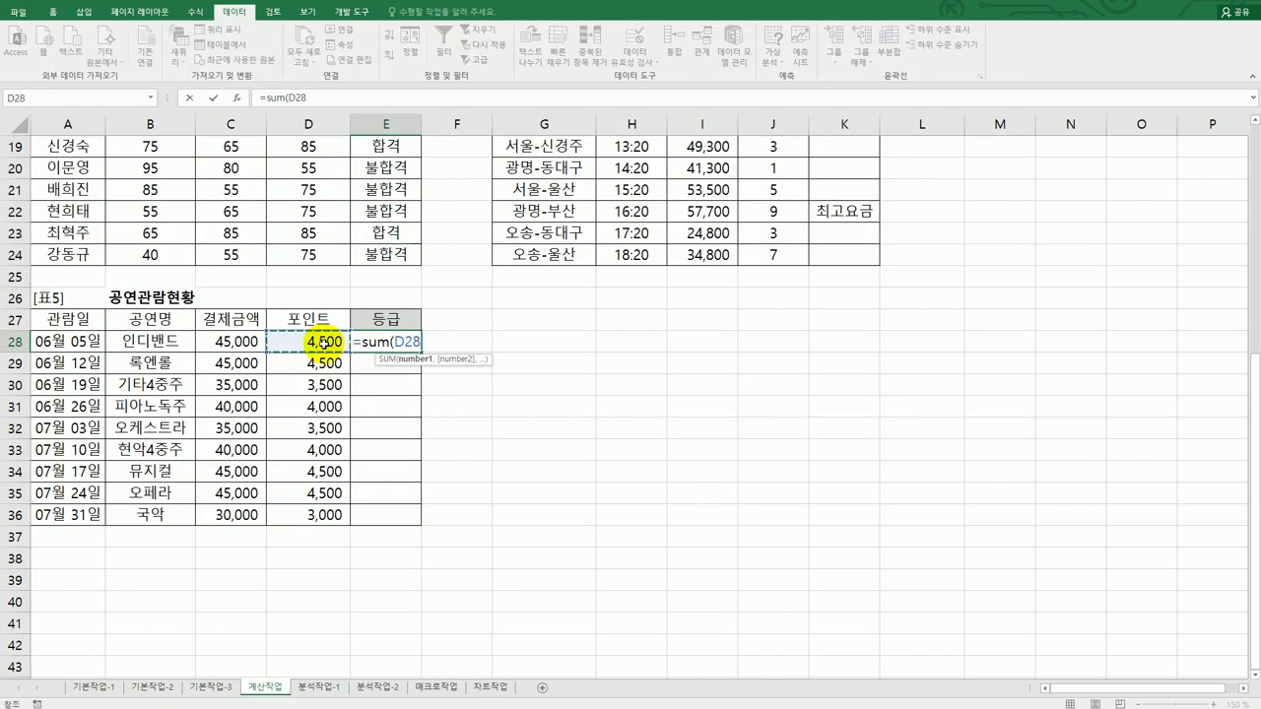
{"action": "key", "text": "F8"}
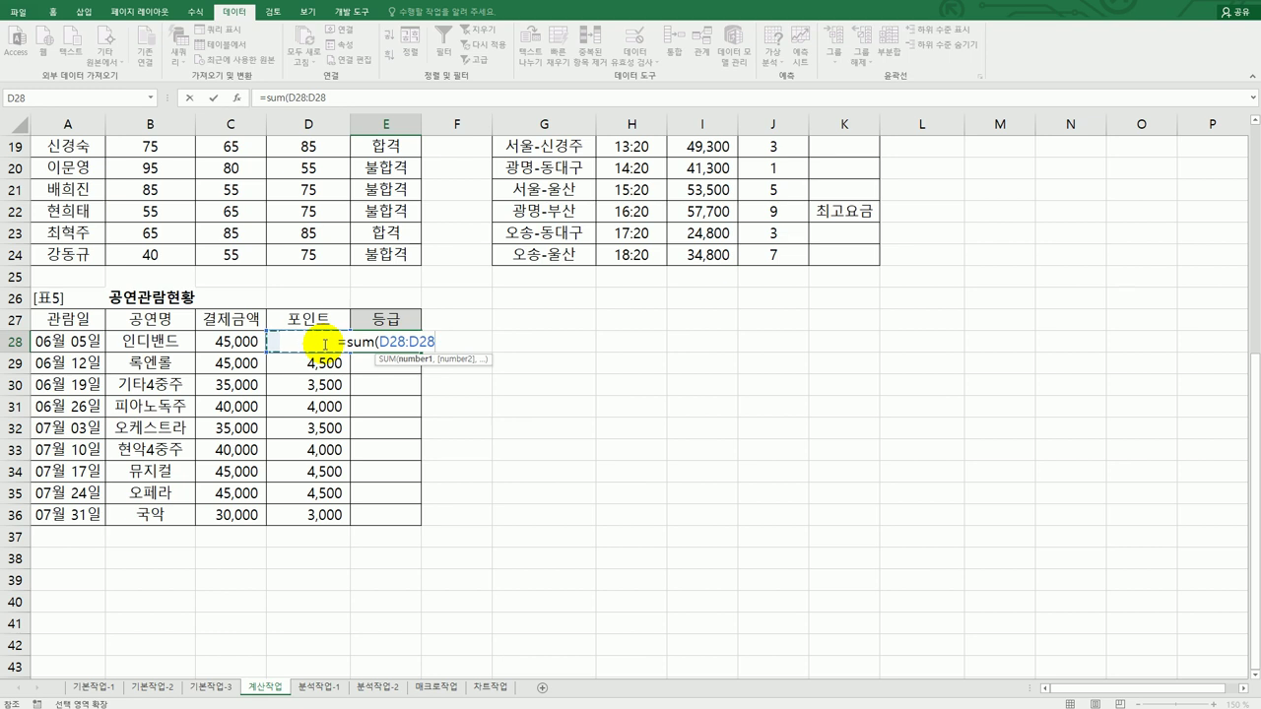
{"action": "type", "text": ")"}
{"action": "key", "text": "F8"}
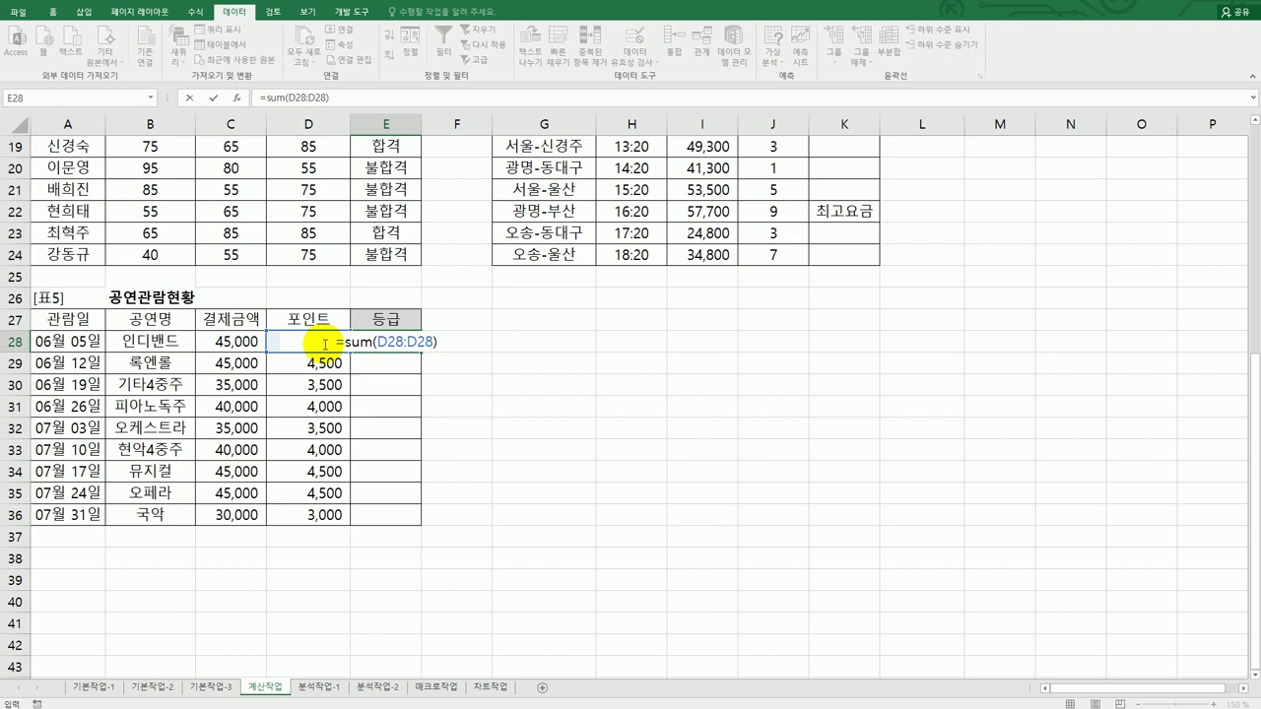
{"action": "key", "text": "ctrl+Return"}
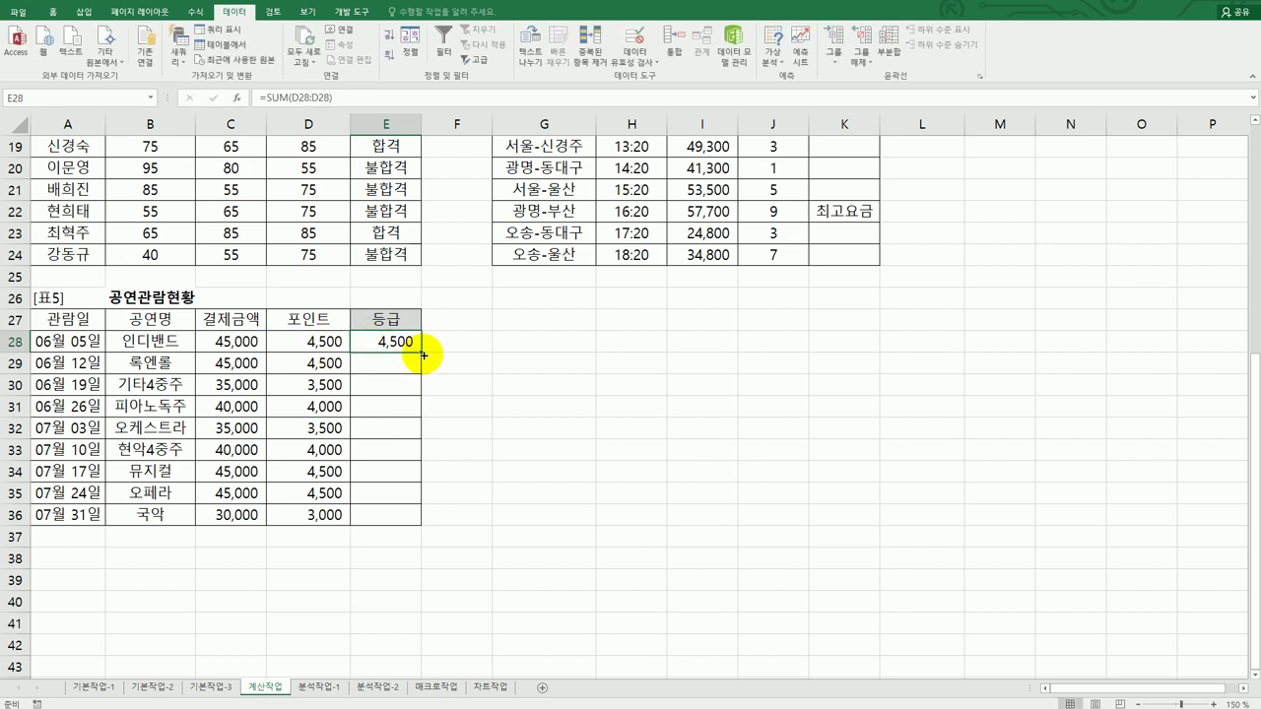
{"action": "left_click_drag", "start_coordinate": [421, 352], "coordinate": [417, 521]}
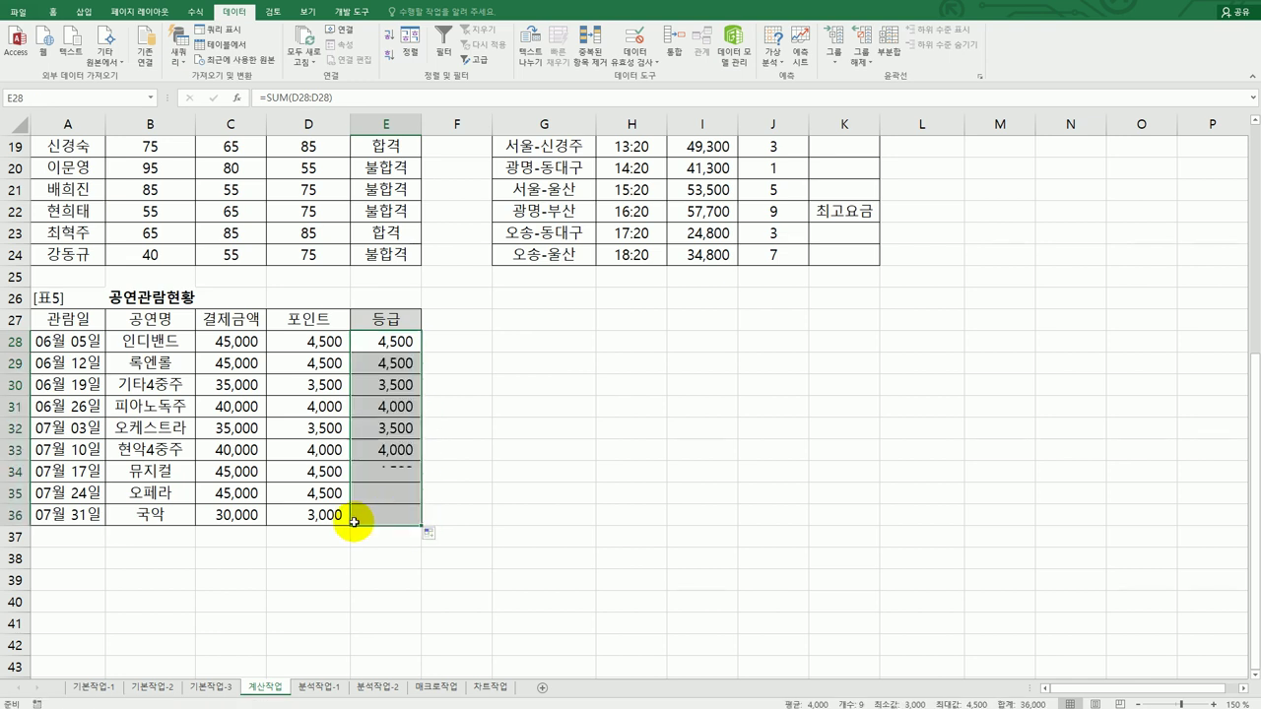
{"action": "left_click", "coordinate": [375, 519]}
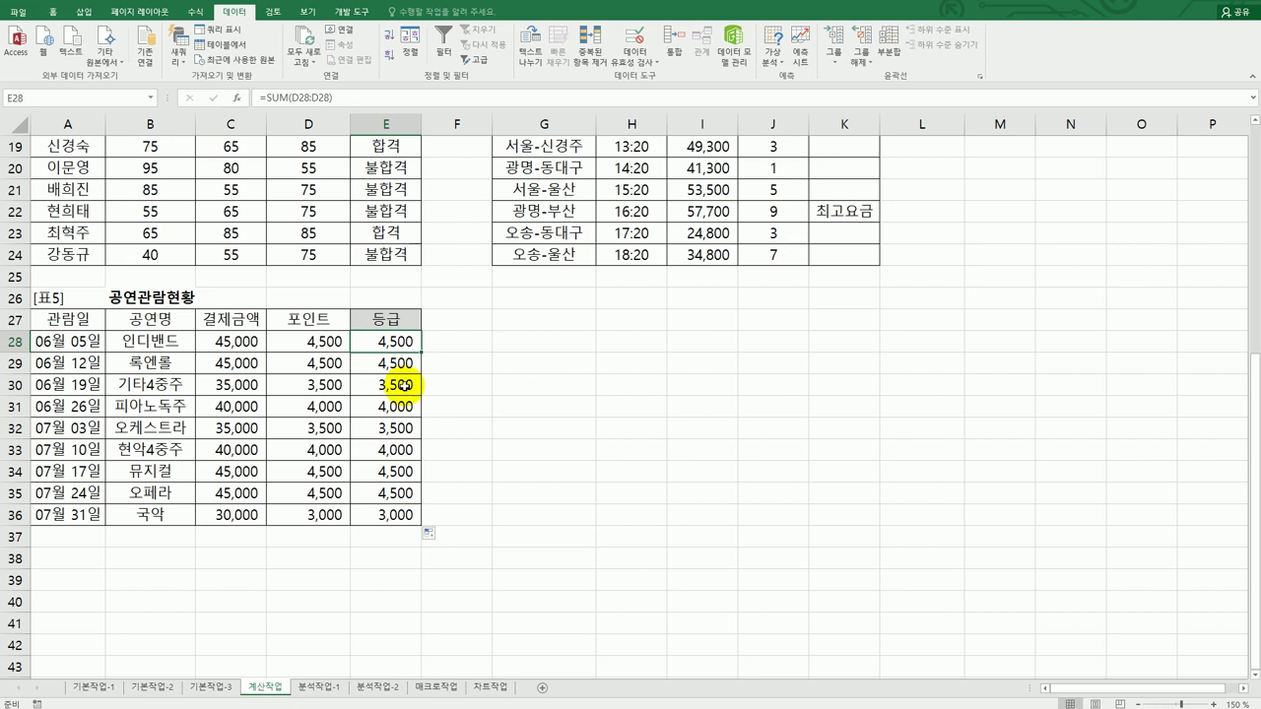
Make the range start in E28 absolute as =SUM($D$28:D28) and refill the formula down to E36 for cumulative totals.
{"action": "double_click", "coordinate": [404, 341]}
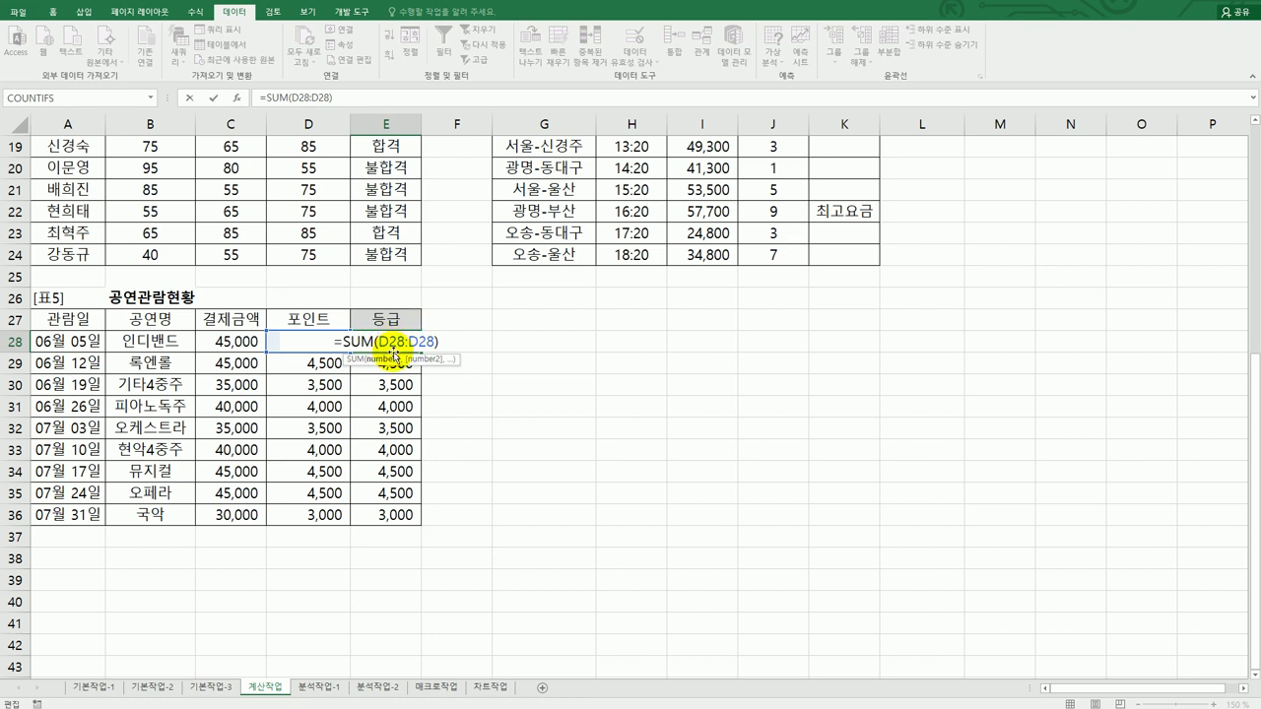
{"action": "key", "text": "F4"}
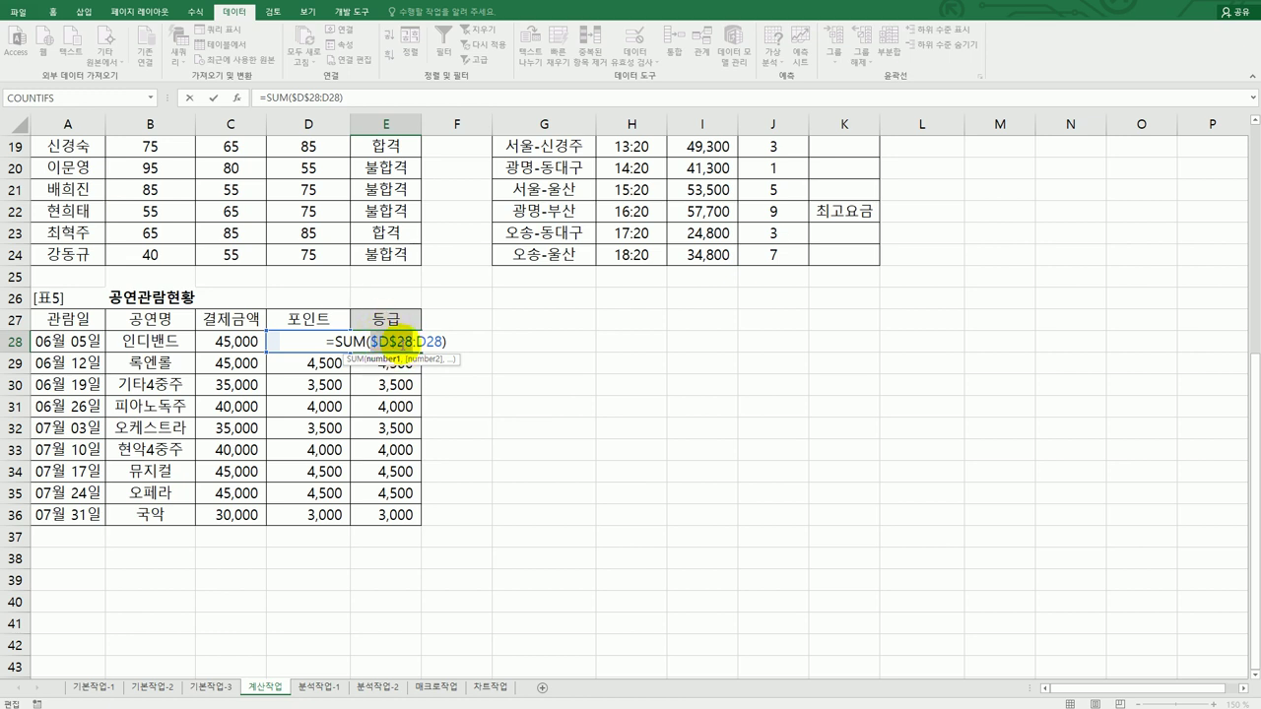
{"action": "key", "text": "ctrl+Return"}
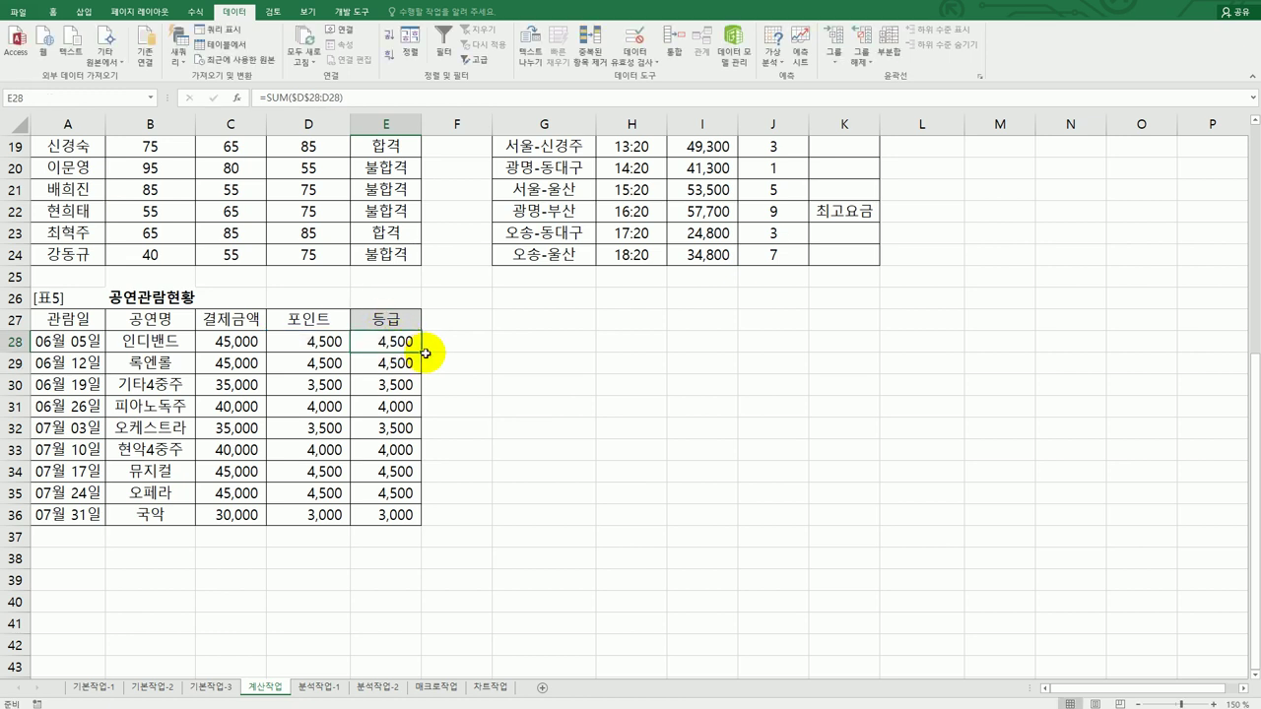
{"action": "left_click_drag", "start_coordinate": [420, 353], "coordinate": [414, 515]}
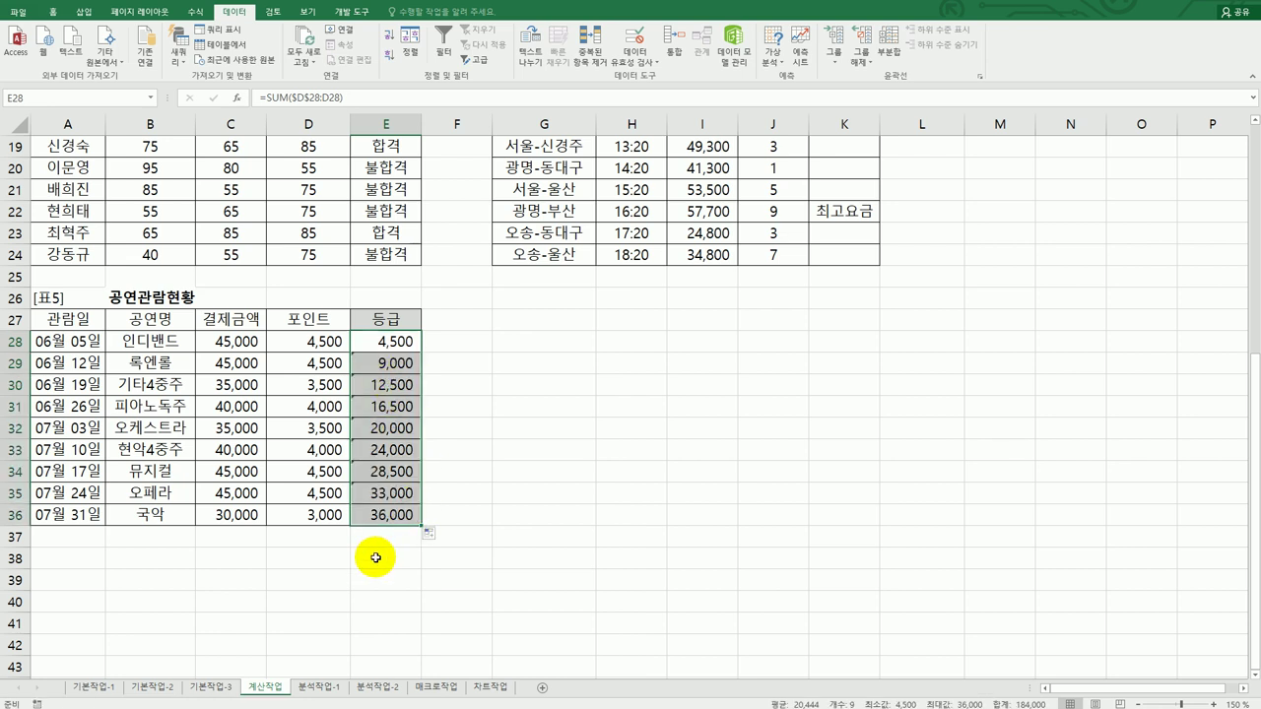
{"action": "left_click", "coordinate": [390, 340]}
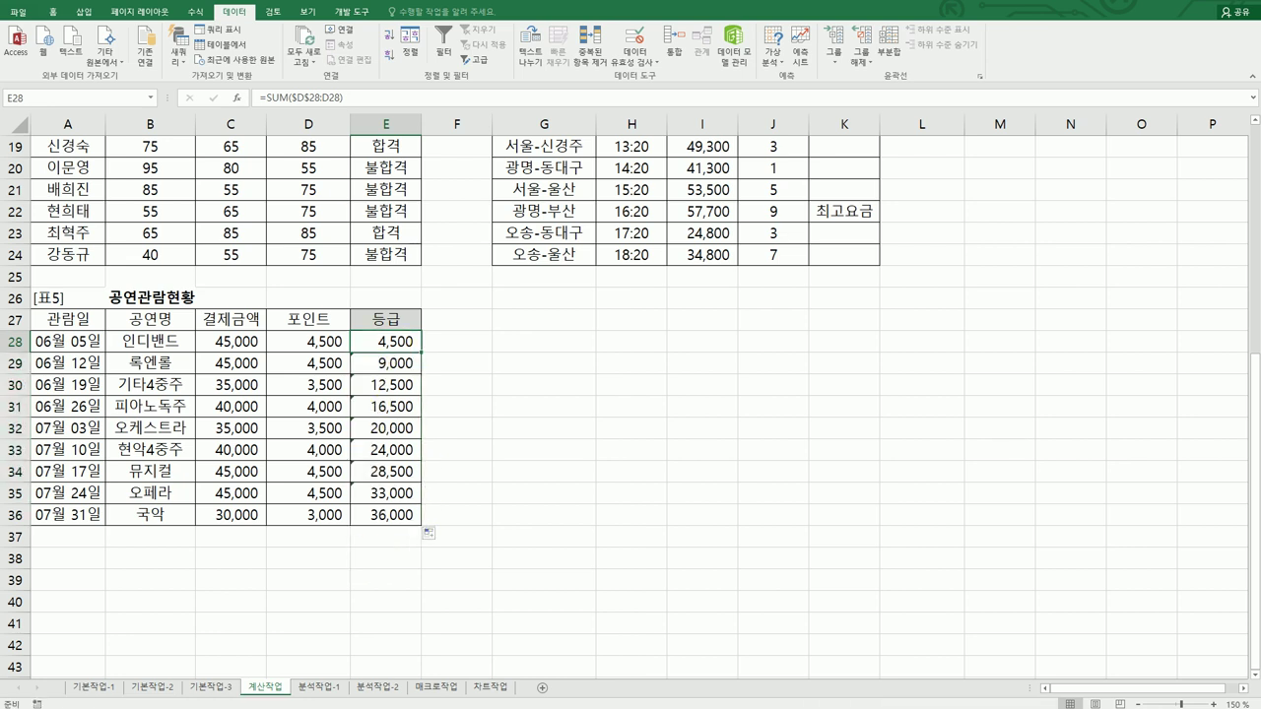
Check the 골드 threshold for 표5 and wrap E28's SUM in an IF testing whether the cumulative total is >=30000.
{"action": "key", "text": "alt+Tab"}
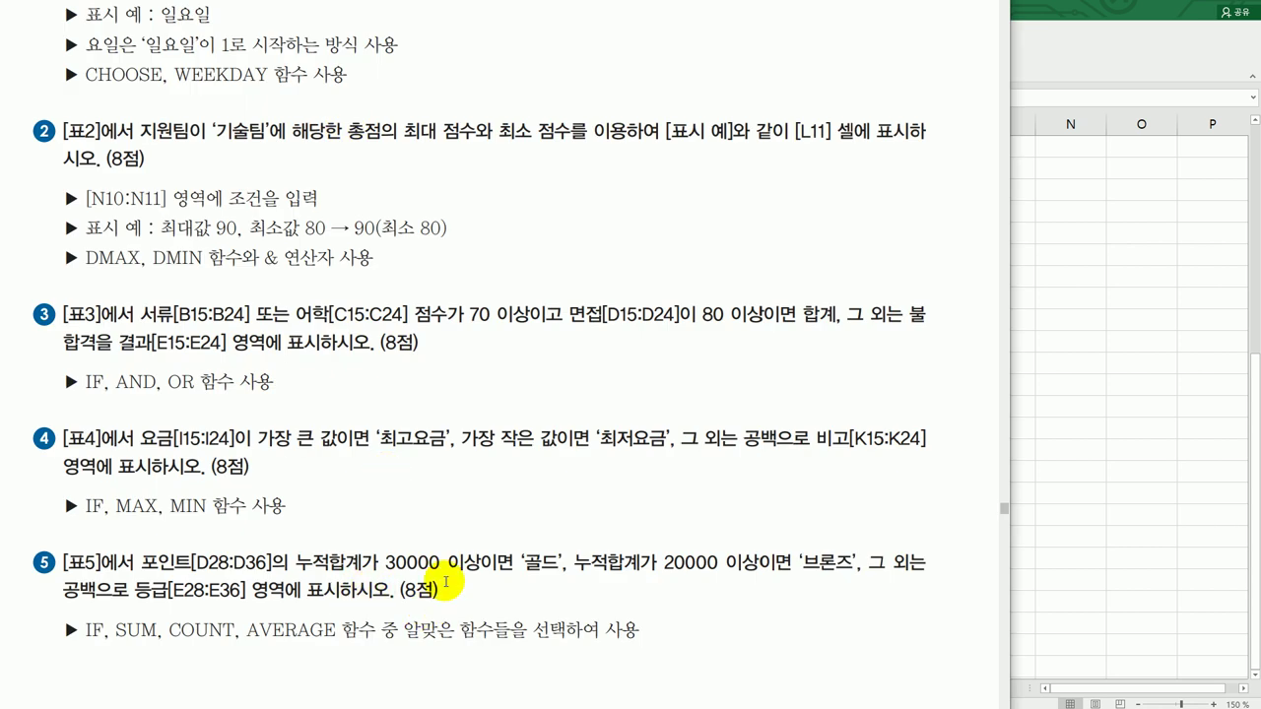
{"action": "key", "text": "alt+Tab"}
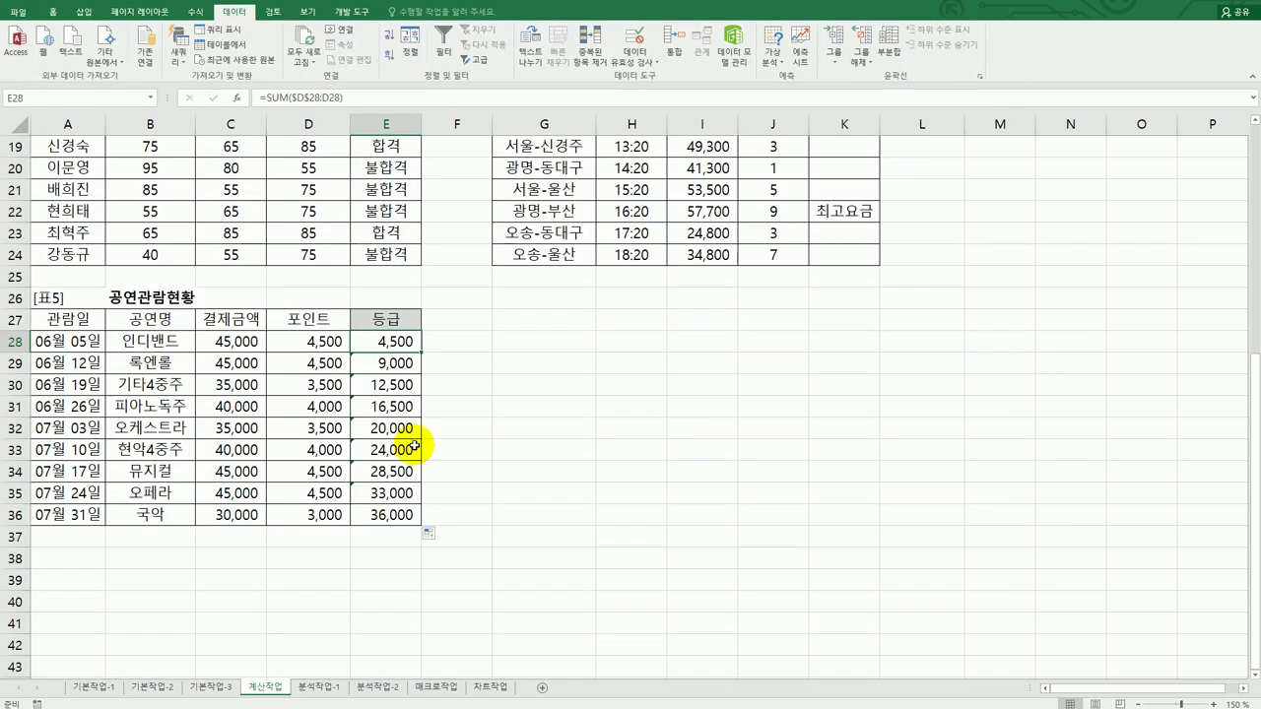
{"action": "double_click", "coordinate": [383, 341]}
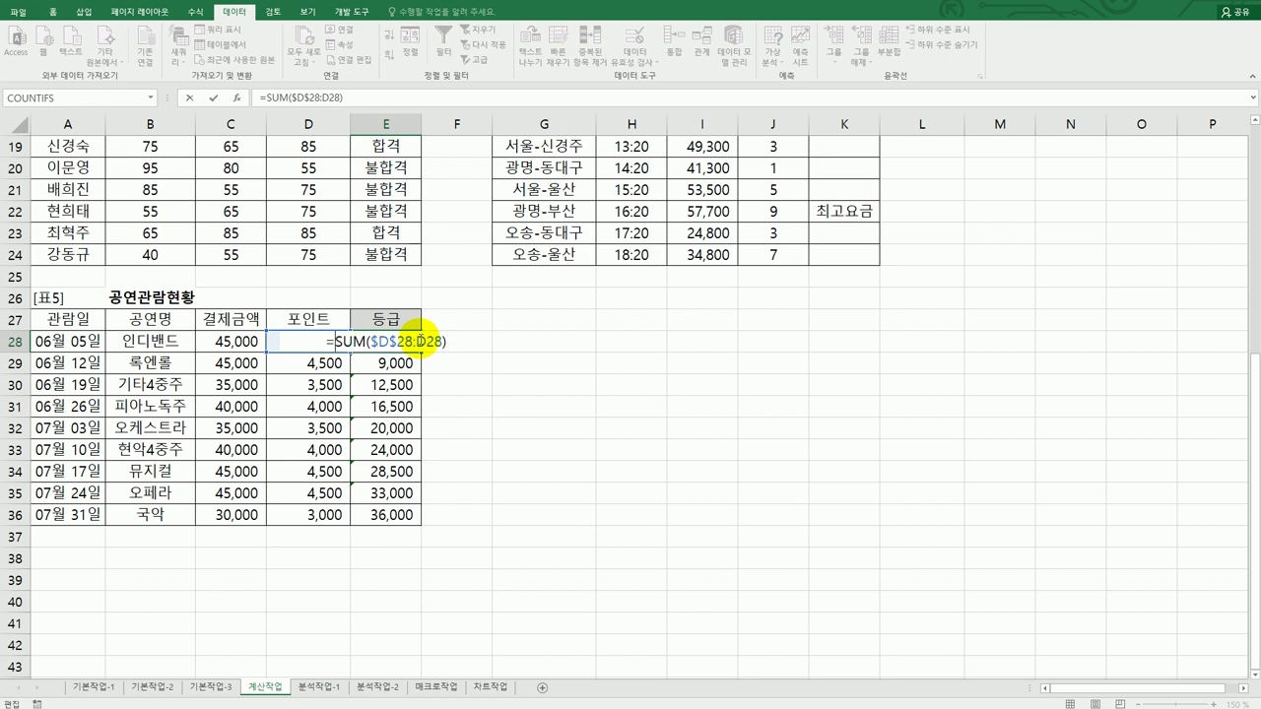
{"action": "type", "text": "IF("}
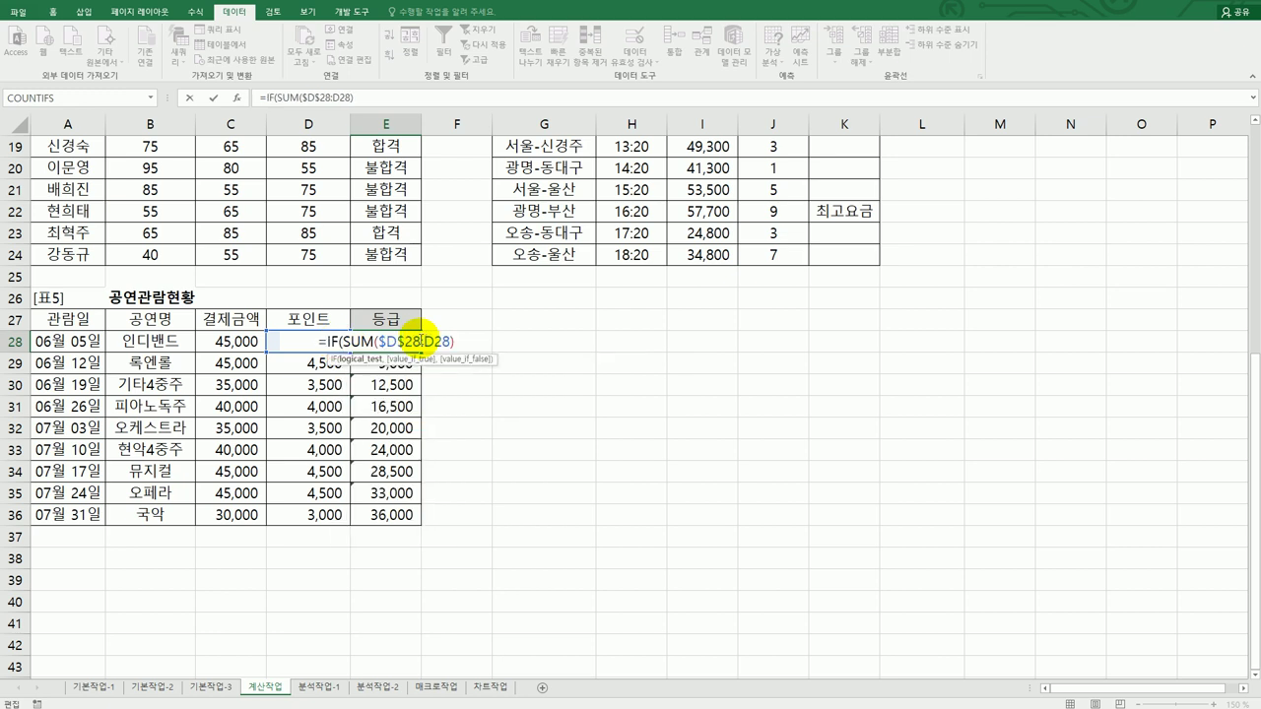
{"action": "type", "text": ">=3"}
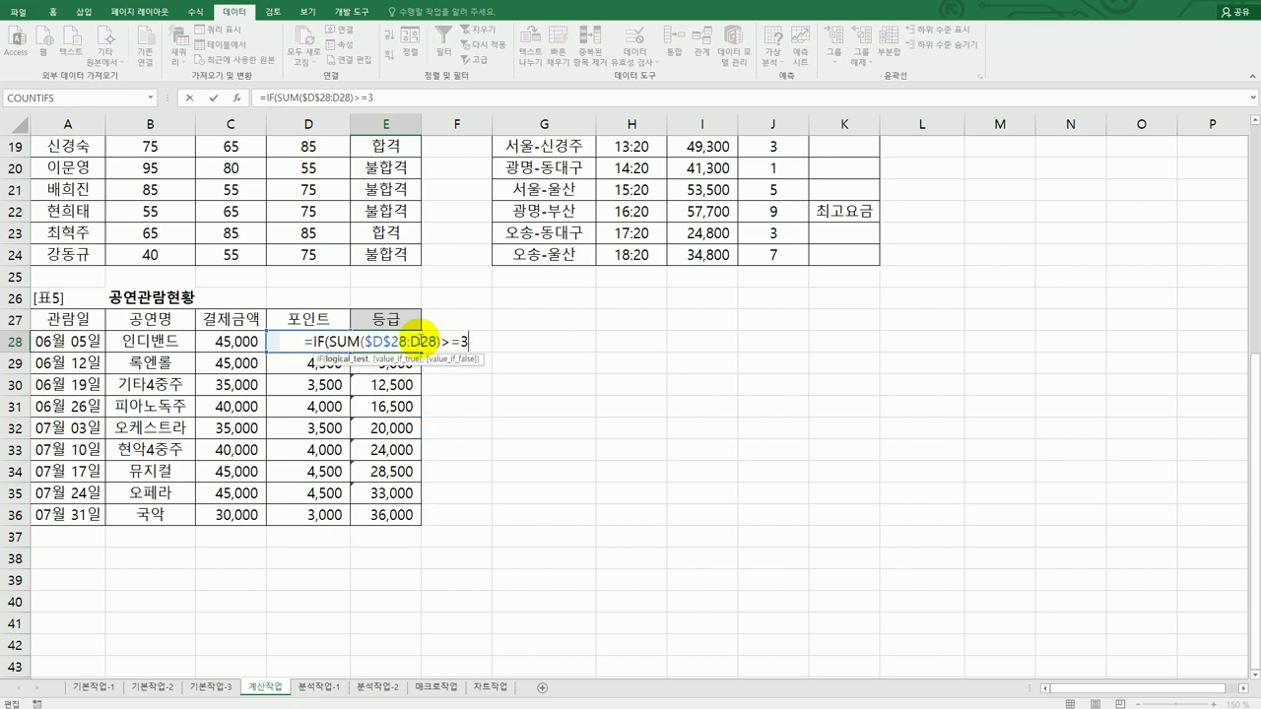
{"action": "type", "text": "00000,"}
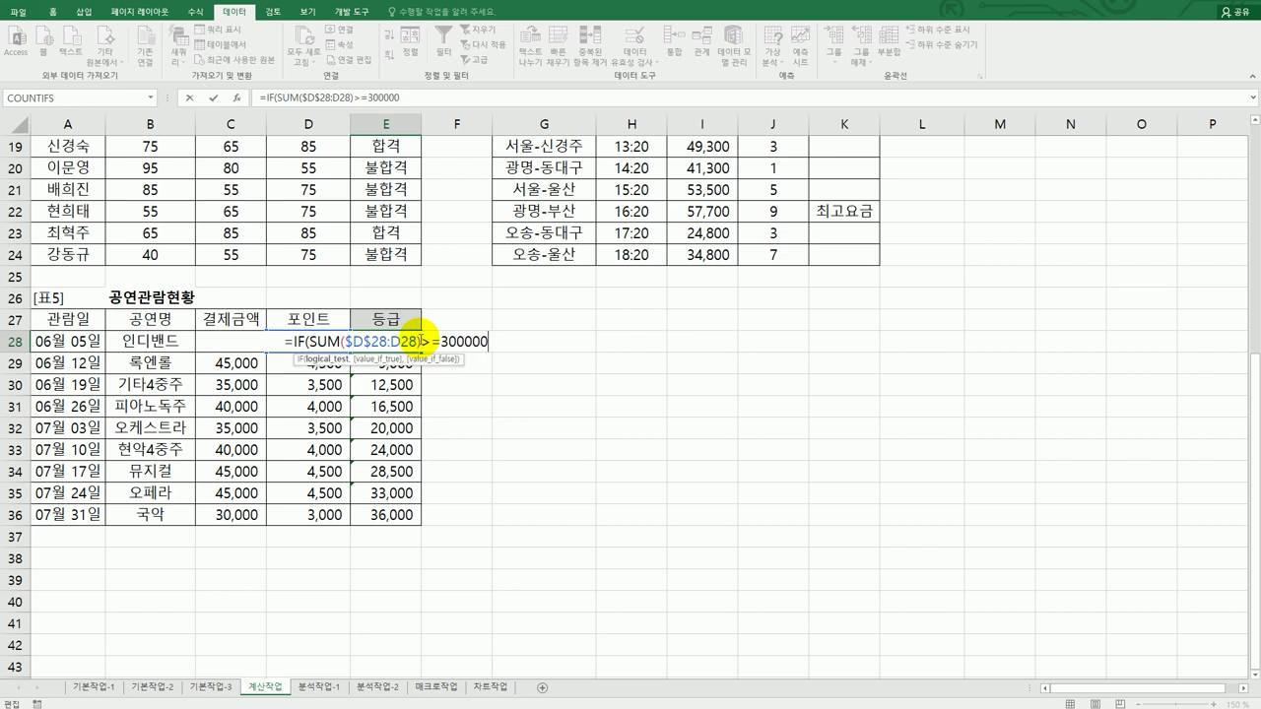
{"action": "key", "text": "BackSpace"}
{"action": "key", "text": "BackSpace"}
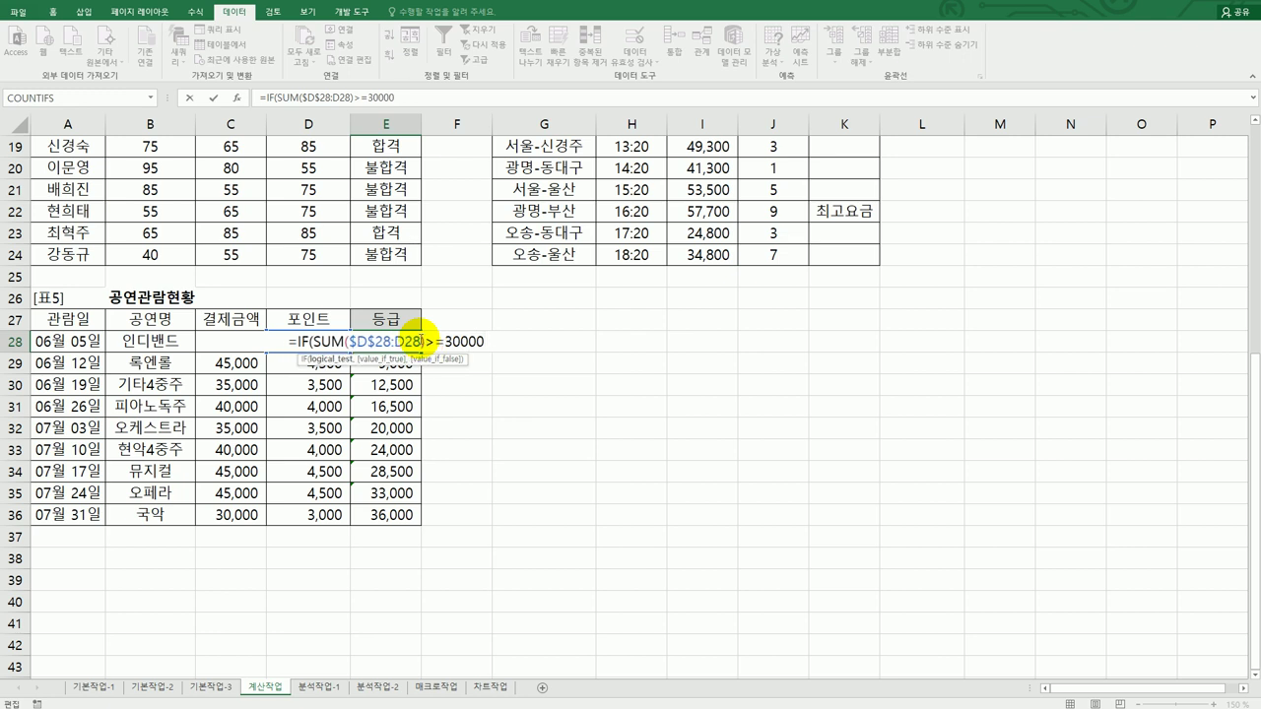
Recheck the 표5 grade names and add "골드" as the true value in E28's IF, followed by a comma.
{"action": "key", "text": "alt+Tab"}
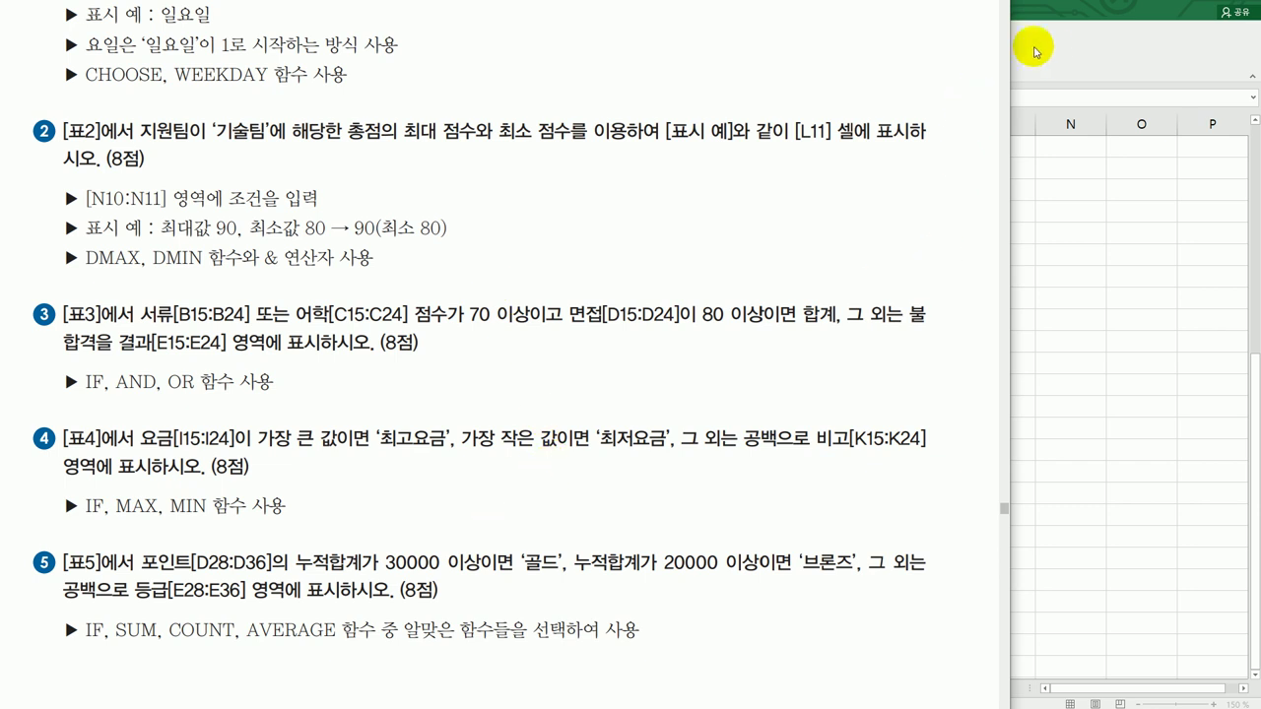
{"action": "left_click", "coordinate": [1202, 49]}
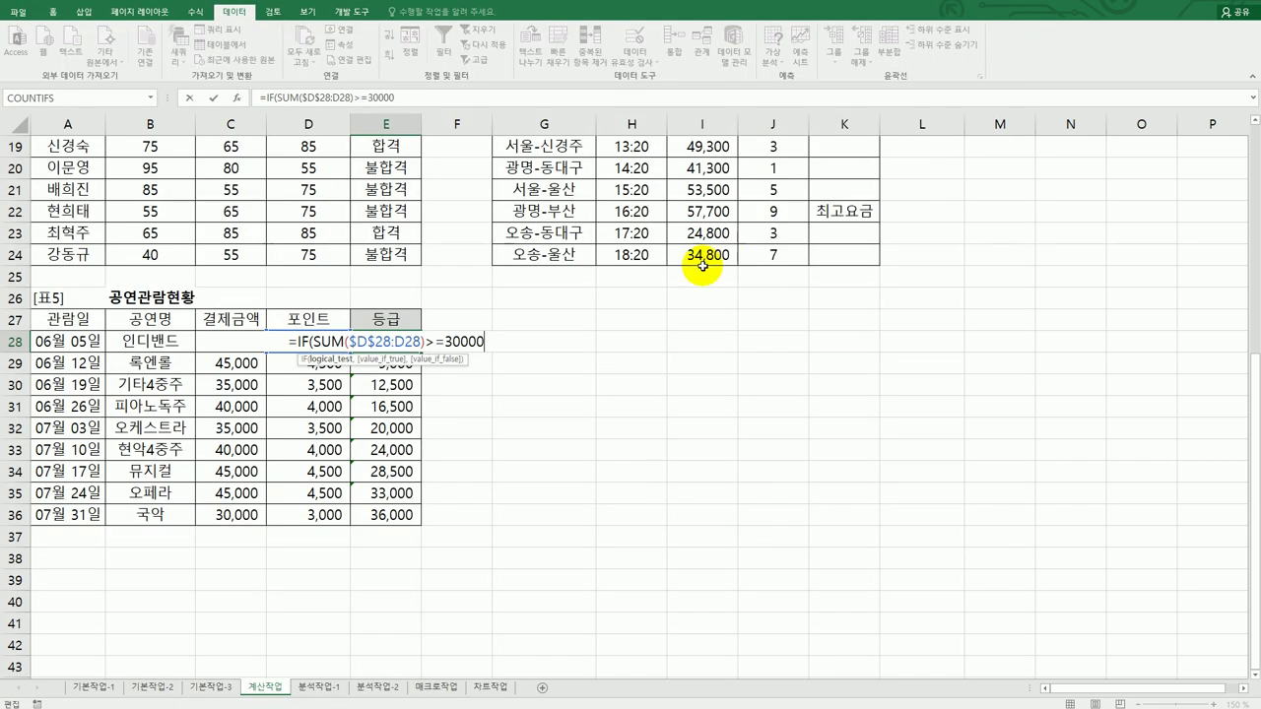
{"action": "type", "text": ",\"ㄱ"}
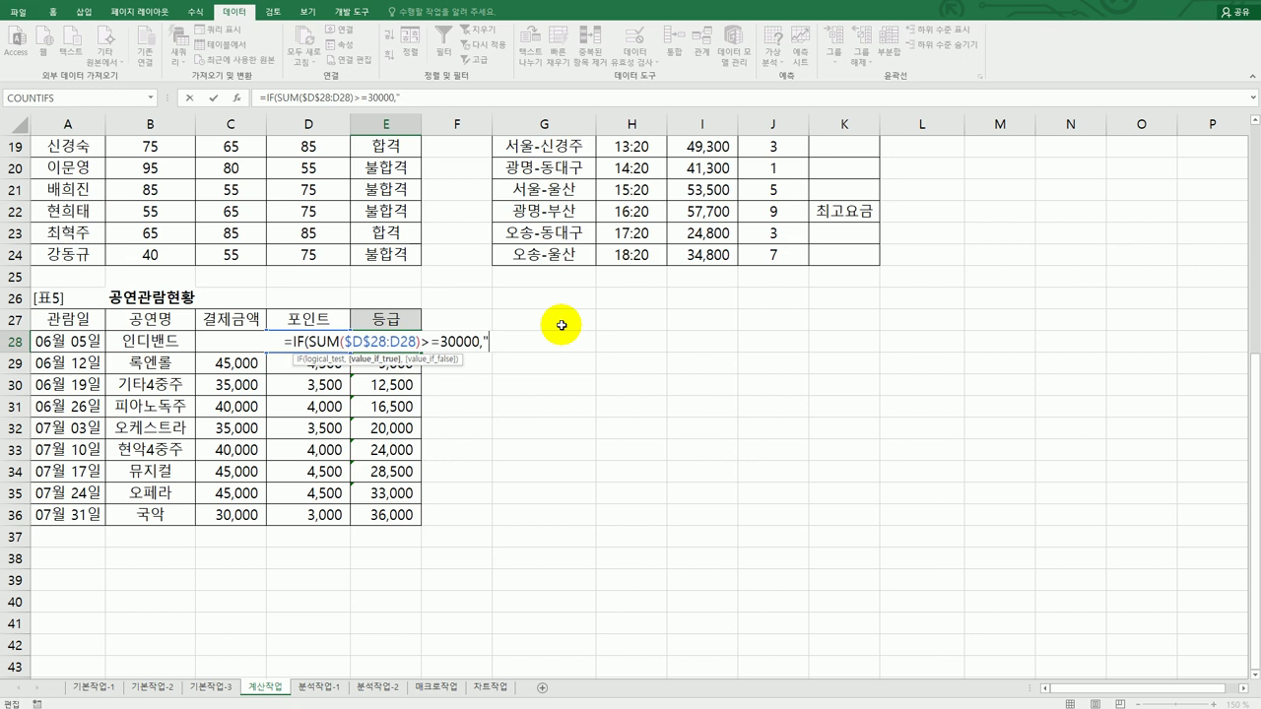
{"action": "type", "text": "드\","}
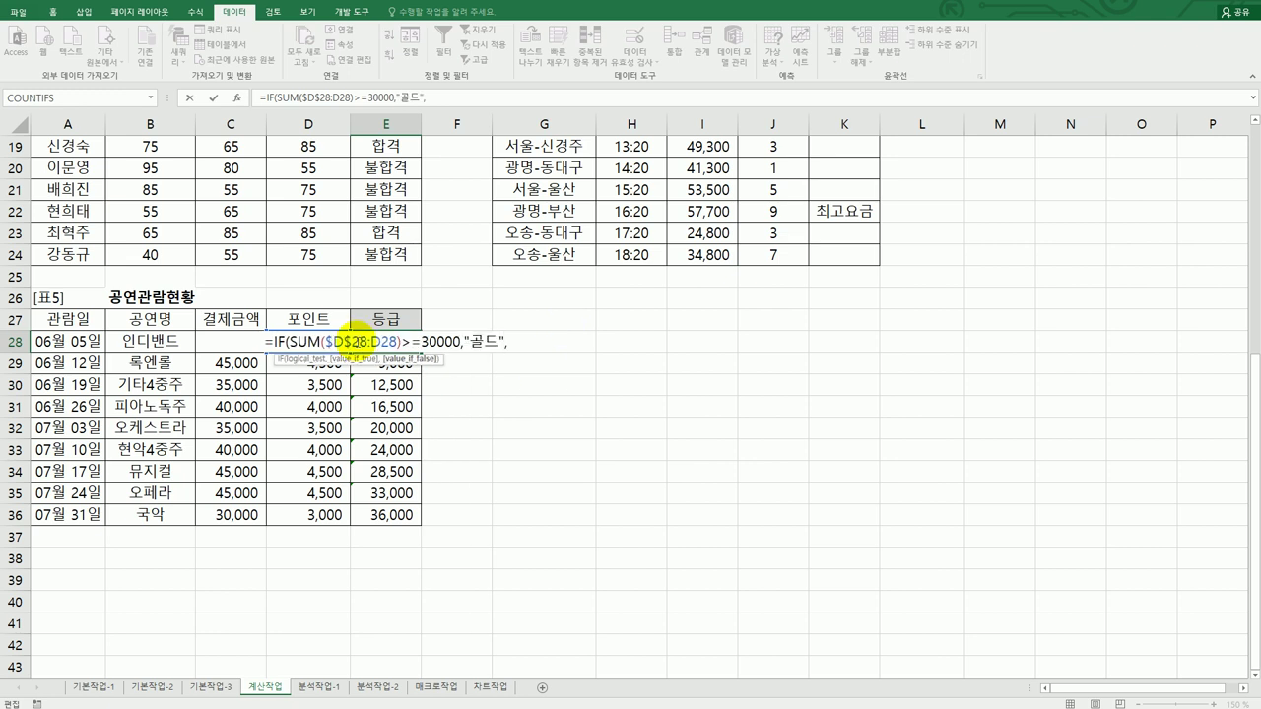
Nest a copy of the IF expression as E28's false value, changing its threshold to 20000 and its result to "브론즈".
{"action": "left_click_drag", "start_coordinate": [272, 341], "coordinate": [533, 344]}
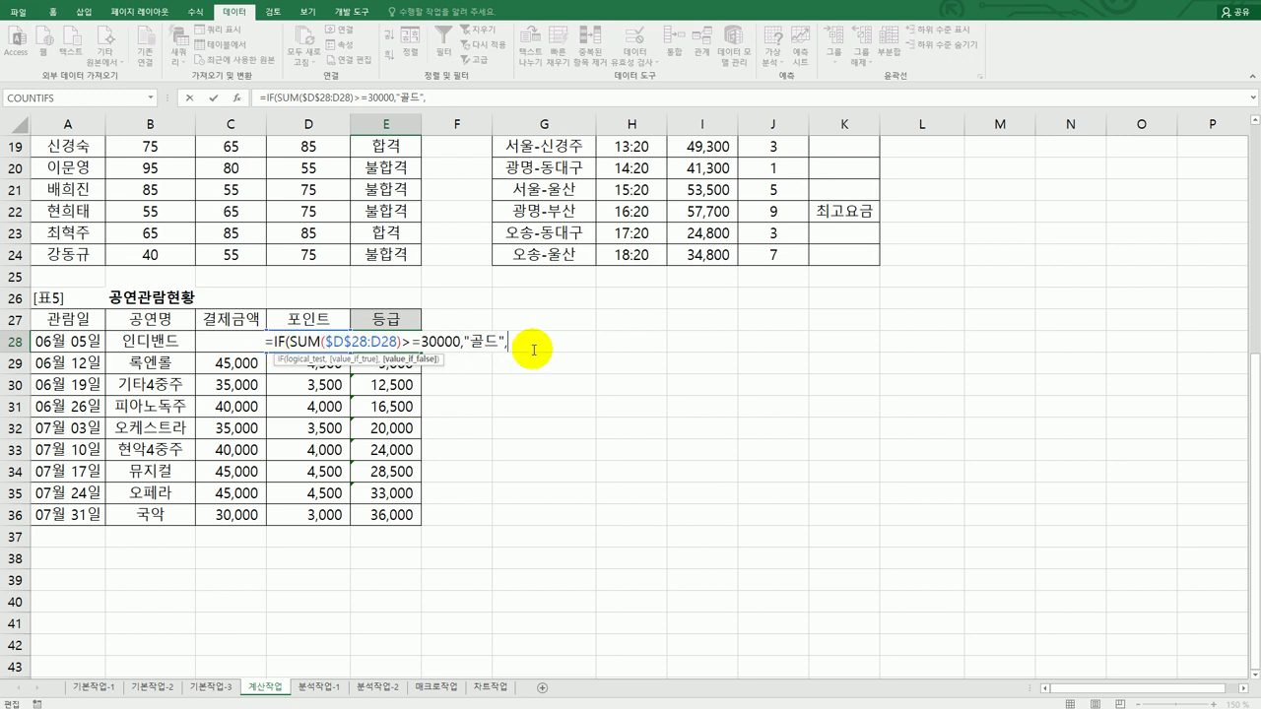
{"action": "key", "text": "ctrl+c"}
{"action": "key", "text": "Right"}
{"action": "key", "text": "ctrl+v"}
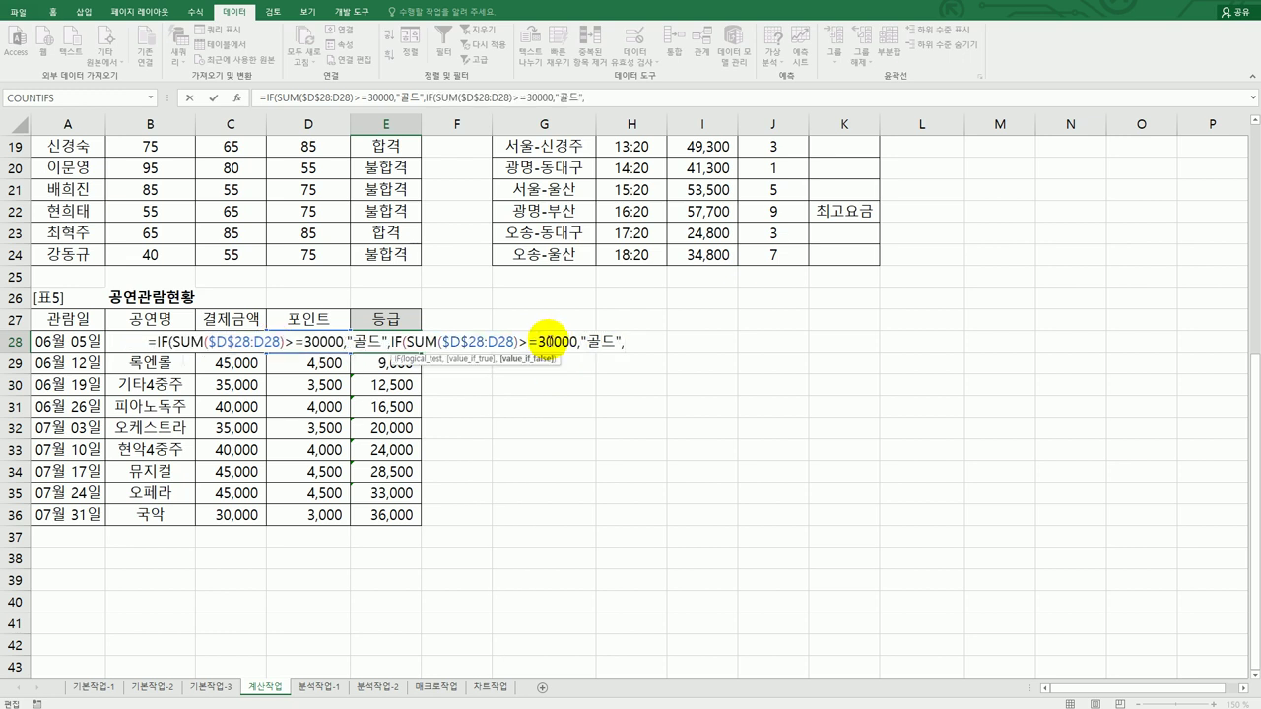
{"action": "left_click", "coordinate": [325, 340]}
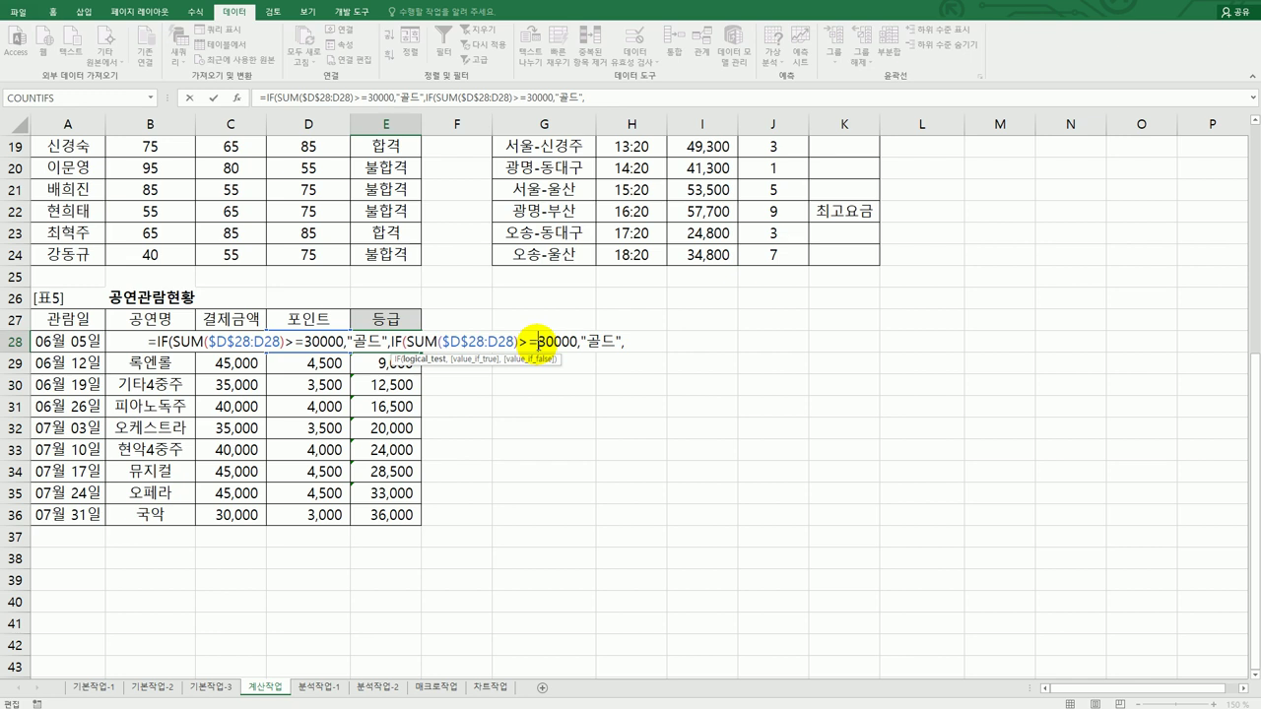
{"action": "type", "text": "2"}
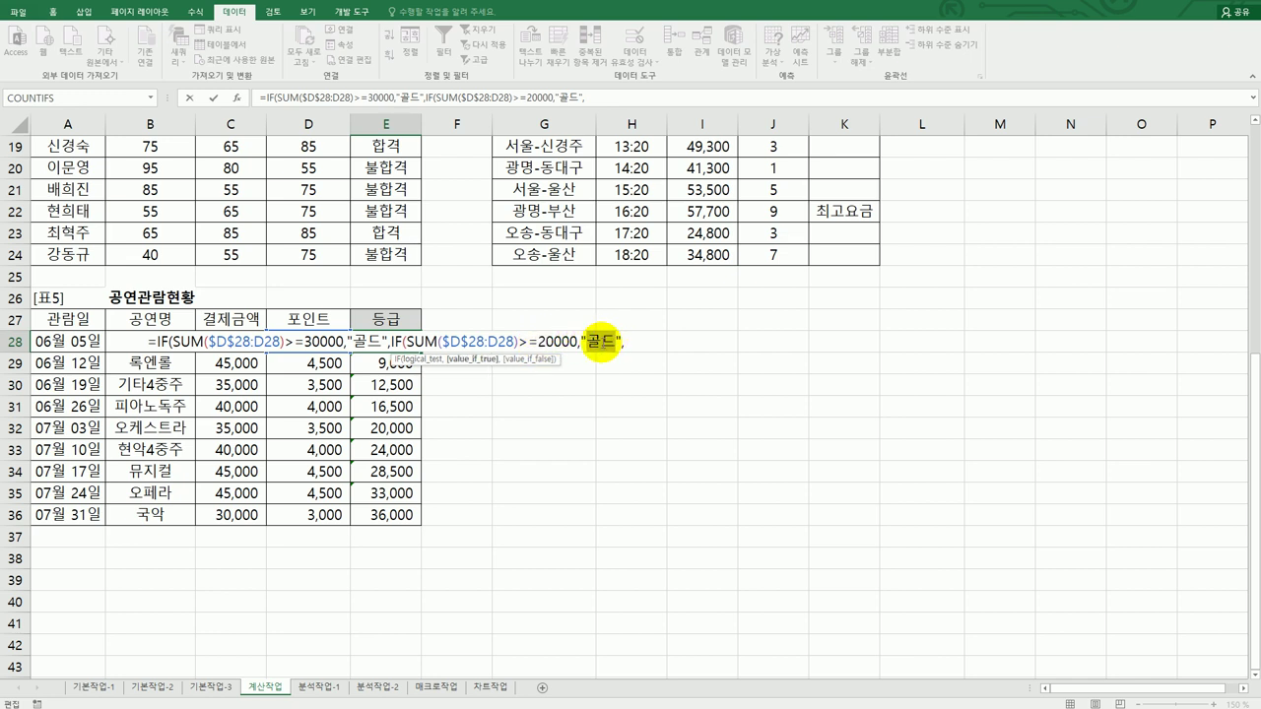
{"action": "type", "text": "ㅂ로ㄴ즈"}
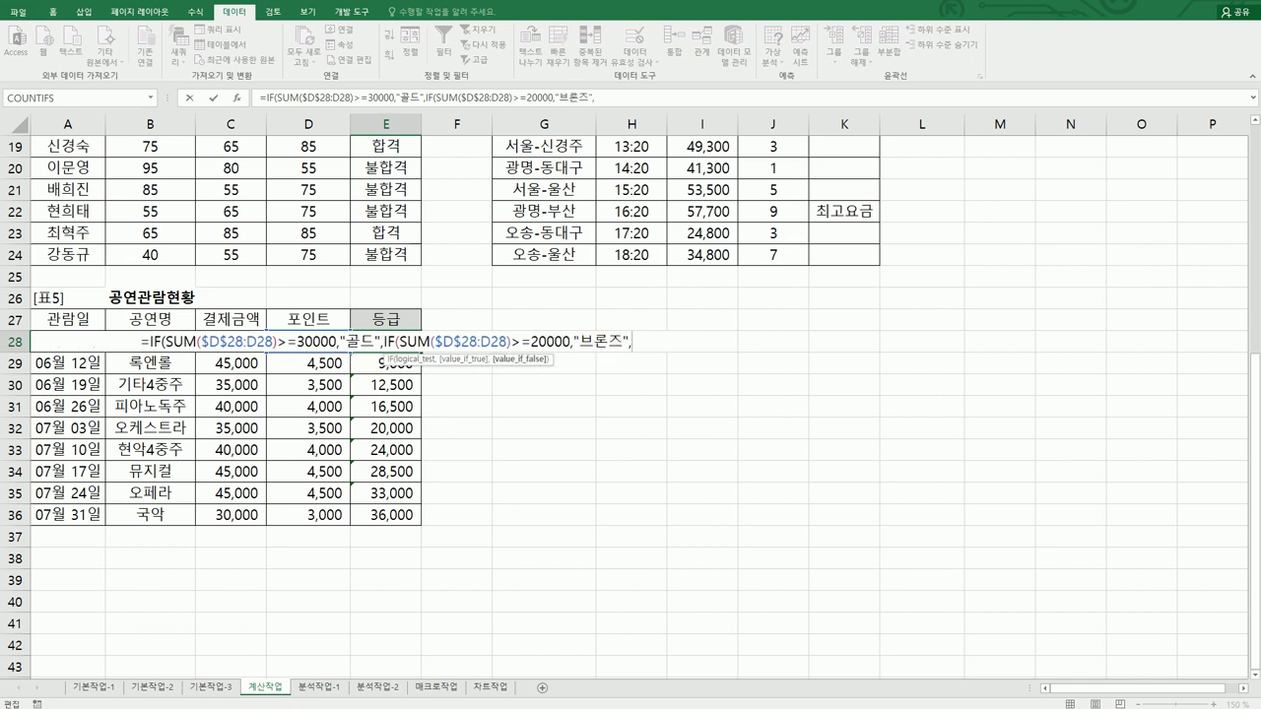
Check the 표5 rule for all other cases, add "" as the nested IF's false value, and close both IF functions.
{"action": "key", "text": "alt+Tab"}
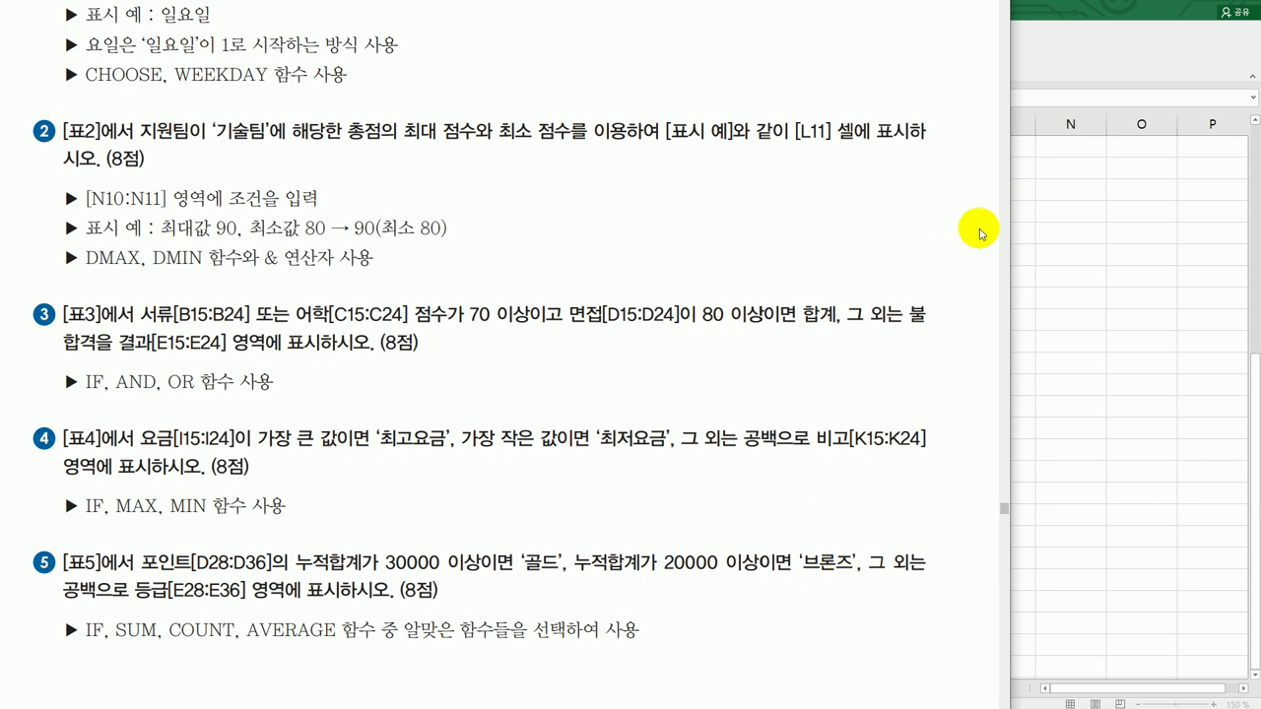
{"action": "left_click", "coordinate": [1055, 56]}
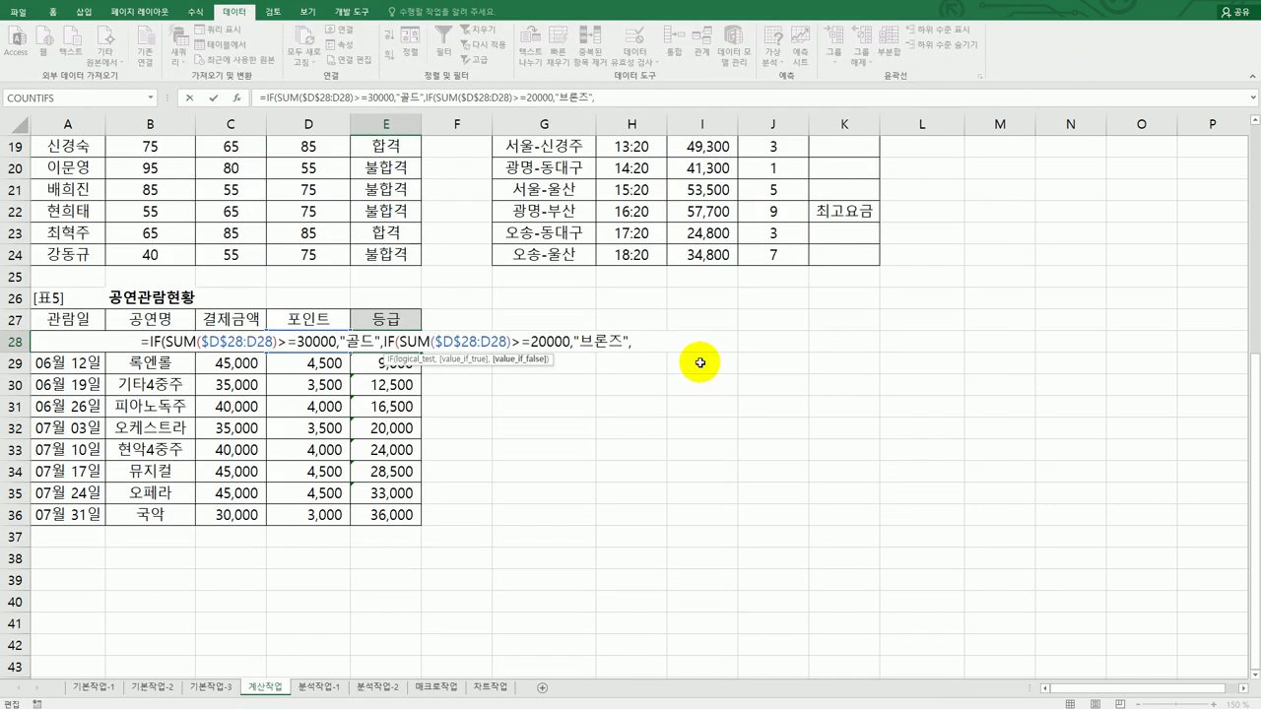
{"action": "type", "text": "\"\""}
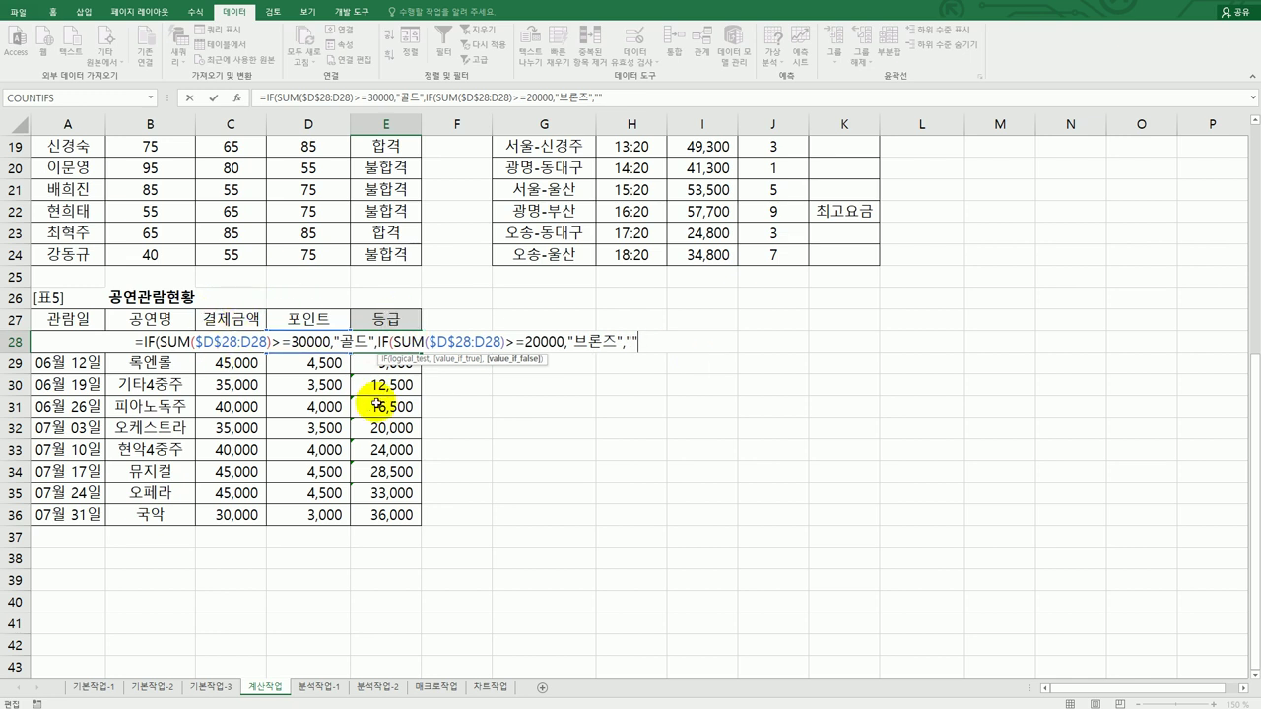
{"action": "type", "text": ")"}
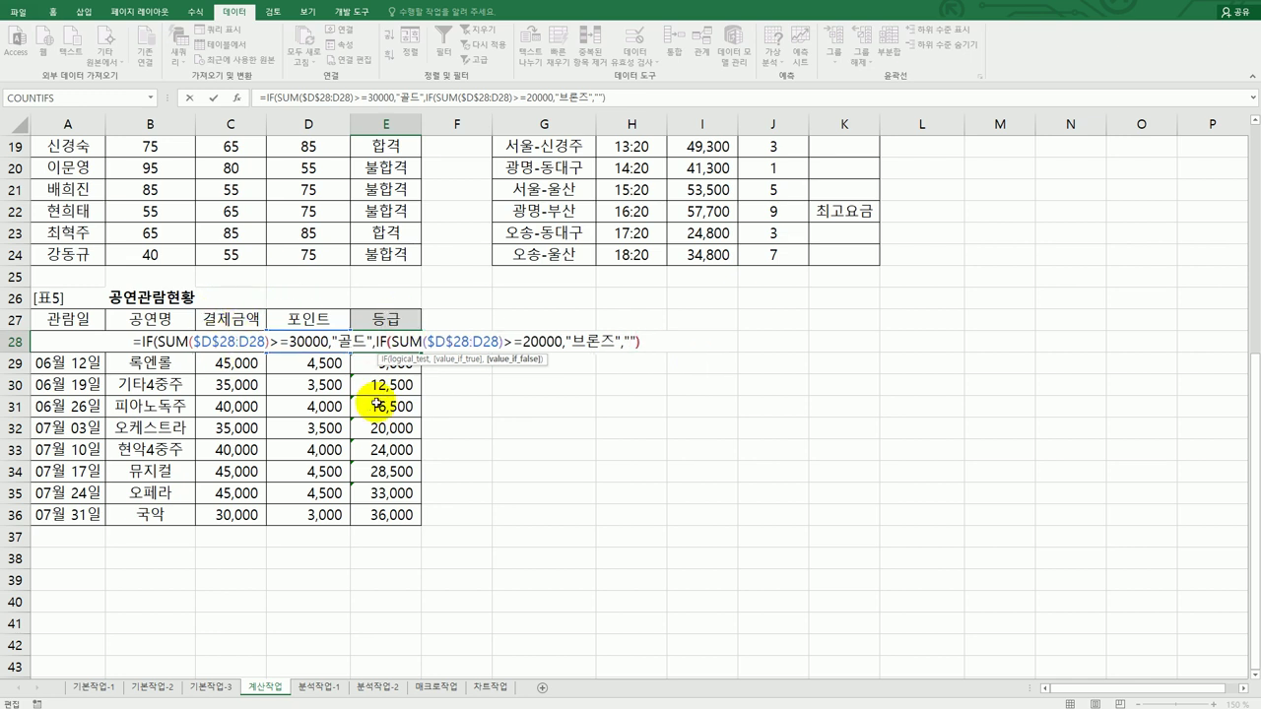
{"action": "type", "text": ")"}
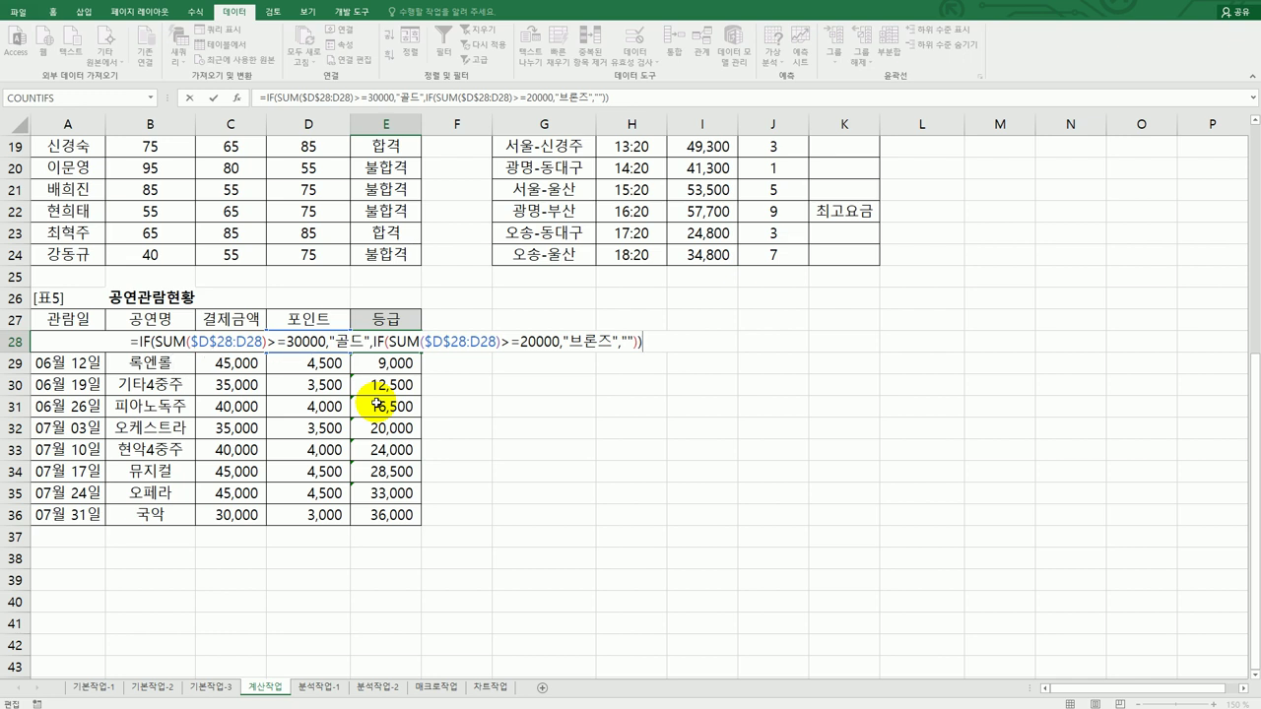
Confirm the grade formula in E28, fill it down to E36, and inspect the formula in E36.
{"action": "key", "text": "Return"}
{"action": "left_click", "coordinate": [399, 343]}
{"action": "left_click_drag", "start_coordinate": [421, 353], "coordinate": [463, 532]}
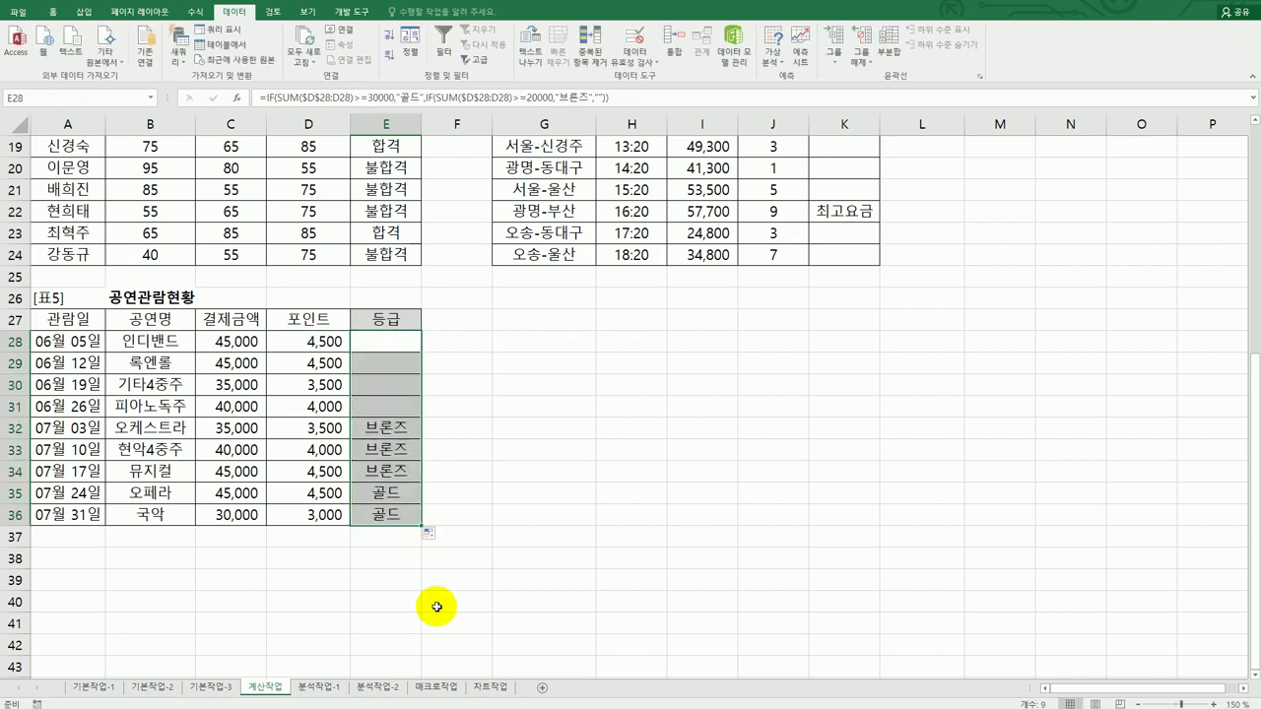
{"action": "left_click", "coordinate": [390, 514]}
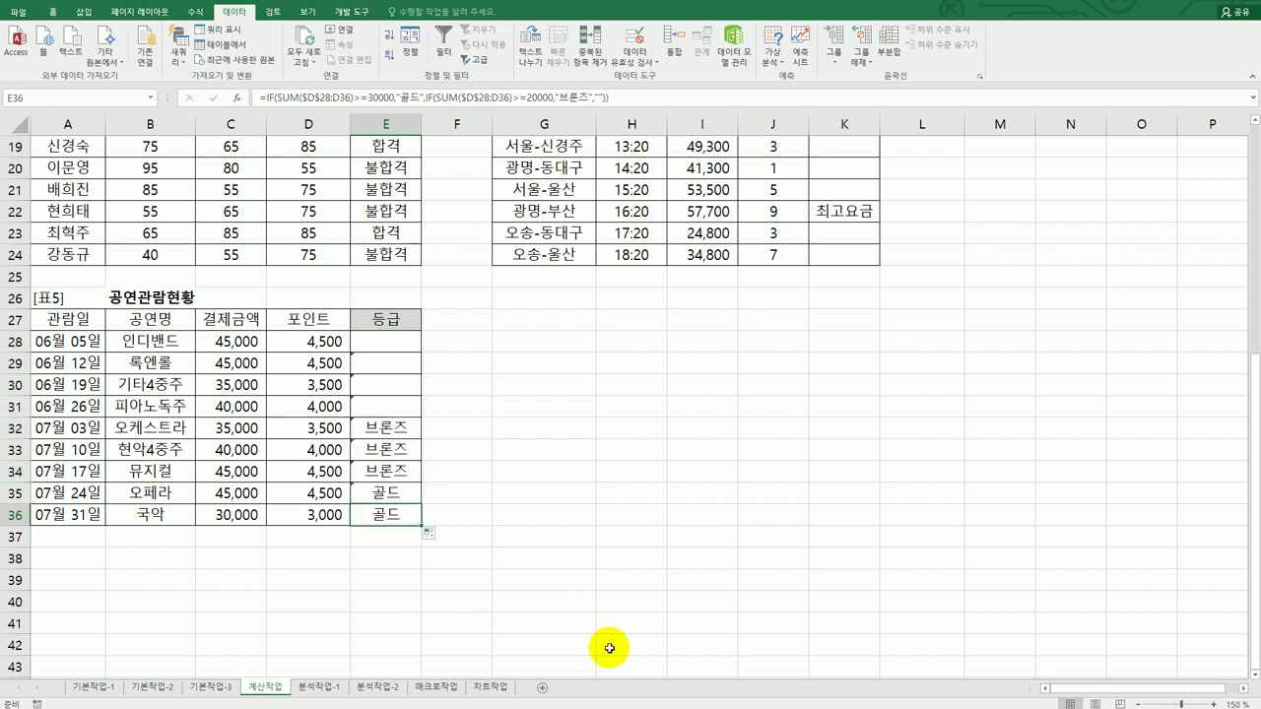
Ignore the adjacent-cell formula error flags for the 등급 cells E29:E35.
{"action": "left_click_drag", "start_coordinate": [387, 363], "coordinate": [376, 485]}
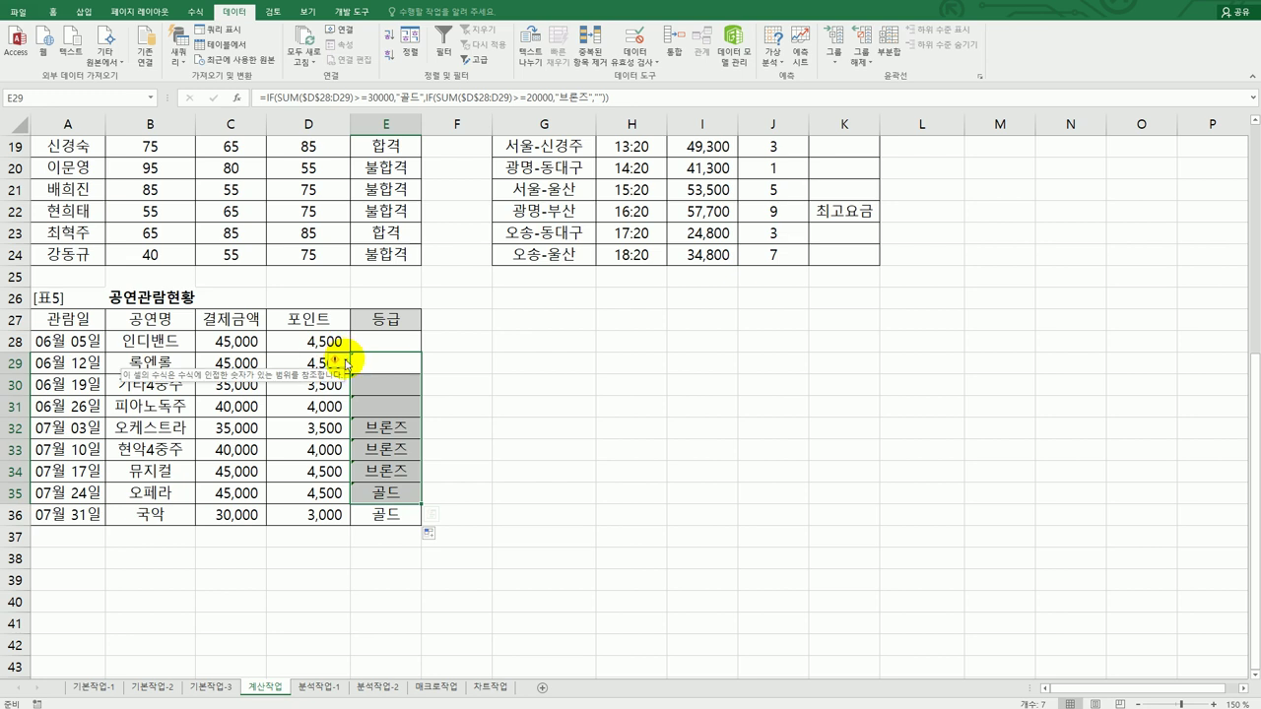
{"action": "left_click", "coordinate": [345, 363]}
{"action": "left_click", "coordinate": [324, 428]}
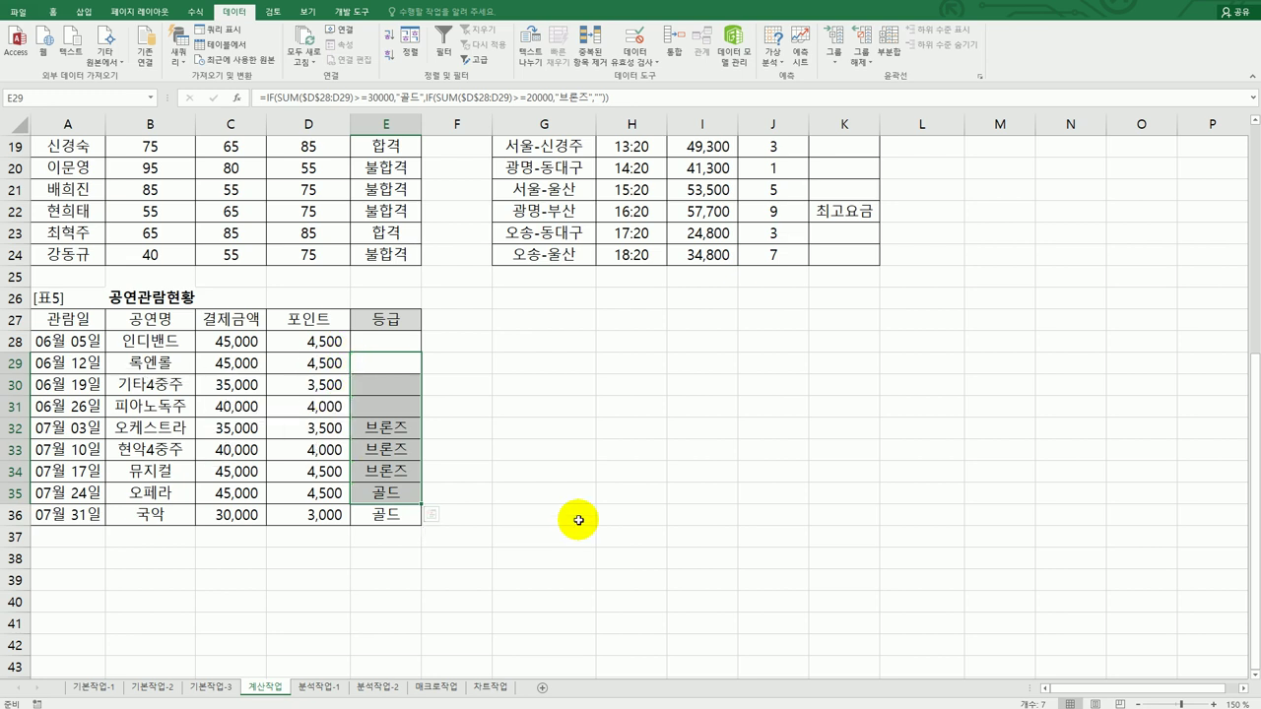
{"action": "left_click", "coordinate": [579, 521]}
Review the completed tables on 계산작업, and find the 문제 3 분석작업 instructions in the task document.
{"action": "scroll", "coordinate": [633, 522], "scroll_direction": "up", "scroll_amount": 5}
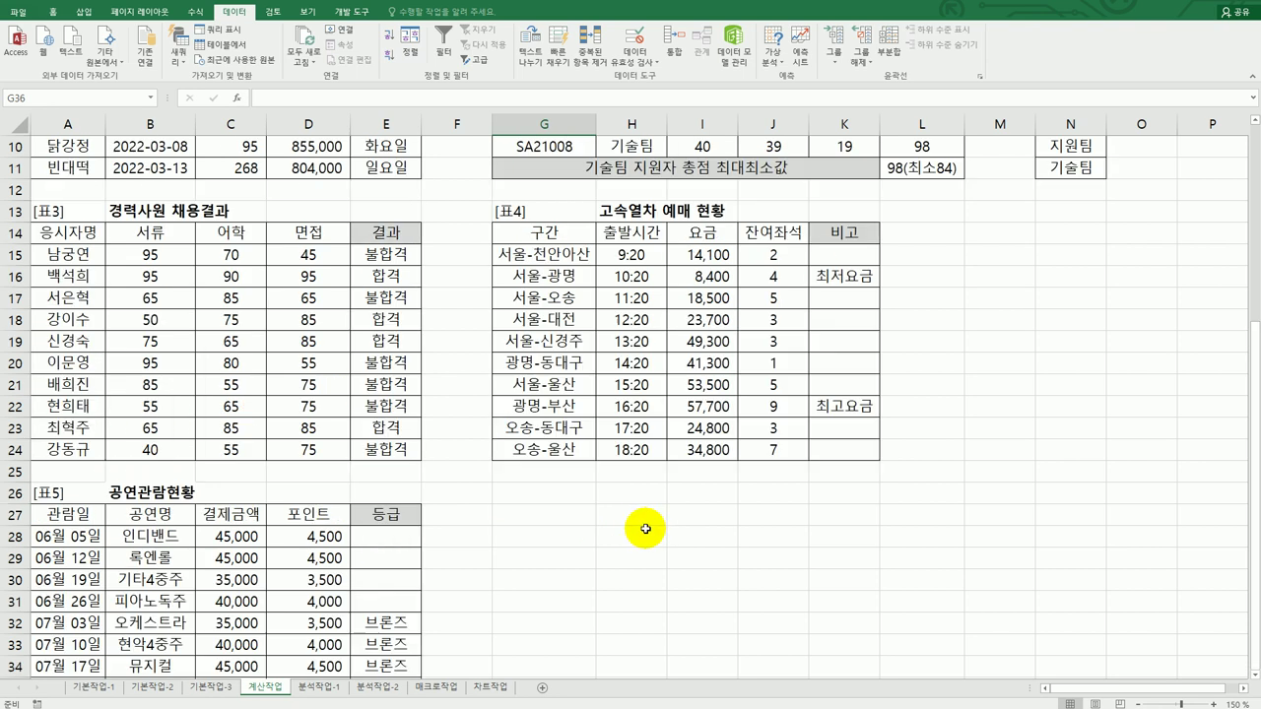
{"action": "scroll", "coordinate": [644, 528], "scroll_direction": "up", "scroll_amount": 2}
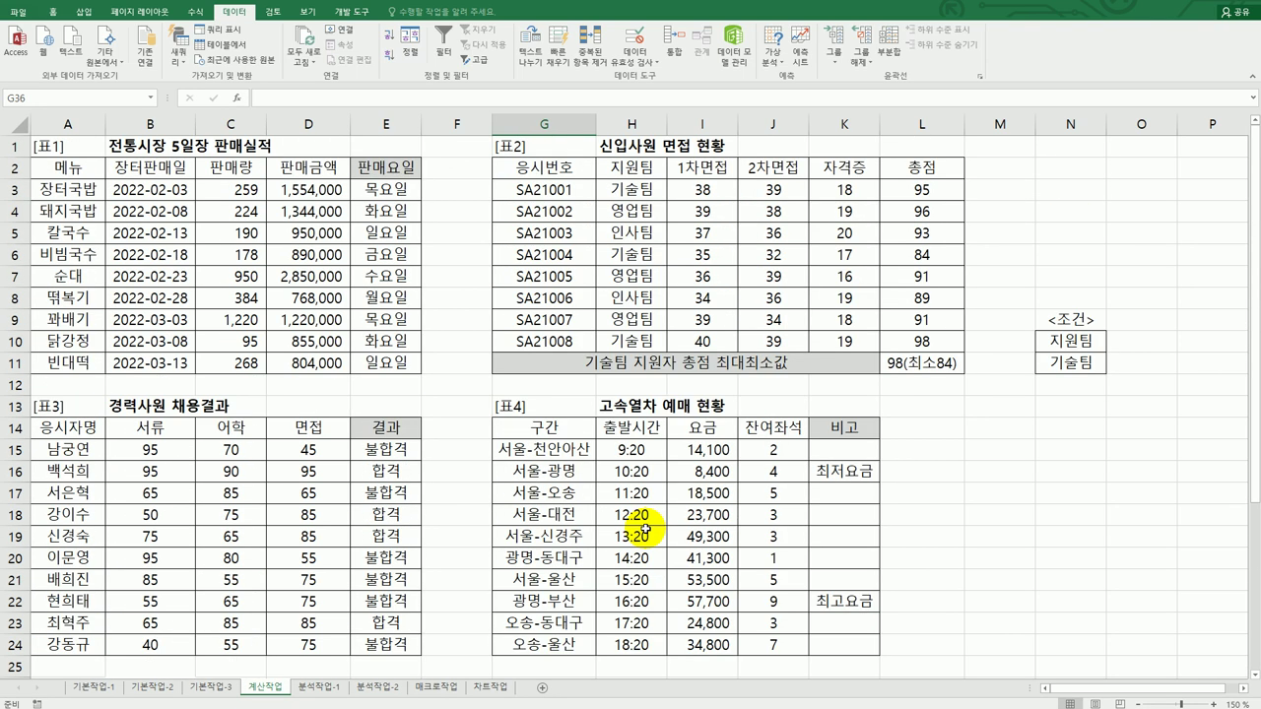
{"action": "scroll", "coordinate": [645, 529], "scroll_direction": "down", "scroll_amount": 3}
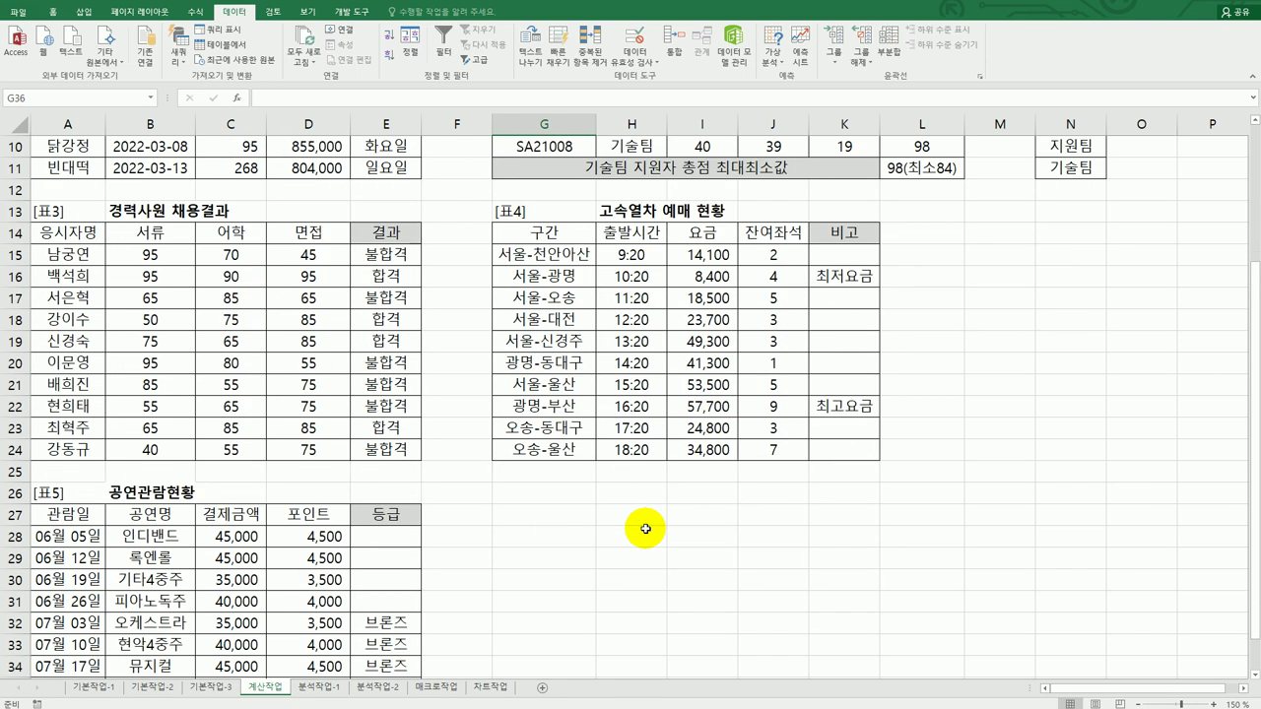
{"action": "scroll", "coordinate": [645, 529], "scroll_direction": "up", "scroll_amount": 3}
{"action": "key", "text": "alt+Tab"}
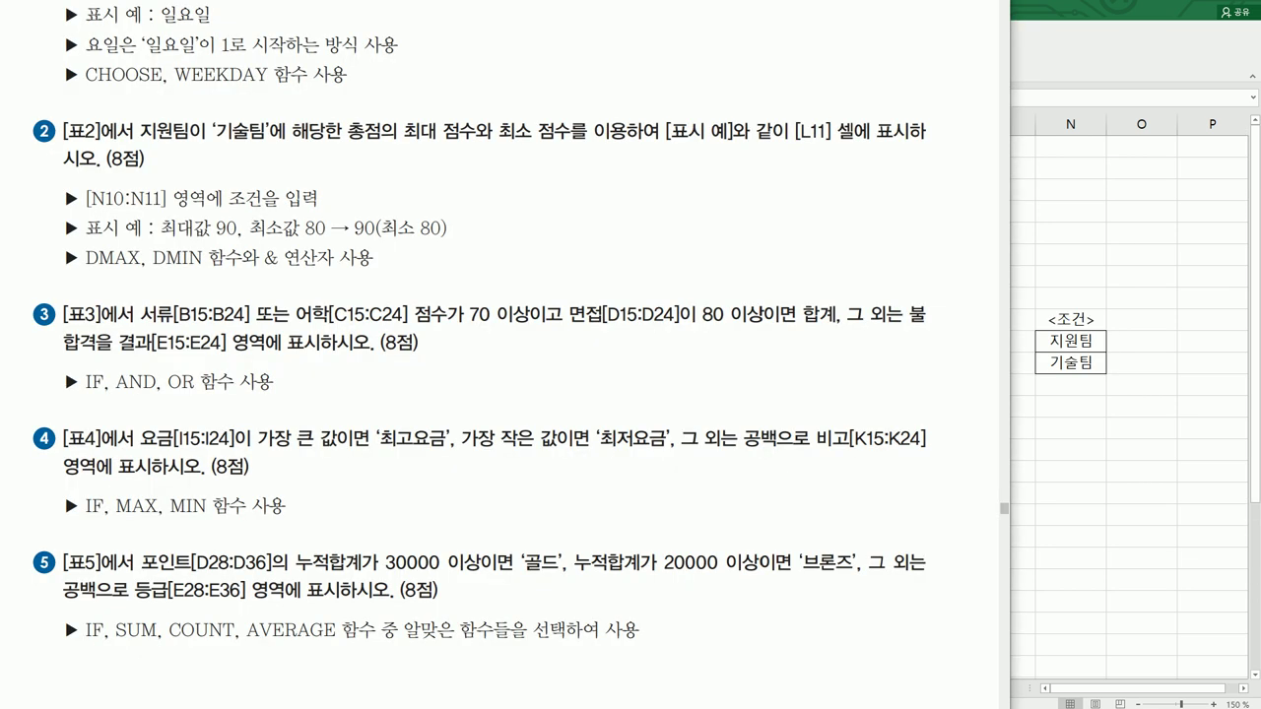
{"action": "left_click_drag", "start_coordinate": [64, 368], "coordinate": [934, 243]}
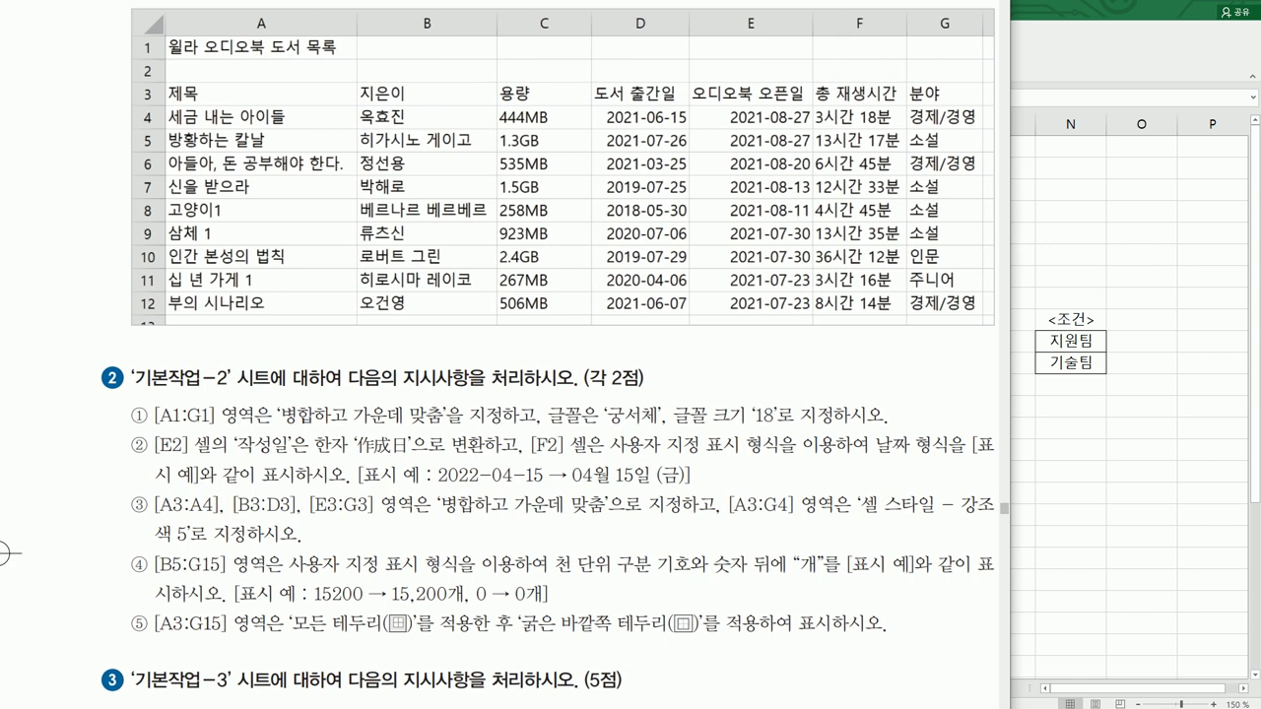
{"action": "scroll", "coordinate": [503, 355], "scroll_direction": "down", "scroll_amount": 10}
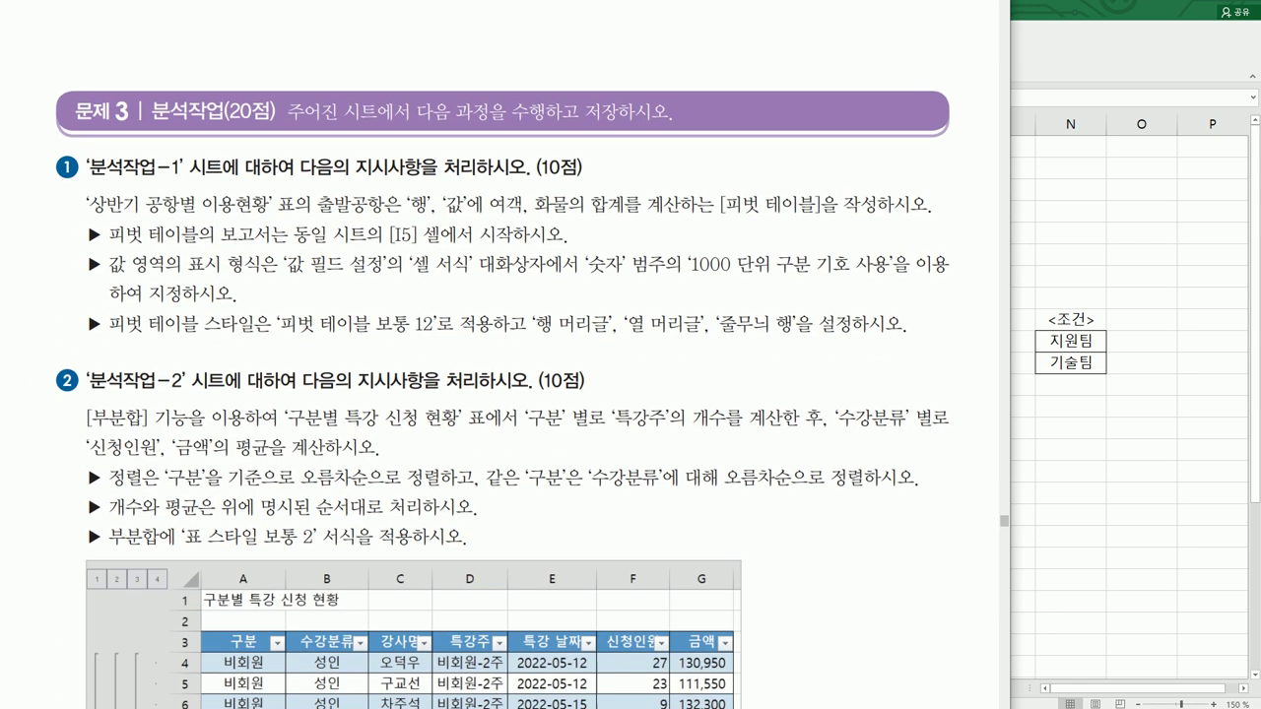
{"action": "scroll", "coordinate": [687, 522], "scroll_direction": "down", "scroll_amount": 4}
{"action": "scroll", "coordinate": [687, 522], "scroll_direction": "up", "scroll_amount": 4}
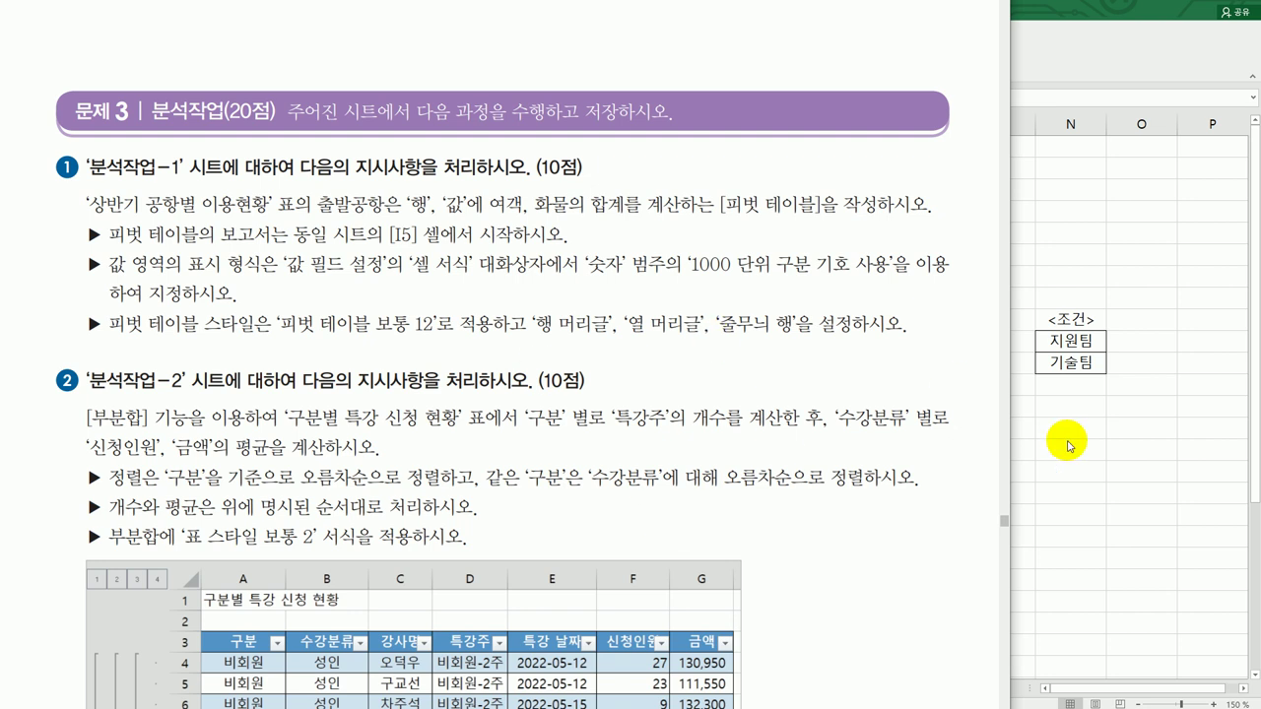
Open the 분석작업-1 sheet and recheck its pivot table requirements in the task document.
{"action": "left_click", "coordinate": [1117, 523]}
{"action": "left_click", "coordinate": [320, 686]}
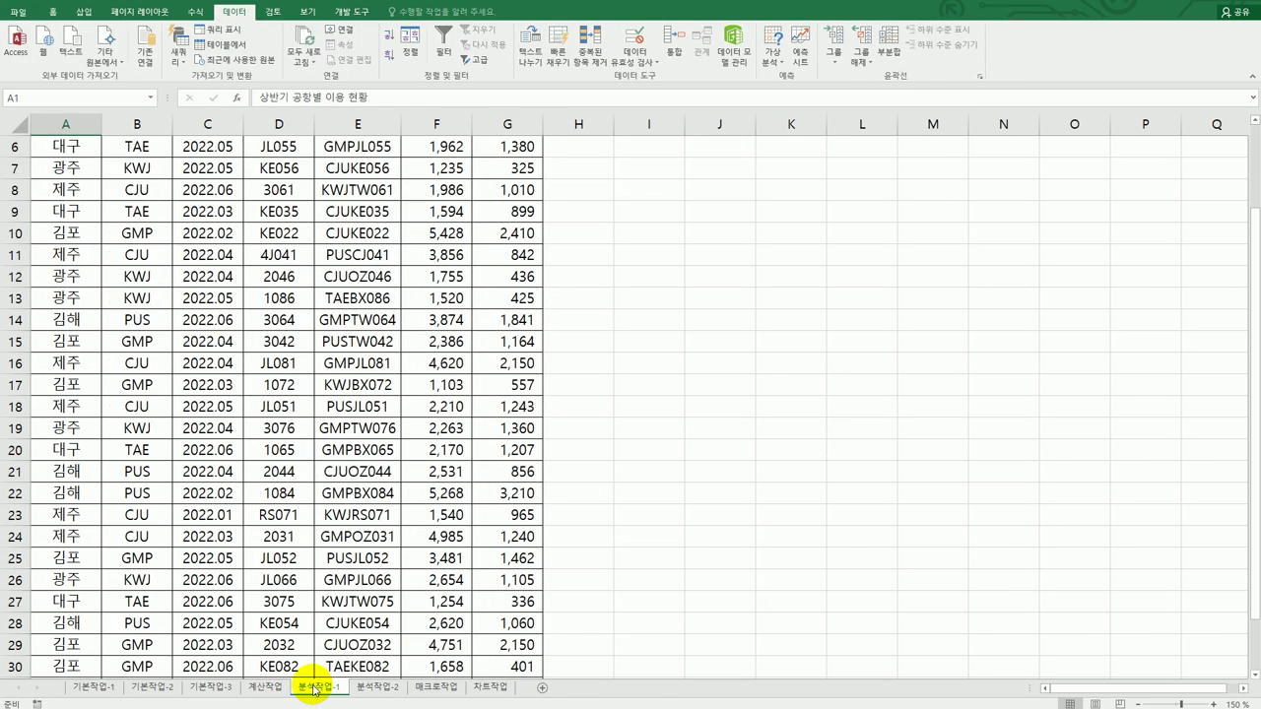
{"action": "key", "text": "alt+Tab"}
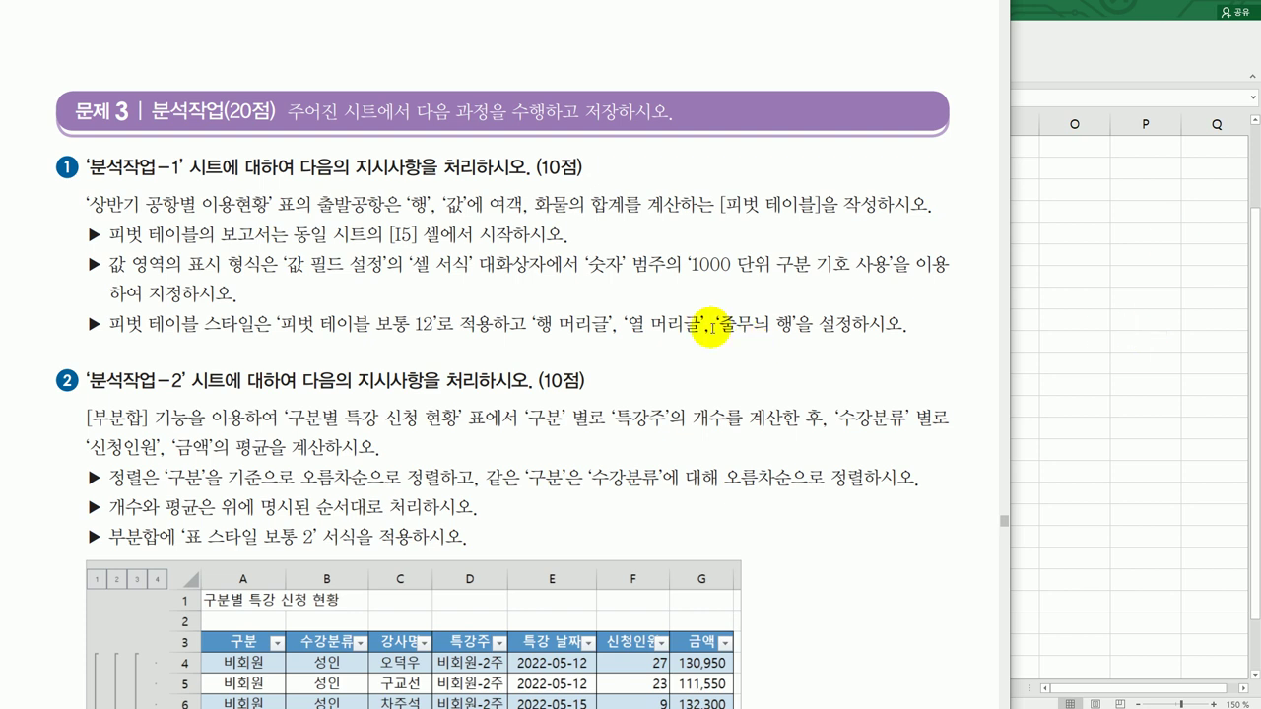
{"action": "left_click", "coordinate": [1070, 361]}
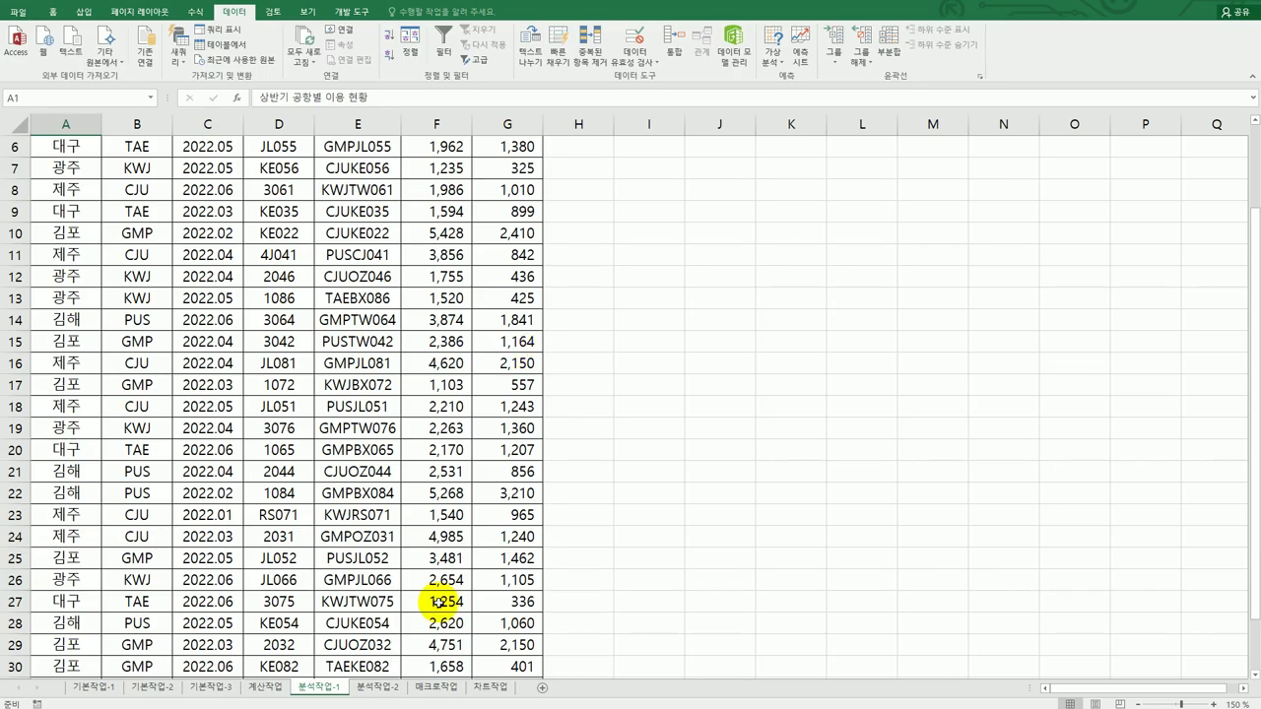
{"action": "scroll", "coordinate": [831, 473], "scroll_direction": "up", "scroll_amount": 2}
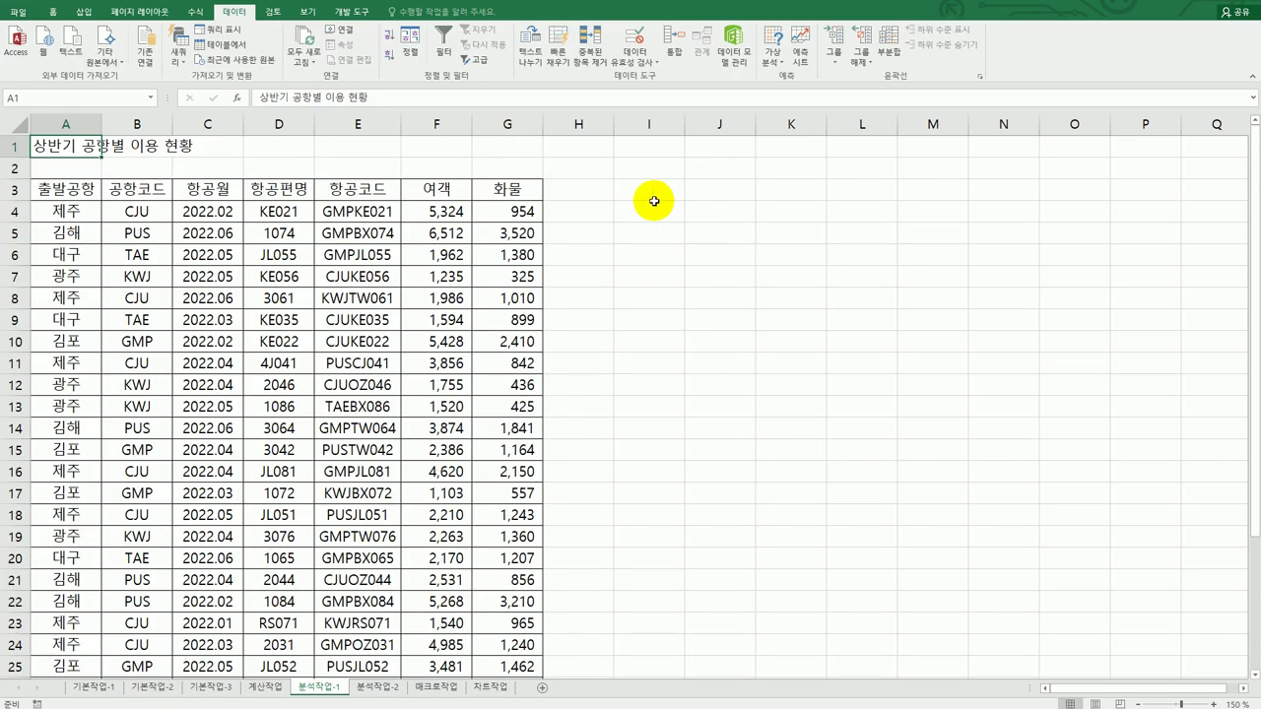
Insert a pivot table from the range A3:G33 on the existing 분석작업-1 worksheet, starting at cell I5.
{"action": "left_click", "coordinate": [267, 276]}
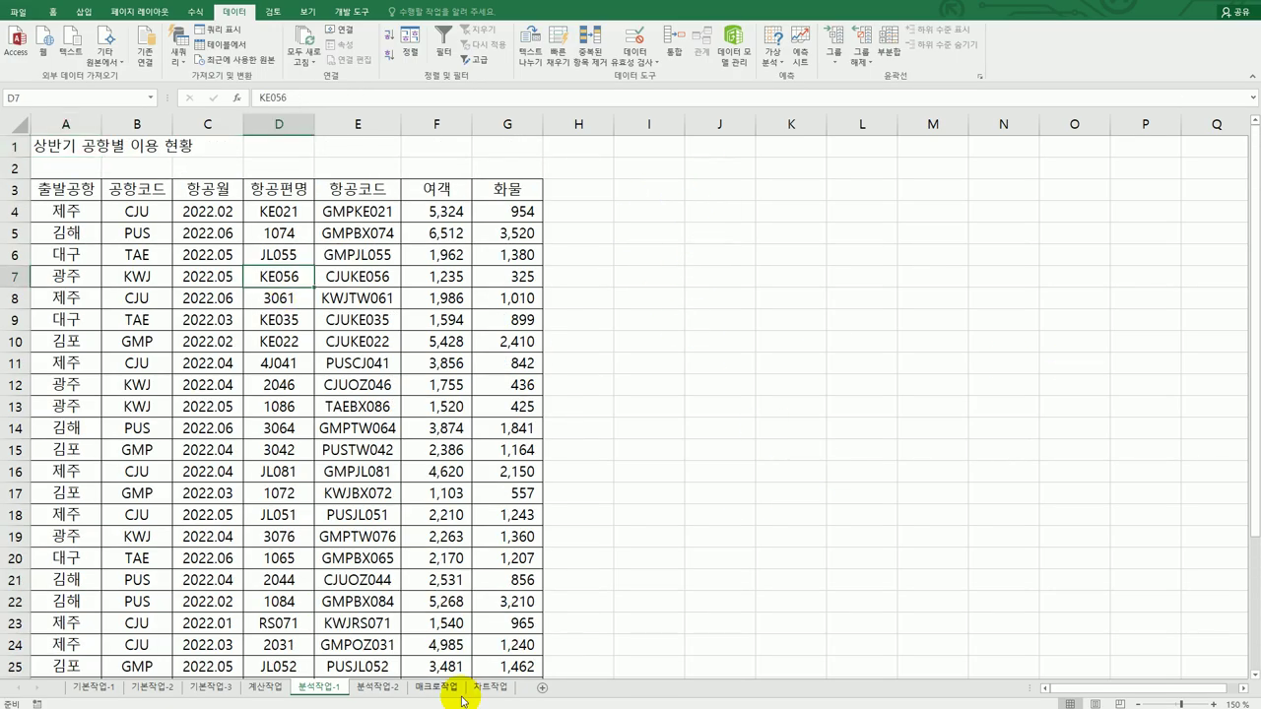
{"action": "left_click", "coordinate": [86, 14]}
{"action": "left_click", "coordinate": [52, 44]}
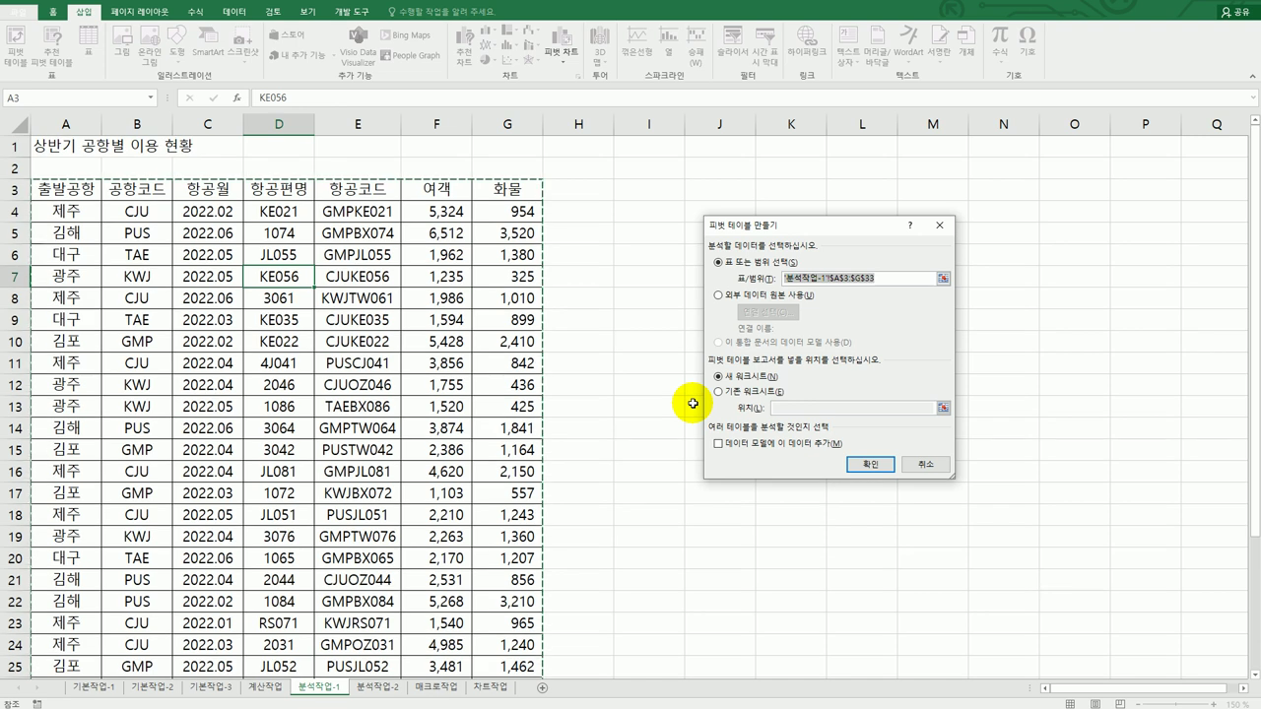
{"action": "scroll", "coordinate": [533, 446], "scroll_direction": "down", "scroll_amount": 3}
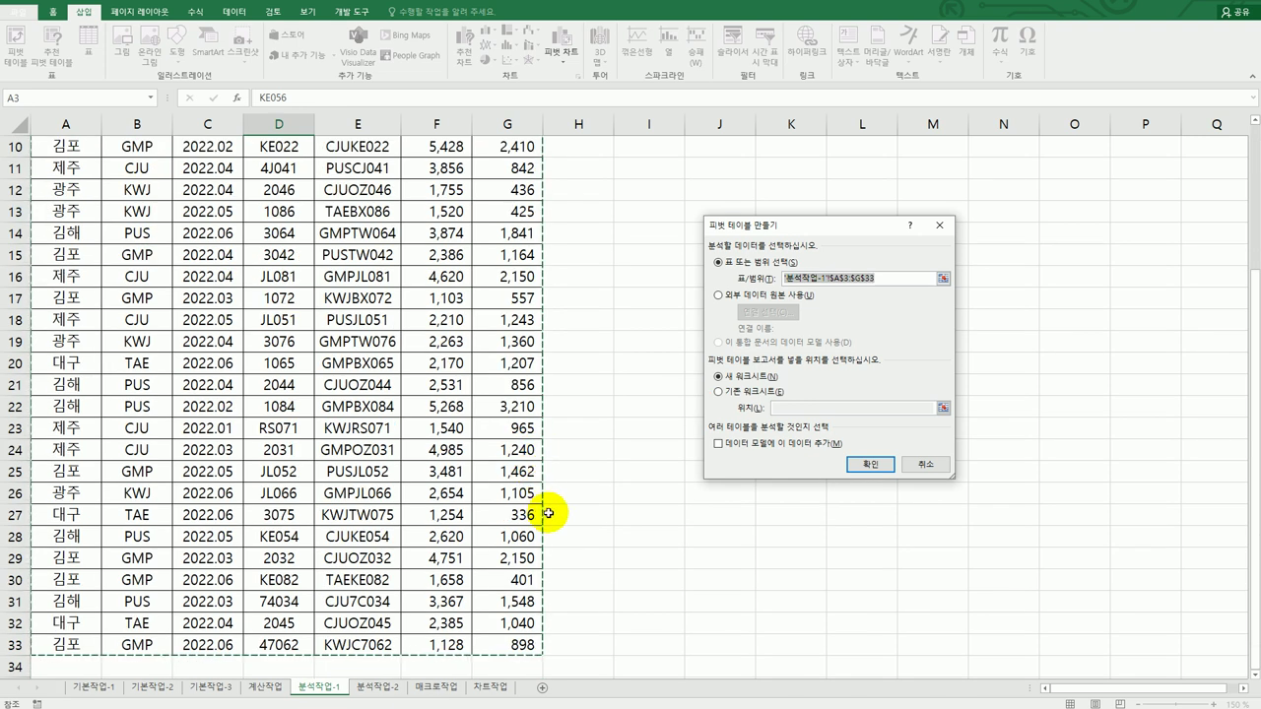
{"action": "left_click", "coordinate": [731, 391]}
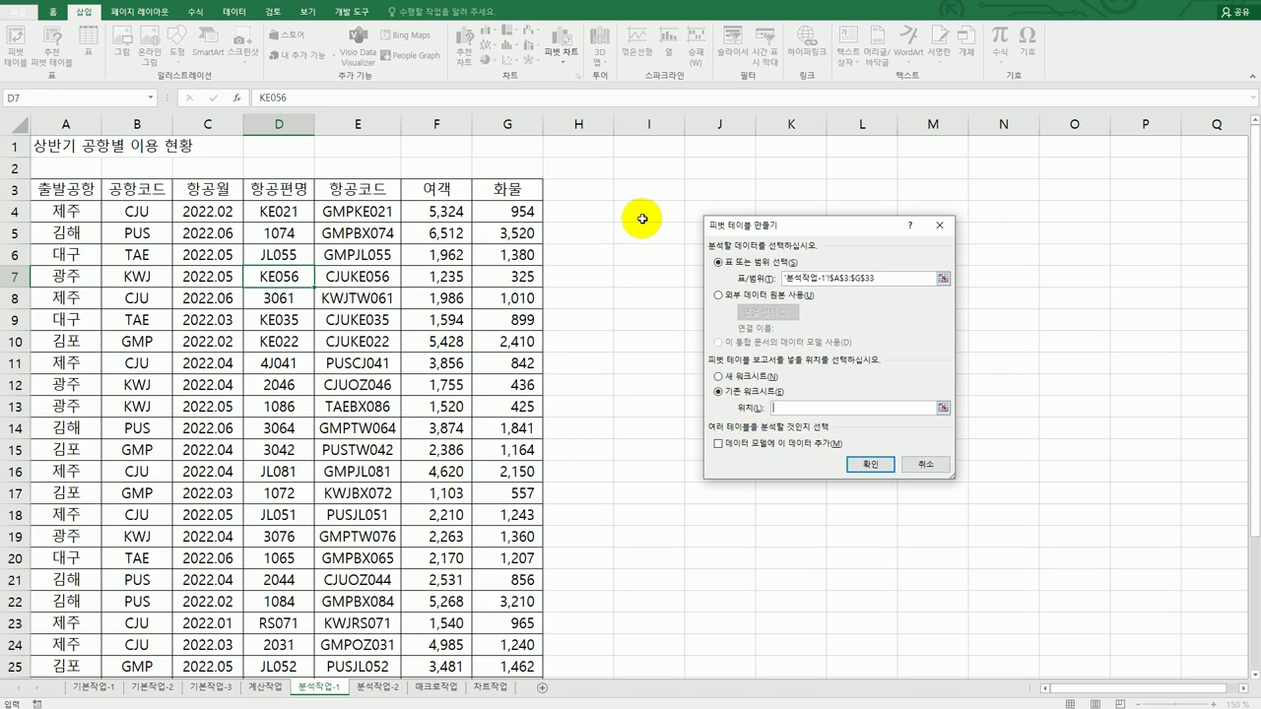
{"action": "left_click", "coordinate": [647, 232]}
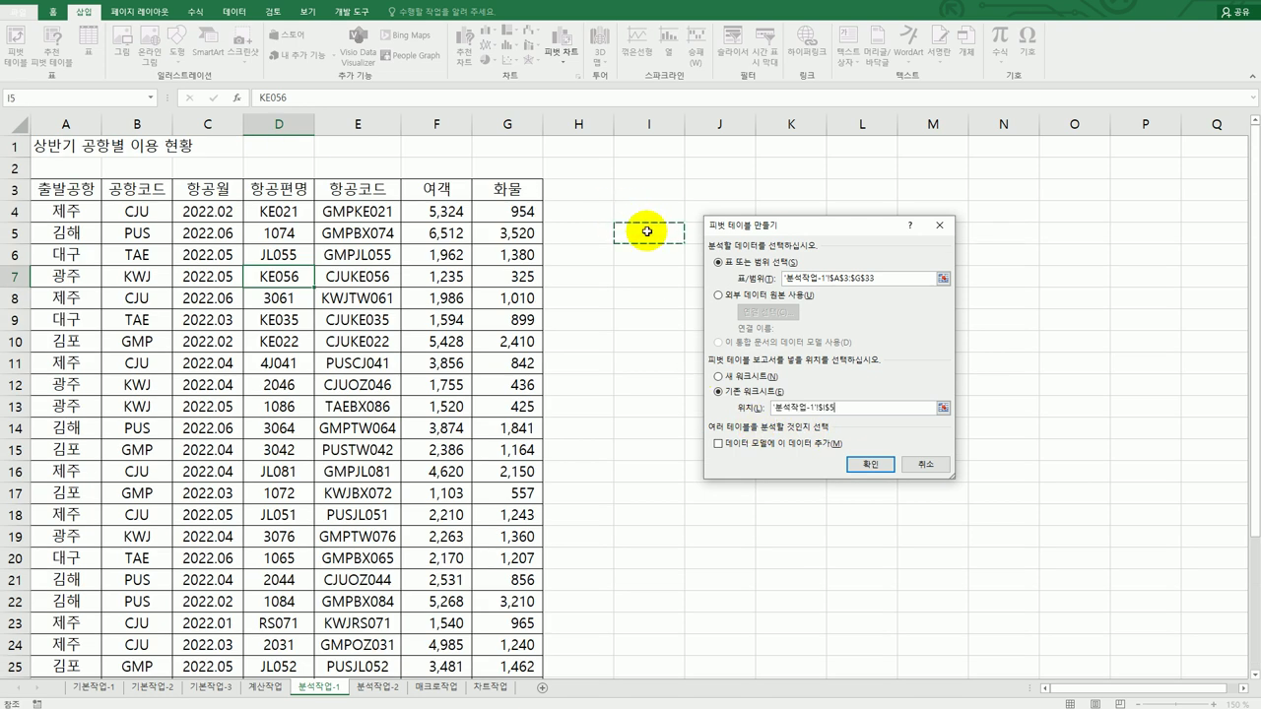
{"action": "left_click", "coordinate": [871, 469]}
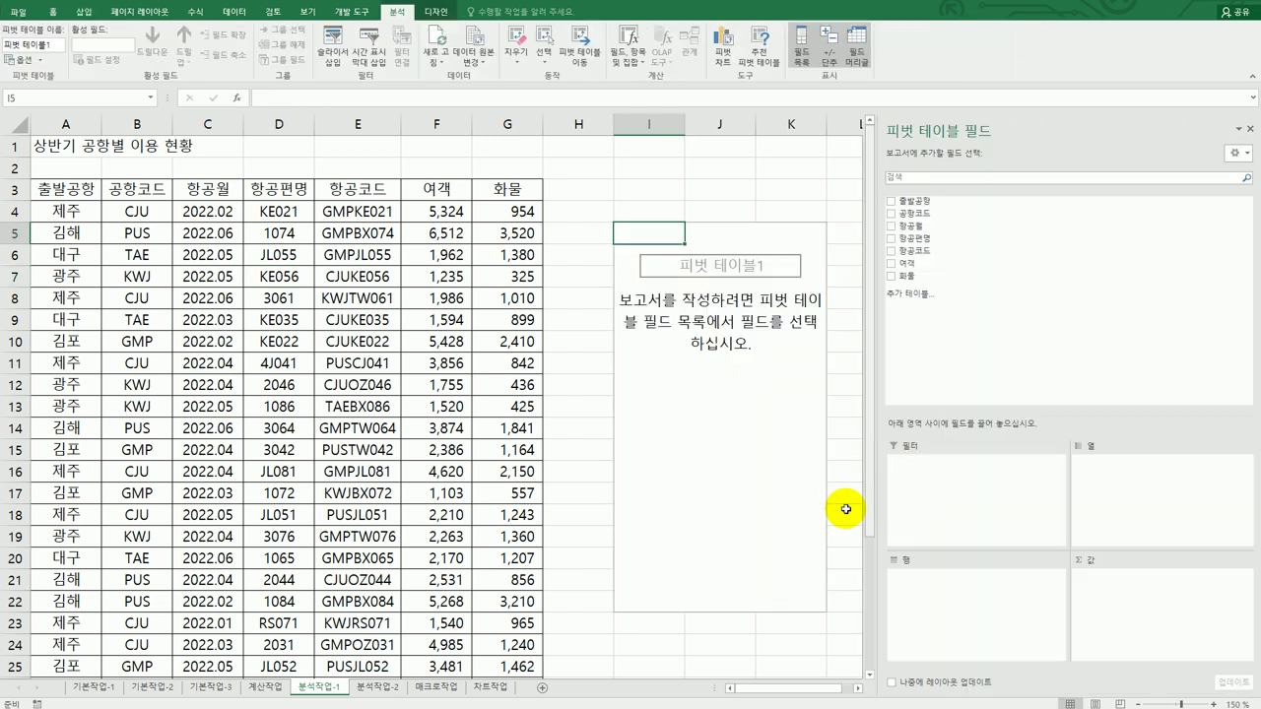
Place 출발공항 in the pivot table's rows and add 여객 and 화물 as summed values.
{"action": "left_click", "coordinate": [857, 690]}
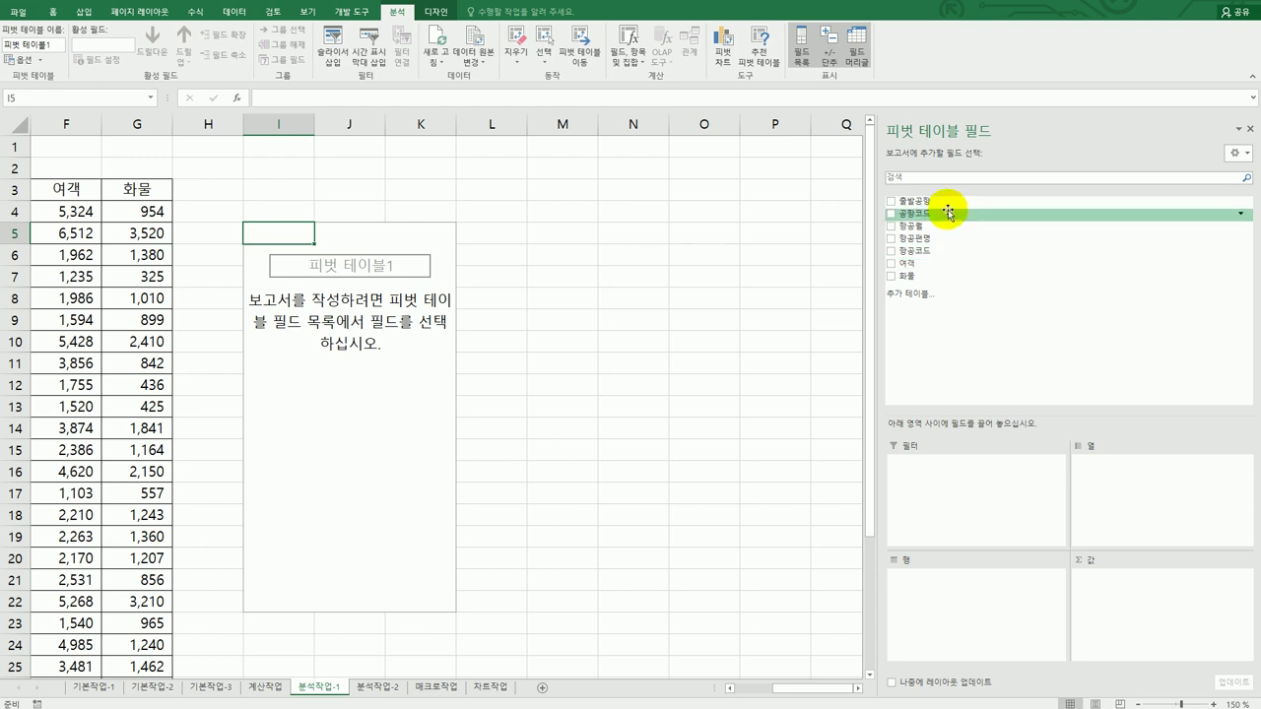
{"action": "left_click_drag", "start_coordinate": [943, 201], "coordinate": [949, 589]}
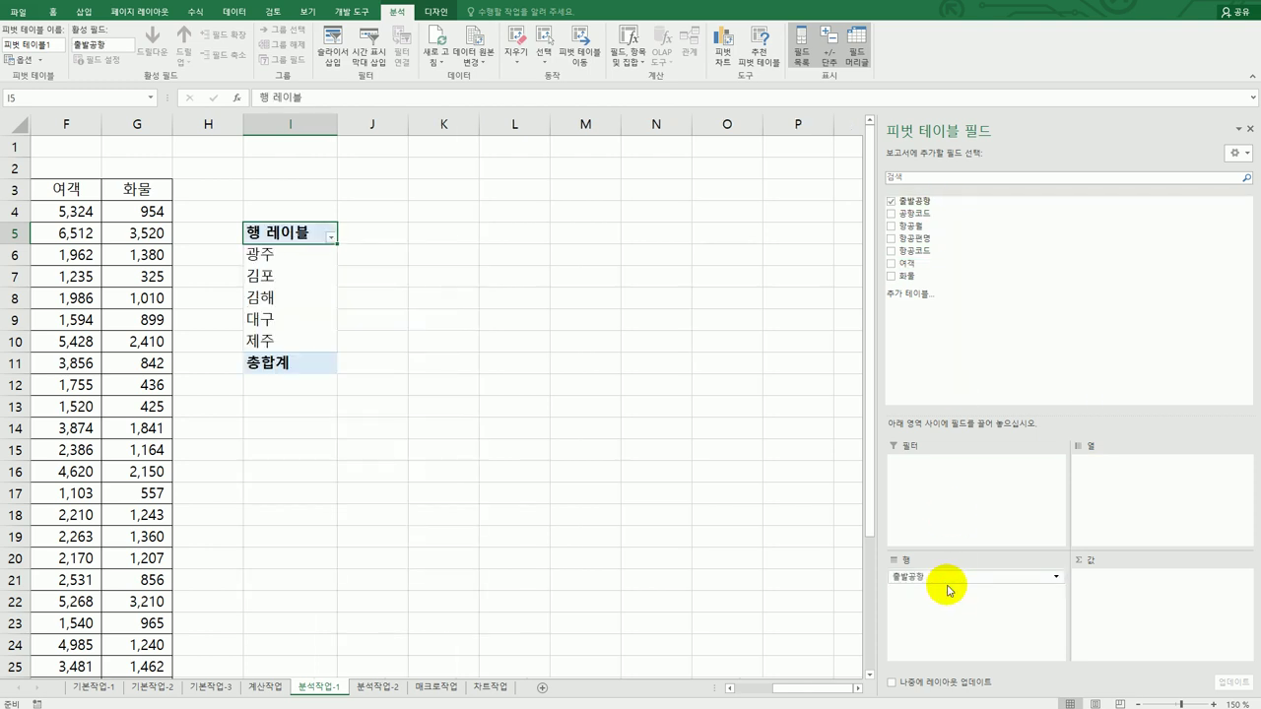
{"action": "left_click_drag", "start_coordinate": [949, 263], "coordinate": [1108, 603]}
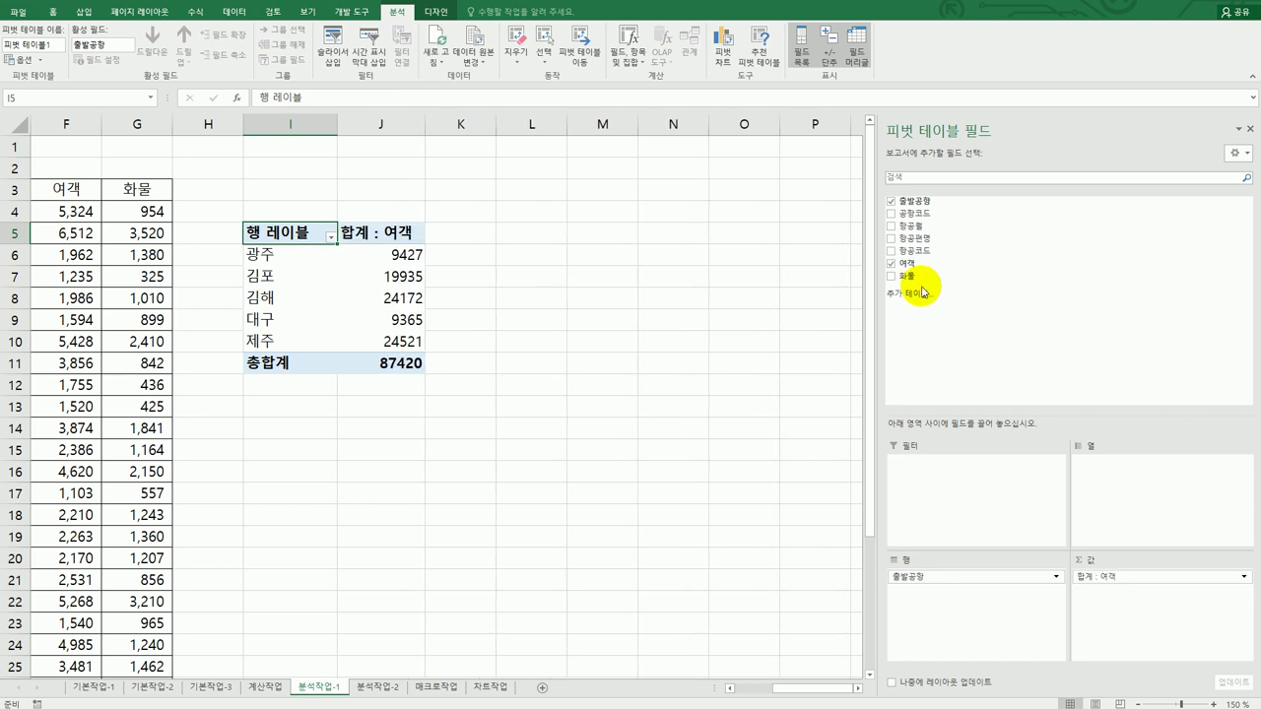
{"action": "left_click_drag", "start_coordinate": [919, 277], "coordinate": [1092, 620]}
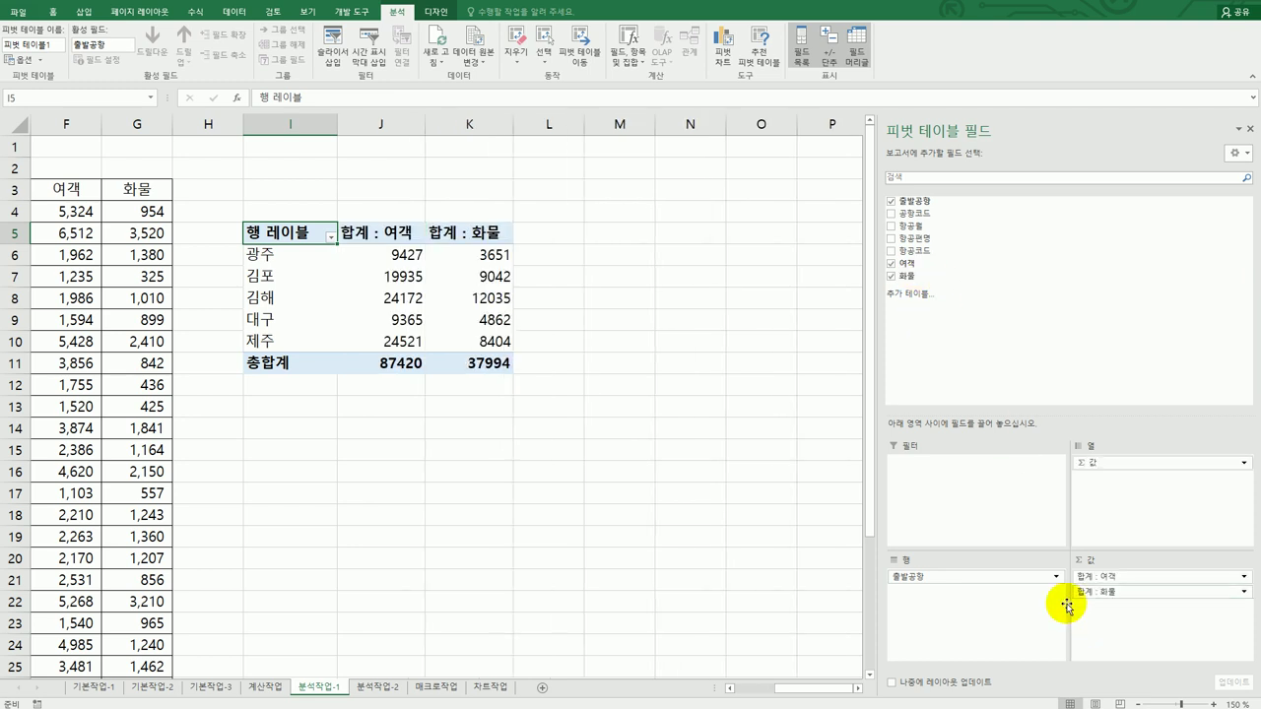
Format the pivot table's 합계 : 여객 value field as 숫자 with the 1000 단위 구분 기호.
{"action": "key", "text": "alt+Tab"}
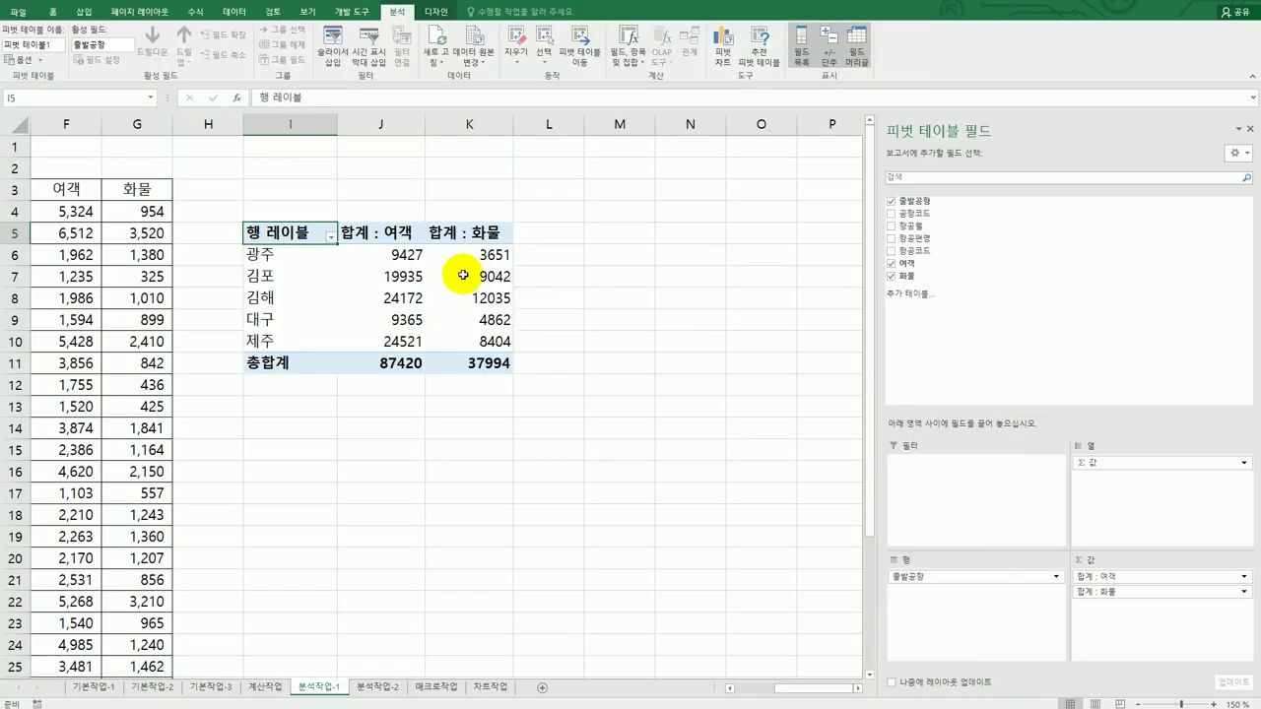
{"action": "left_click", "coordinate": [397, 236]}
{"action": "double_click", "coordinate": [397, 236]}
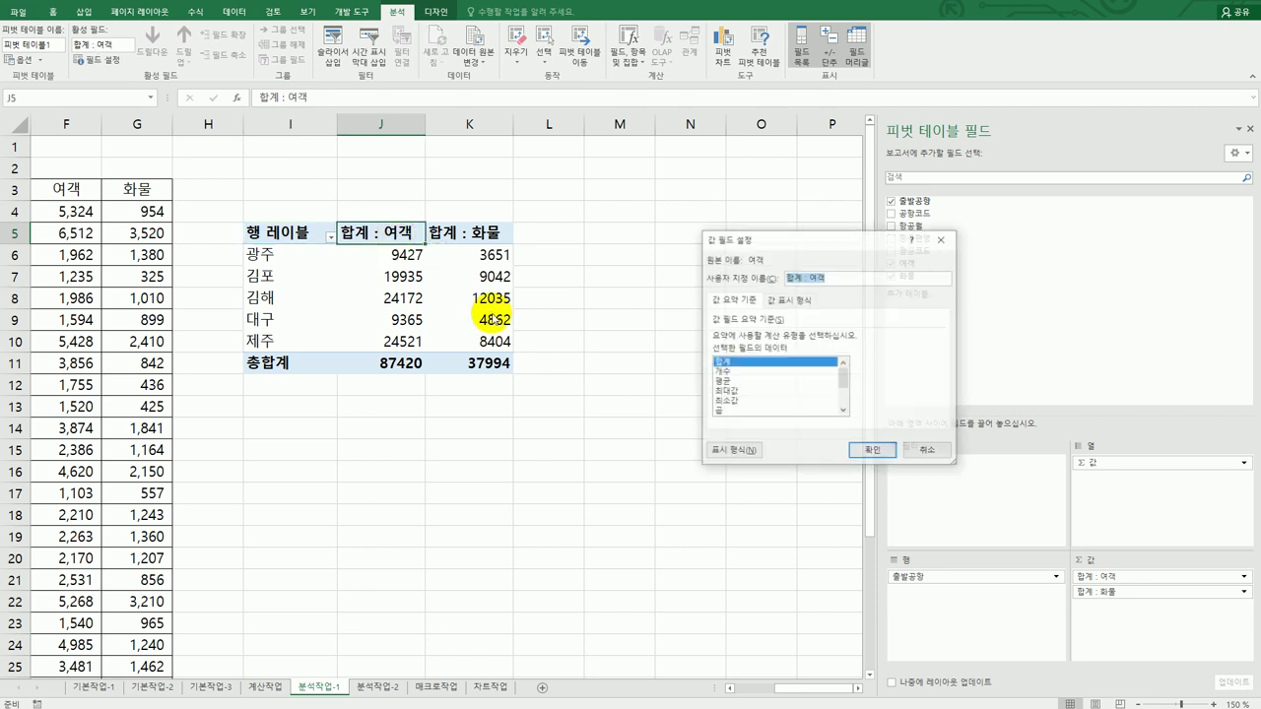
{"action": "left_click", "coordinate": [734, 452]}
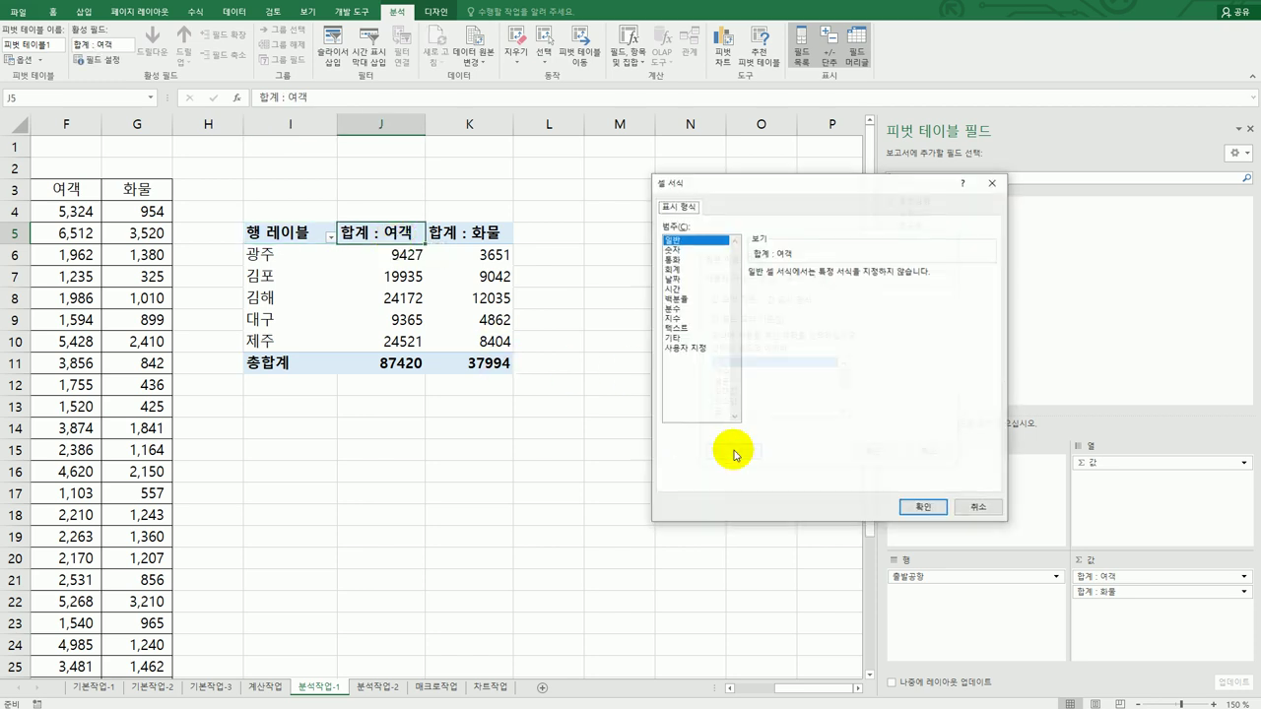
{"action": "left_click", "coordinate": [673, 249]}
{"action": "left_click", "coordinate": [818, 293]}
{"action": "left_click", "coordinate": [917, 508]}
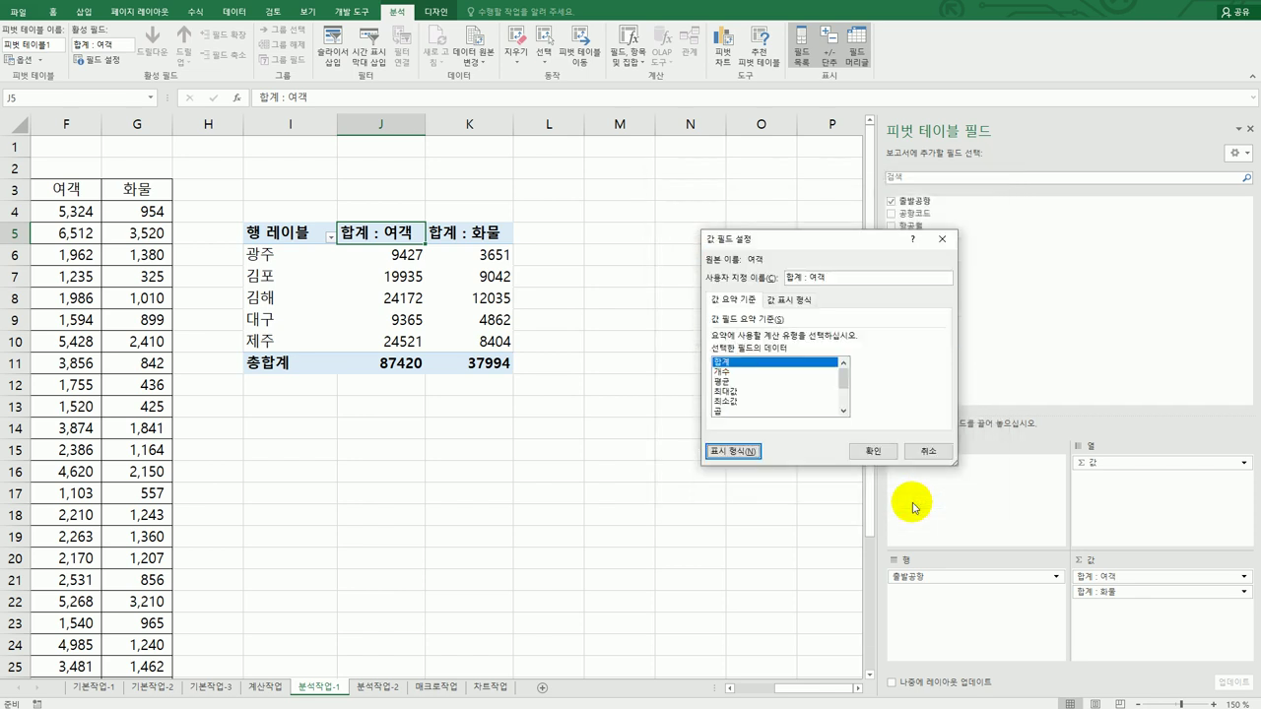
{"action": "left_click", "coordinate": [880, 452]}
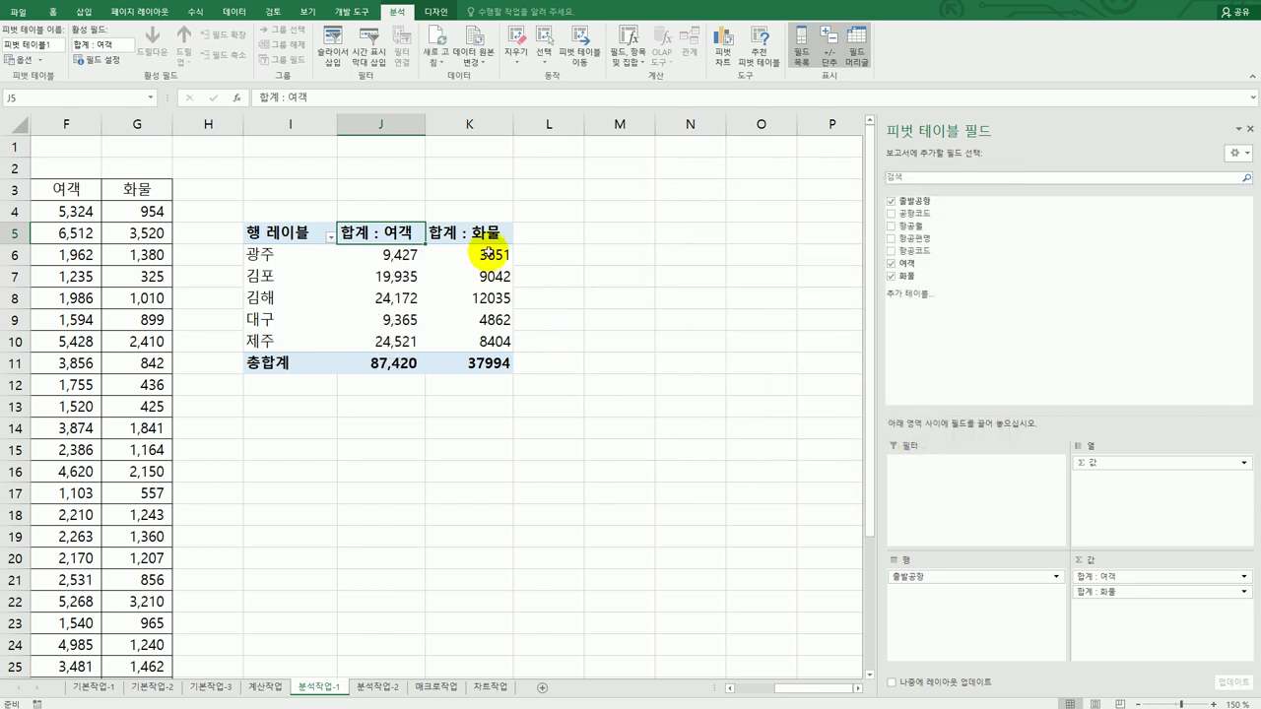
Format the pivot table's 합계 : 화물 value field as 숫자 with the 1000 단위 구분 기호.
{"action": "left_click", "coordinate": [480, 232]}
{"action": "double_click", "coordinate": [481, 232]}
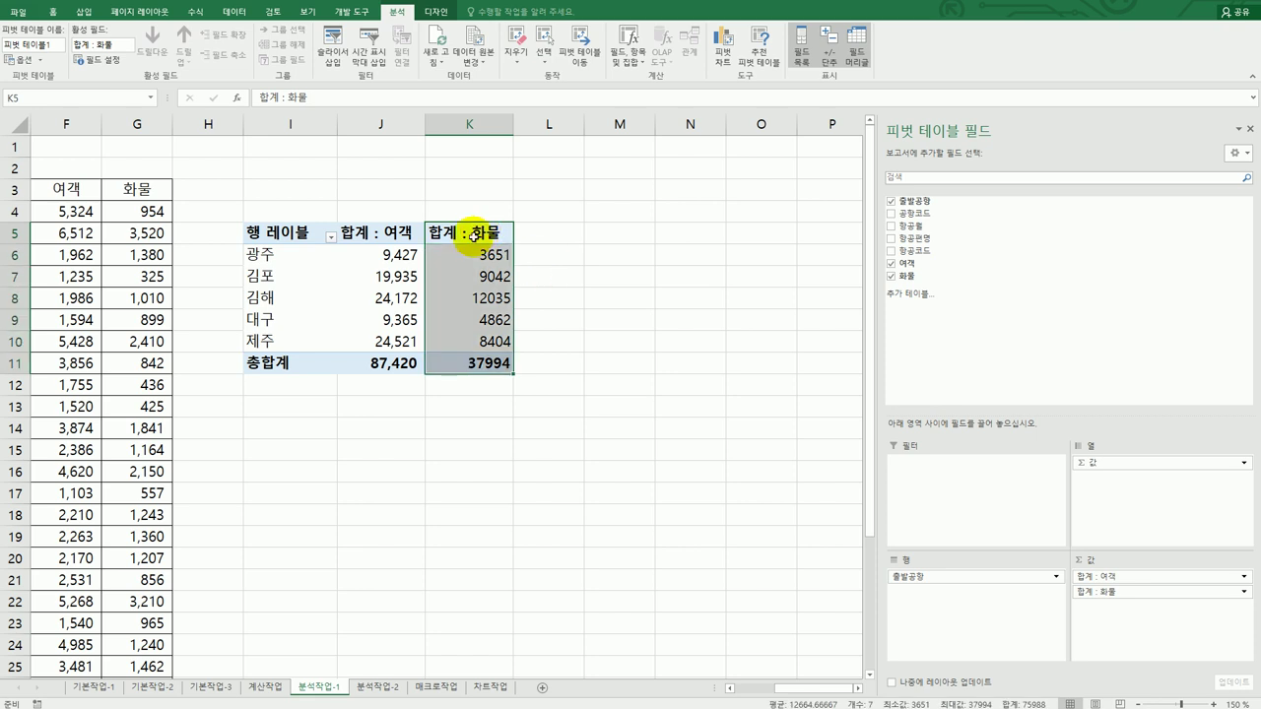
{"action": "left_click", "coordinate": [717, 454]}
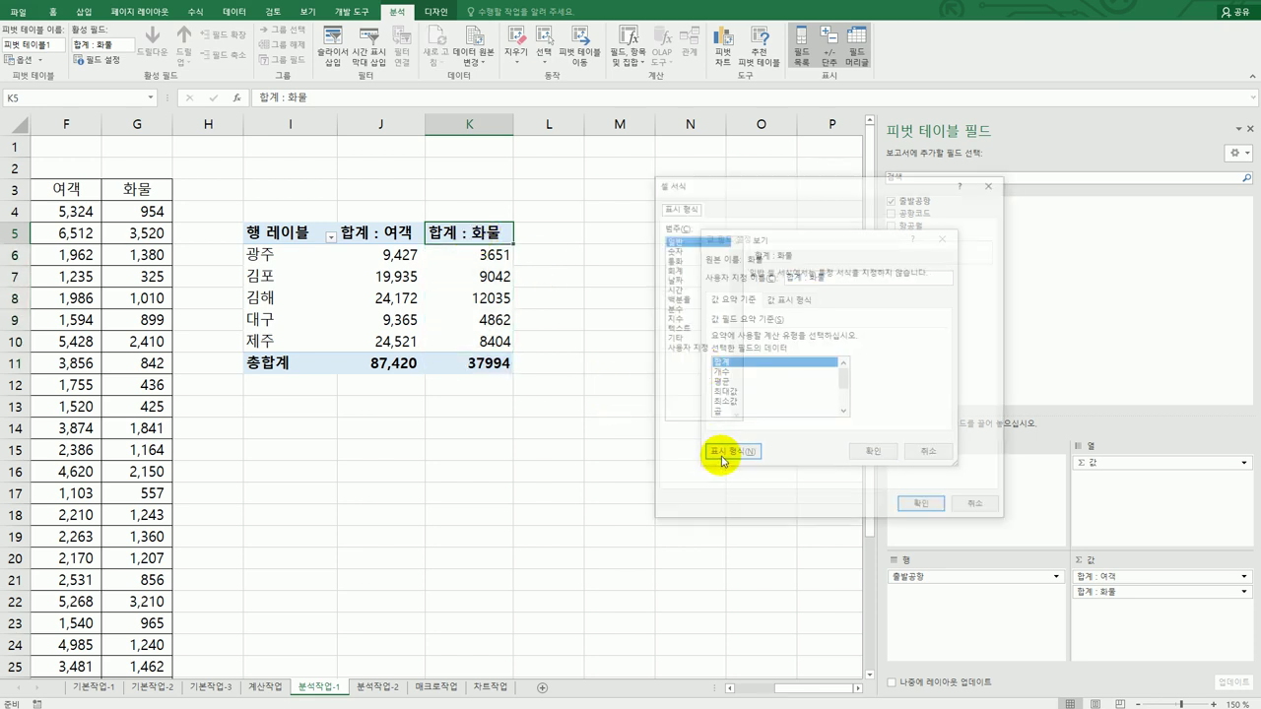
{"action": "left_click", "coordinate": [671, 249]}
{"action": "left_click", "coordinate": [755, 293]}
{"action": "left_click", "coordinate": [924, 509]}
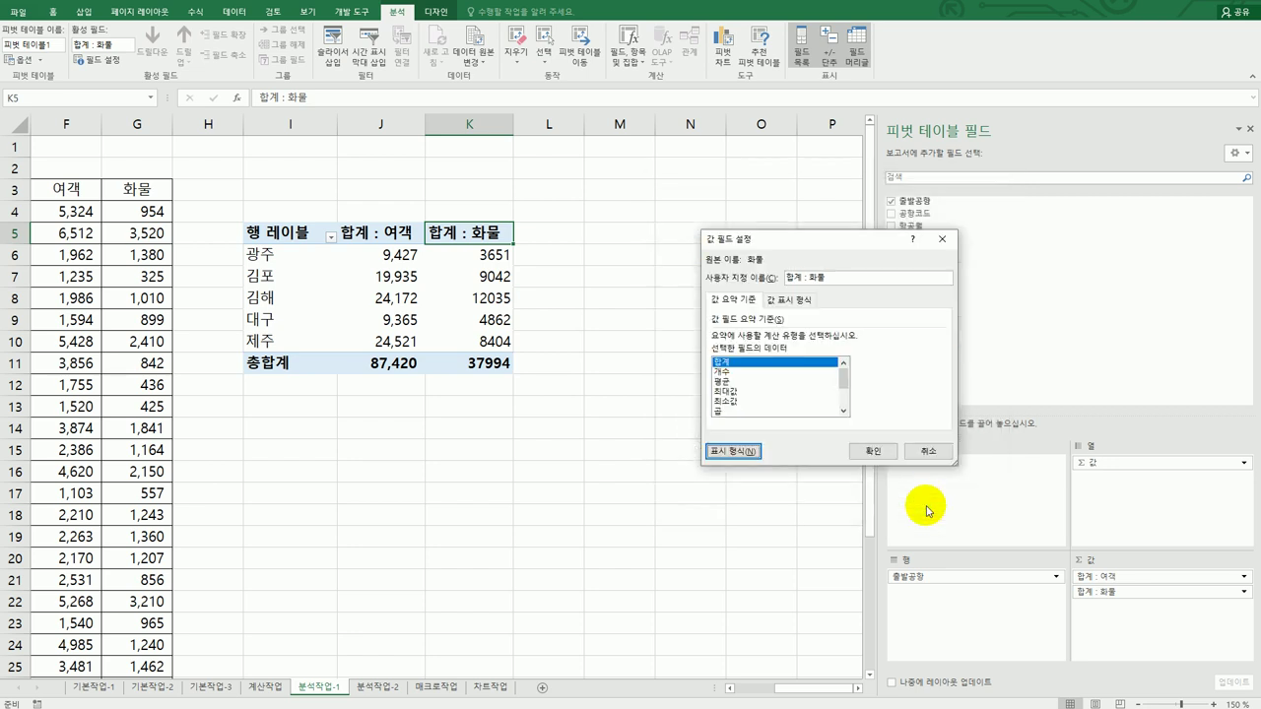
{"action": "left_click", "coordinate": [871, 452]}
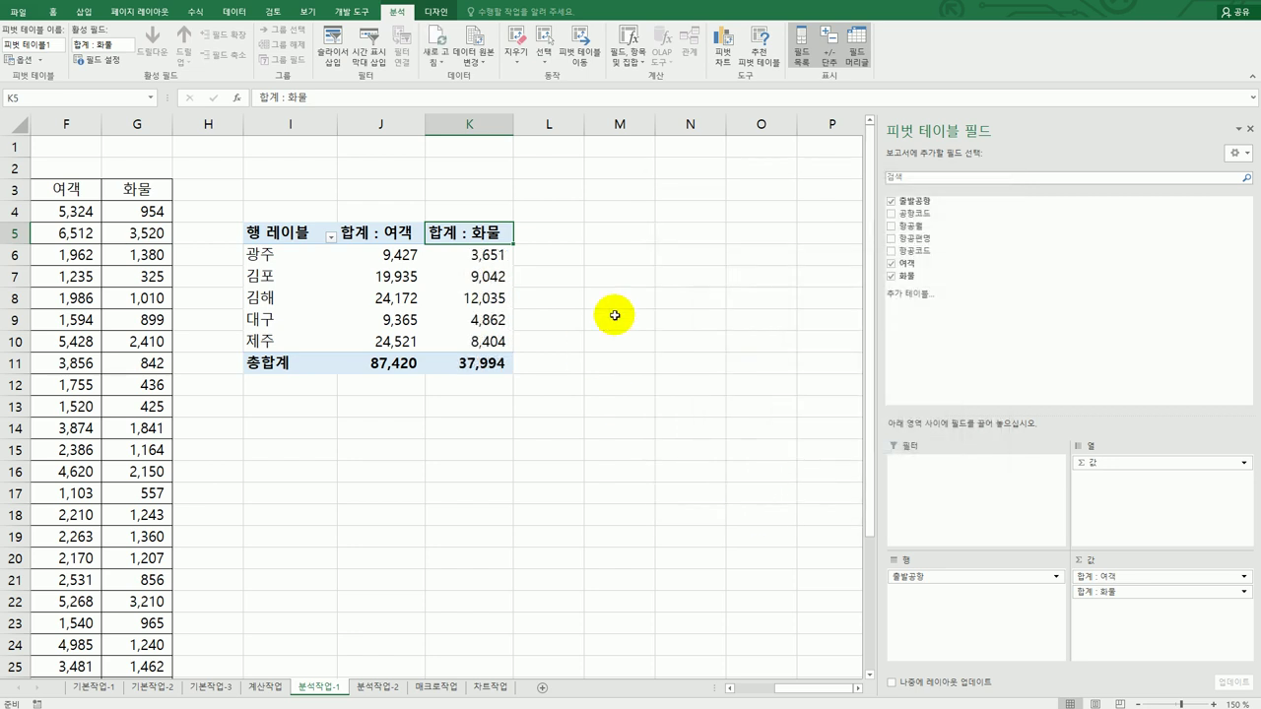
Apply the pivot style 피벗 테이블 보통 12 and enable 줄무늬 행, checking against the task document.
{"action": "key", "text": "alt+Tab"}
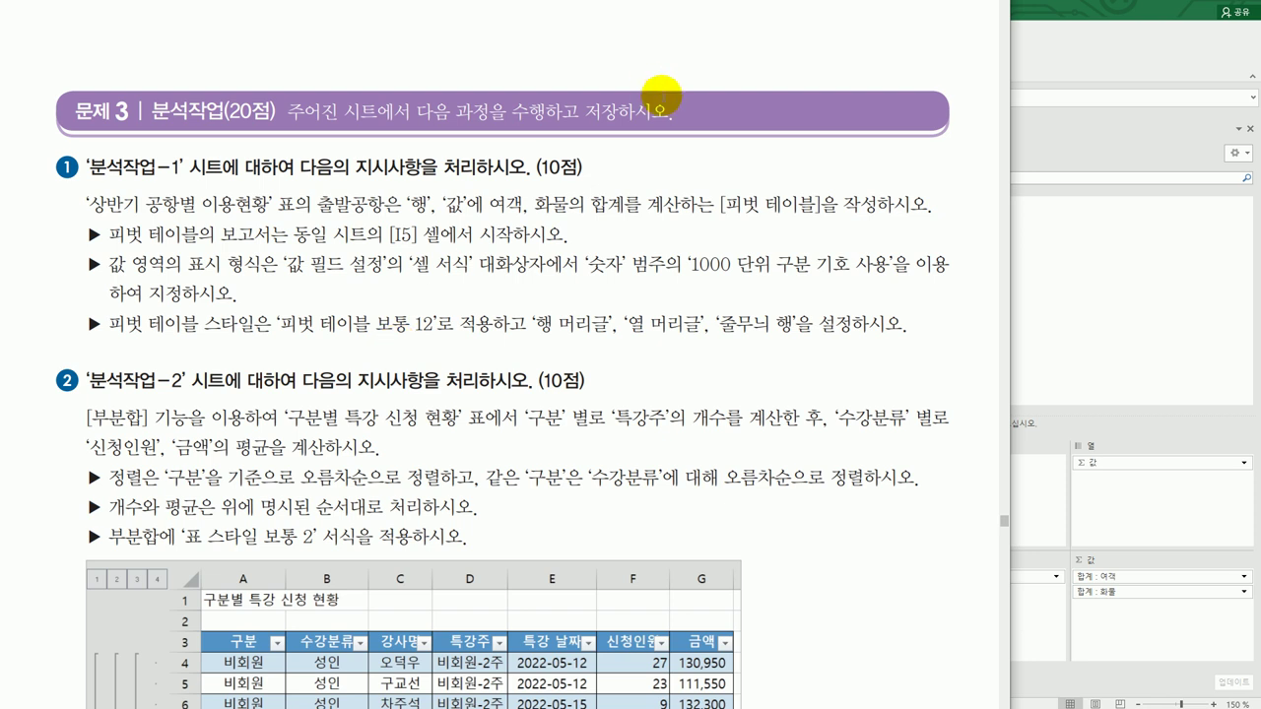
{"action": "left_click", "coordinate": [1107, 290]}
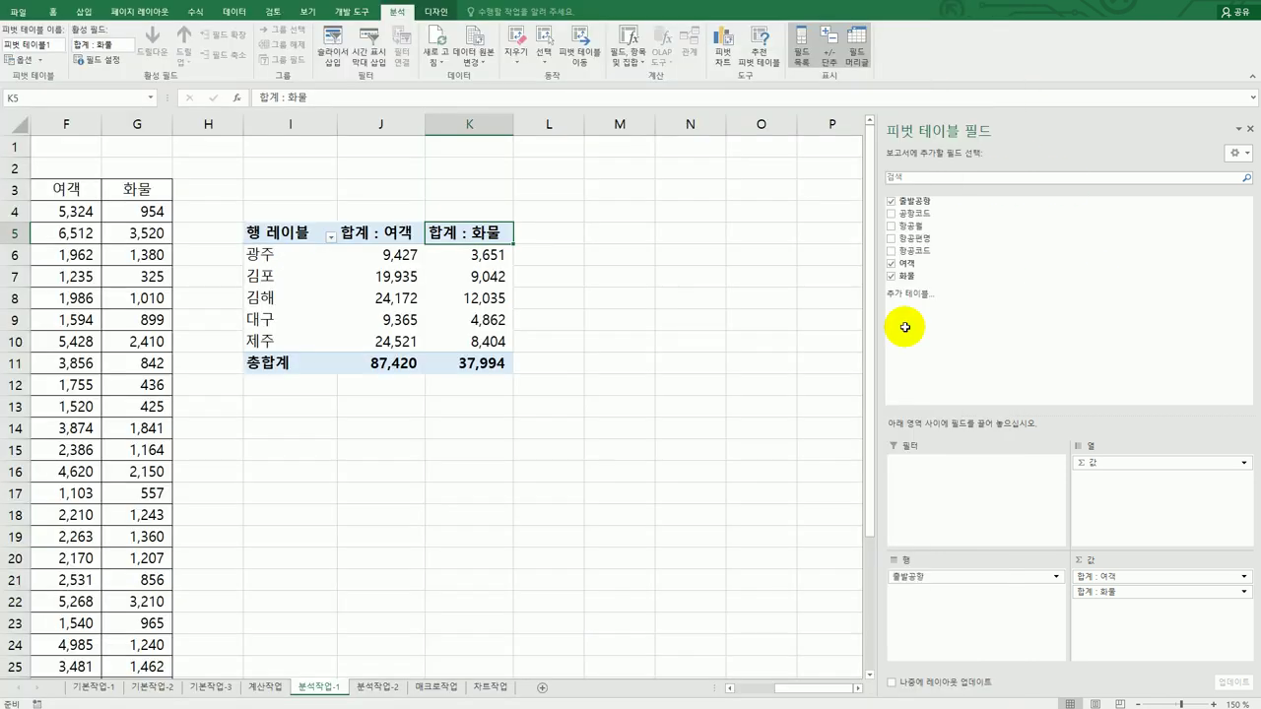
{"action": "left_click", "coordinate": [386, 298]}
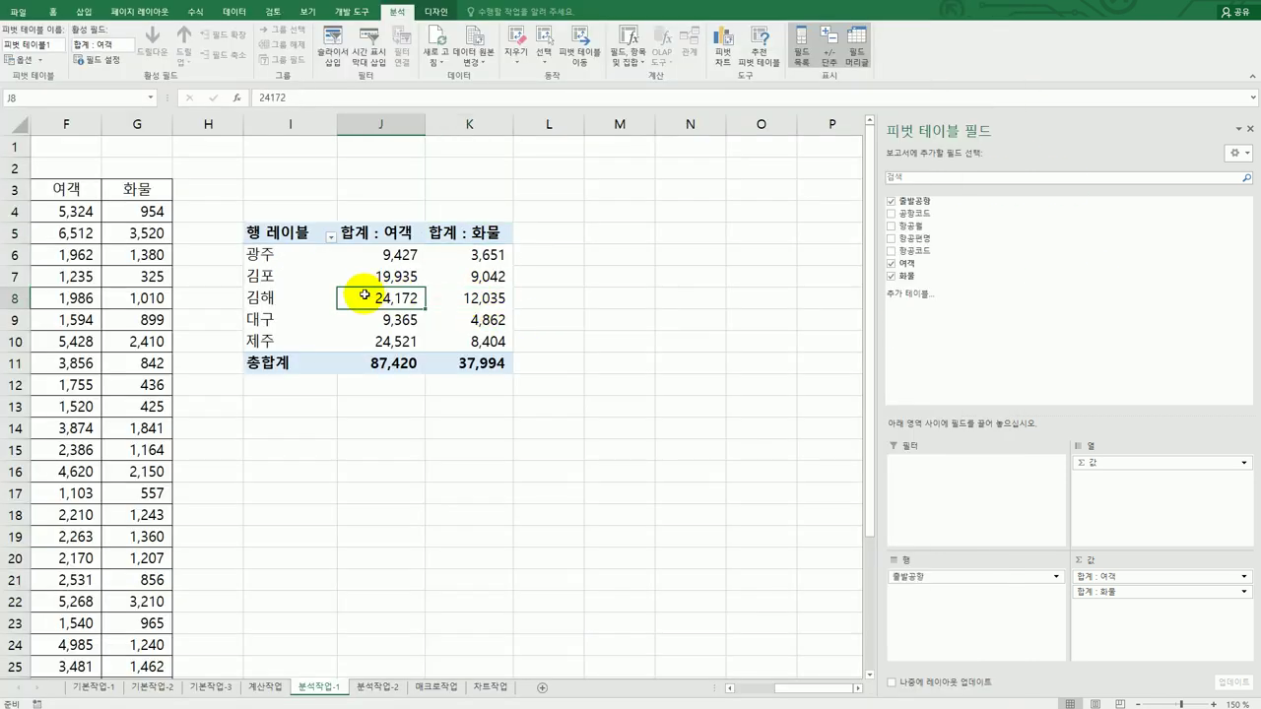
{"action": "left_click", "coordinate": [436, 12]}
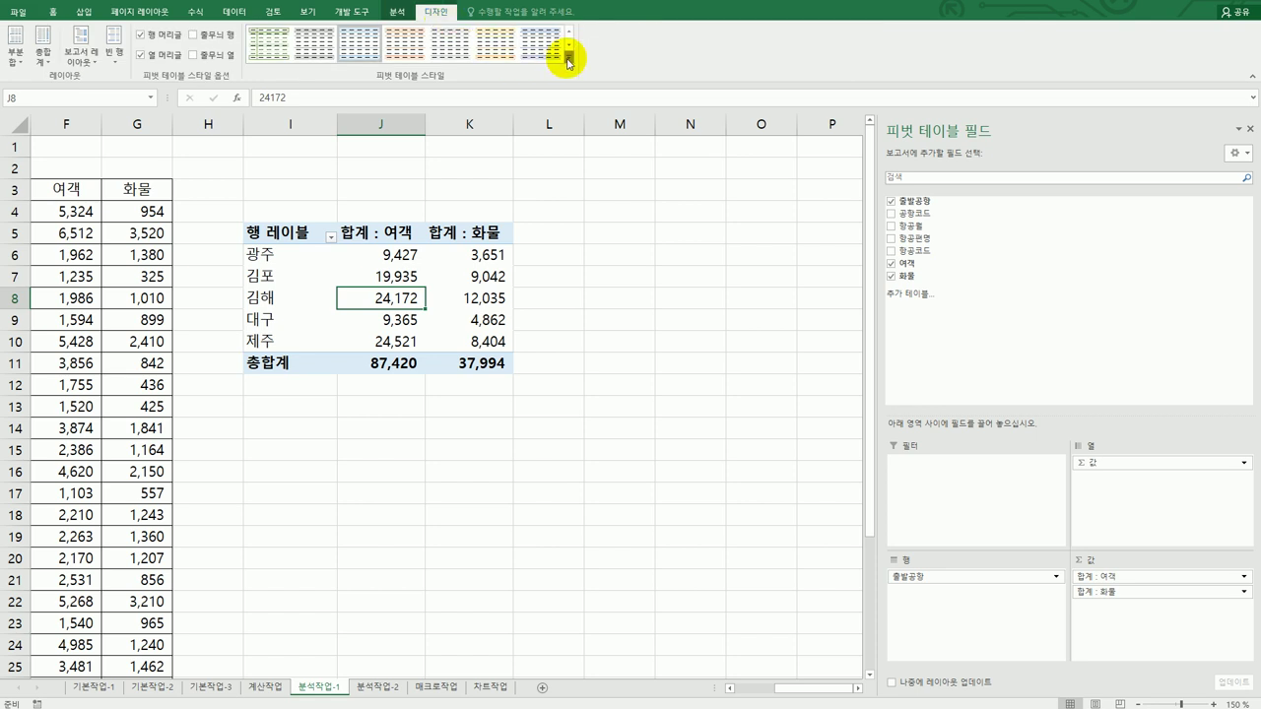
{"action": "left_click", "coordinate": [568, 57]}
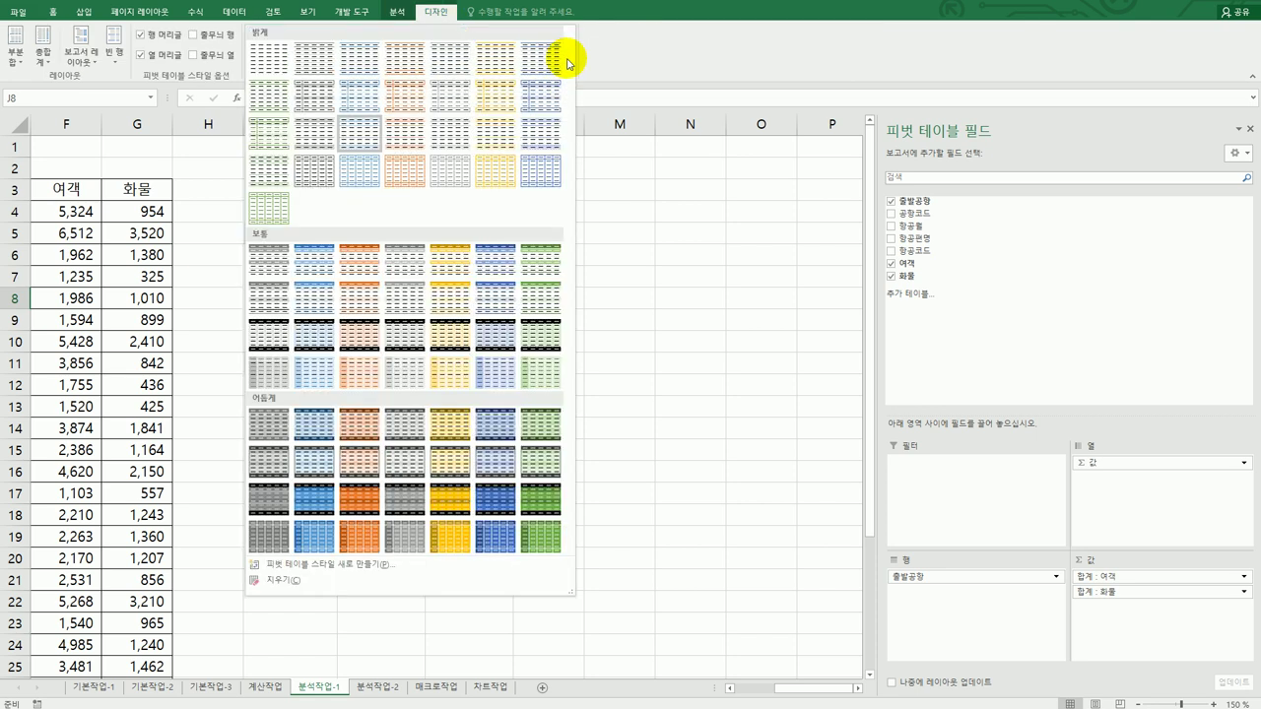
{"action": "left_click", "coordinate": [452, 309]}
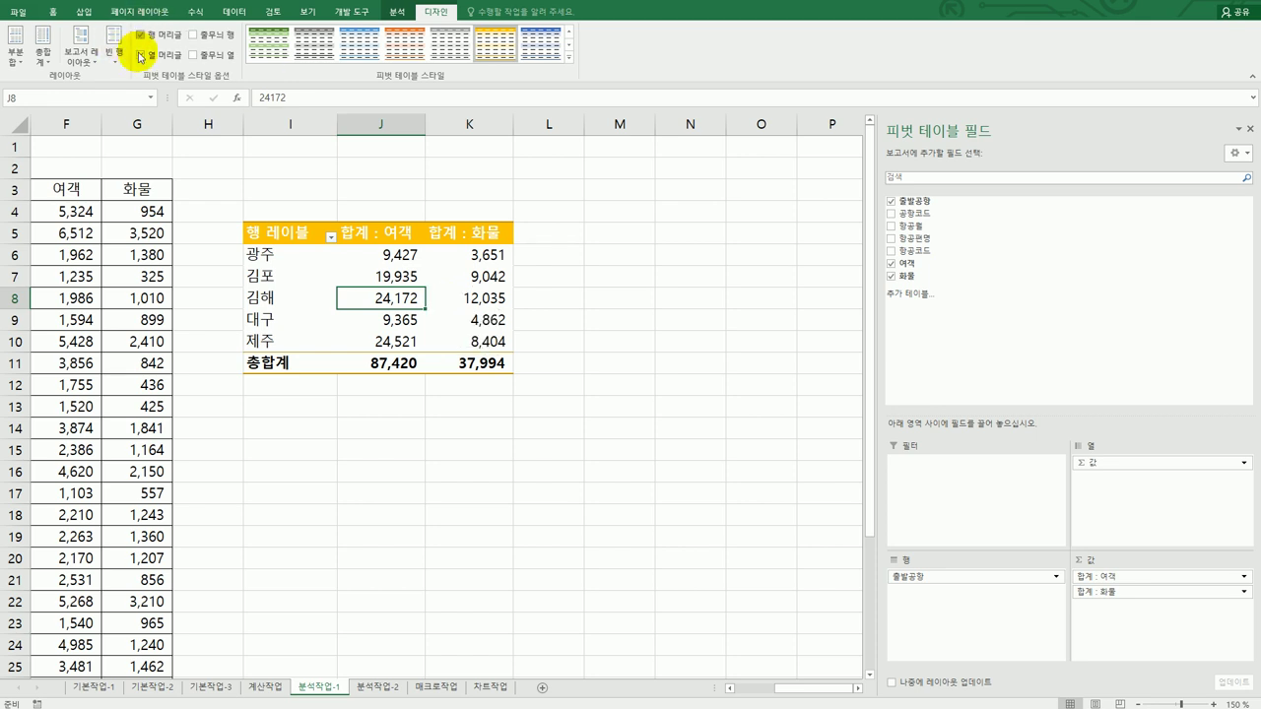
{"action": "left_click", "coordinate": [193, 35]}
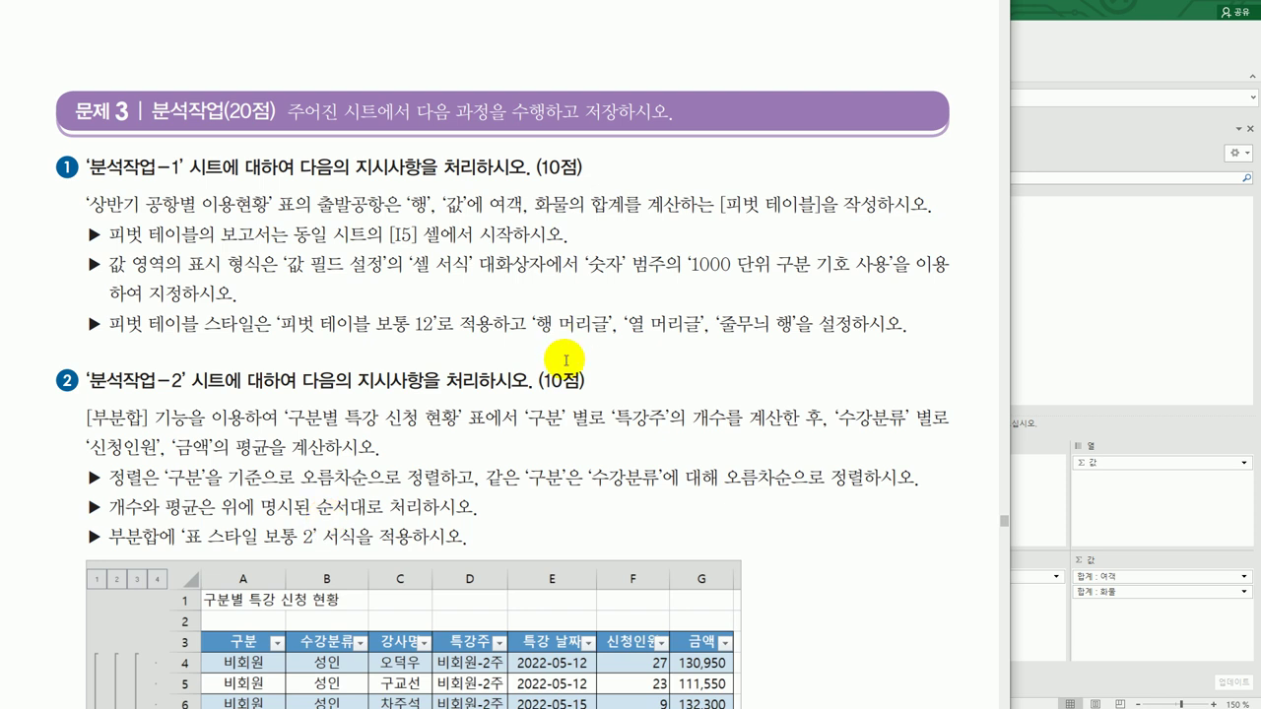
{"action": "left_click", "coordinate": [1081, 394]}
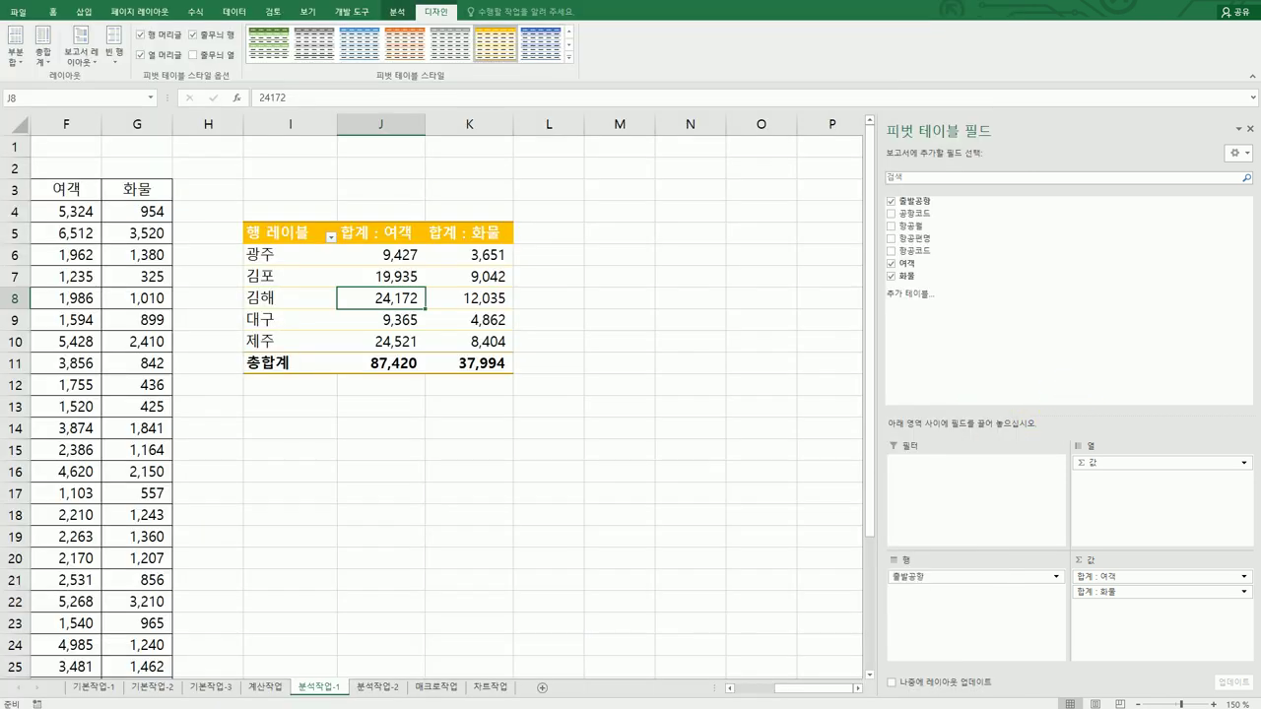
Open the 분석작업-2 sheet and read its subtotal requirements in the task document.
{"action": "left_click", "coordinate": [403, 694]}
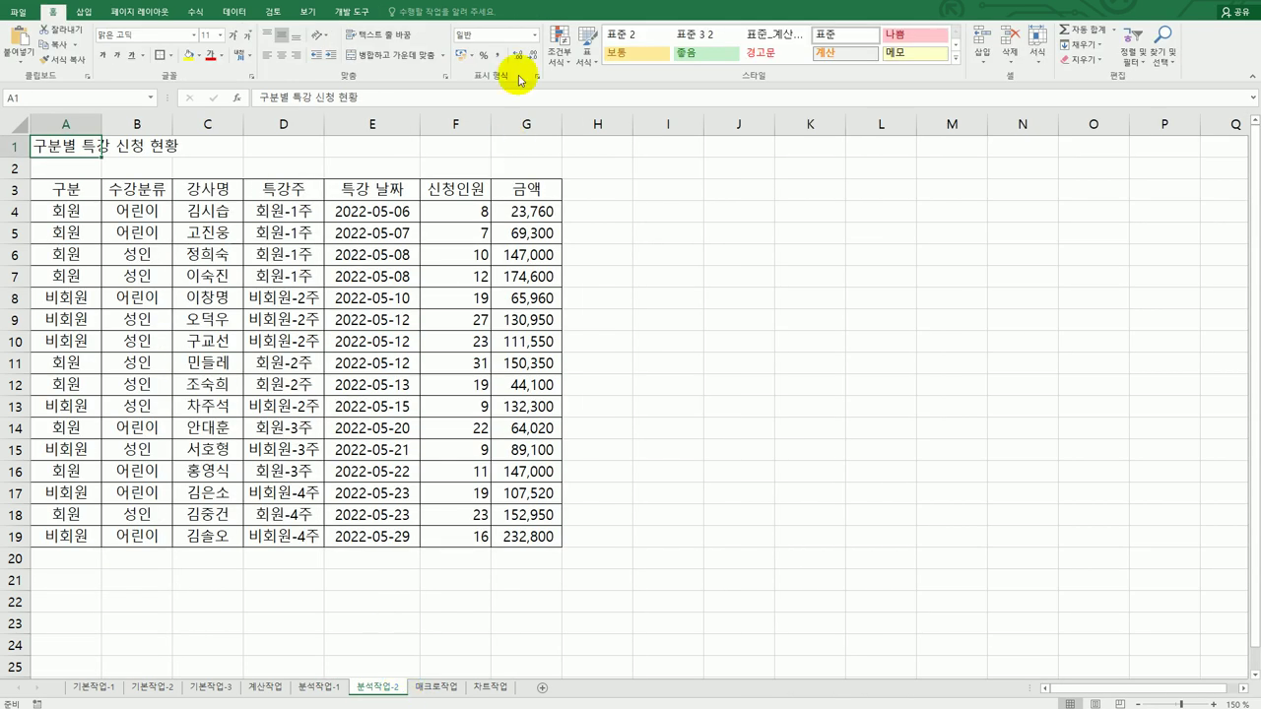
{"action": "key", "text": "alt+Tab"}
{"action": "scroll", "coordinate": [362, 348], "scroll_direction": "down", "scroll_amount": 3}
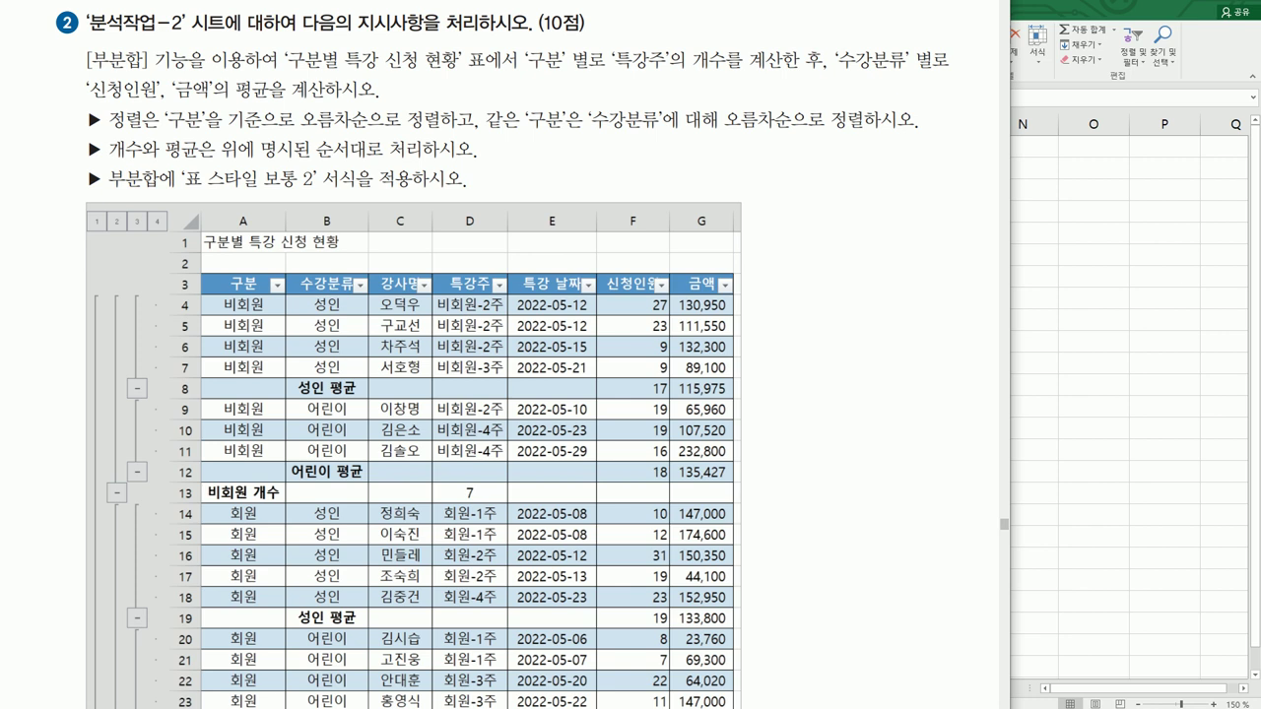
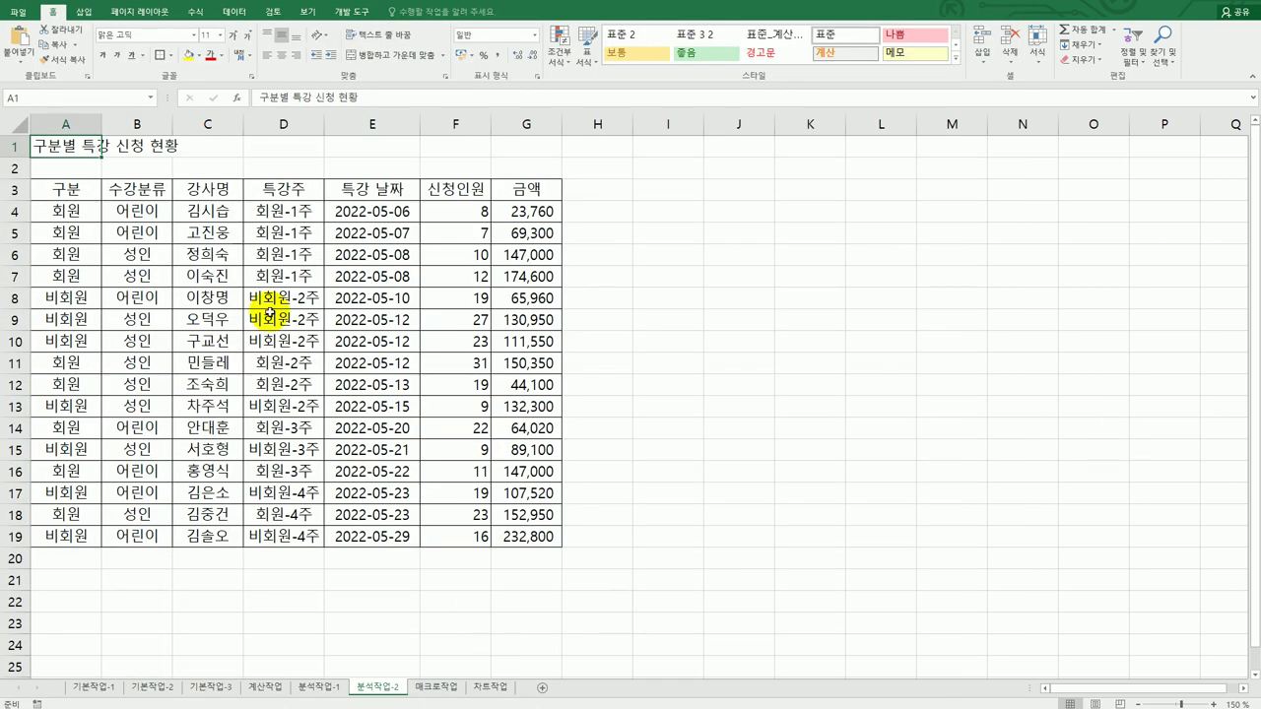
Sort the 구분별 특강 신청 현황 table ascending by 구분, then by 수강분류, and check the resulting groups.
{"action": "left_click", "coordinate": [270, 315]}
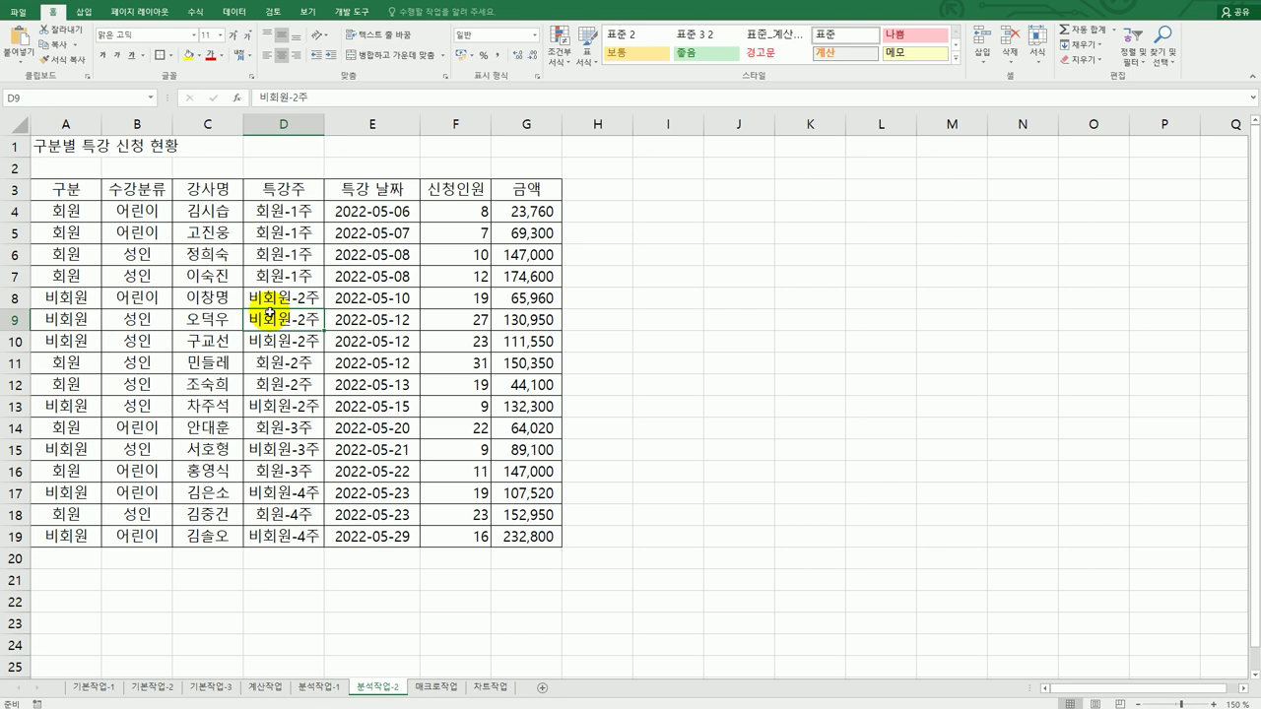
{"action": "left_click", "coordinate": [235, 12]}
{"action": "left_click", "coordinate": [419, 57]}
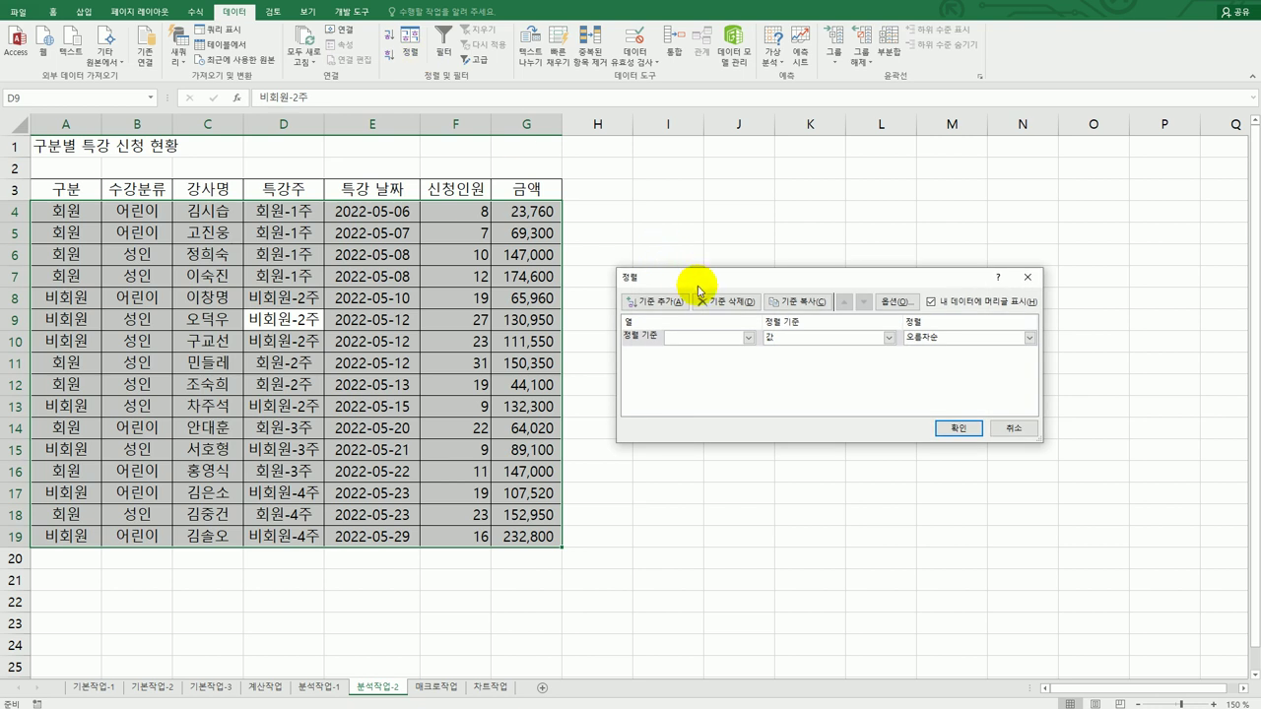
{"action": "left_click", "coordinate": [748, 337]}
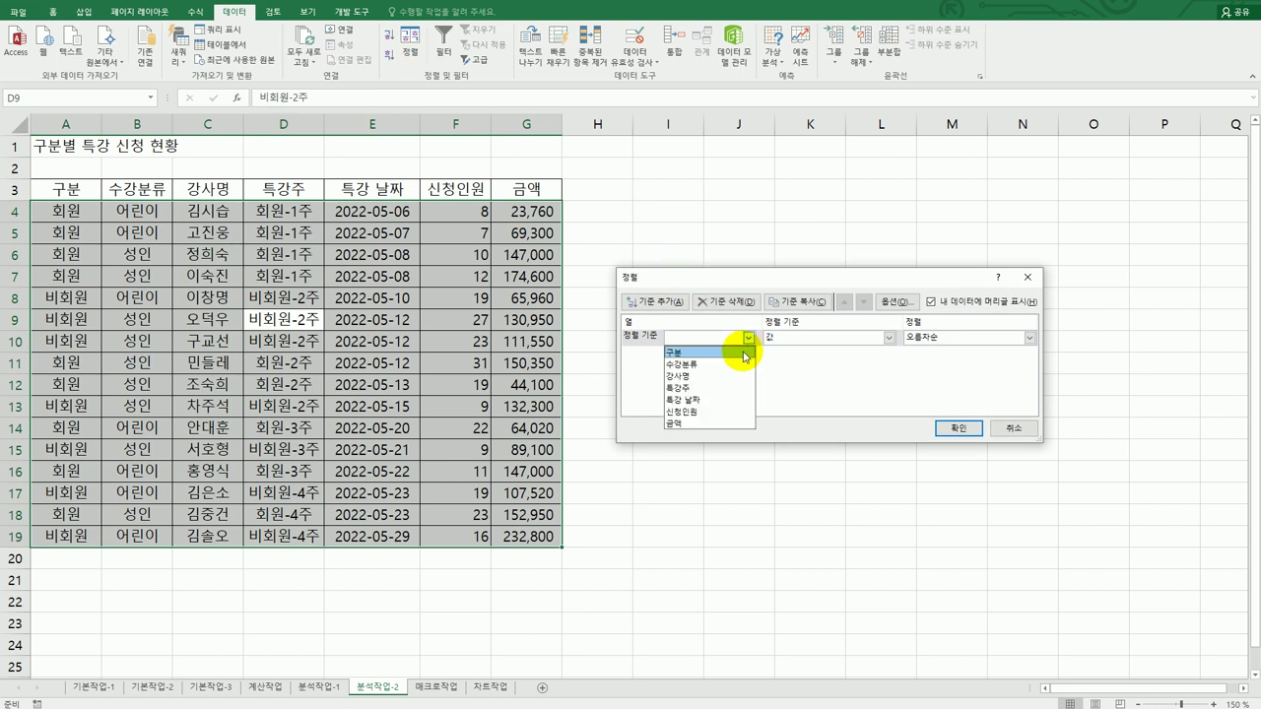
{"action": "left_click", "coordinate": [746, 353]}
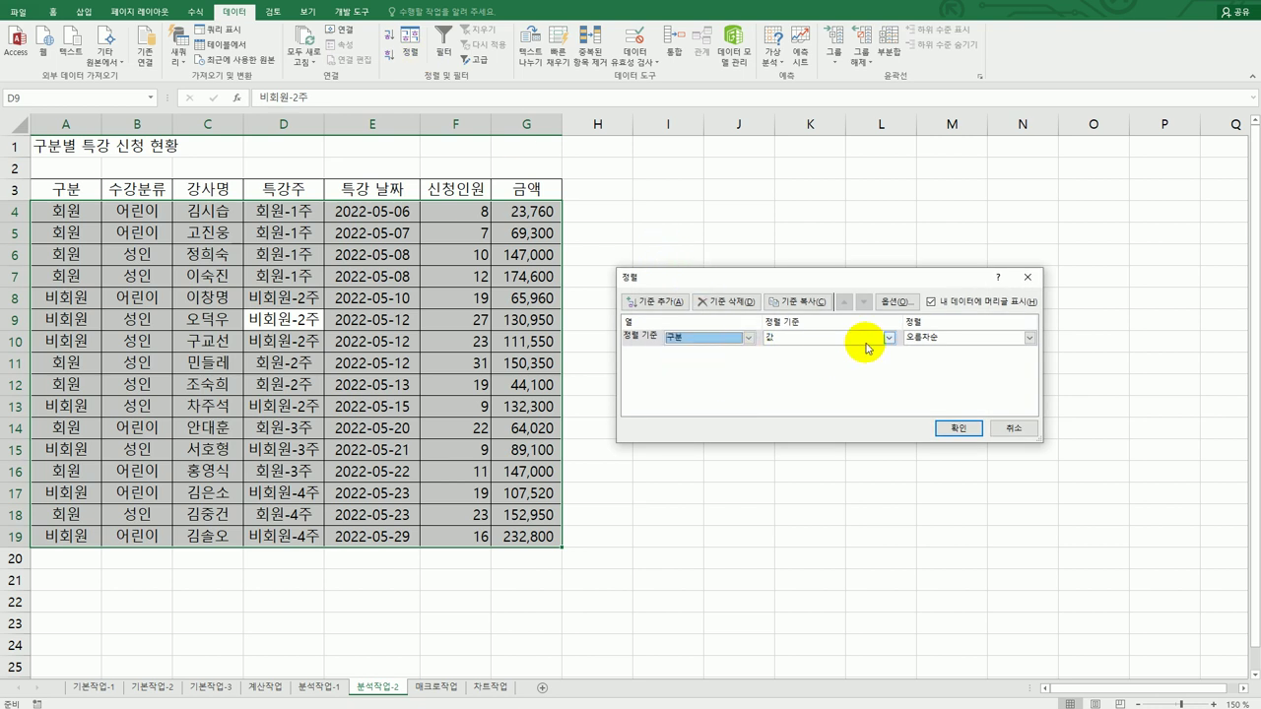
{"action": "left_click", "coordinate": [654, 301]}
{"action": "left_click", "coordinate": [750, 354]}
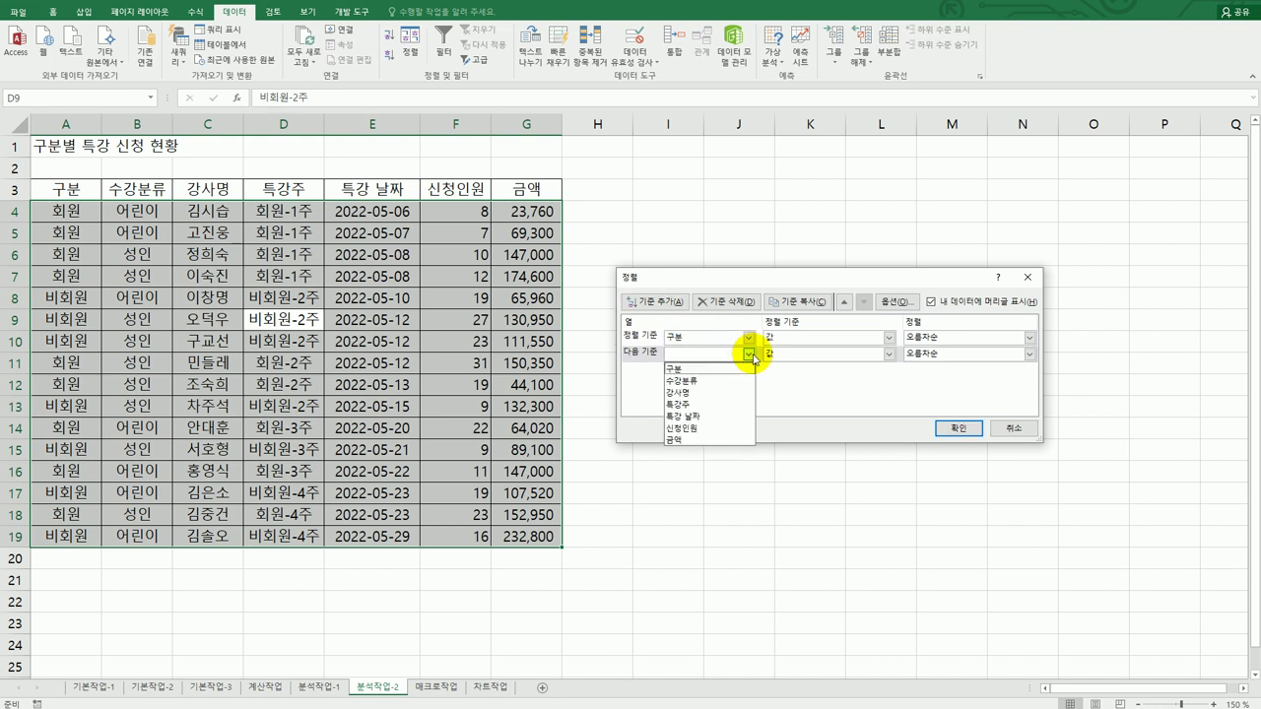
{"action": "left_click", "coordinate": [744, 380]}
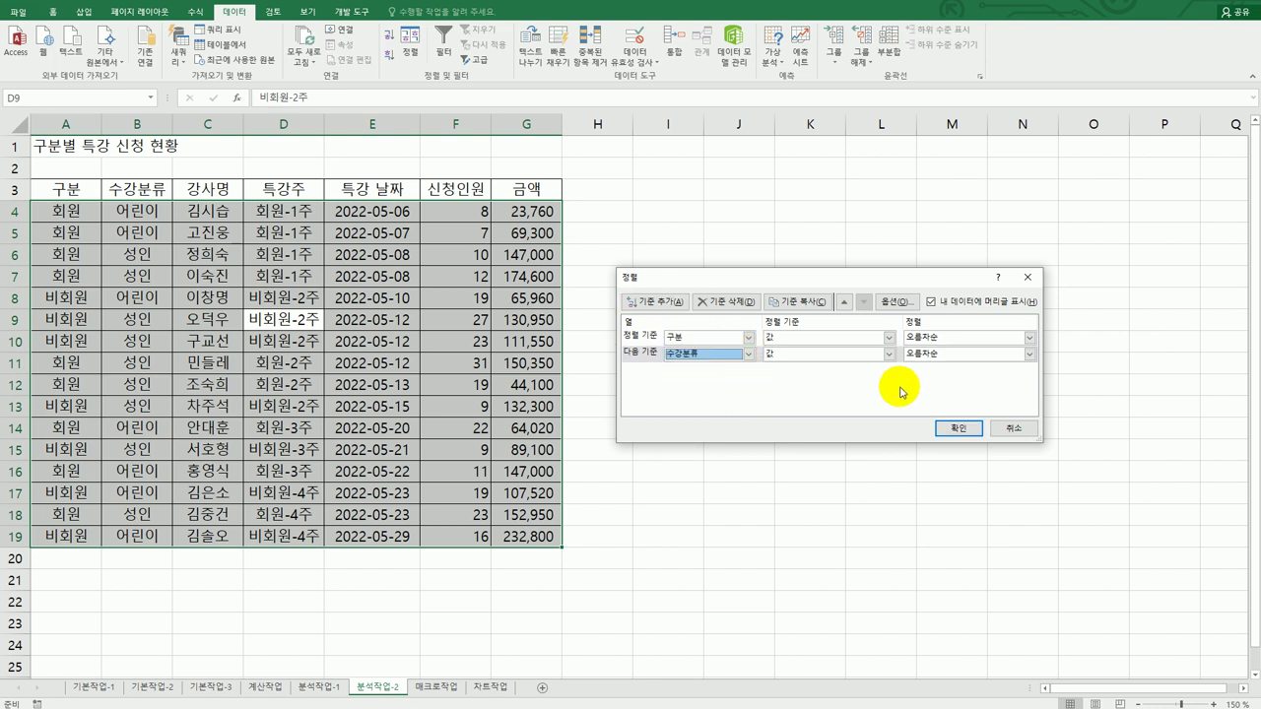
{"action": "left_click", "coordinate": [951, 430]}
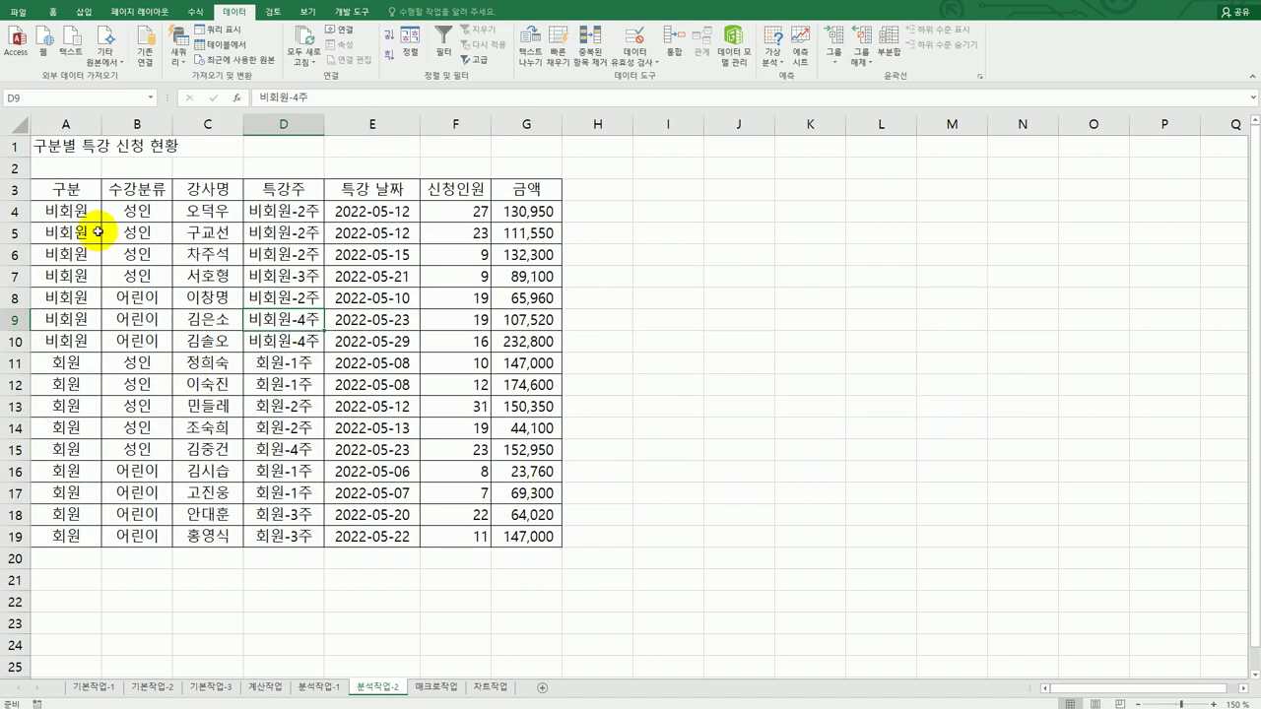
{"action": "left_click_drag", "start_coordinate": [84, 210], "coordinate": [79, 541]}
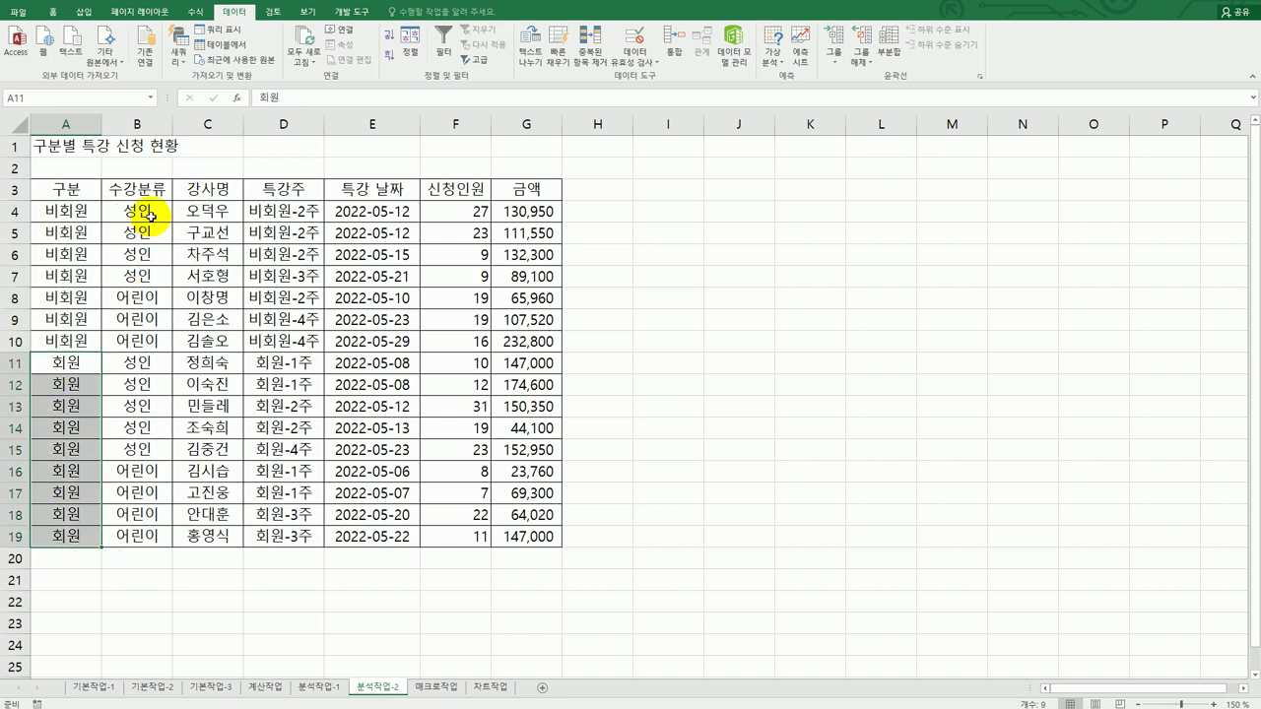
{"action": "left_click_drag", "start_coordinate": [141, 209], "coordinate": [150, 273]}
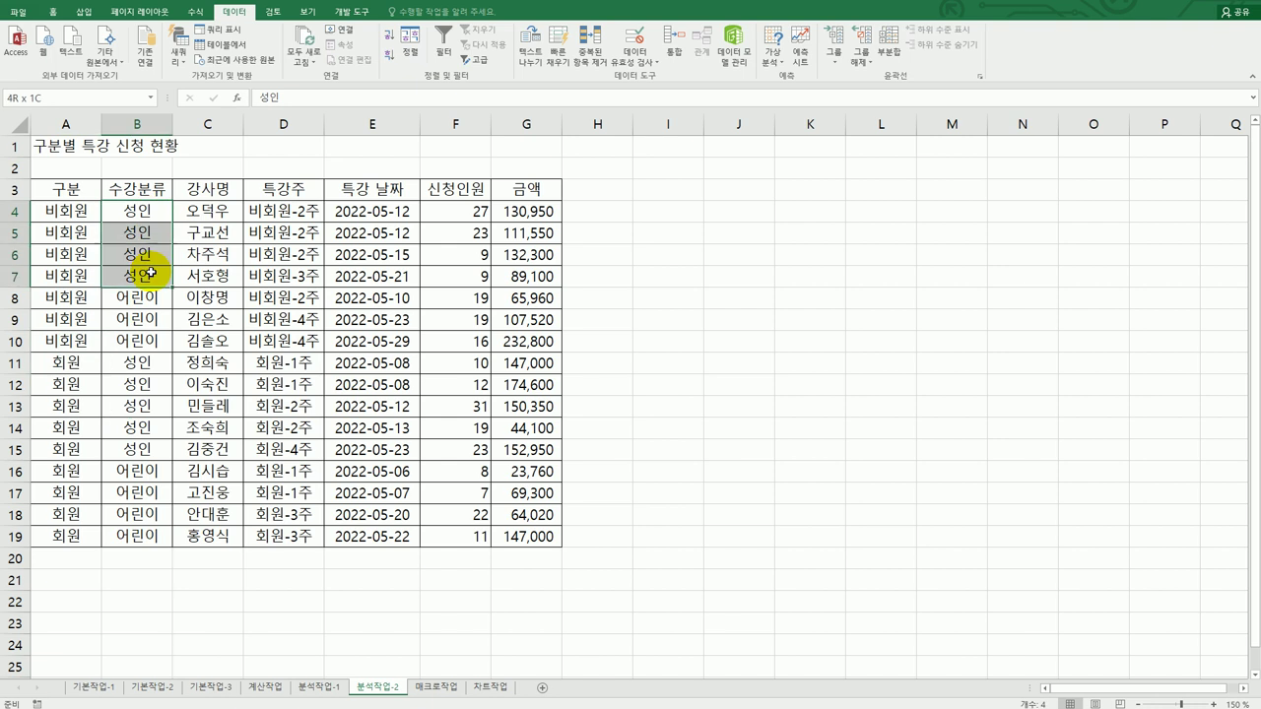
Add a subtotal to the sorted table, grouped by 구분, that calculates the 개수 of 특강주 only.
{"action": "left_click", "coordinate": [150, 337]}
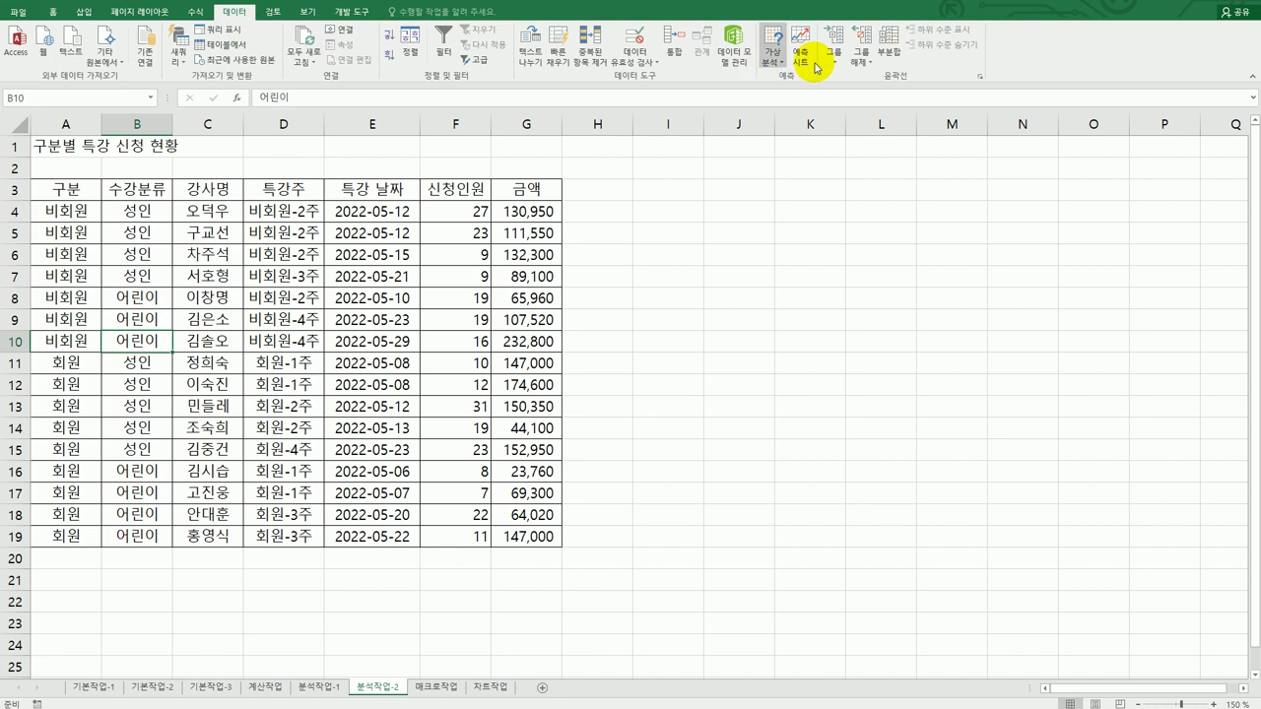
{"action": "left_click", "coordinate": [901, 54]}
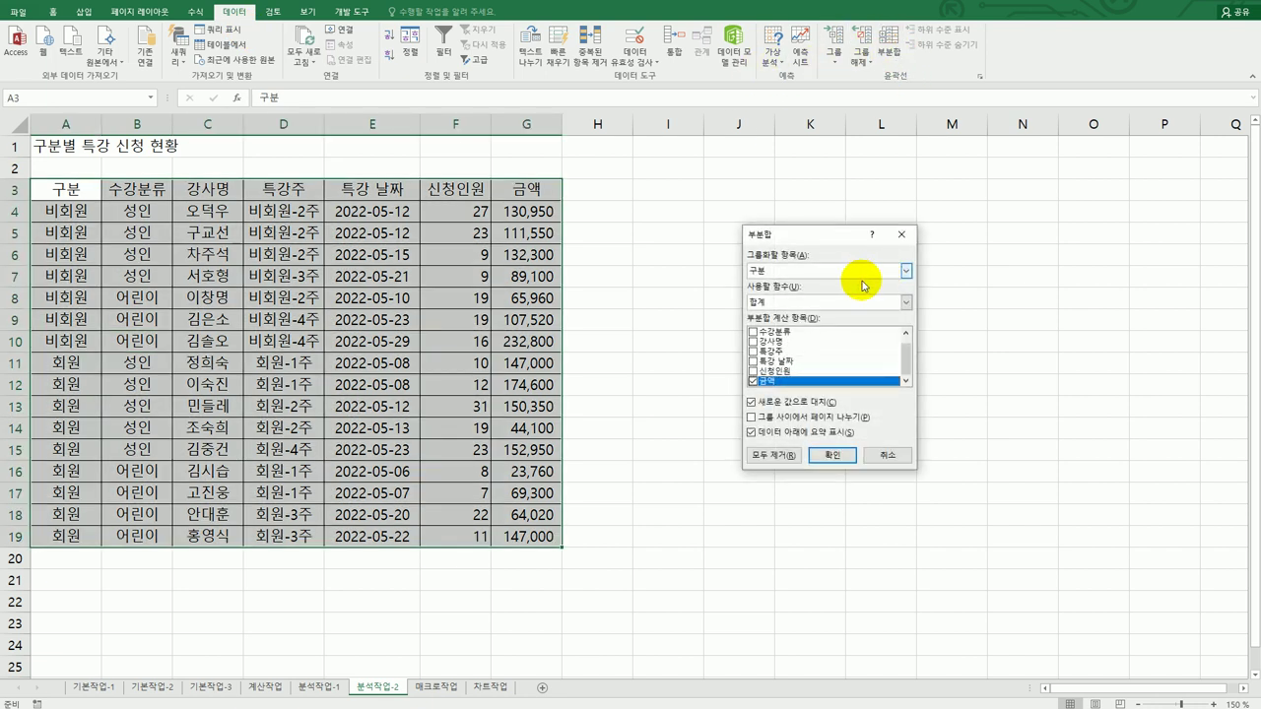
{"action": "left_click", "coordinate": [845, 303]}
{"action": "left_click", "coordinate": [830, 329]}
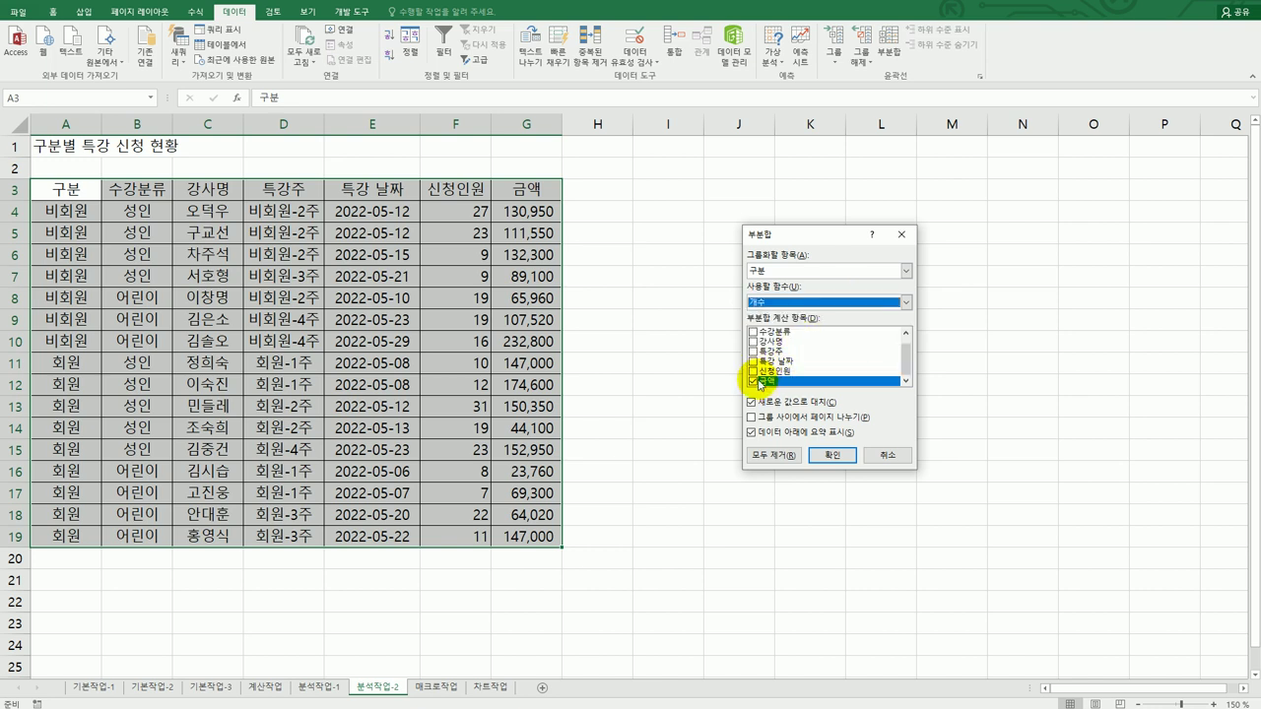
{"action": "left_click", "coordinate": [753, 382]}
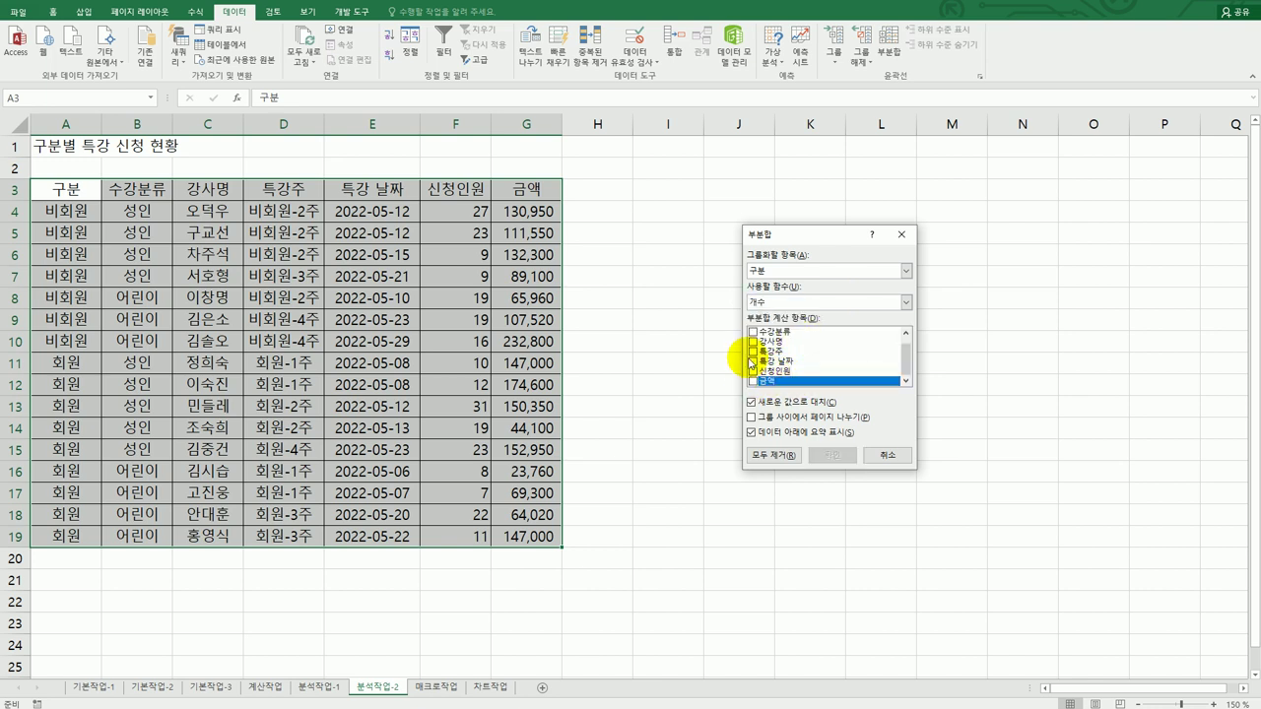
{"action": "left_click", "coordinate": [754, 352]}
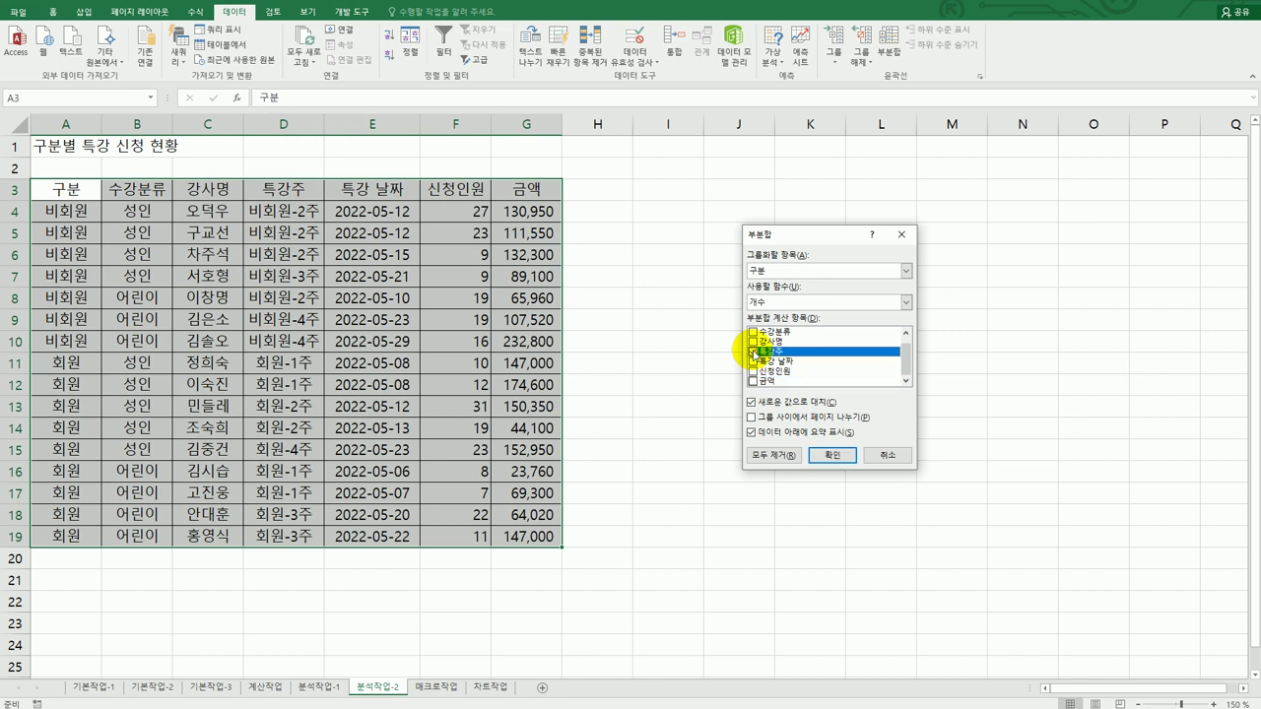
{"action": "left_click", "coordinate": [840, 456]}
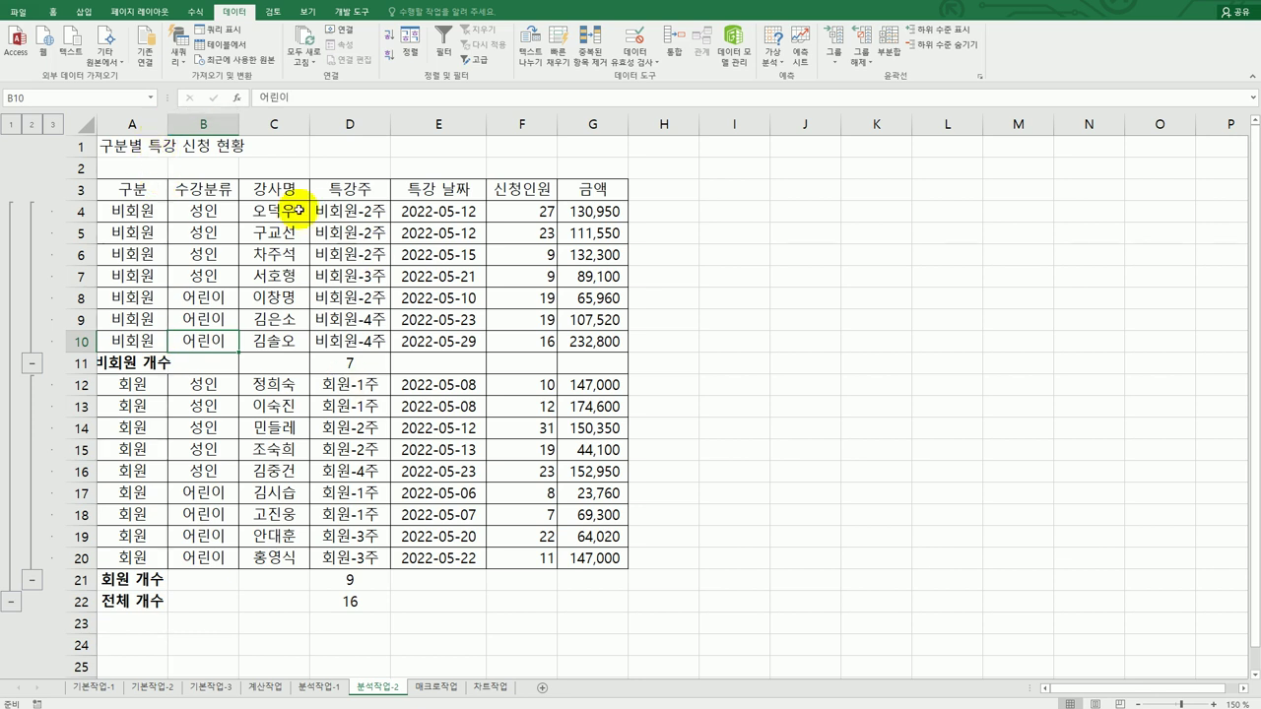
Widen column A and set up a second subtotal grouped by 수강분류 using the 평균 function.
{"action": "left_click_drag", "start_coordinate": [168, 128], "coordinate": [258, 126]}
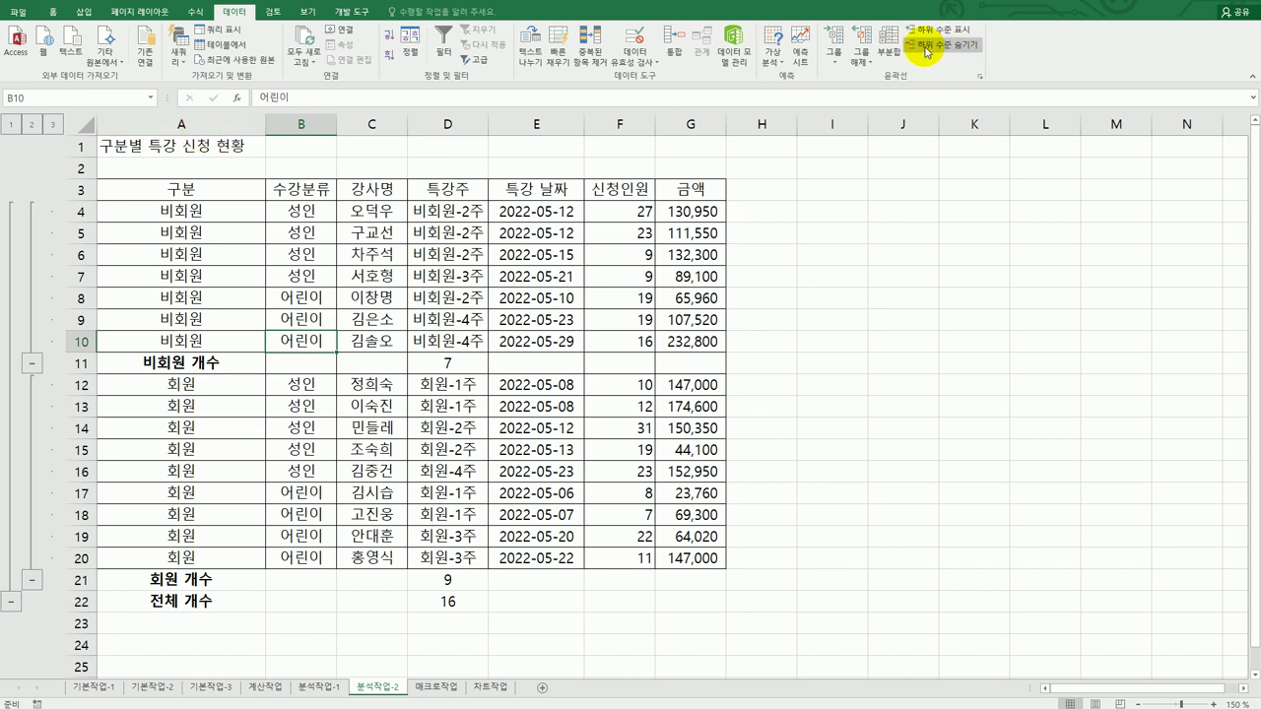
{"action": "left_click", "coordinate": [889, 49]}
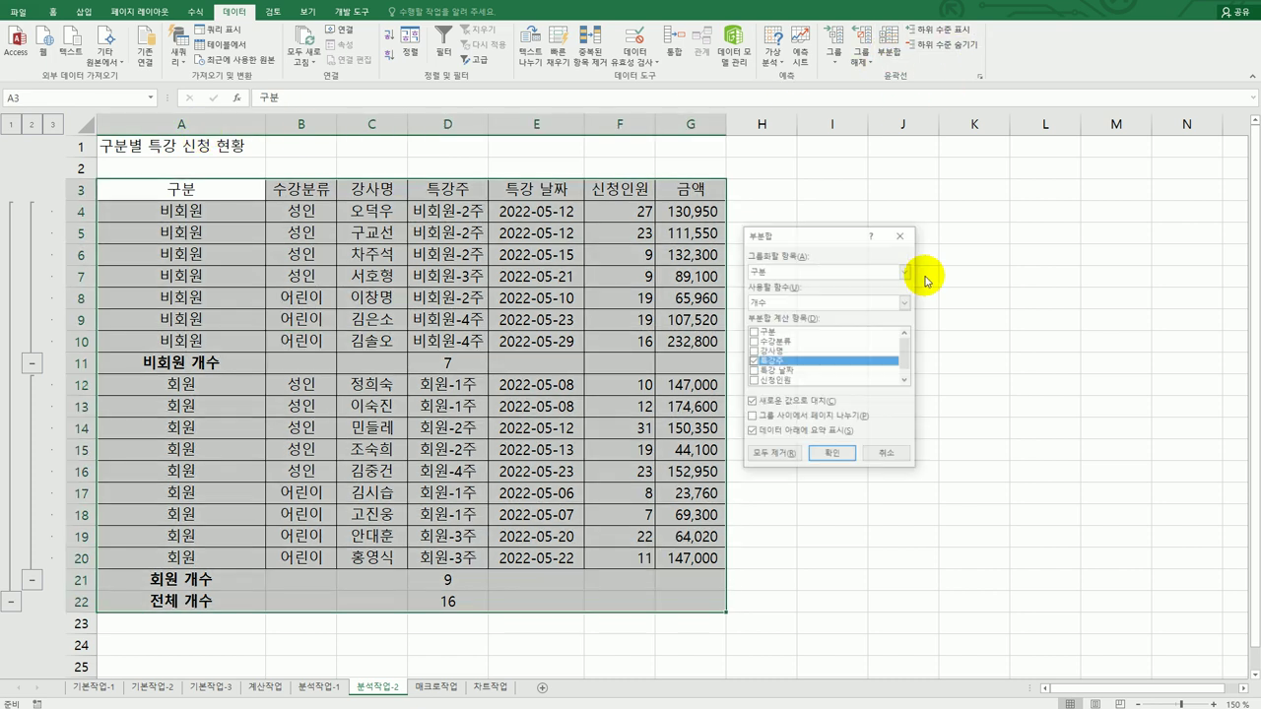
{"action": "left_click", "coordinate": [800, 273]}
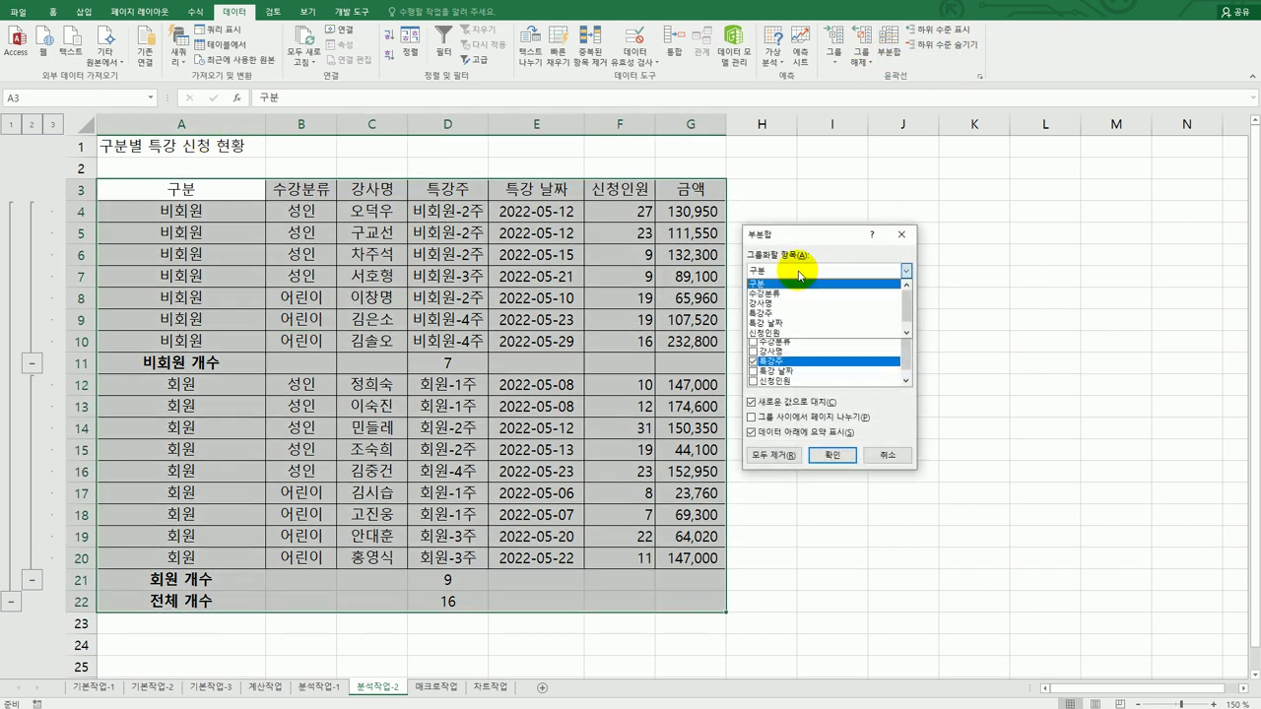
{"action": "left_click", "coordinate": [798, 294]}
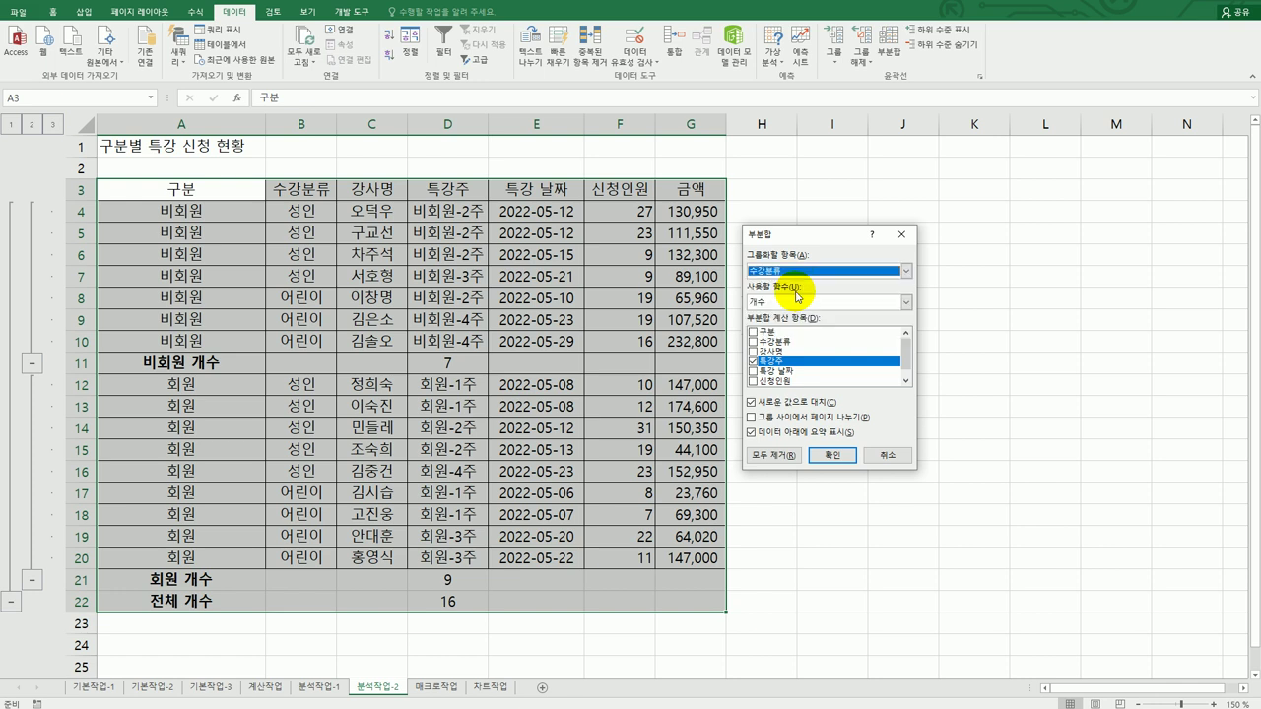
{"action": "left_click", "coordinate": [798, 302]}
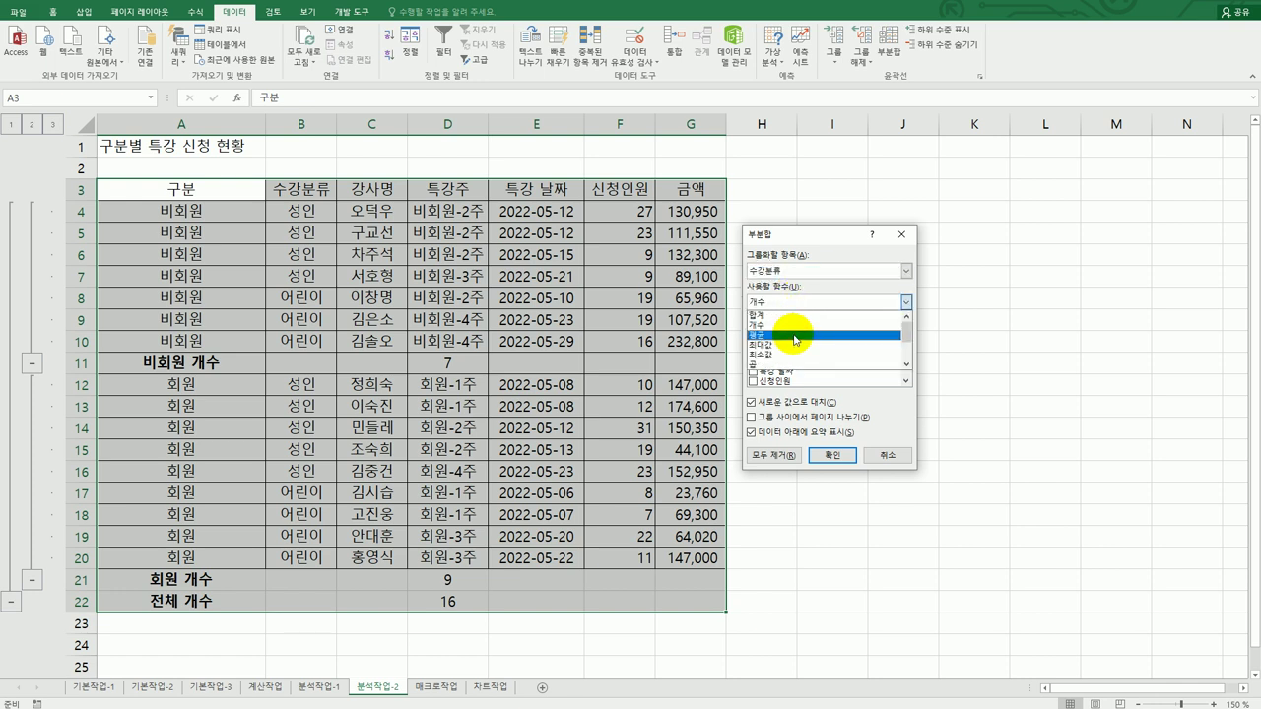
{"action": "left_click", "coordinate": [795, 336]}
Calculate the second subtotal for 신청인원 and 금액 instead of 특강주, without replacing the existing subtotals, and check the result.
{"action": "left_click", "coordinate": [754, 362]}
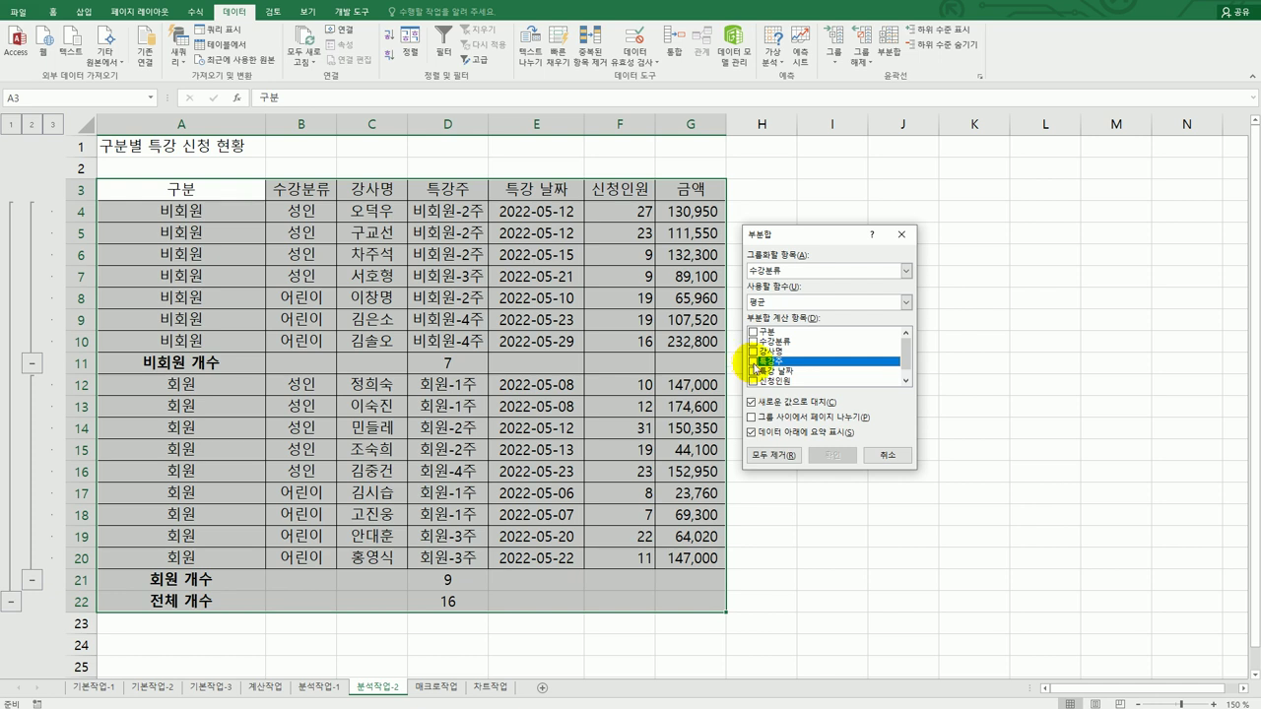
{"action": "left_click", "coordinate": [755, 381]}
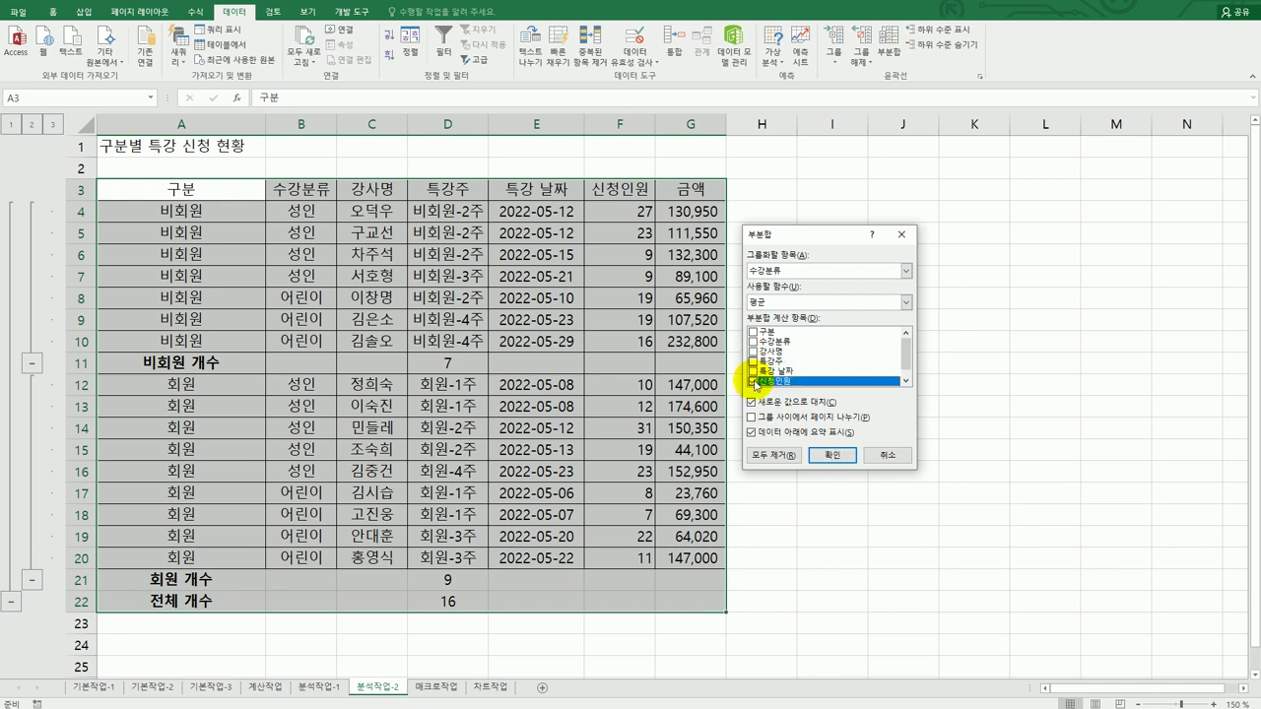
{"action": "scroll", "coordinate": [755, 385], "scroll_direction": "down", "scroll_amount": 1}
{"action": "left_click", "coordinate": [755, 382]}
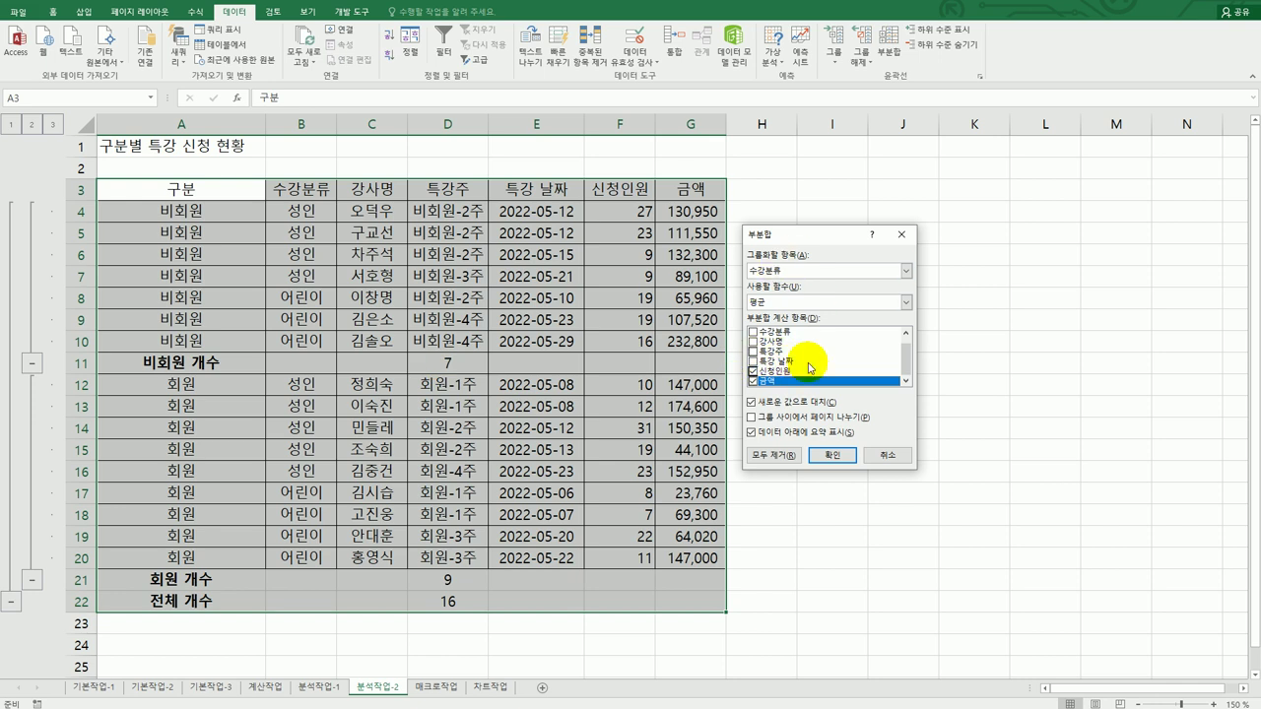
{"action": "left_click", "coordinate": [793, 404]}
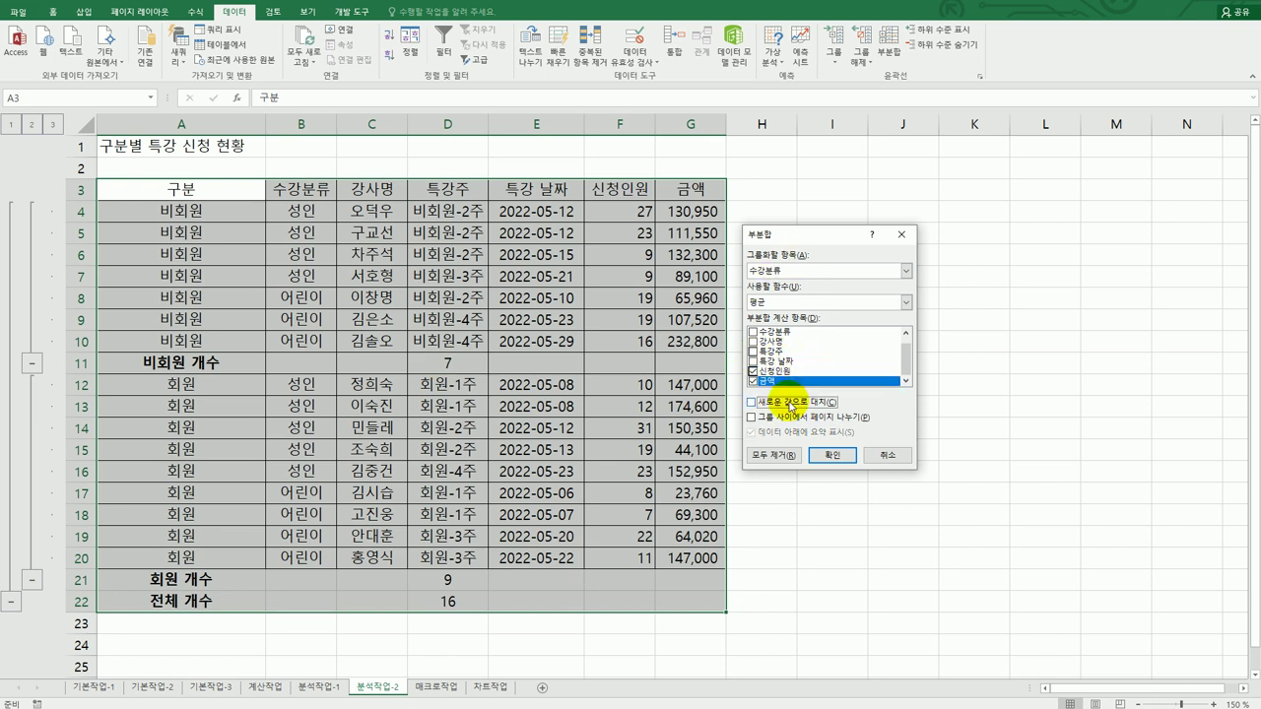
{"action": "left_click", "coordinate": [832, 455]}
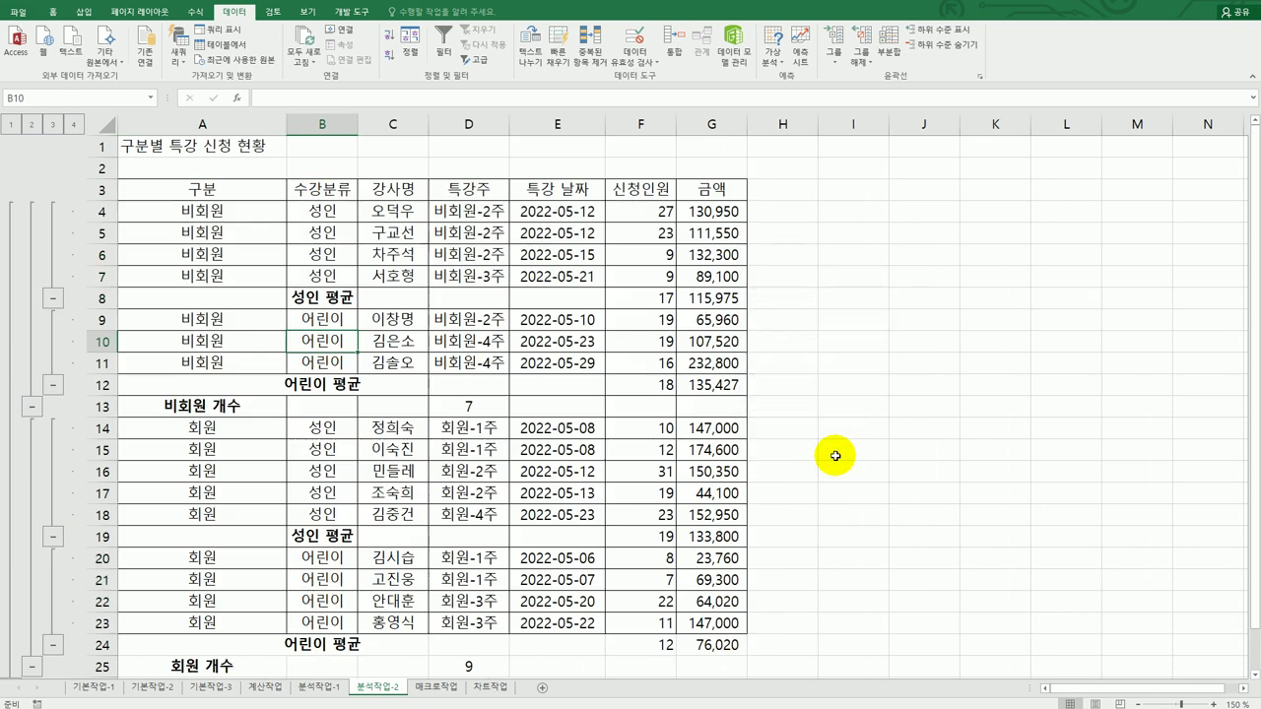
{"action": "left_click", "coordinate": [835, 455]}
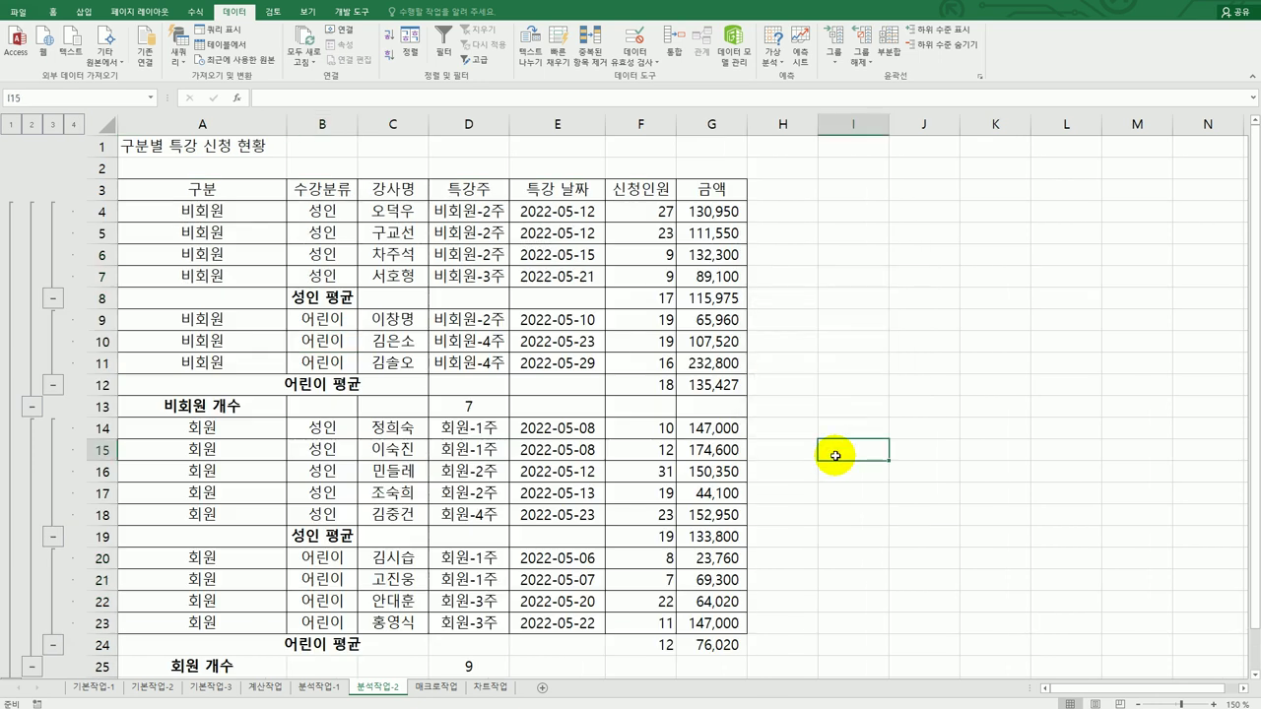
{"action": "left_click", "coordinate": [458, 401]}
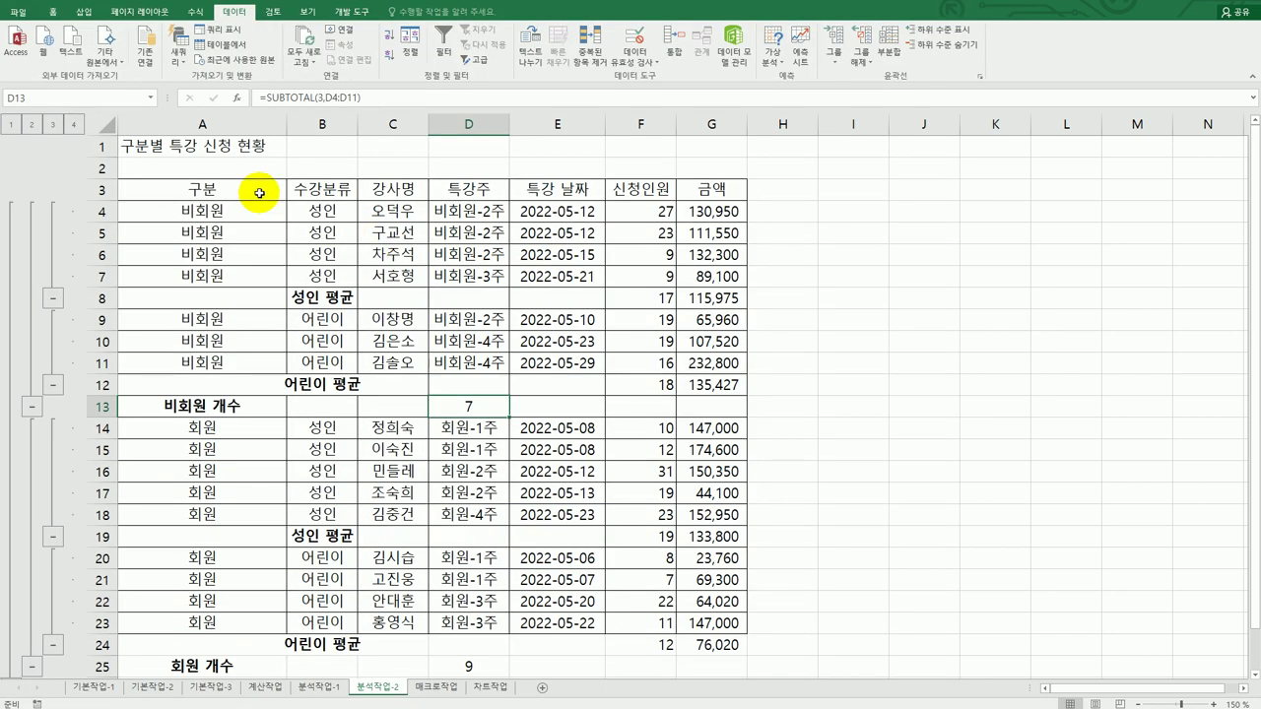
Format A3:G27, including its header row, as a table with the blue style in the first row of the 보통 group.
{"action": "left_click", "coordinate": [259, 193]}
{"action": "left_click_drag", "start_coordinate": [259, 193], "coordinate": [726, 657]}
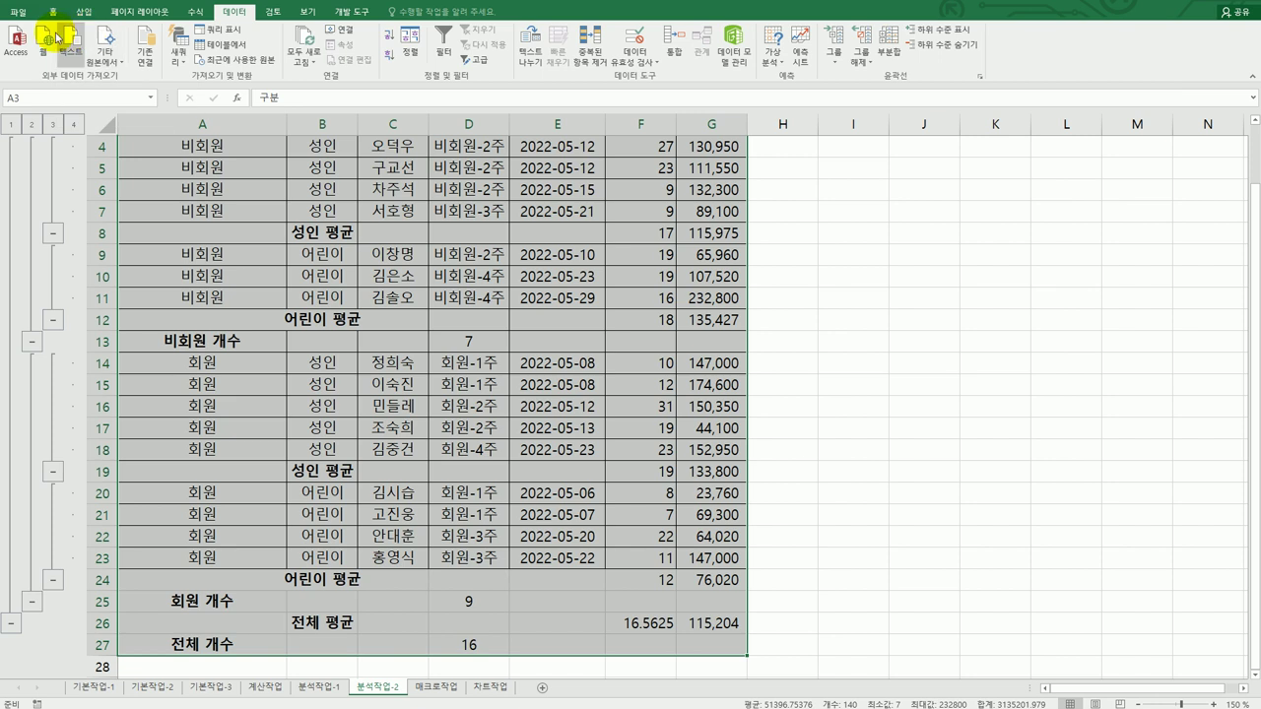
{"action": "left_click", "coordinate": [54, 12]}
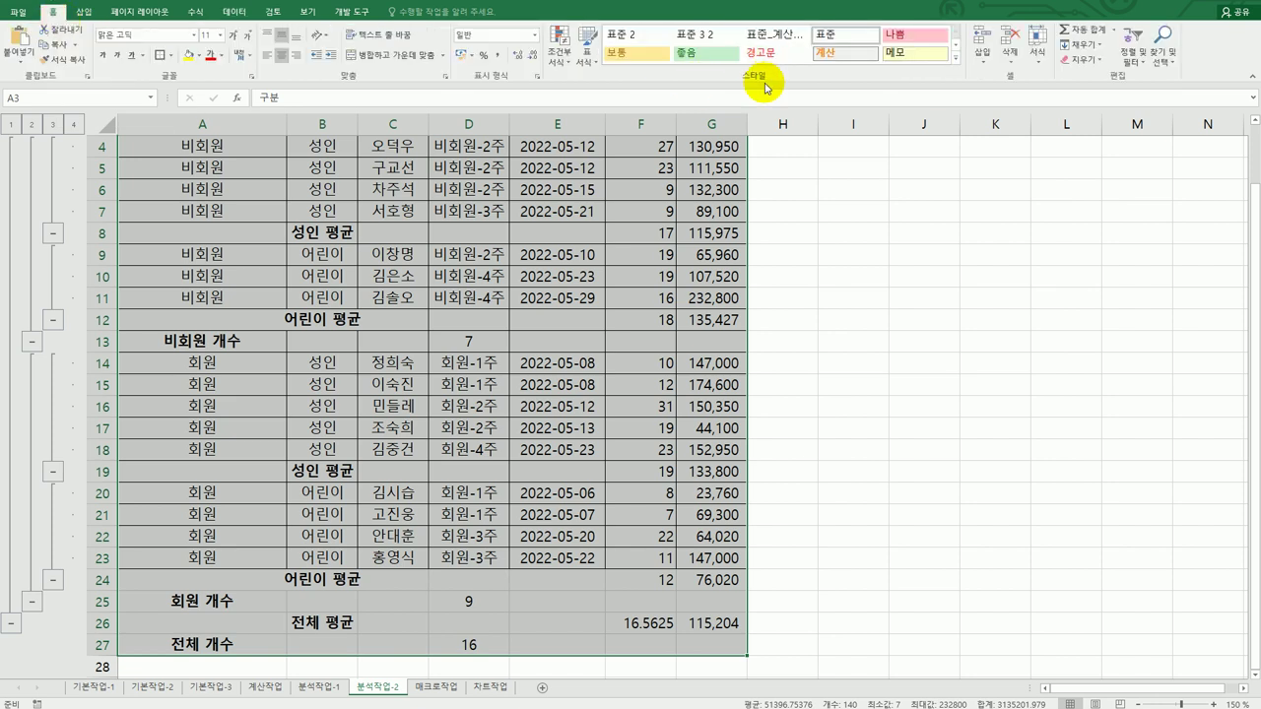
{"action": "left_click", "coordinate": [587, 59]}
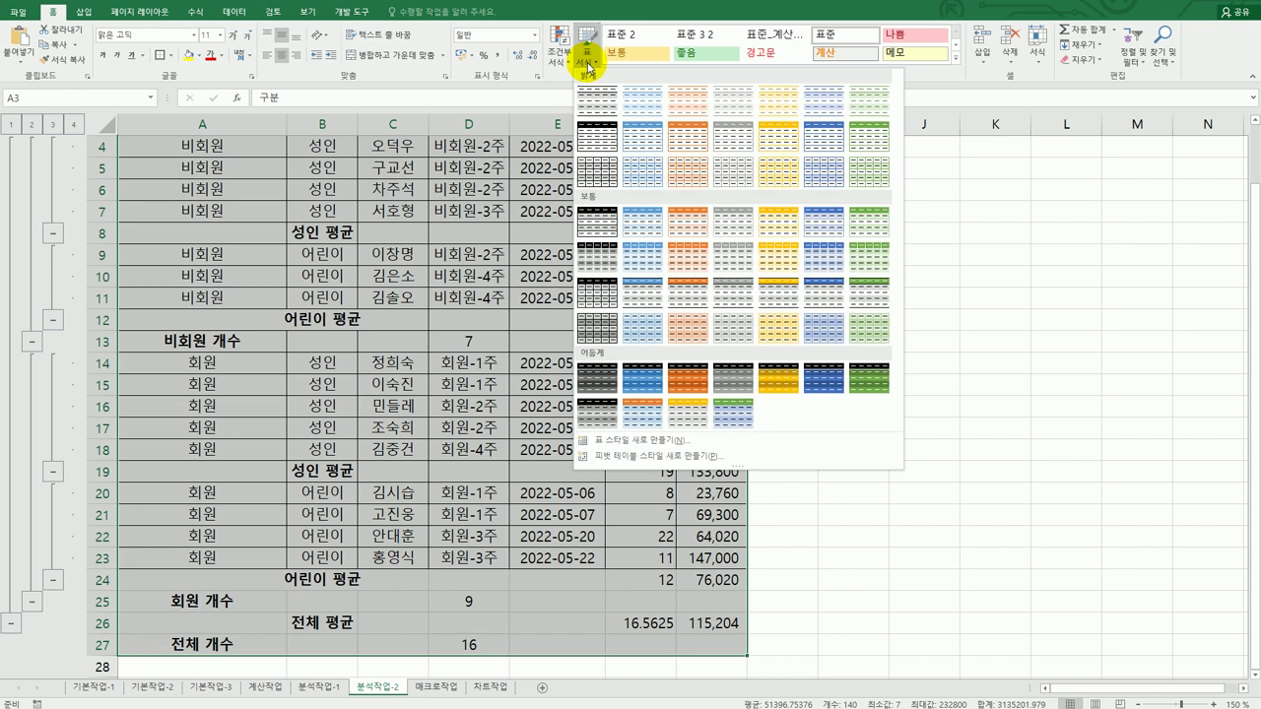
{"action": "left_click", "coordinate": [642, 226]}
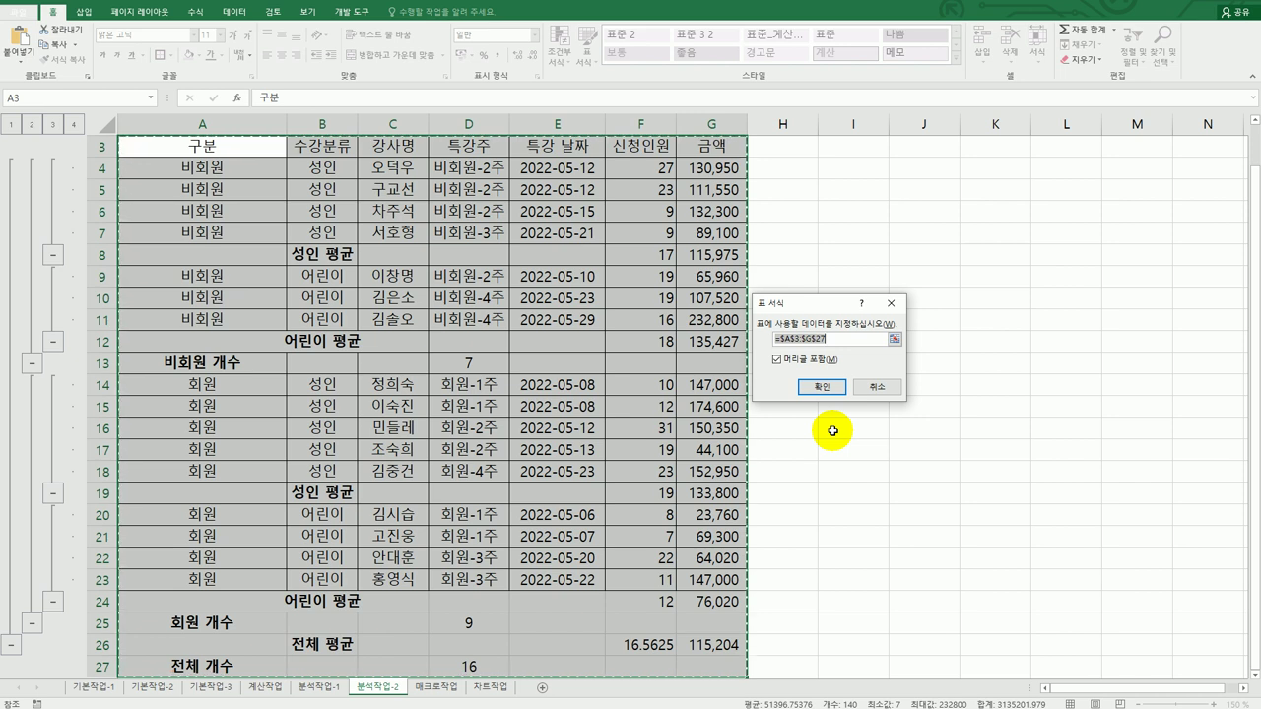
{"action": "left_click", "coordinate": [818, 390]}
{"action": "scroll", "coordinate": [818, 394], "scroll_direction": "down", "scroll_amount": 1}
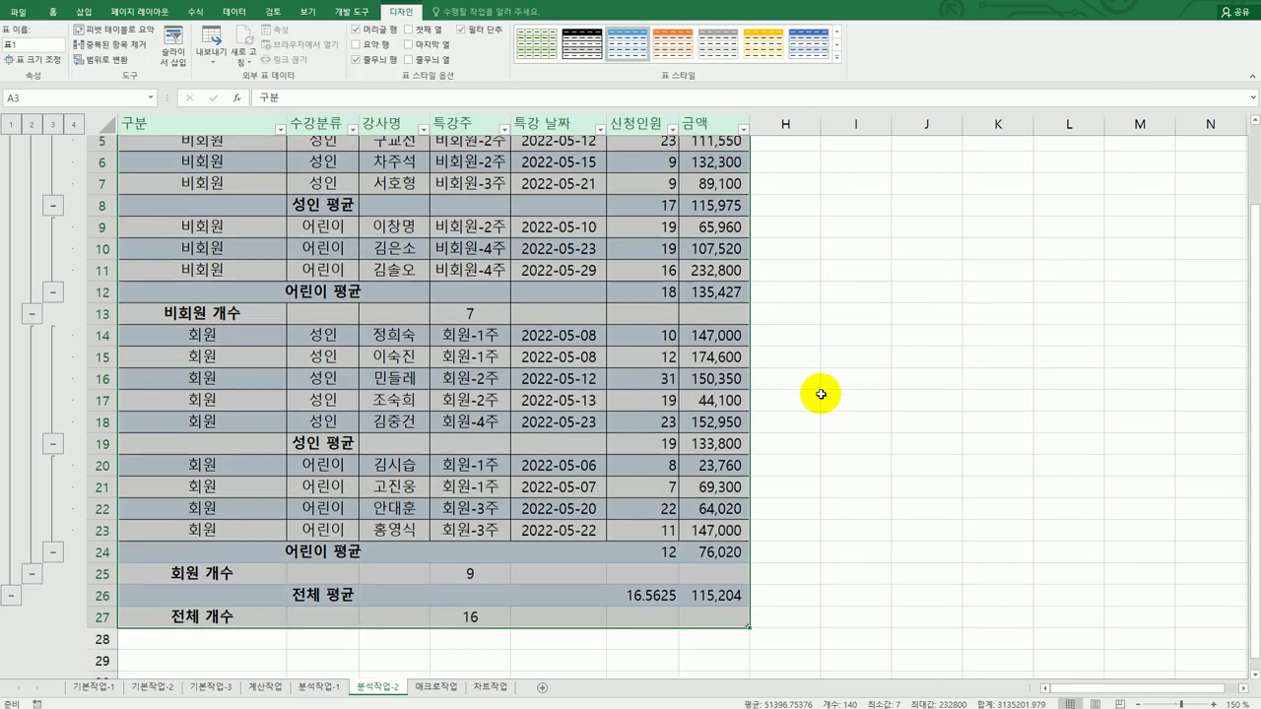
{"action": "scroll", "coordinate": [821, 394], "scroll_direction": "up", "scroll_amount": 2}
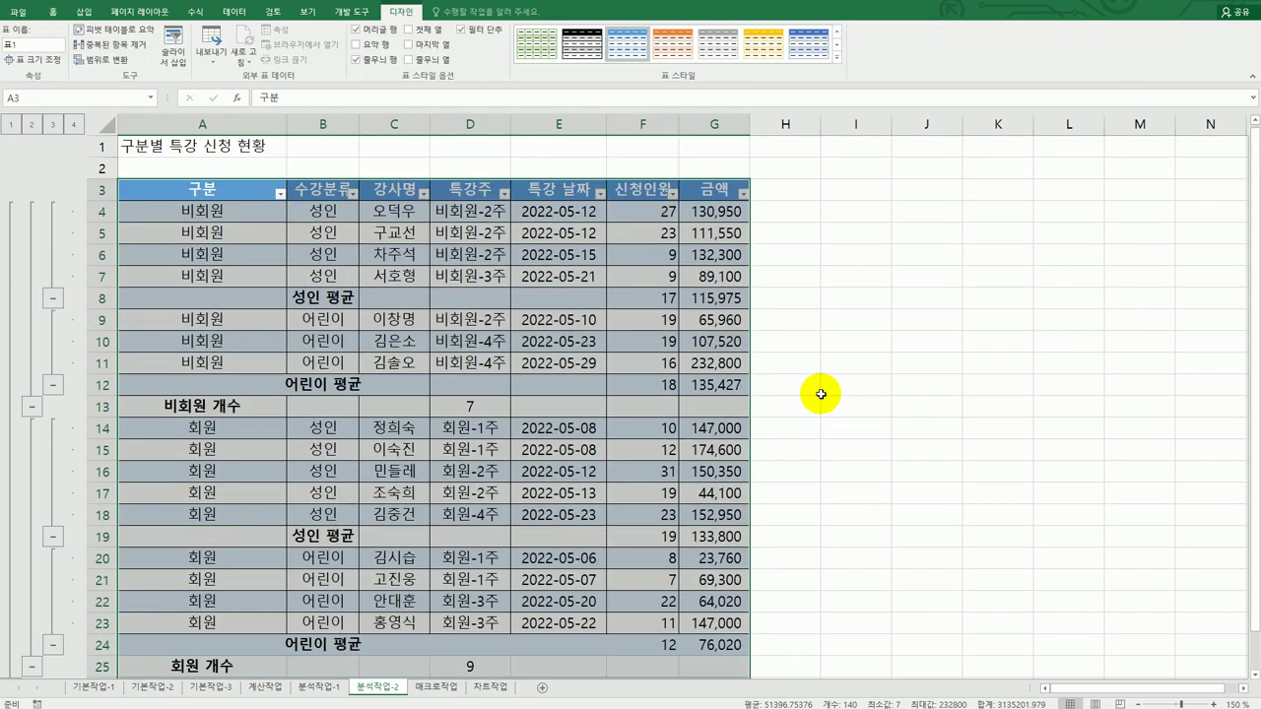
{"action": "left_click", "coordinate": [261, 150]}
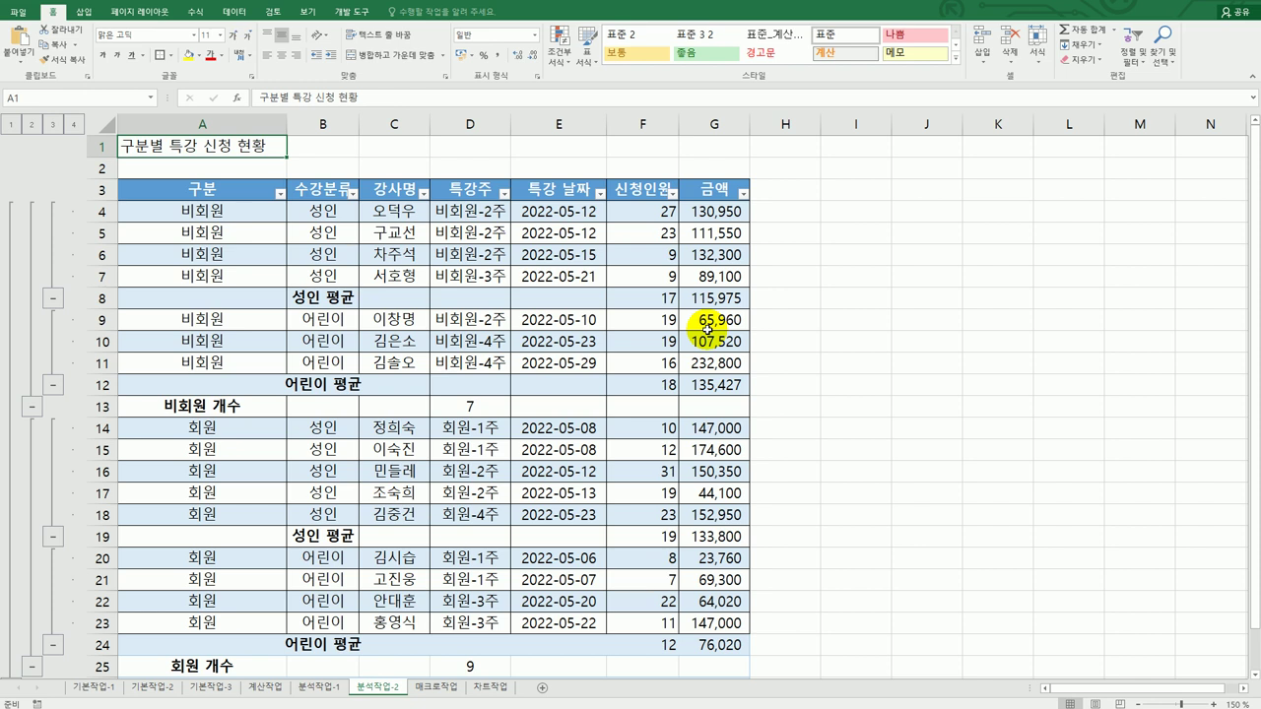
Read the macro requirements under 문제 4 in the task document and open the 매크로작업 sheet.
{"action": "scroll", "coordinate": [708, 329], "scroll_direction": "down", "scroll_amount": 1}
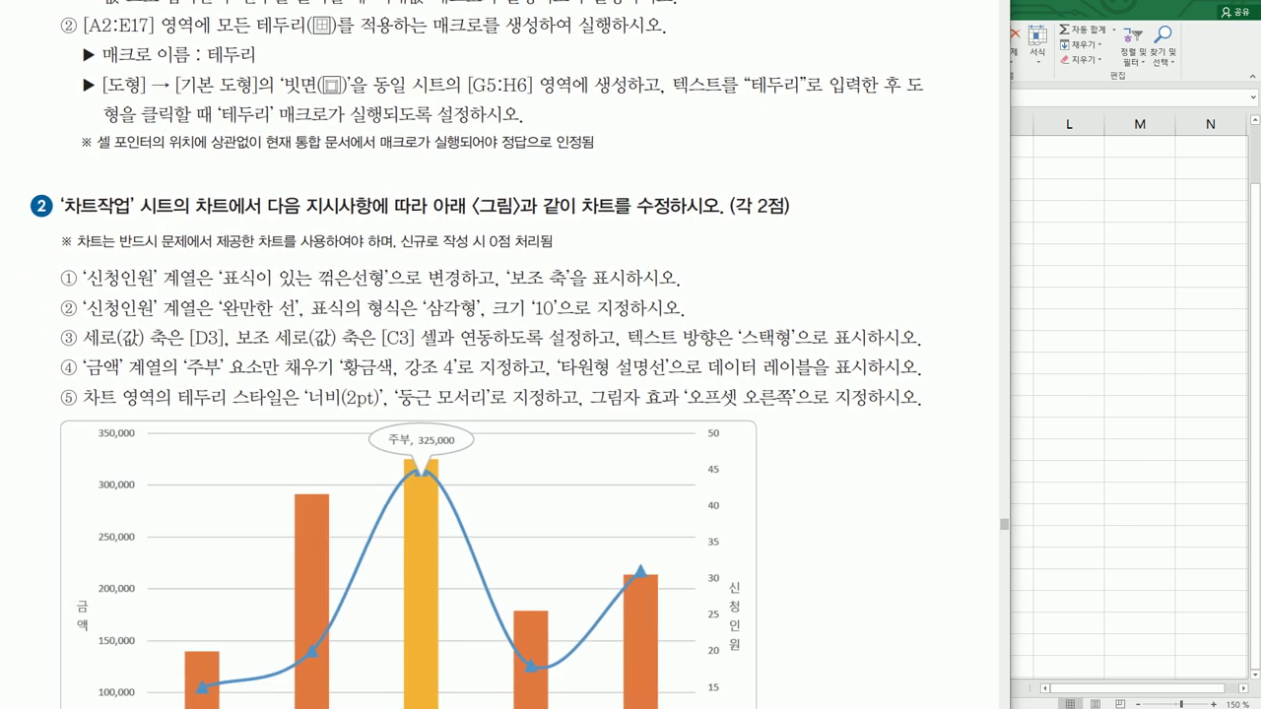
{"action": "scroll", "coordinate": [473, 395], "scroll_direction": "up", "scroll_amount": 3}
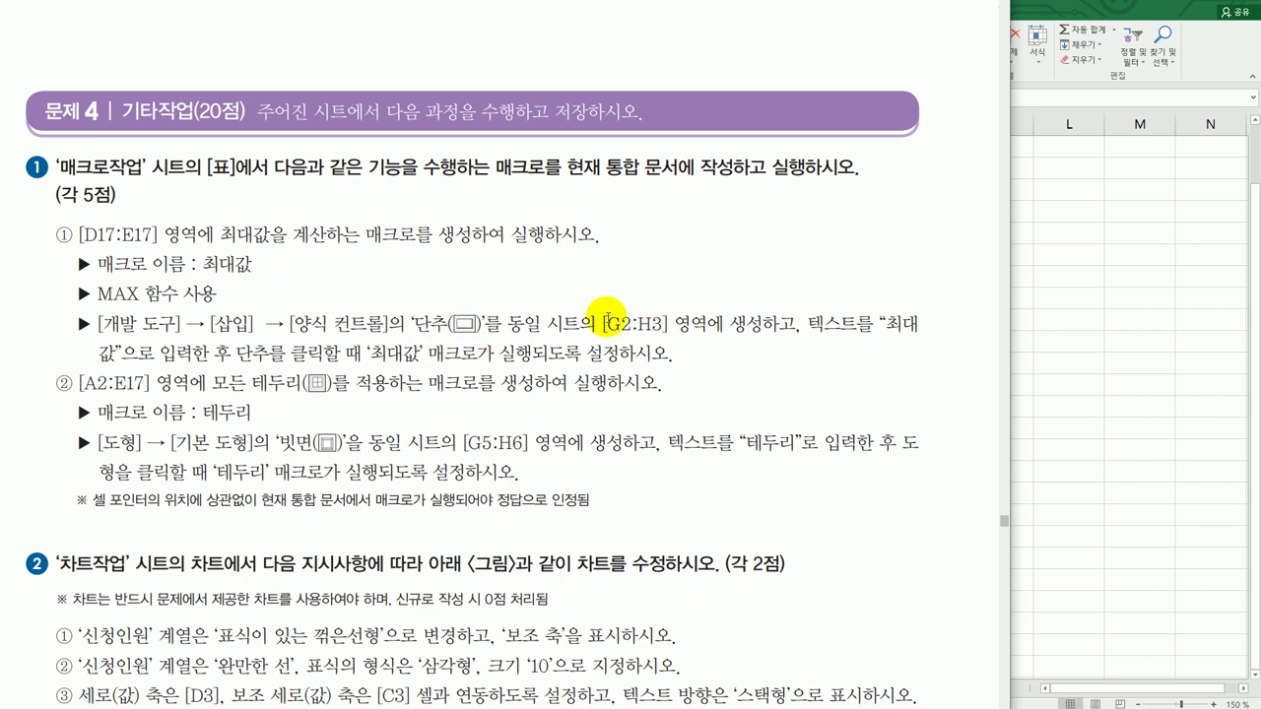
{"action": "left_click", "coordinate": [1157, 408]}
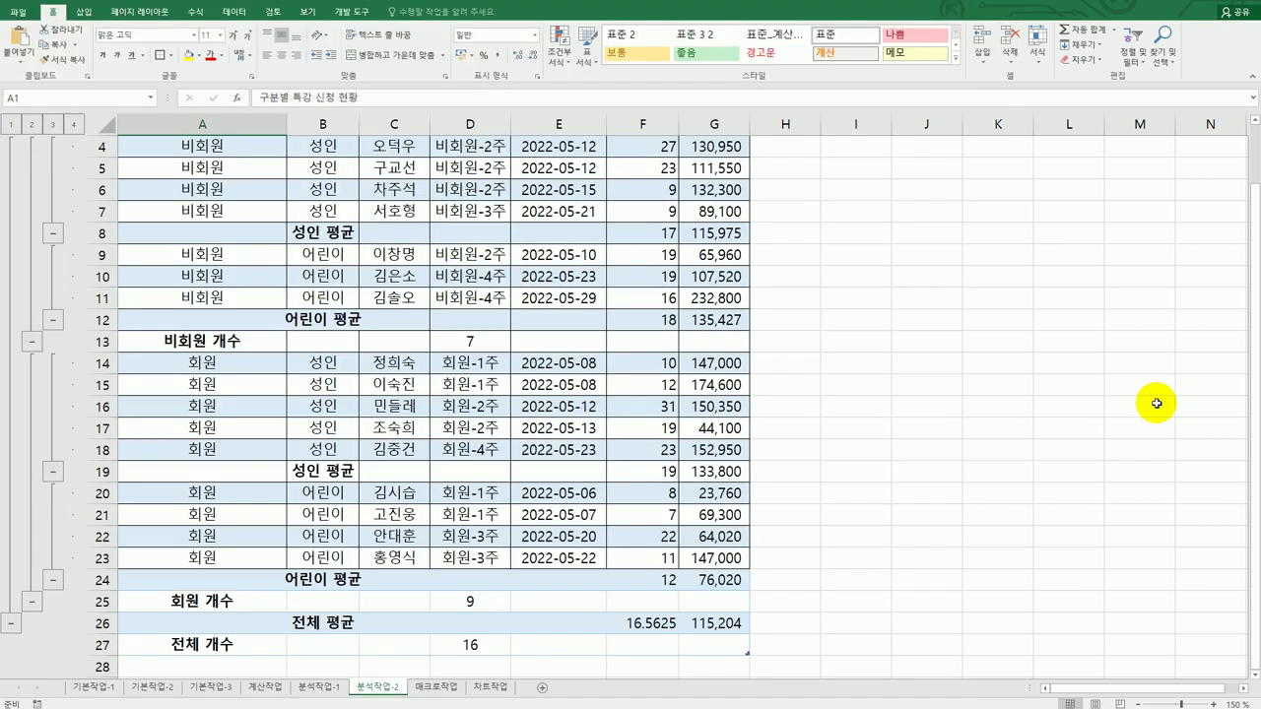
{"action": "left_click", "coordinate": [437, 687]}
Insert a form-control button over G2:H3 and start recording a macro named 최대값 for it in 현재 통합 문서.
{"action": "left_click", "coordinate": [335, 13]}
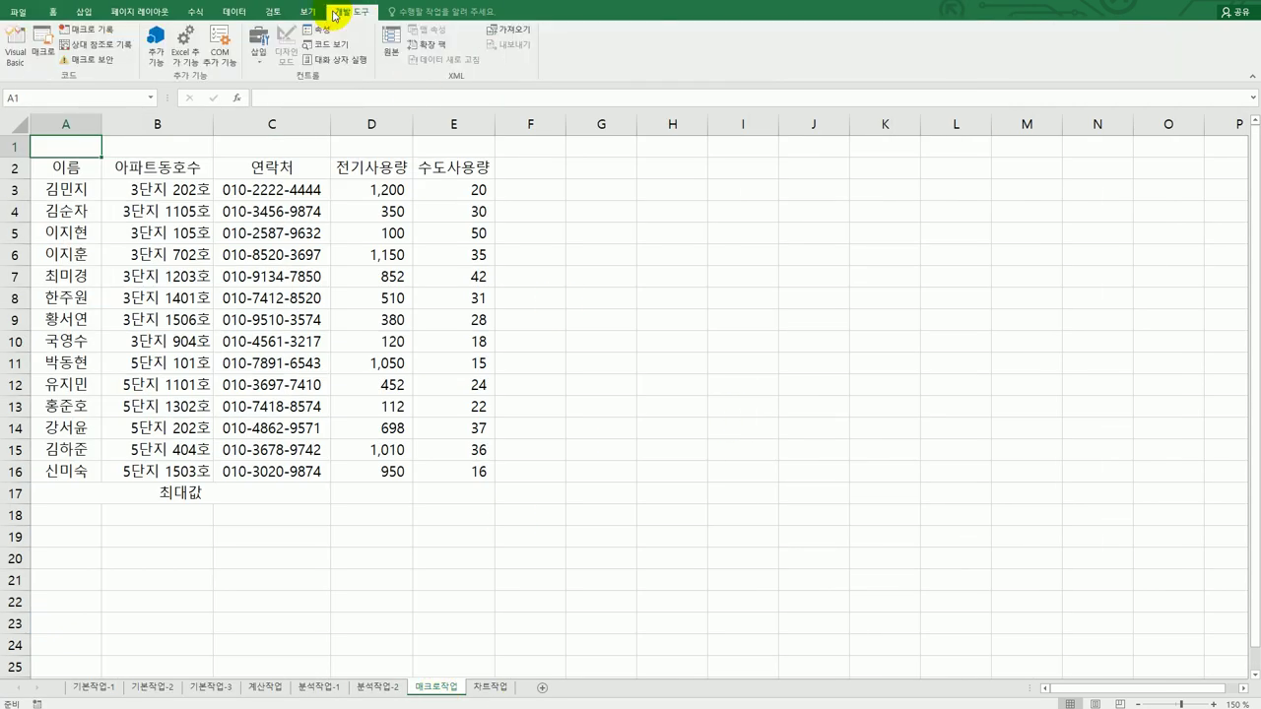
{"action": "left_click", "coordinate": [257, 50]}
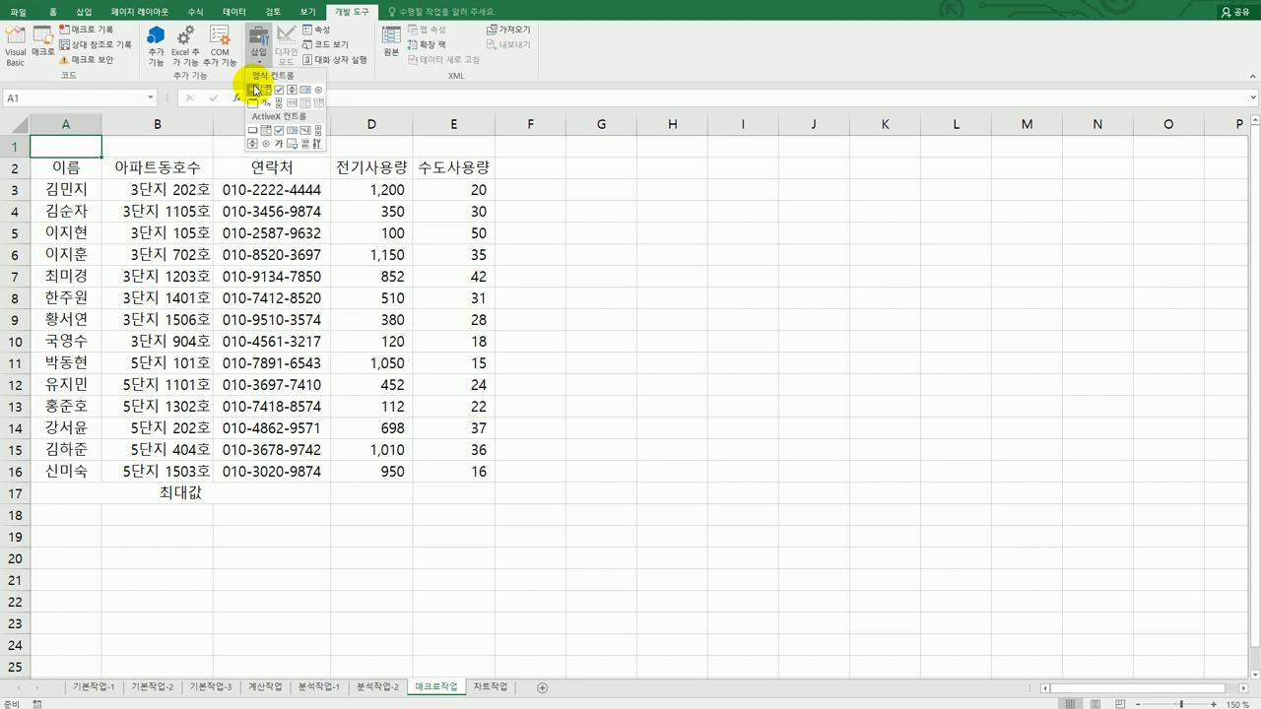
{"action": "left_click", "coordinate": [254, 90]}
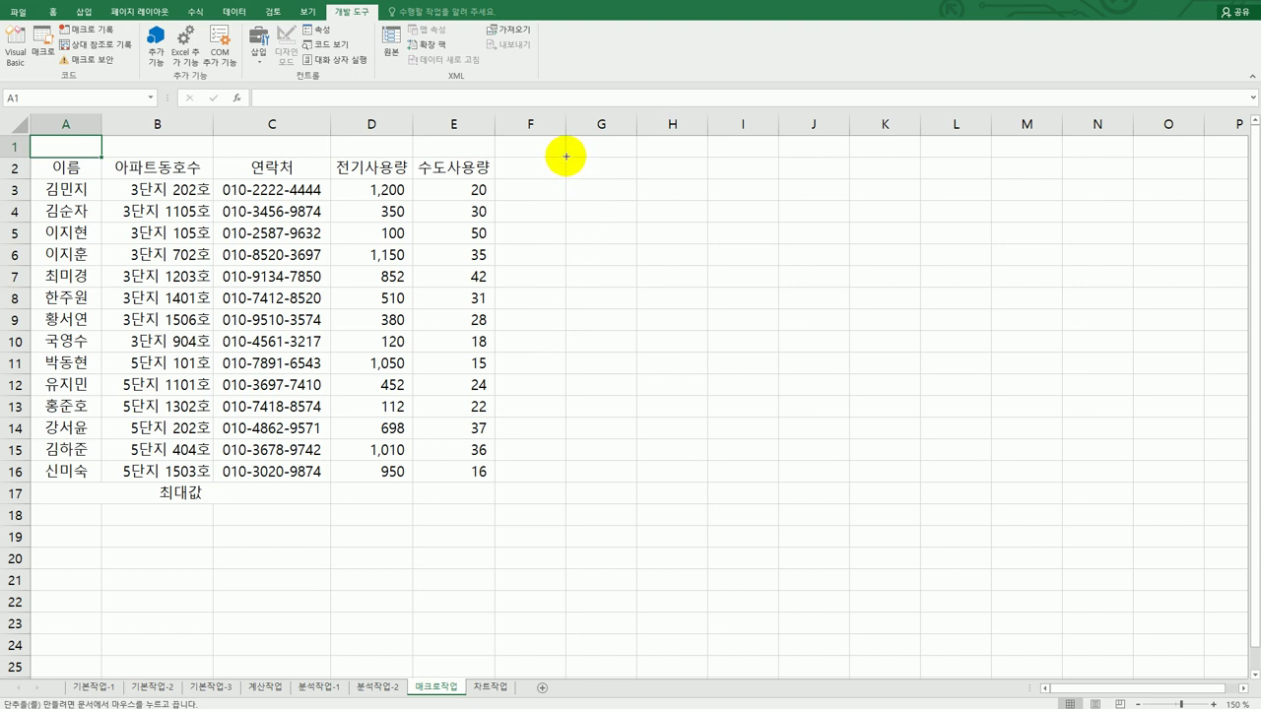
{"action": "left_click_drag", "start_coordinate": [565, 156], "coordinate": [705, 215]}
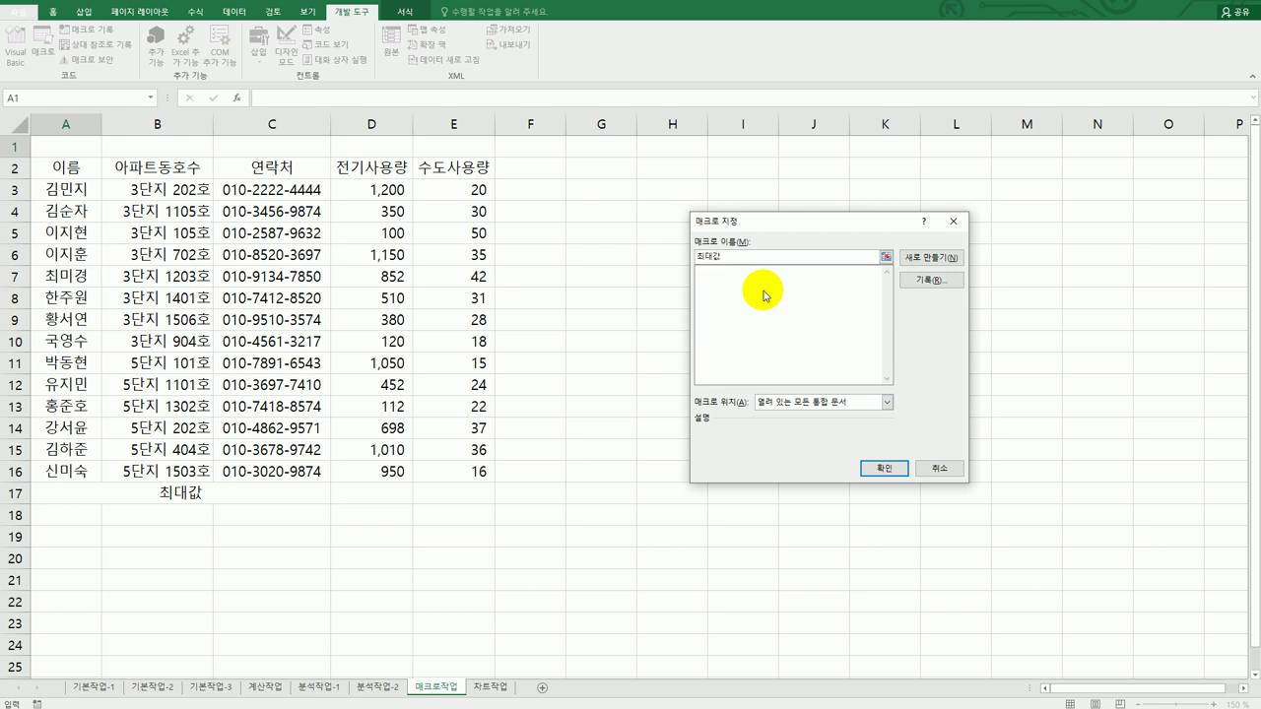
{"action": "type", "text": "최대값"}
{"action": "left_click", "coordinate": [931, 280]}
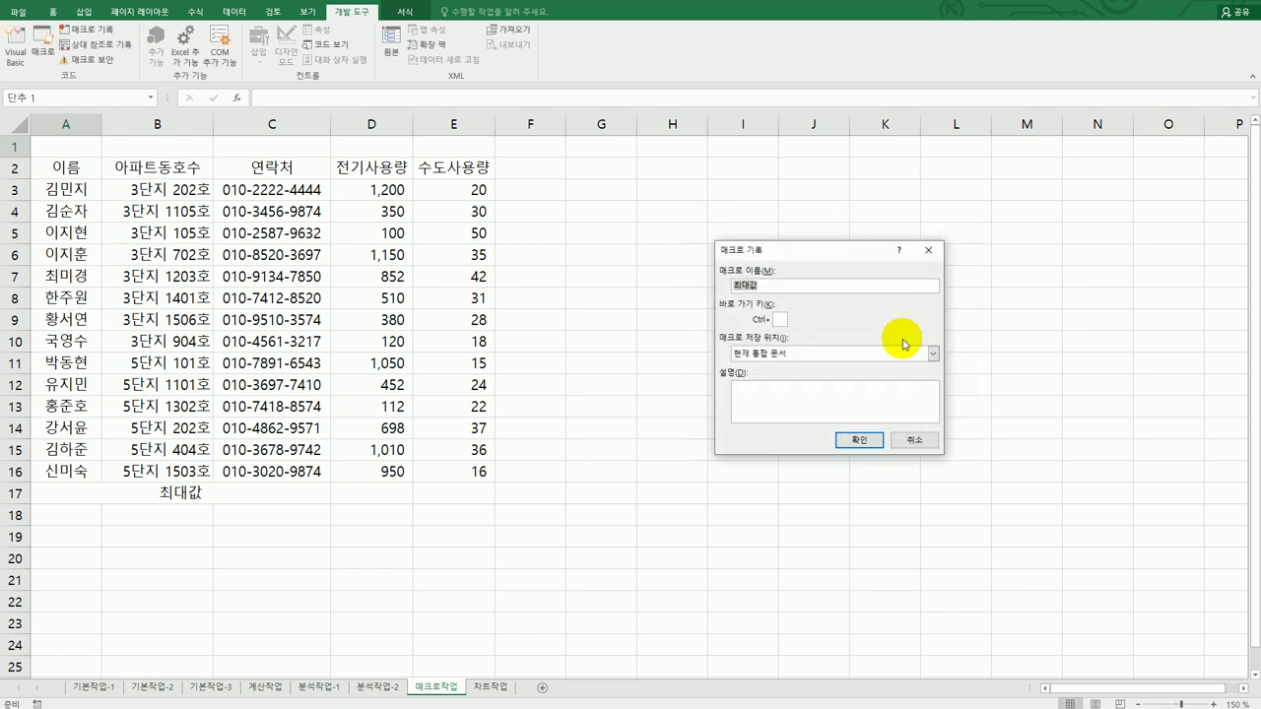
{"action": "left_click", "coordinate": [850, 440]}
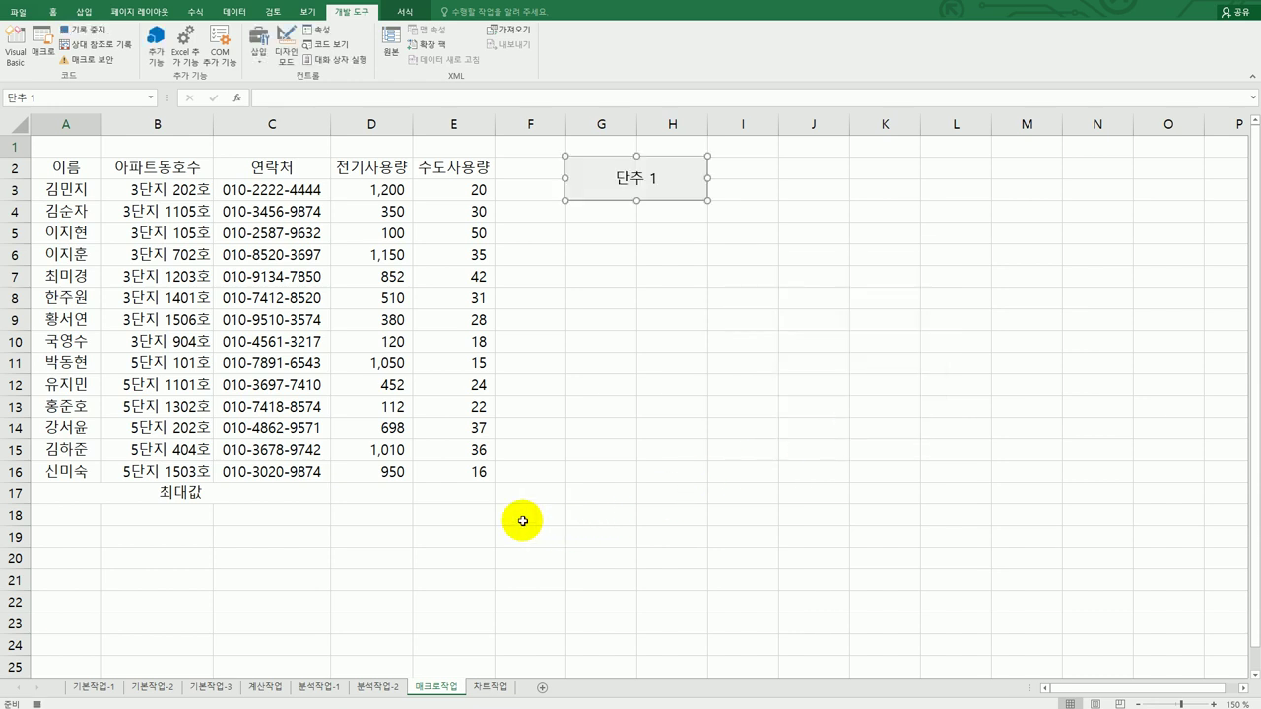
Enter =MAX(D3:D16) in D17 and fill the formula across to E17.
{"action": "left_click", "coordinate": [387, 495]}
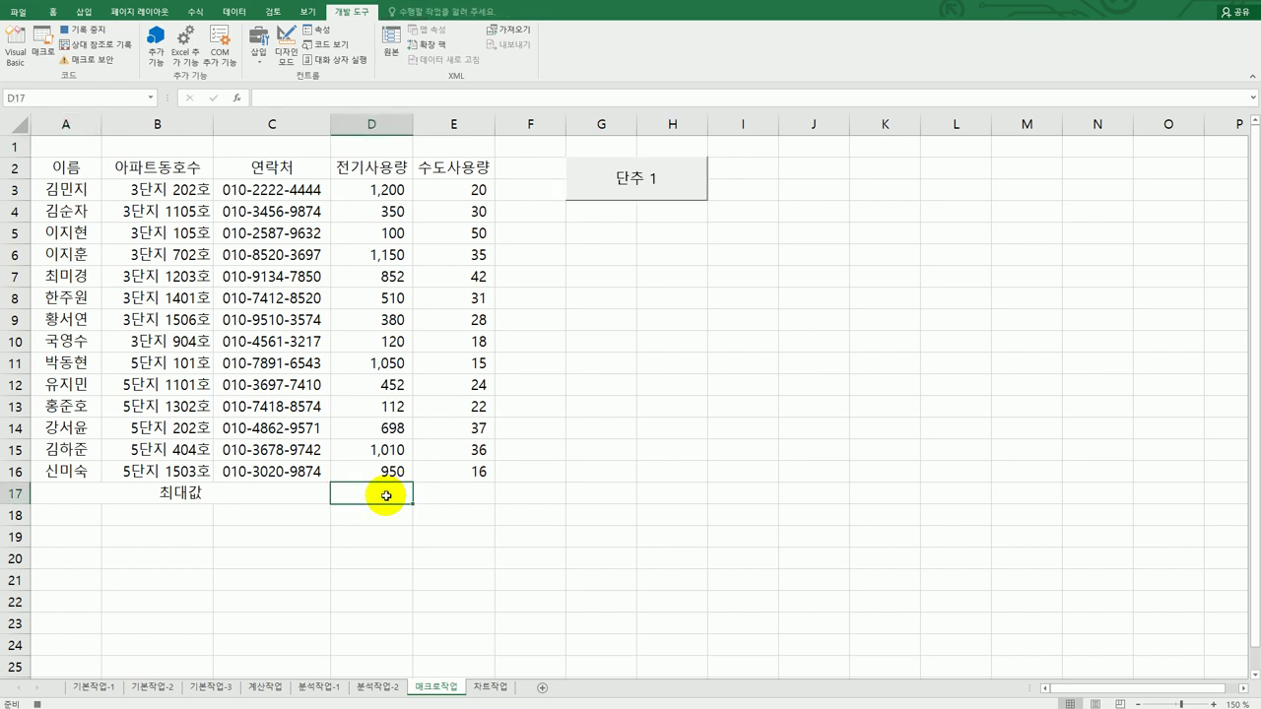
{"action": "type", "text": "="}
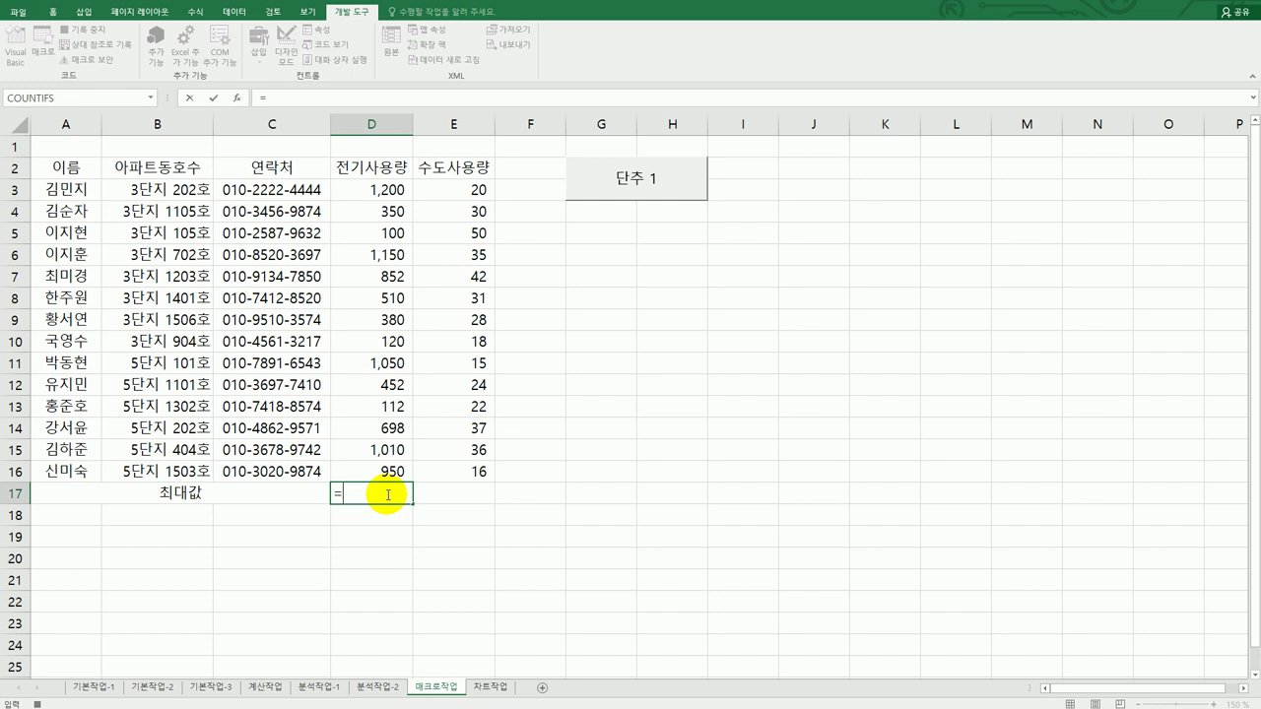
{"action": "type", "text": "max"}
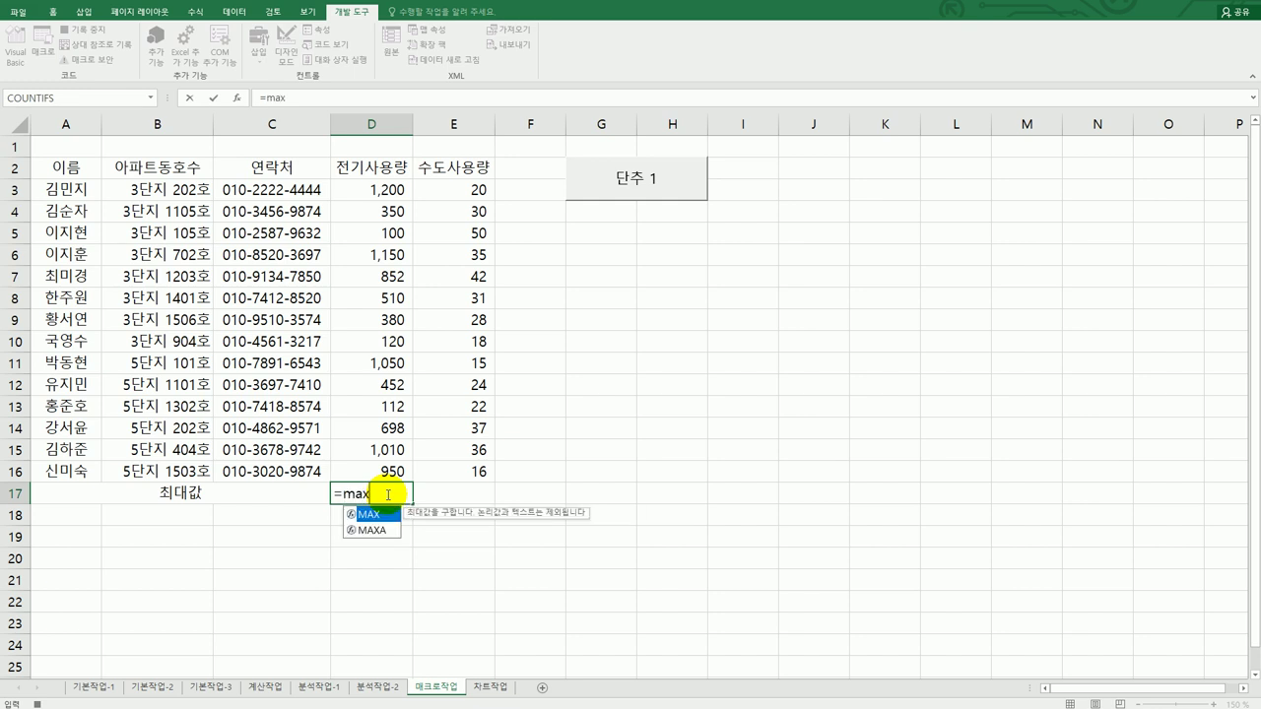
{"action": "key", "text": "Tab"}
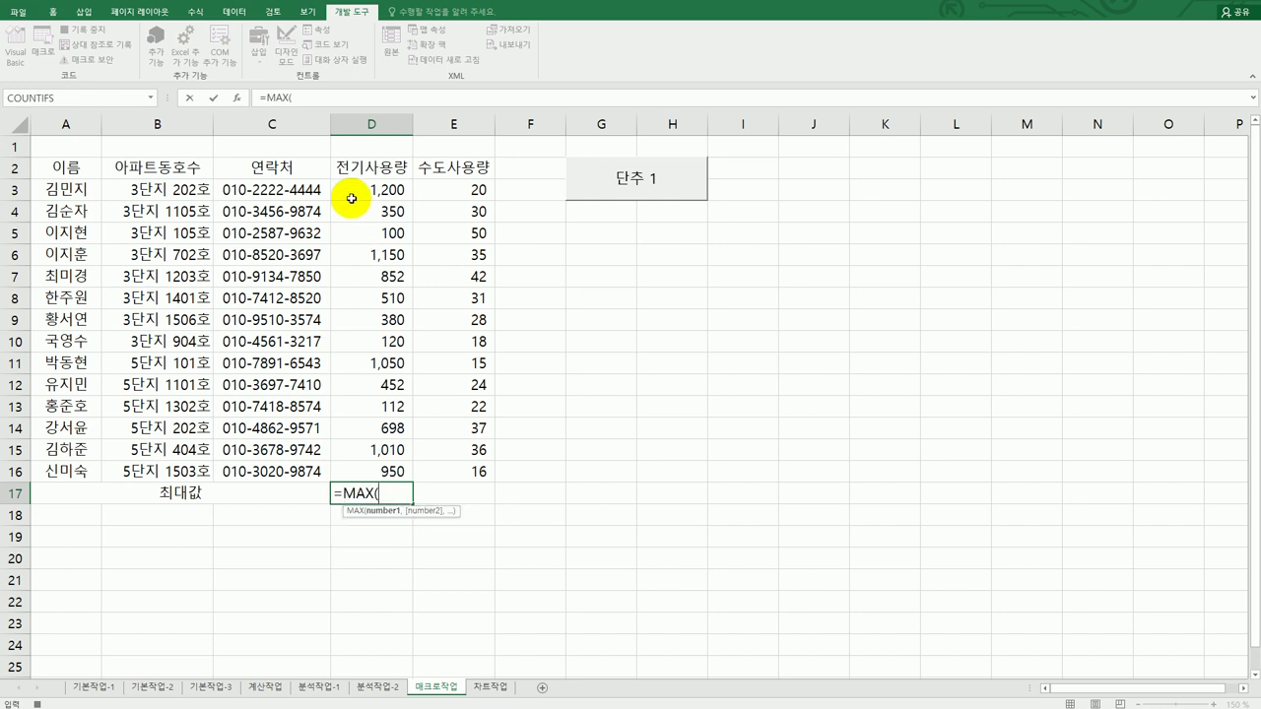
{"action": "left_click_drag", "start_coordinate": [357, 191], "coordinate": [373, 465]}
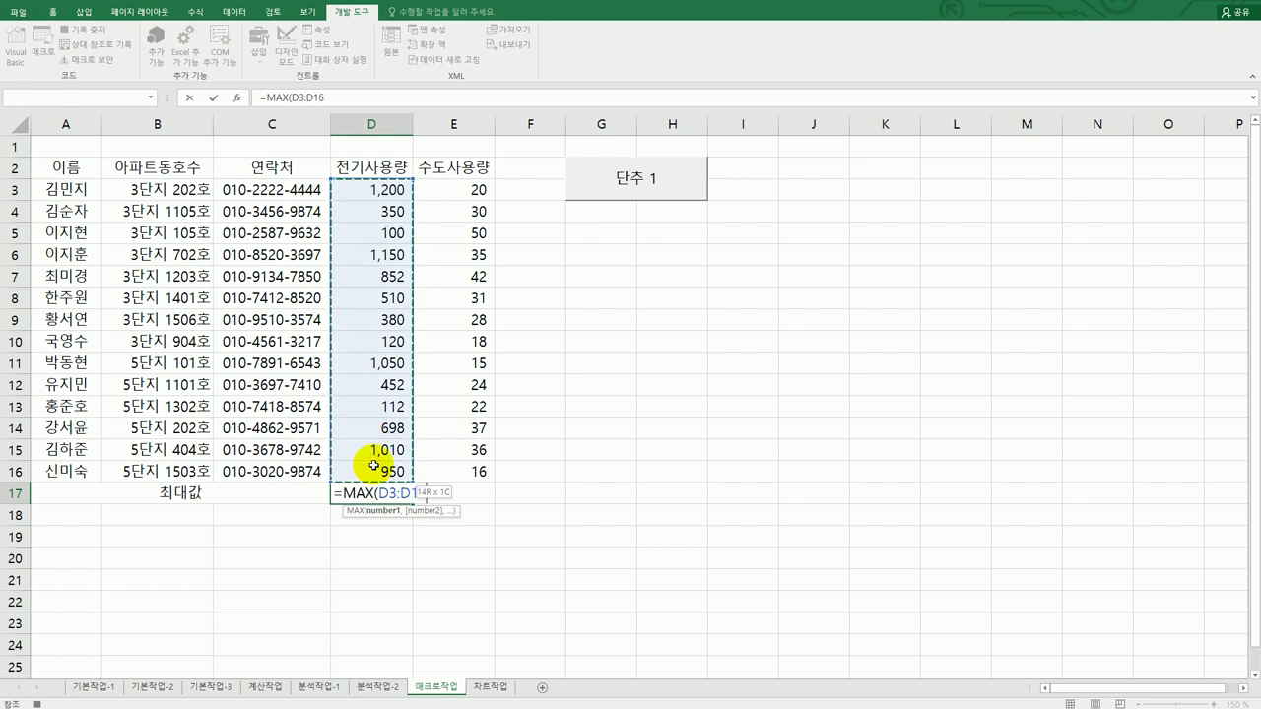
{"action": "type", "text": ")"}
{"action": "key", "text": "Return"}
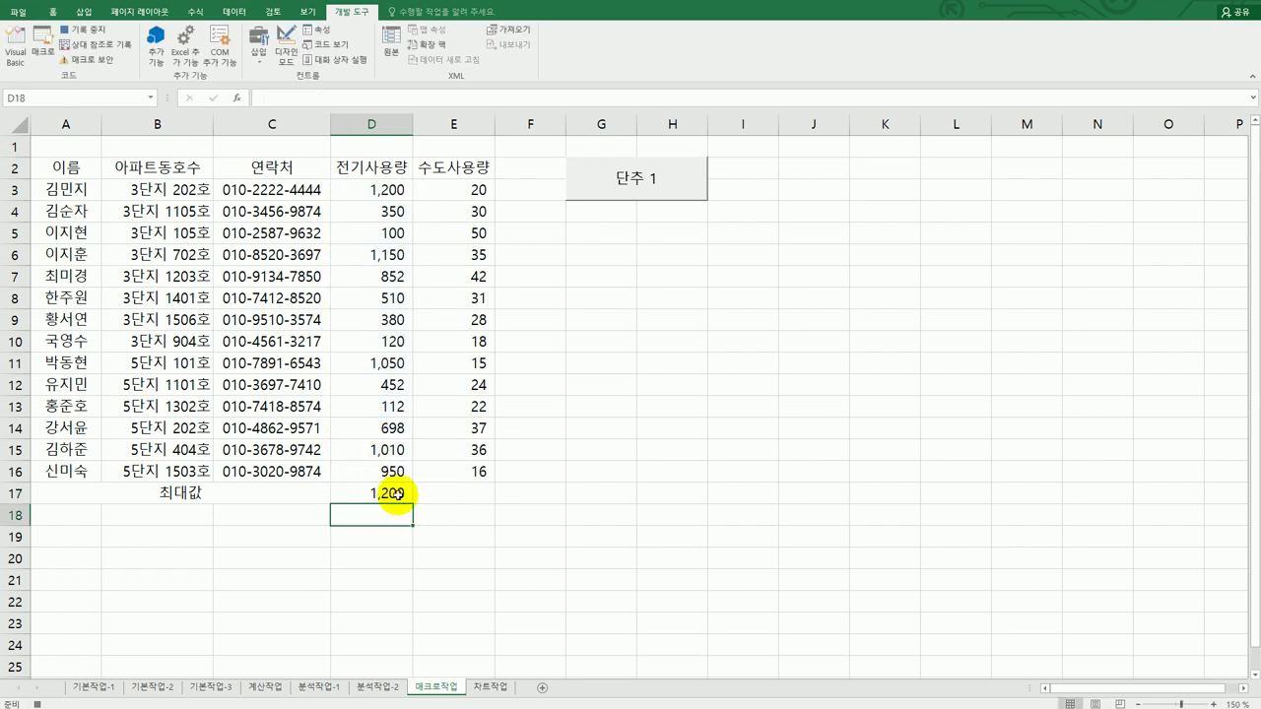
{"action": "left_click", "coordinate": [399, 495]}
{"action": "left_click_drag", "start_coordinate": [412, 503], "coordinate": [479, 498]}
{"action": "left_click", "coordinate": [476, 497]}
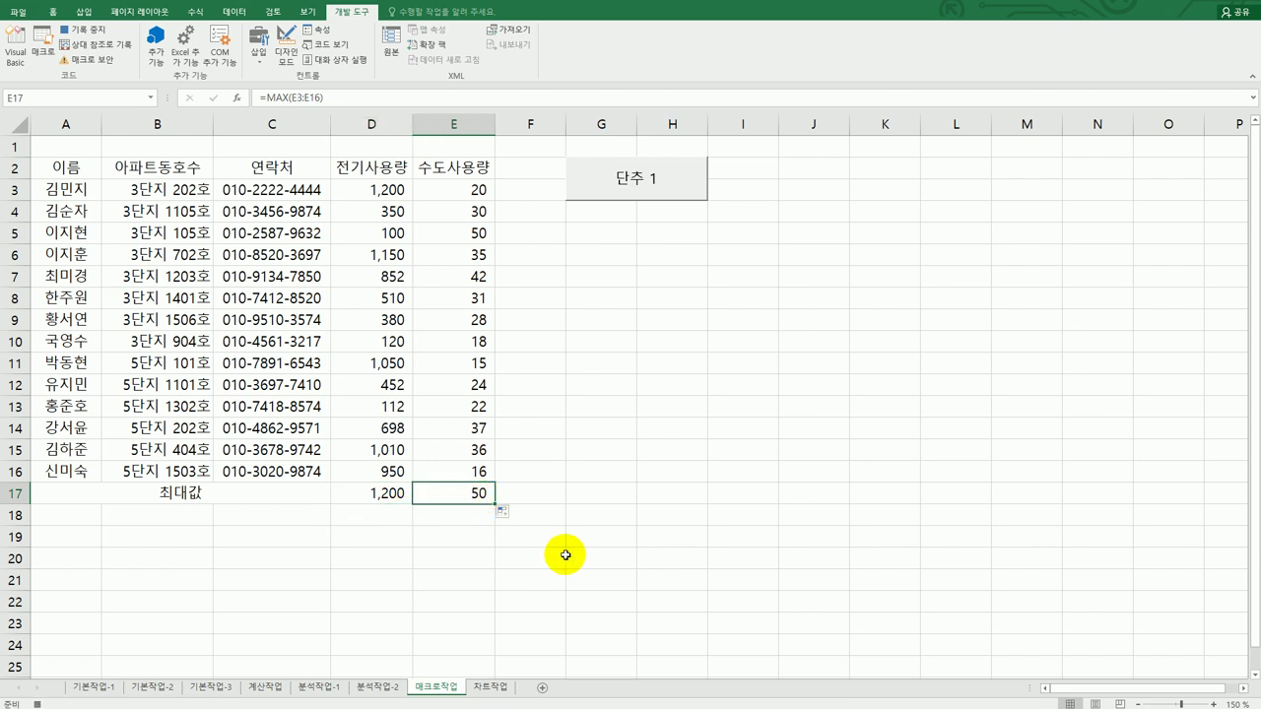
Stop recording the 최대값 macro and change the form-control button's text to 최대값.
{"action": "left_click", "coordinate": [97, 31]}
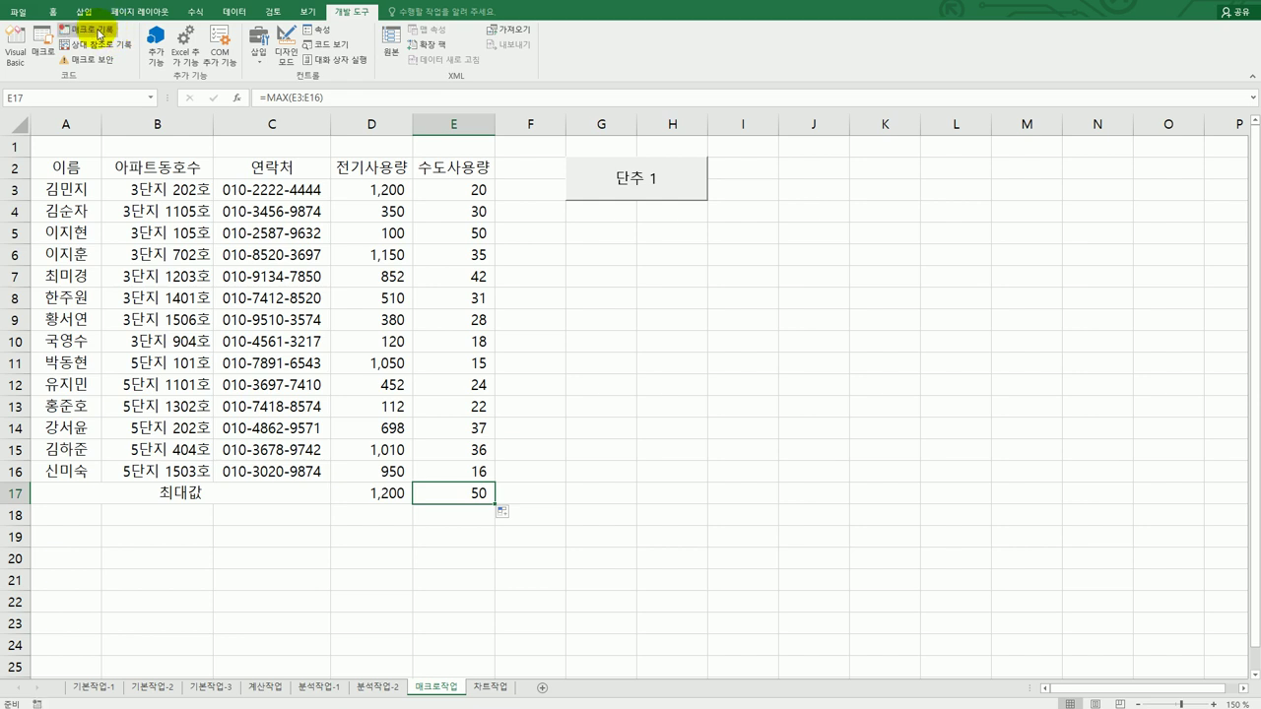
{"action": "right_click", "coordinate": [626, 185]}
{"action": "left_click", "coordinate": [670, 250]}
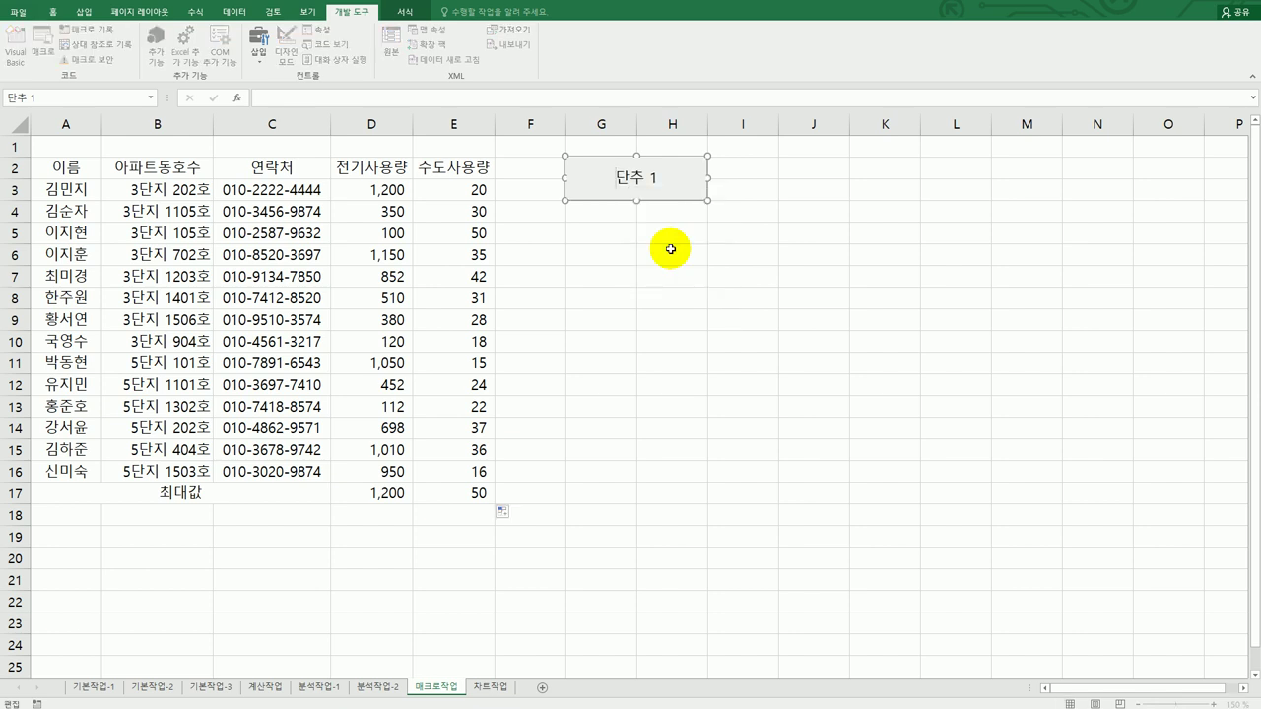
{"action": "key", "text": "ctrl+a"}
{"action": "type", "text": "chleorkqt"}
{"action": "left_click", "coordinate": [670, 249]}
Check the 테두리 macro requirements in the task document, then draw a 빗면 shape over G5:H6 with the text 테두리.
{"action": "key", "text": "alt+Tab"}
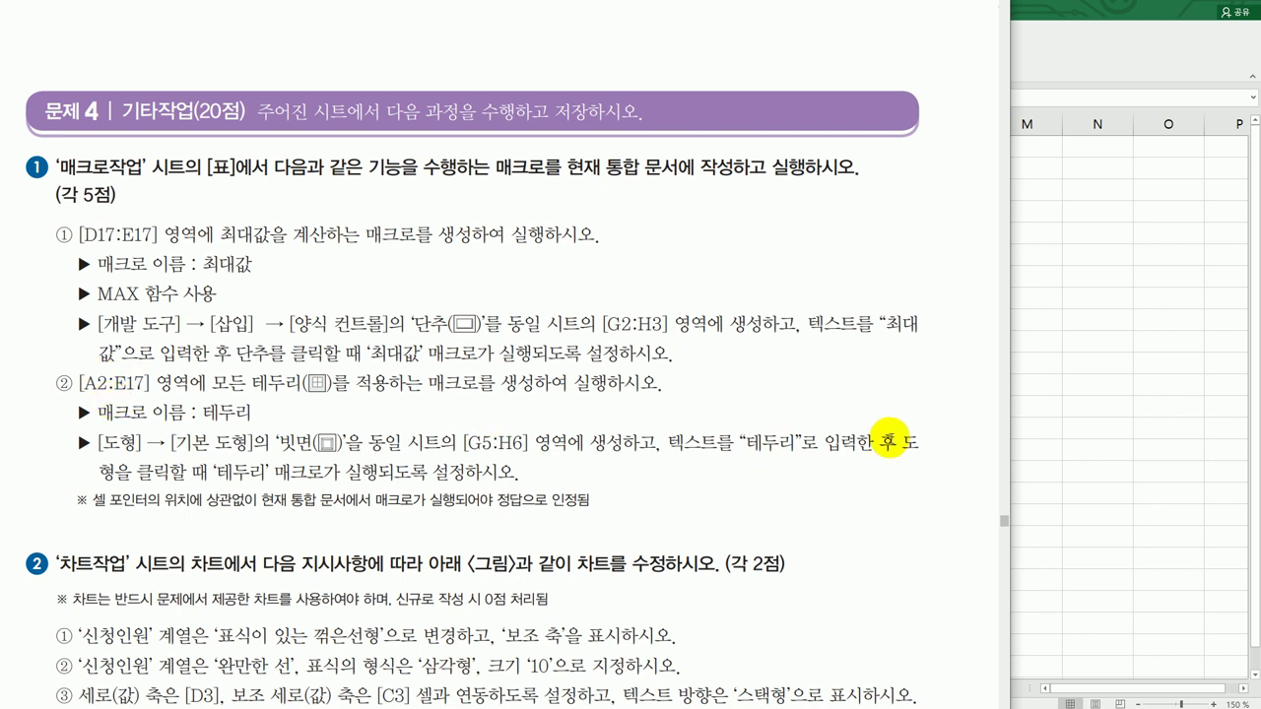
{"action": "key", "text": "alt+Tab"}
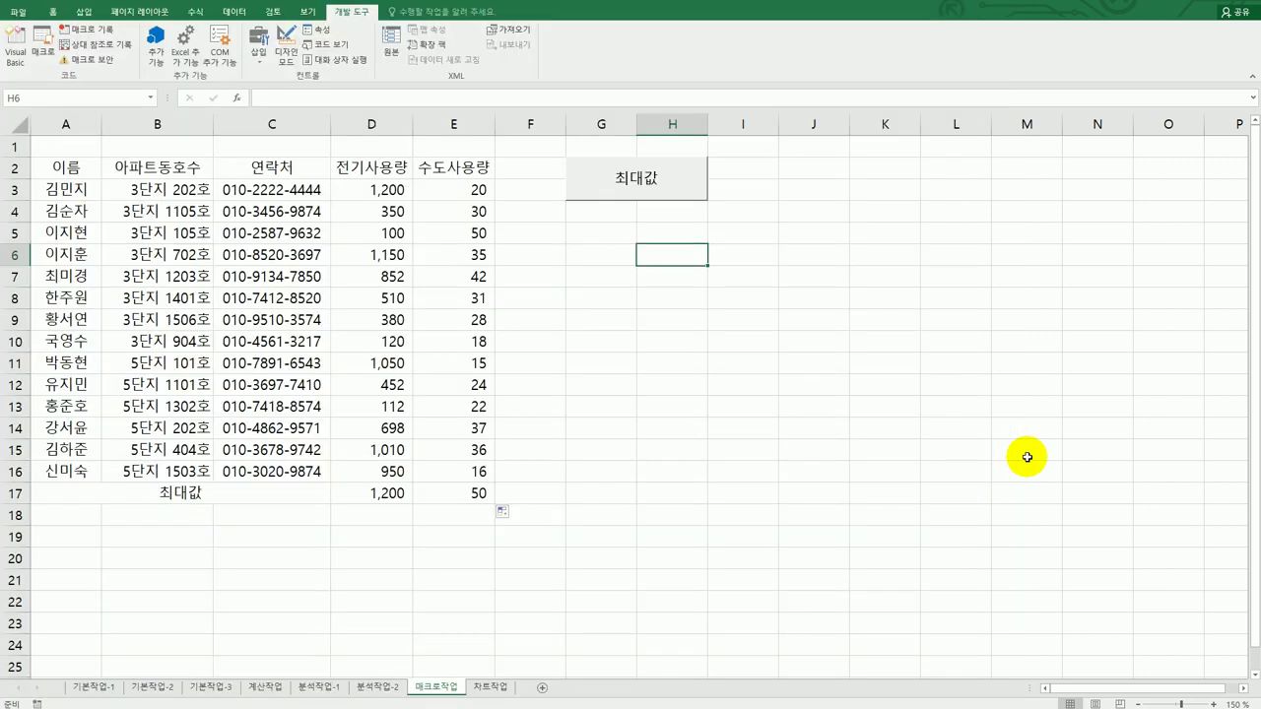
{"action": "left_click", "coordinate": [83, 14]}
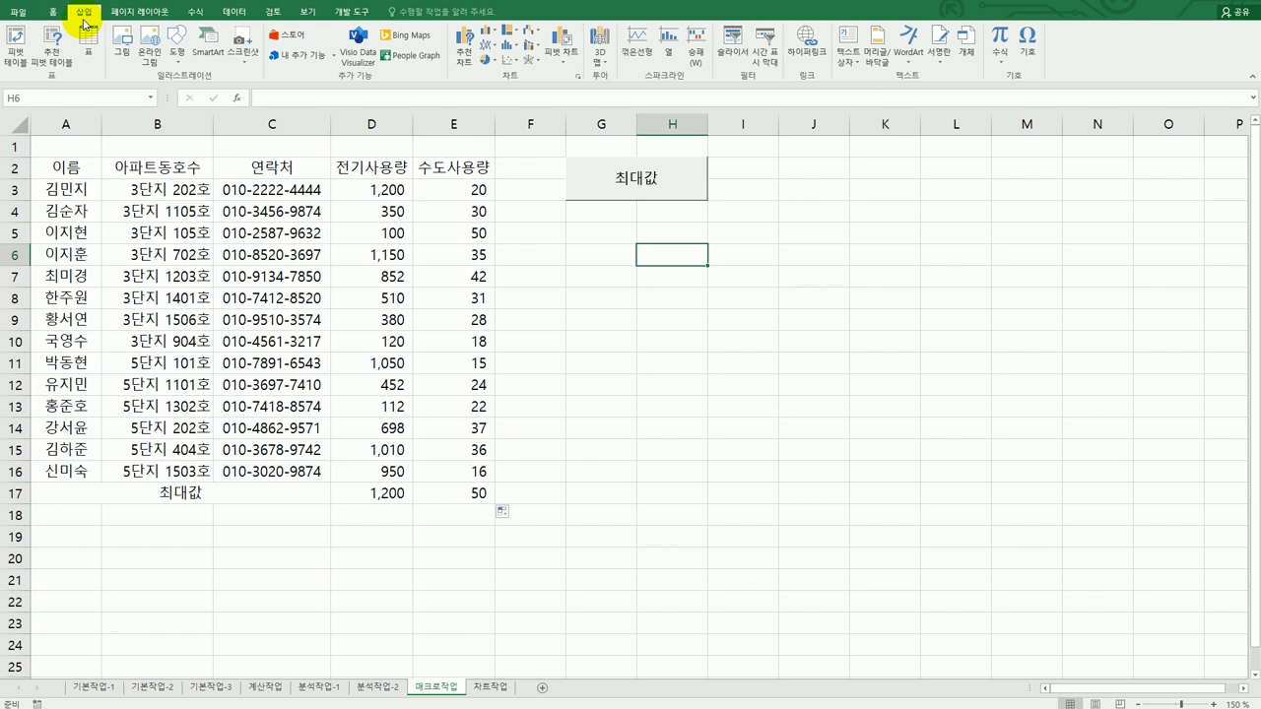
{"action": "left_click", "coordinate": [176, 43]}
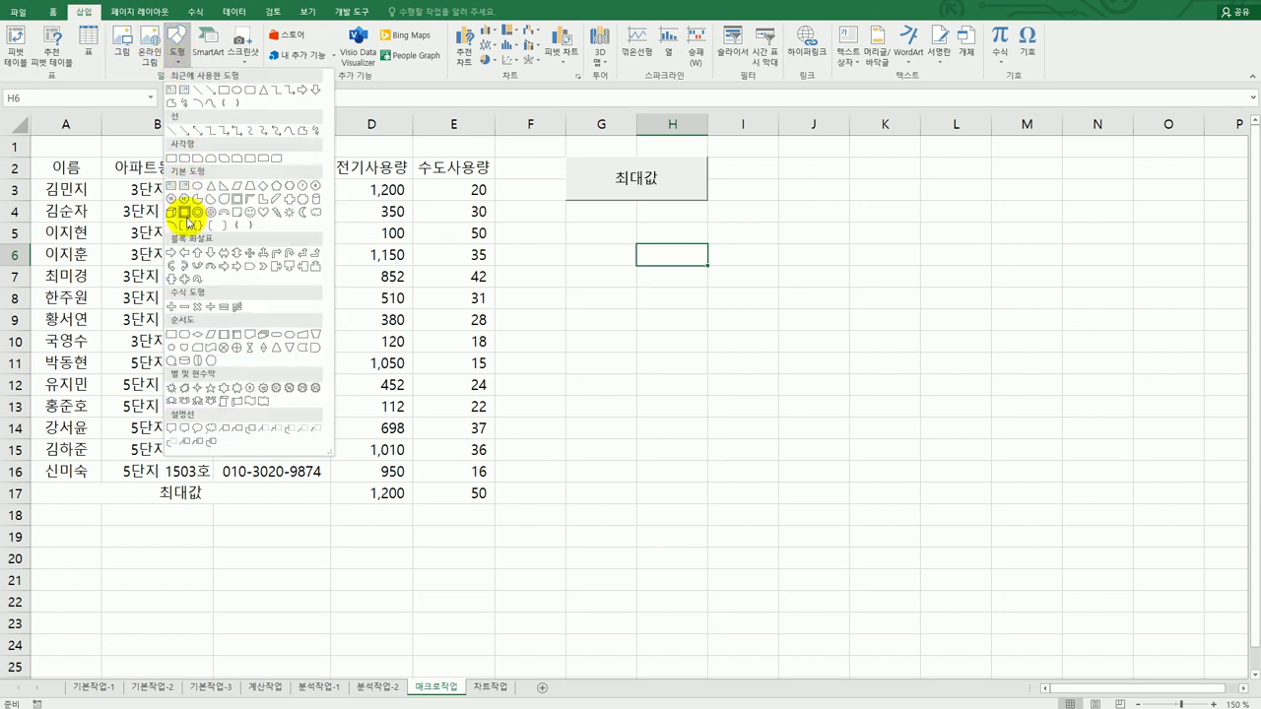
{"action": "left_click", "coordinate": [185, 213]}
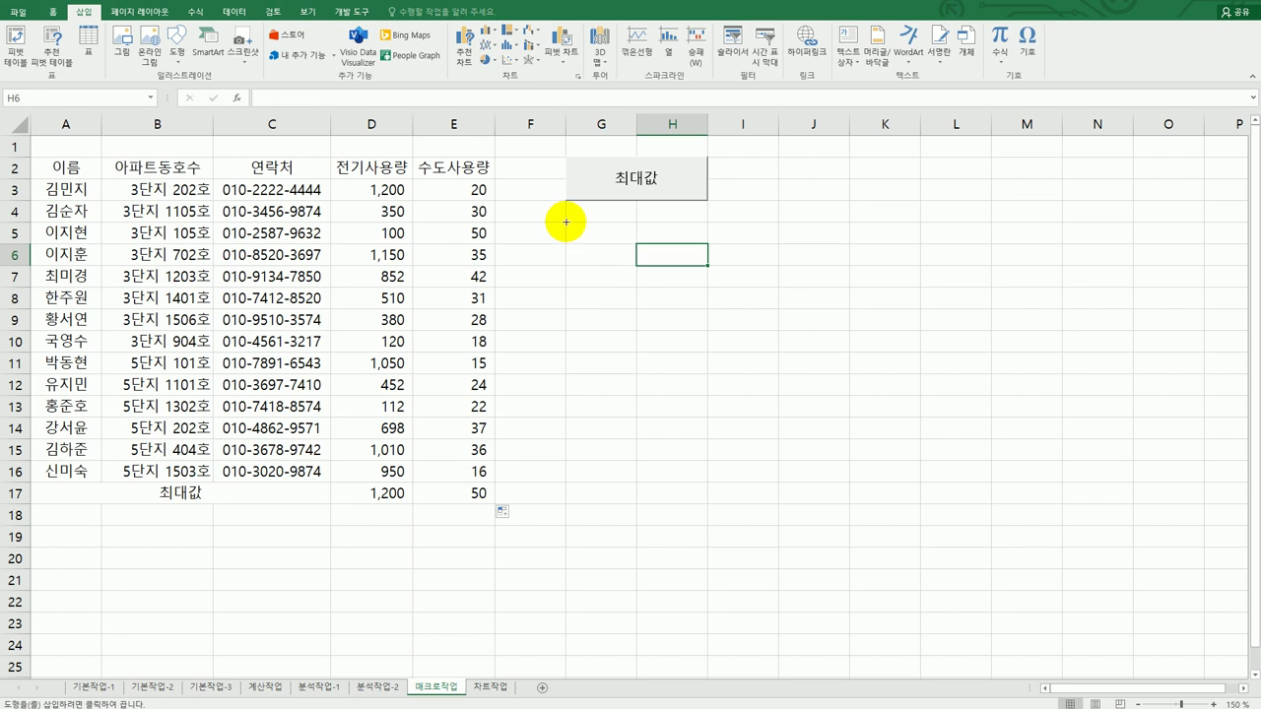
{"action": "key", "text": "alt"}
{"action": "left_click_drag", "start_coordinate": [567, 222], "coordinate": [680, 262]}
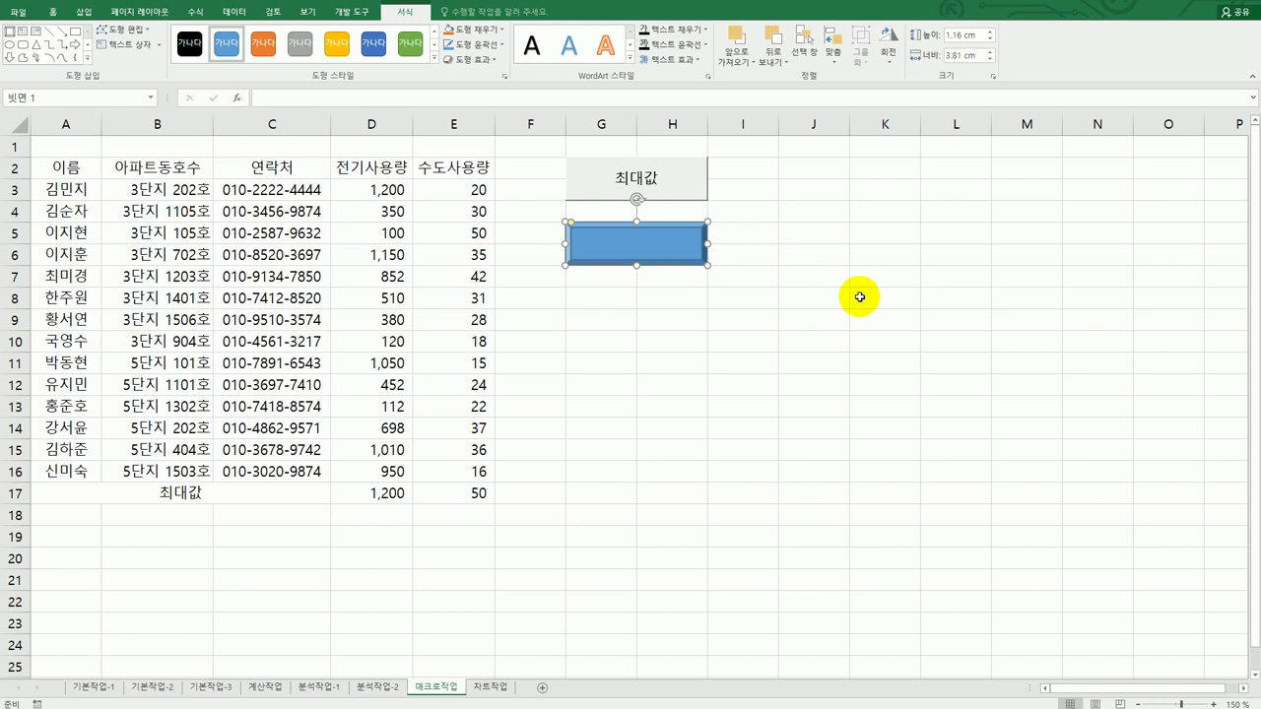
{"action": "type", "text": "테두리"}
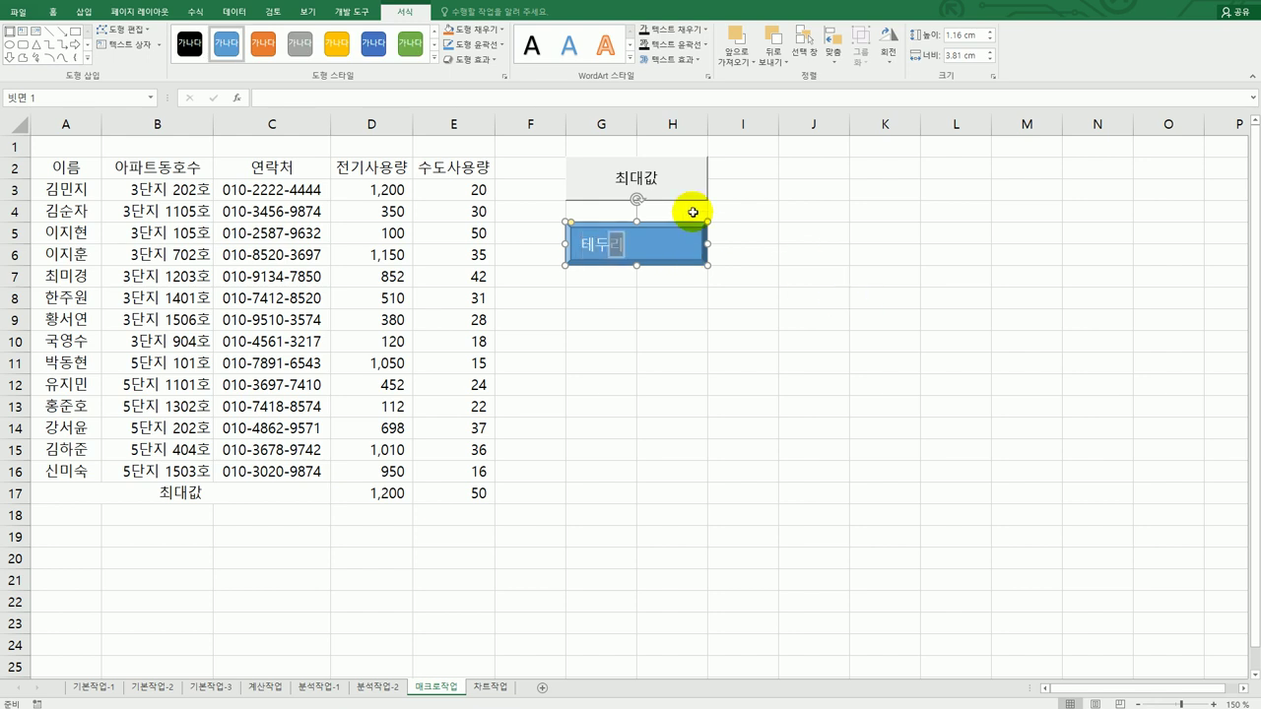
Assign a new macro named 테두리 to the 빗면 shape and start recording it in 현재 통합 문서.
{"action": "right_click", "coordinate": [660, 239]}
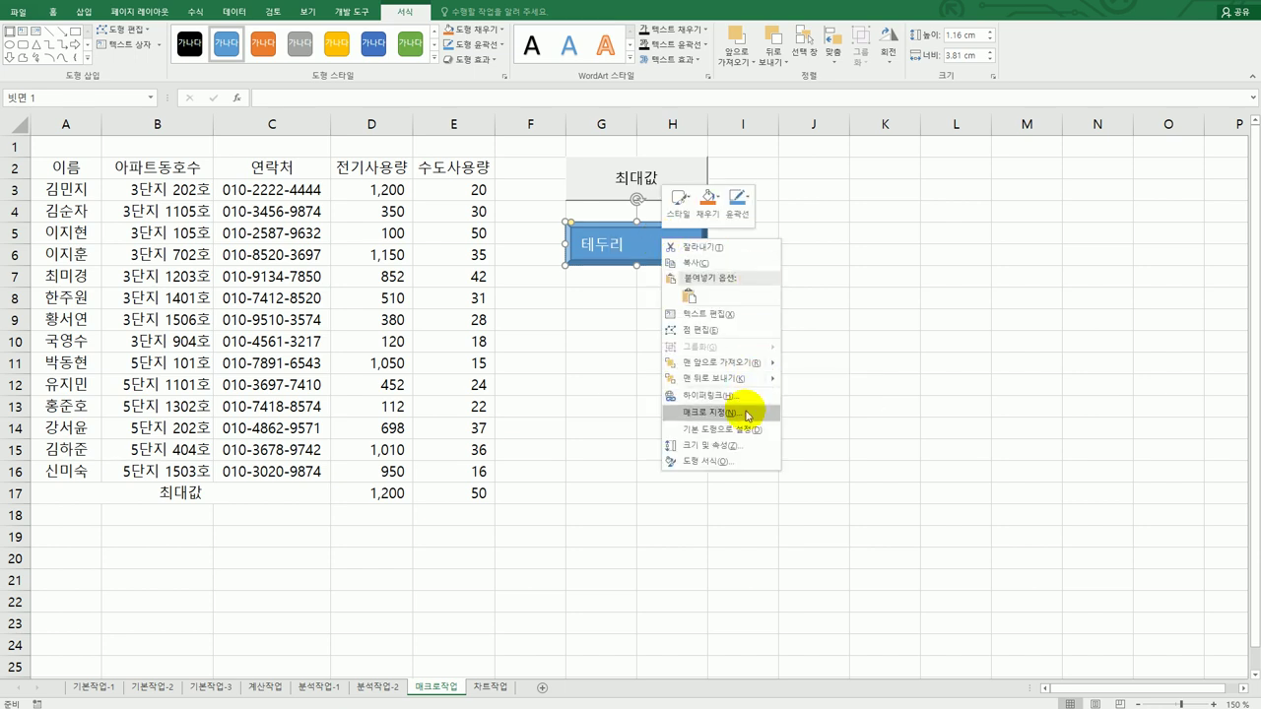
{"action": "left_click", "coordinate": [746, 413]}
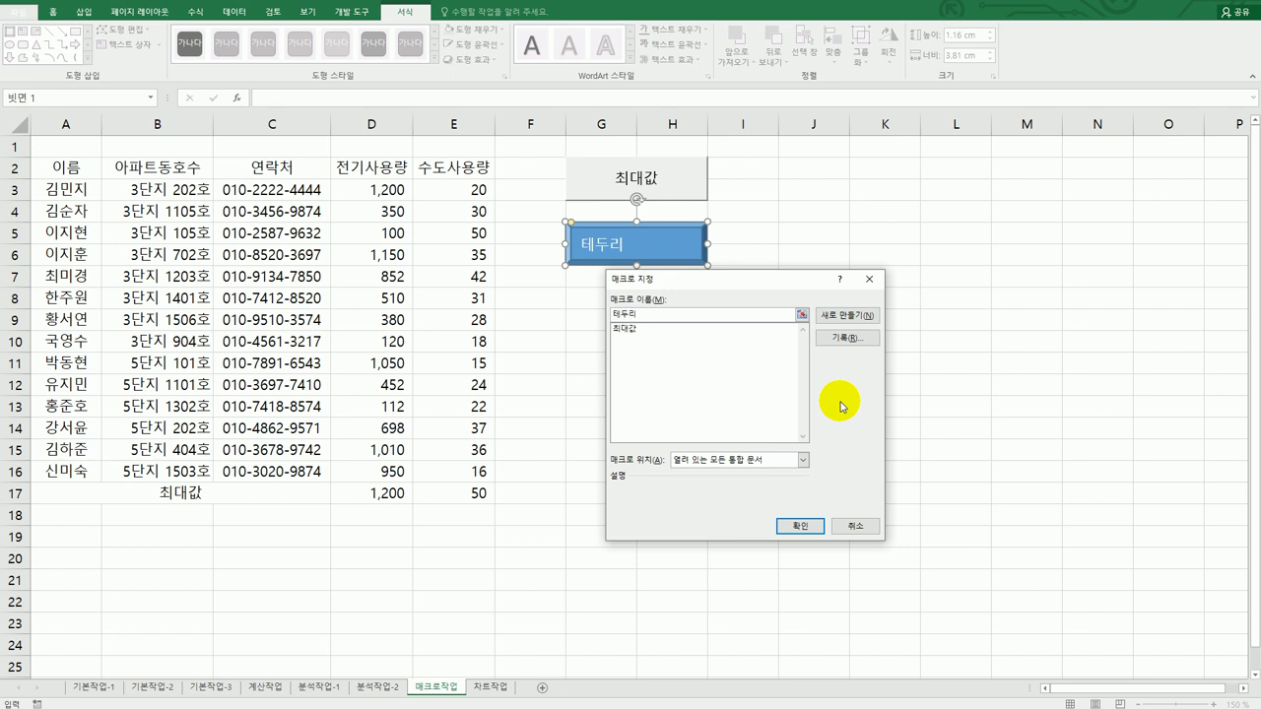
{"action": "left_click", "coordinate": [842, 338]}
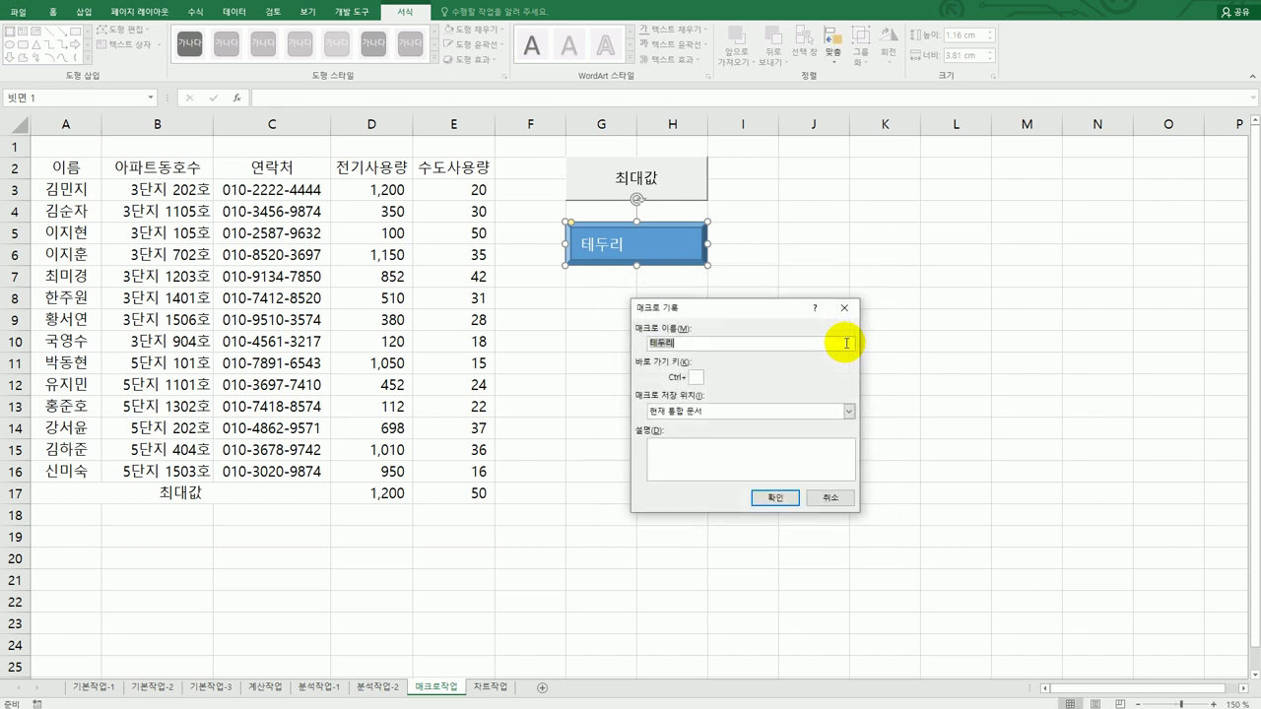
{"action": "left_click", "coordinate": [776, 497]}
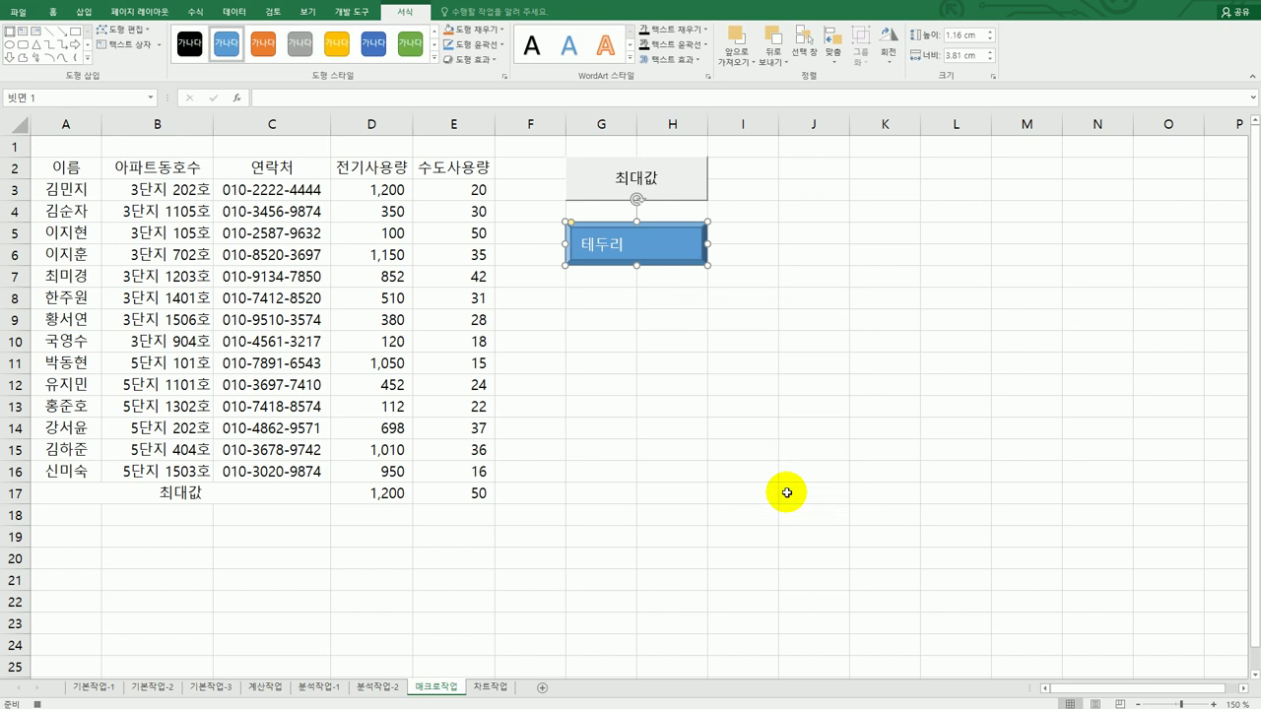
Apply 모든 테두리 to A2:E17 and stop recording the macro.
{"action": "left_click_drag", "start_coordinate": [68, 166], "coordinate": [435, 487]}
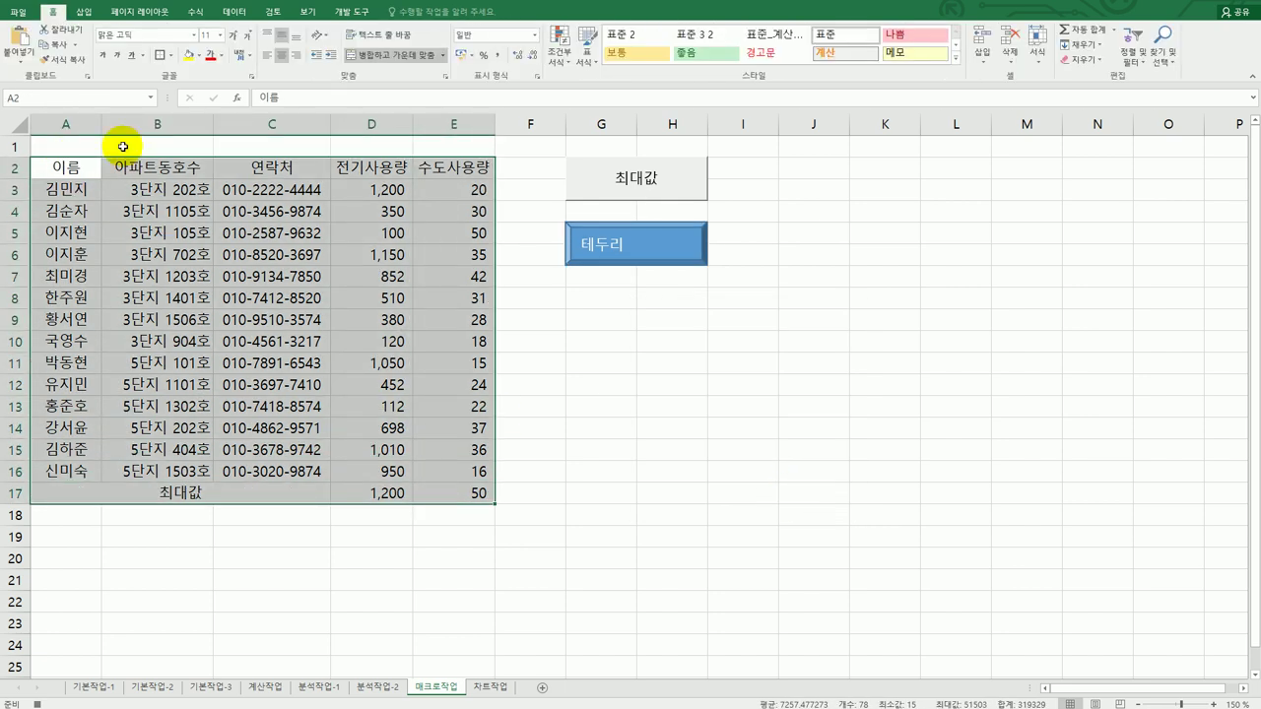
{"action": "left_click", "coordinate": [170, 55]}
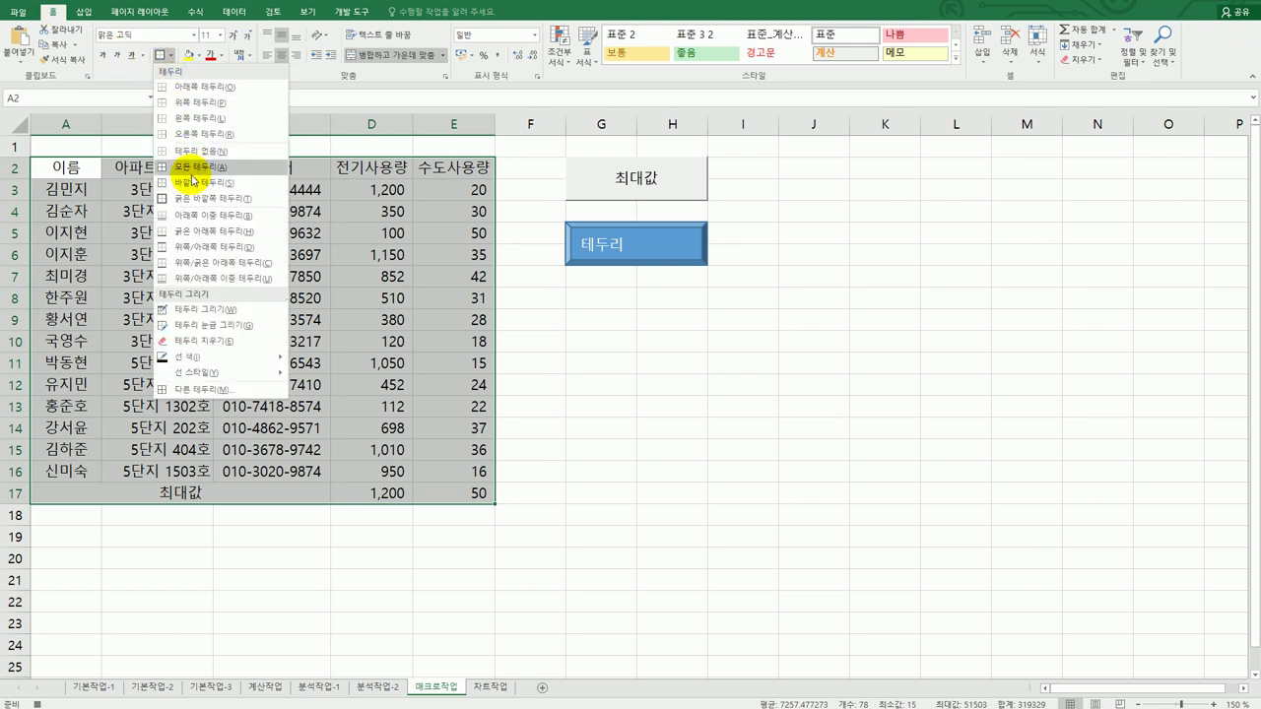
{"action": "left_click", "coordinate": [191, 170]}
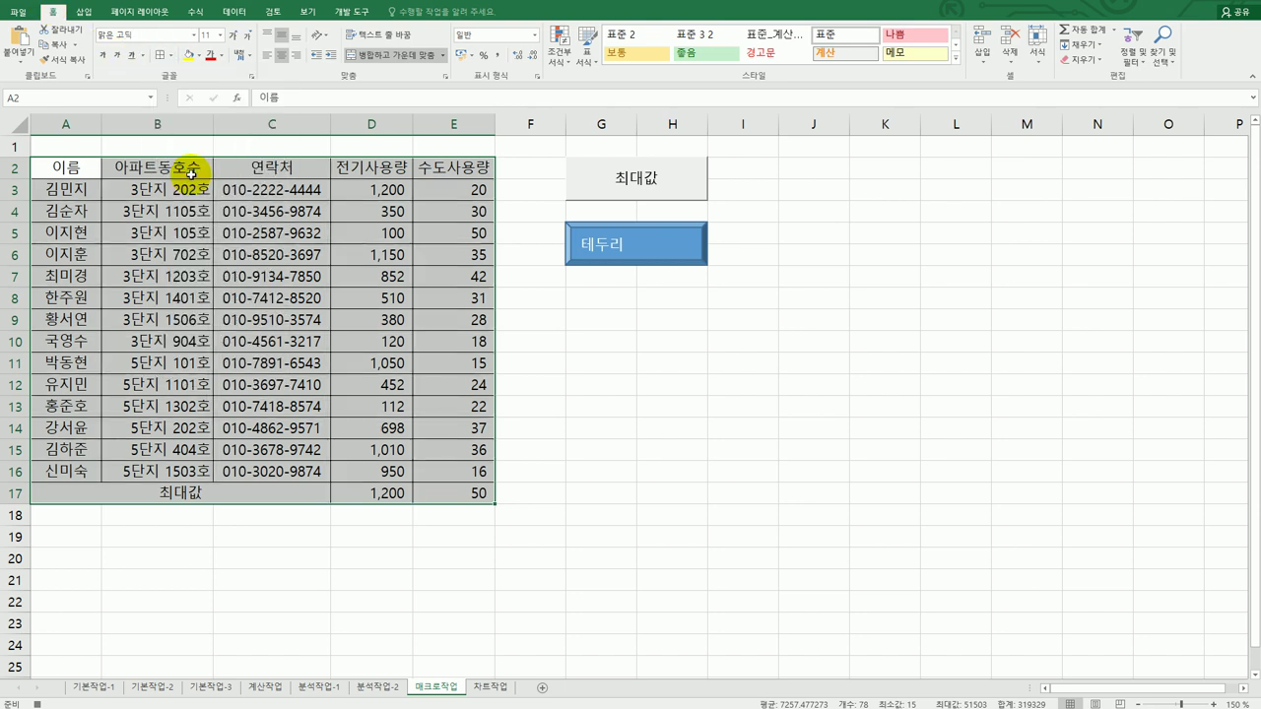
{"action": "left_click", "coordinate": [439, 500]}
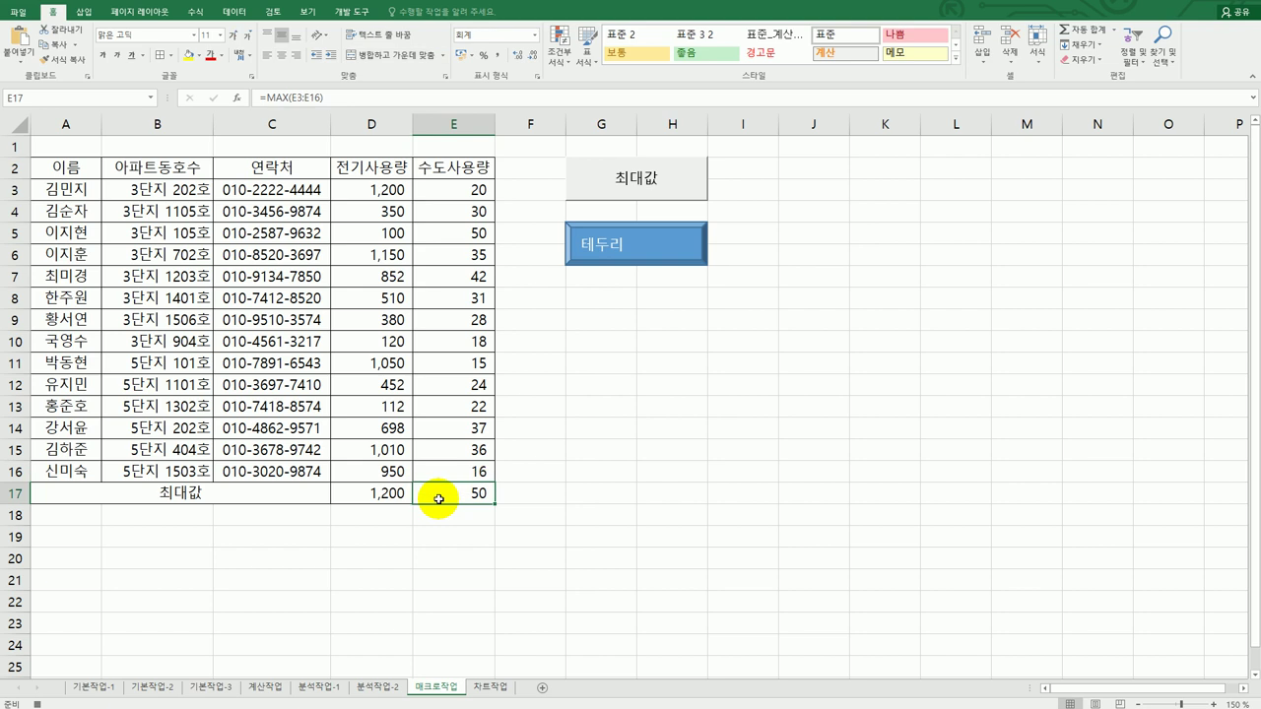
{"action": "left_click", "coordinate": [352, 10]}
{"action": "left_click", "coordinate": [87, 31]}
{"action": "left_click", "coordinate": [689, 432]}
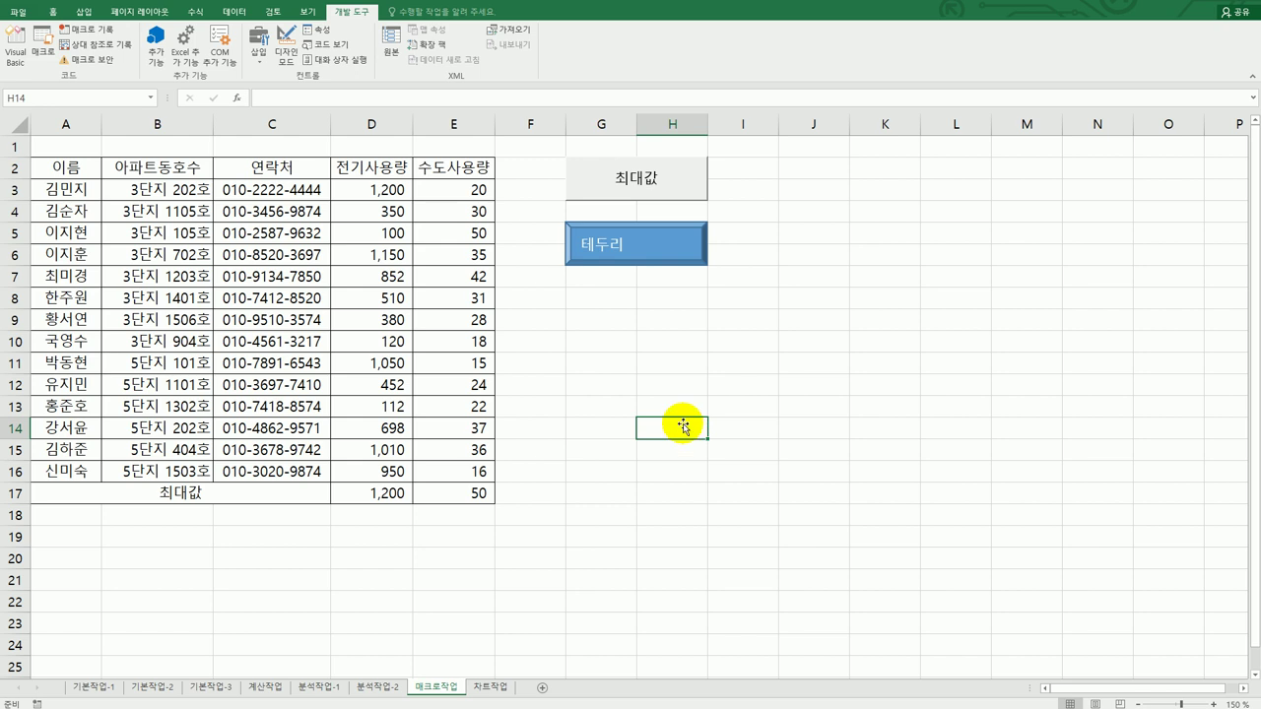
Clear D17:E17 and run the 최대값 macro from its button to refill the cells.
{"action": "left_click_drag", "start_coordinate": [385, 493], "coordinate": [471, 485]}
{"action": "key", "text": "Delete"}
{"action": "left_click", "coordinate": [603, 554]}
{"action": "left_click", "coordinate": [640, 182]}
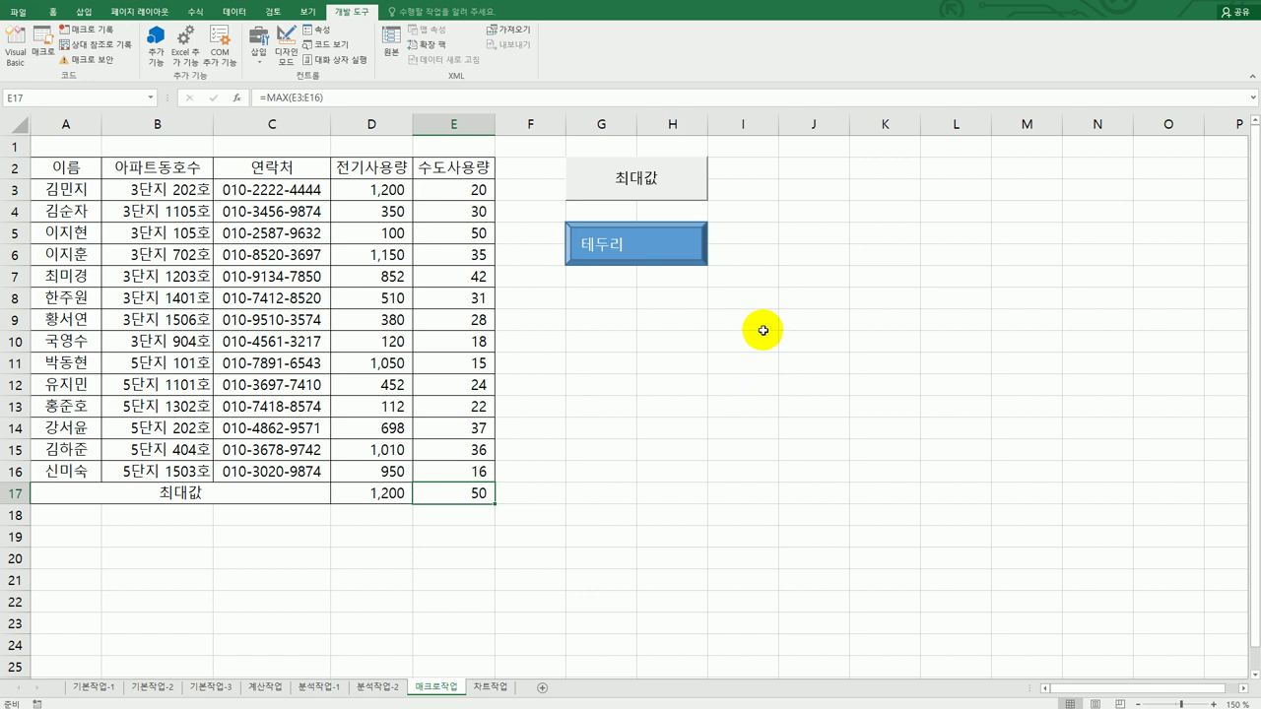
Read the chart requirements in the task document and bring up the chart on the 차트작업 sheet.
{"action": "key", "text": "alt+Tab"}
{"action": "scroll", "coordinate": [642, 522], "scroll_direction": "down", "scroll_amount": 5}
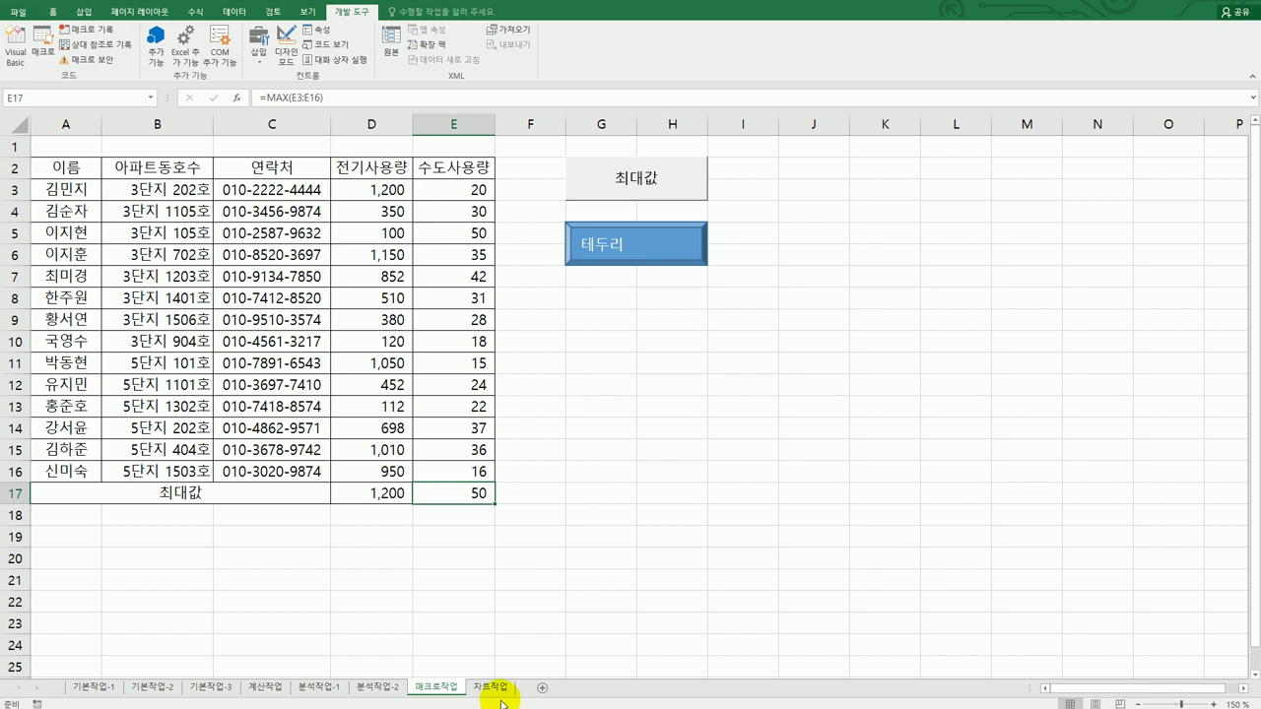
{"action": "left_click", "coordinate": [501, 694]}
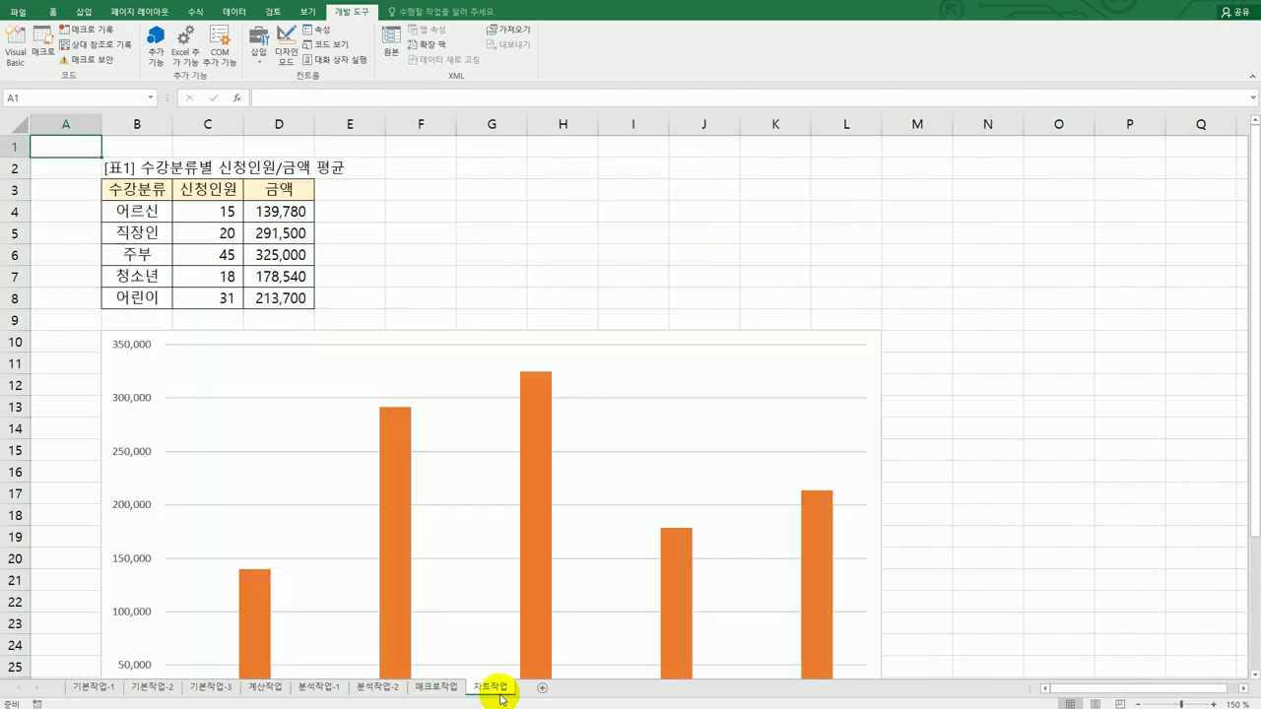
{"action": "scroll", "coordinate": [502, 537], "scroll_direction": "down", "scroll_amount": 2}
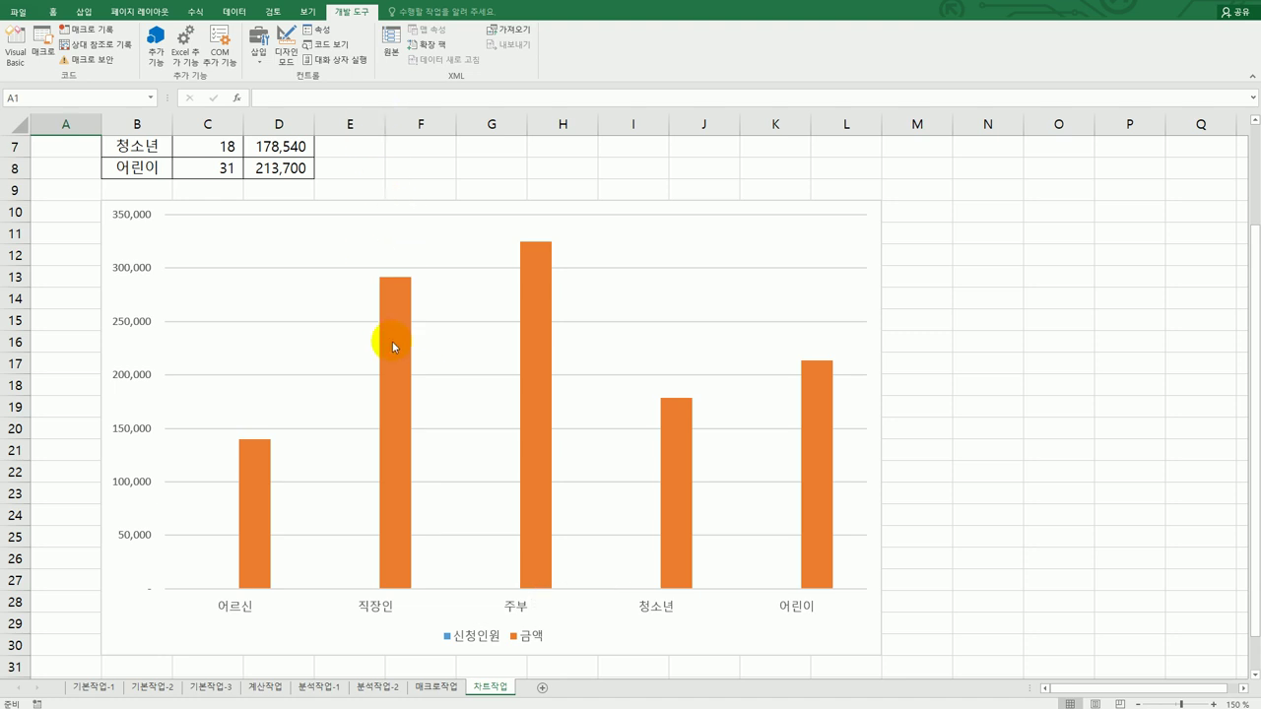
Change the chart's 신청인원 series to 표식이 있는 꺾은선형 and plot it on the 보조 축.
{"action": "left_click", "coordinate": [817, 242]}
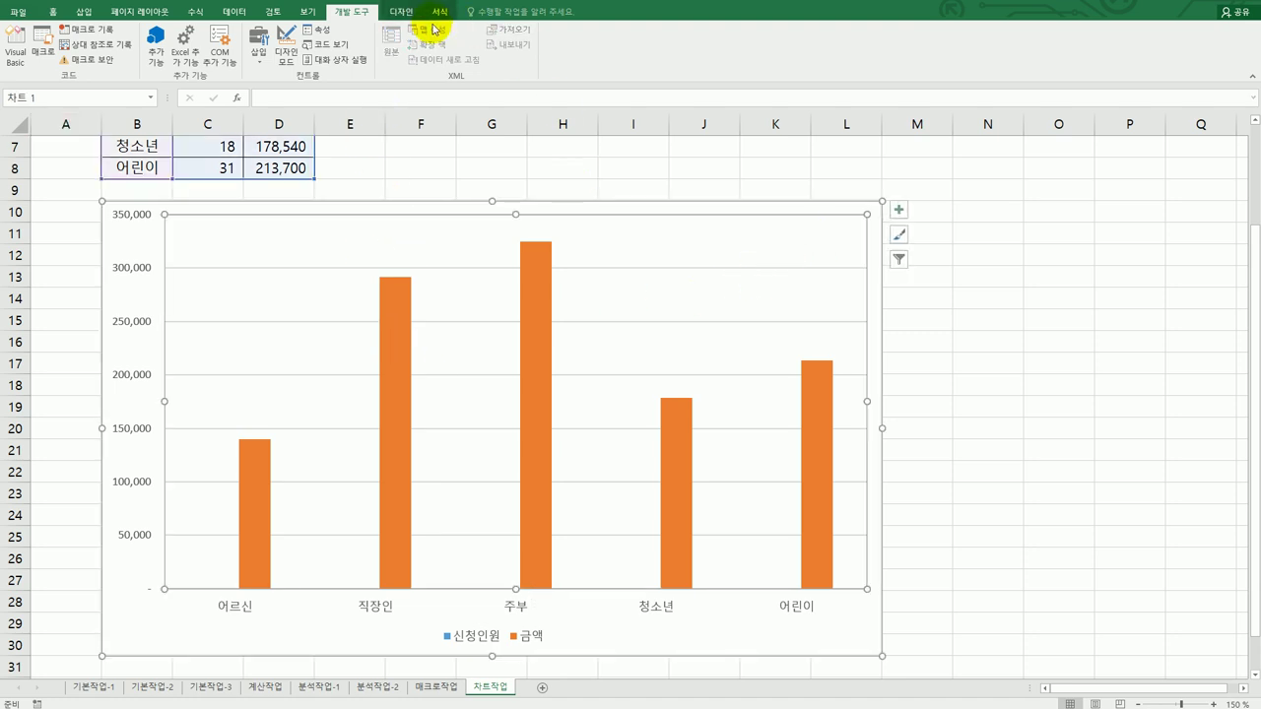
{"action": "left_click", "coordinate": [439, 19]}
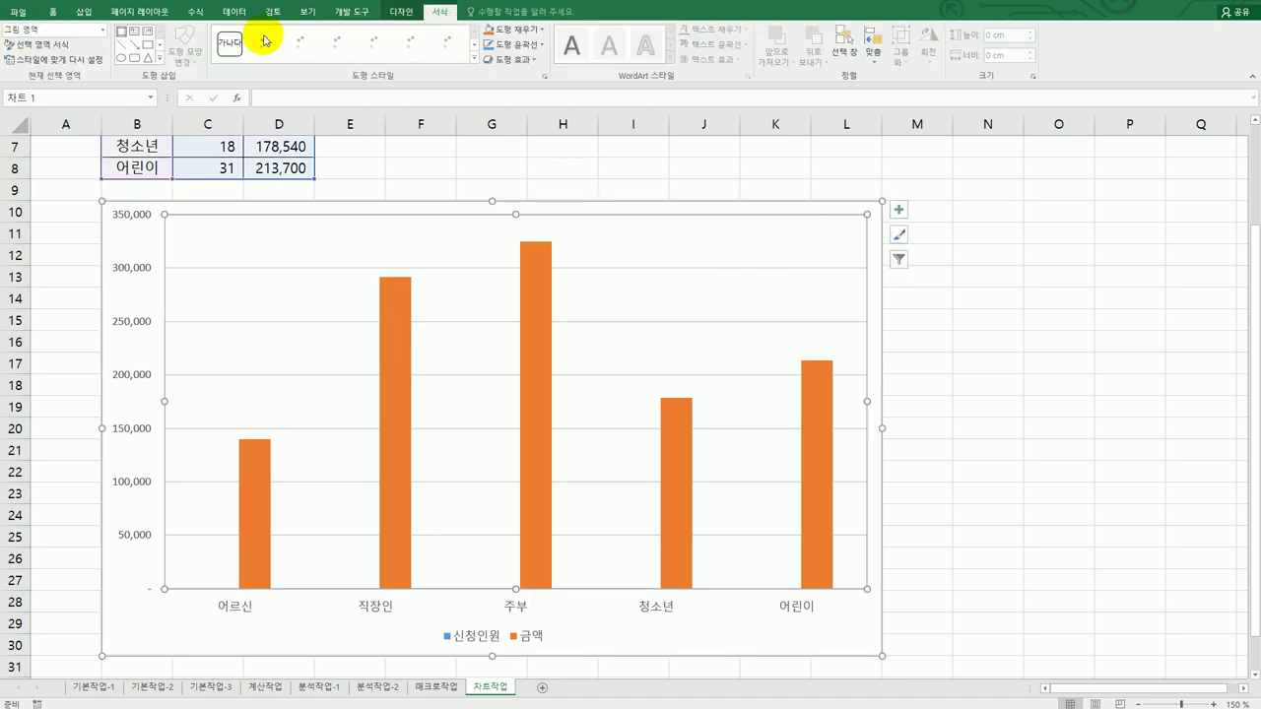
{"action": "left_click", "coordinate": [104, 36]}
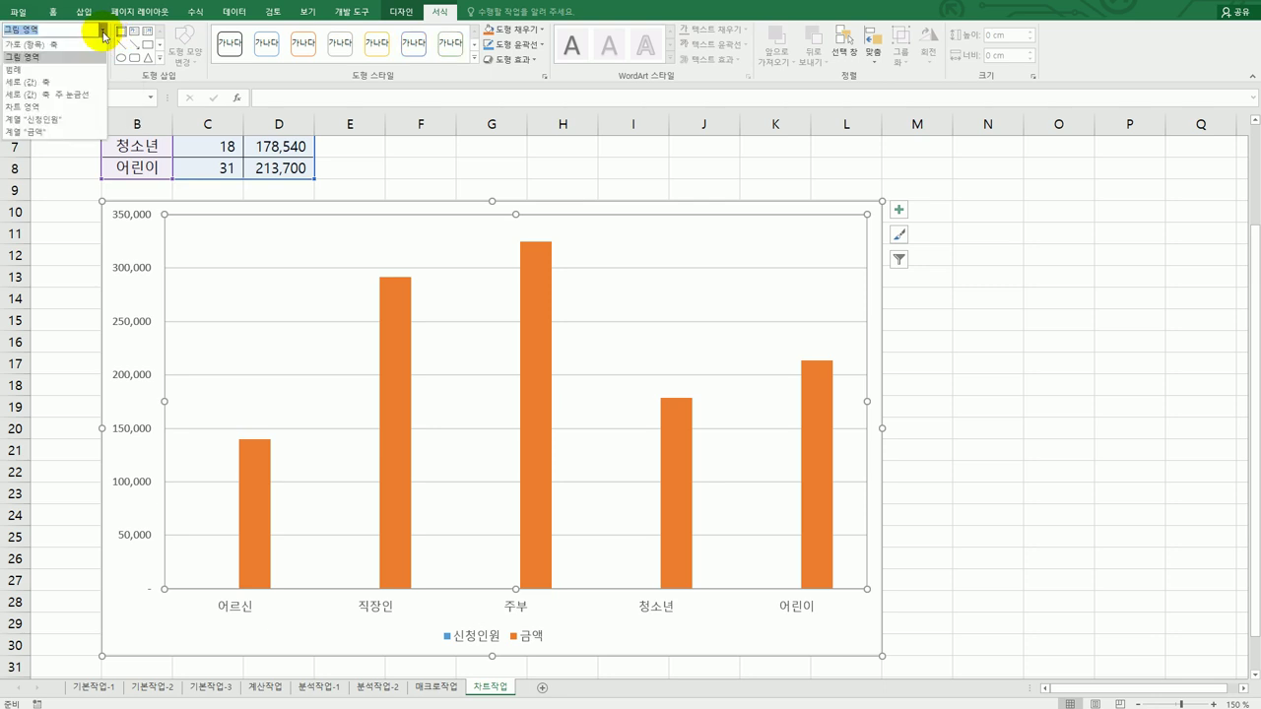
{"action": "left_click", "coordinate": [68, 124]}
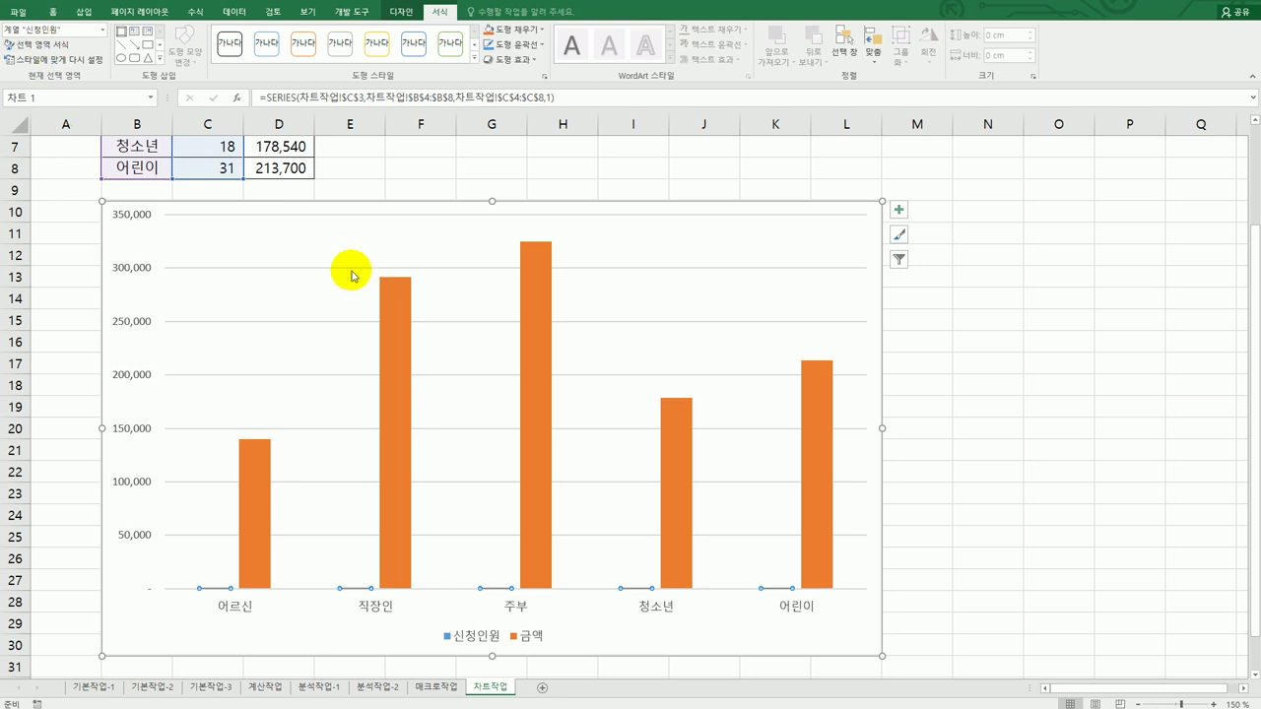
{"action": "left_click", "coordinate": [400, 14]}
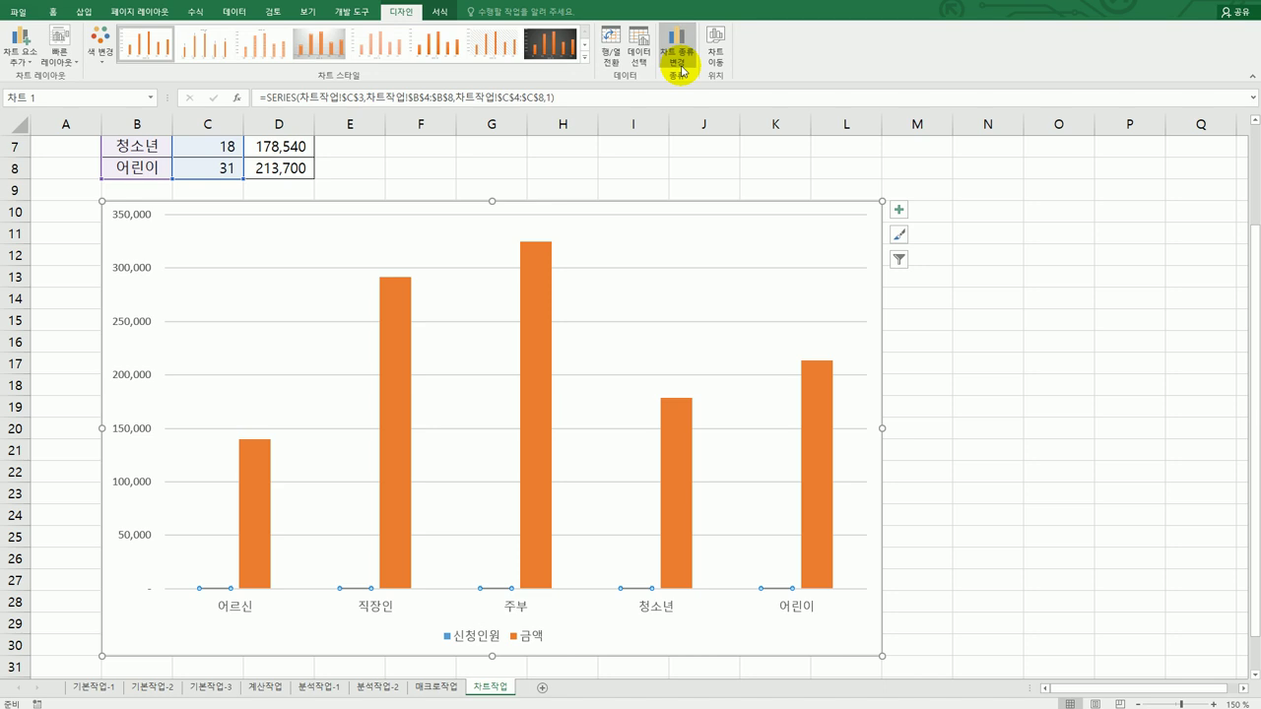
{"action": "left_click", "coordinate": [679, 60]}
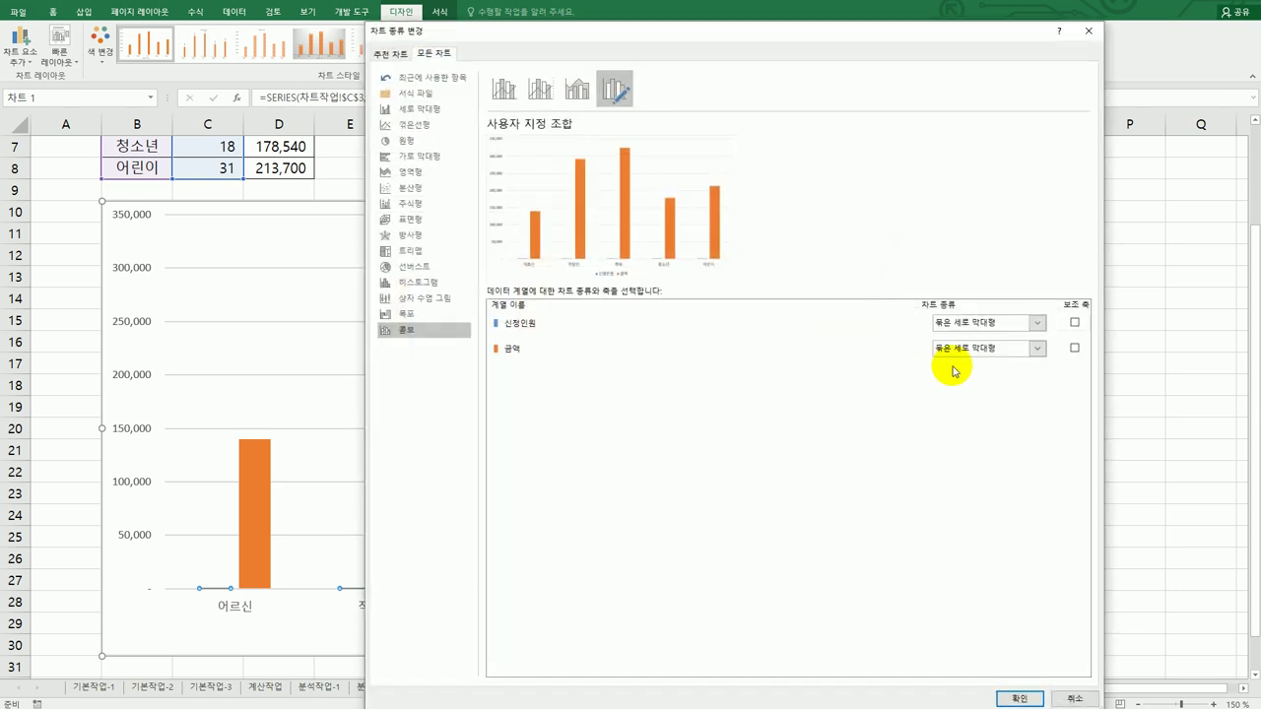
{"action": "left_click", "coordinate": [1039, 323]}
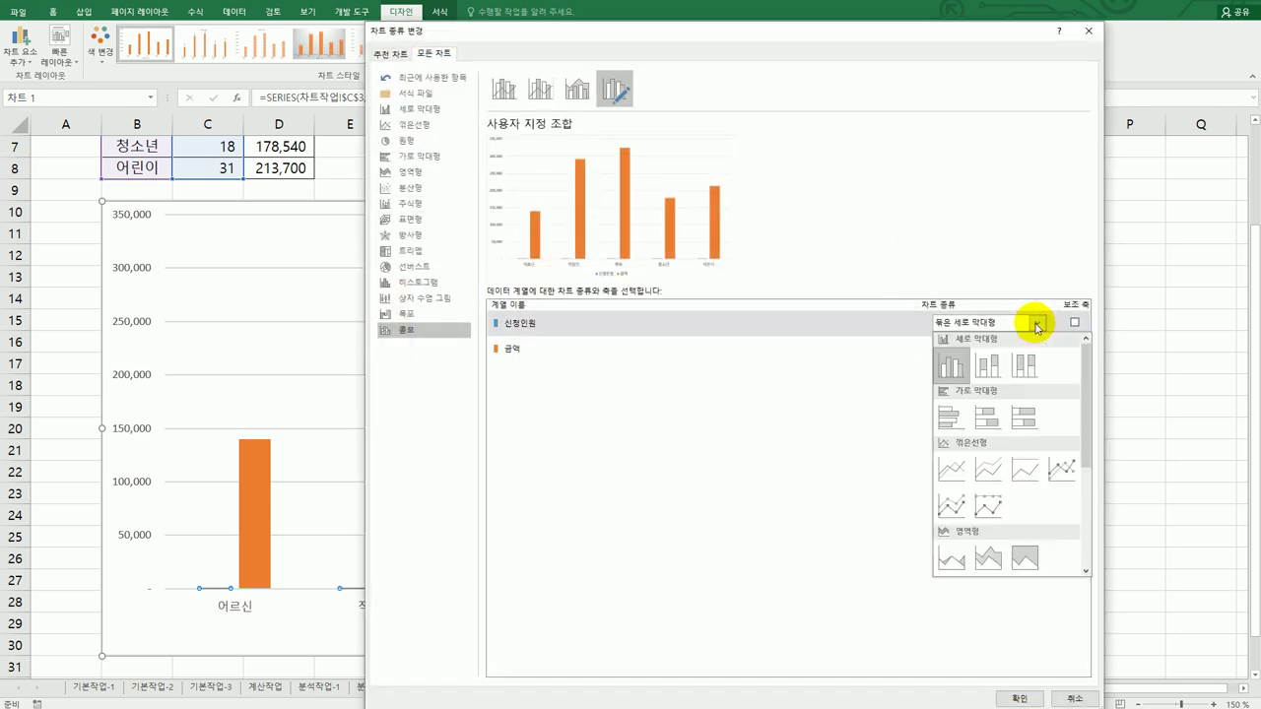
{"action": "left_click", "coordinate": [1062, 473]}
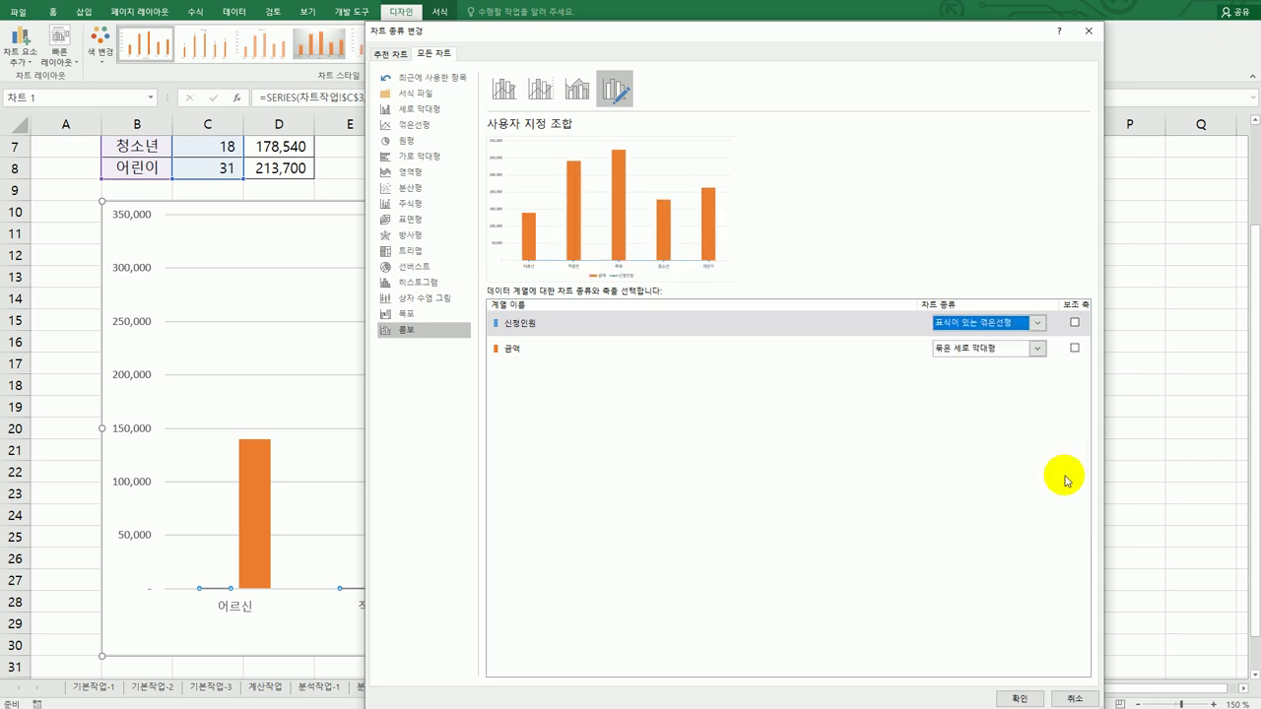
{"action": "left_click", "coordinate": [1074, 322]}
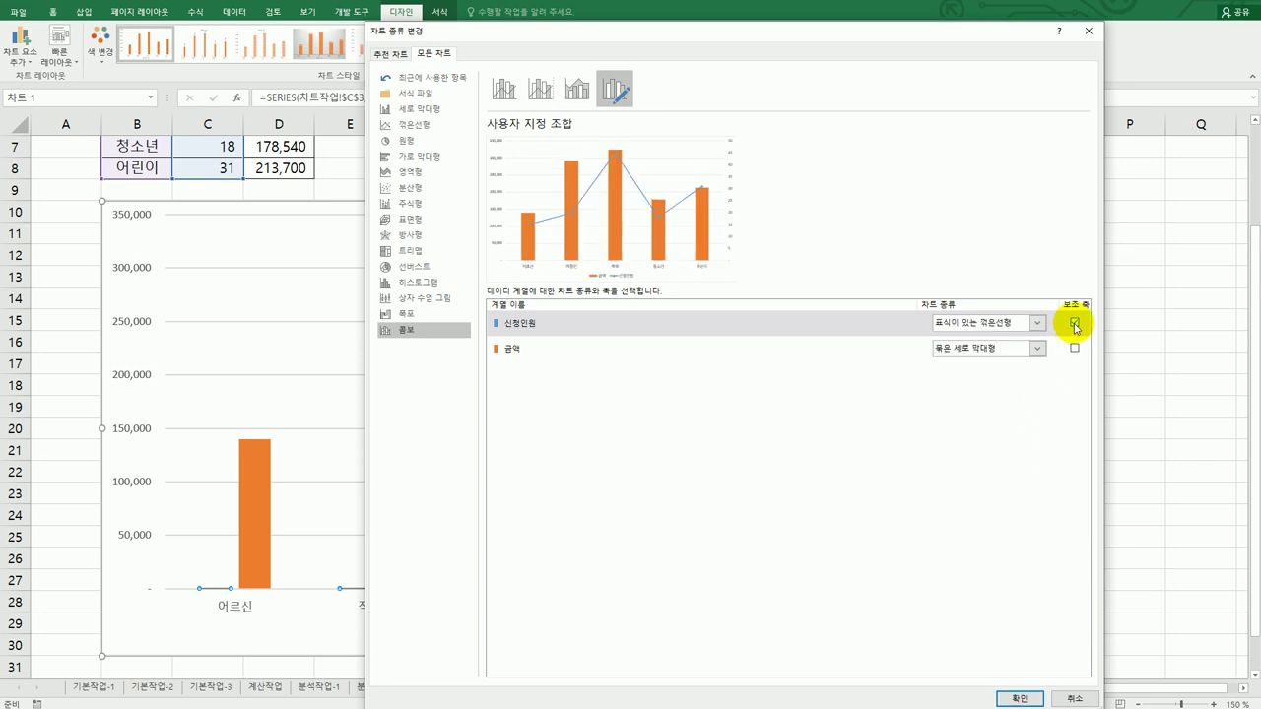
{"action": "left_click", "coordinate": [1018, 699]}
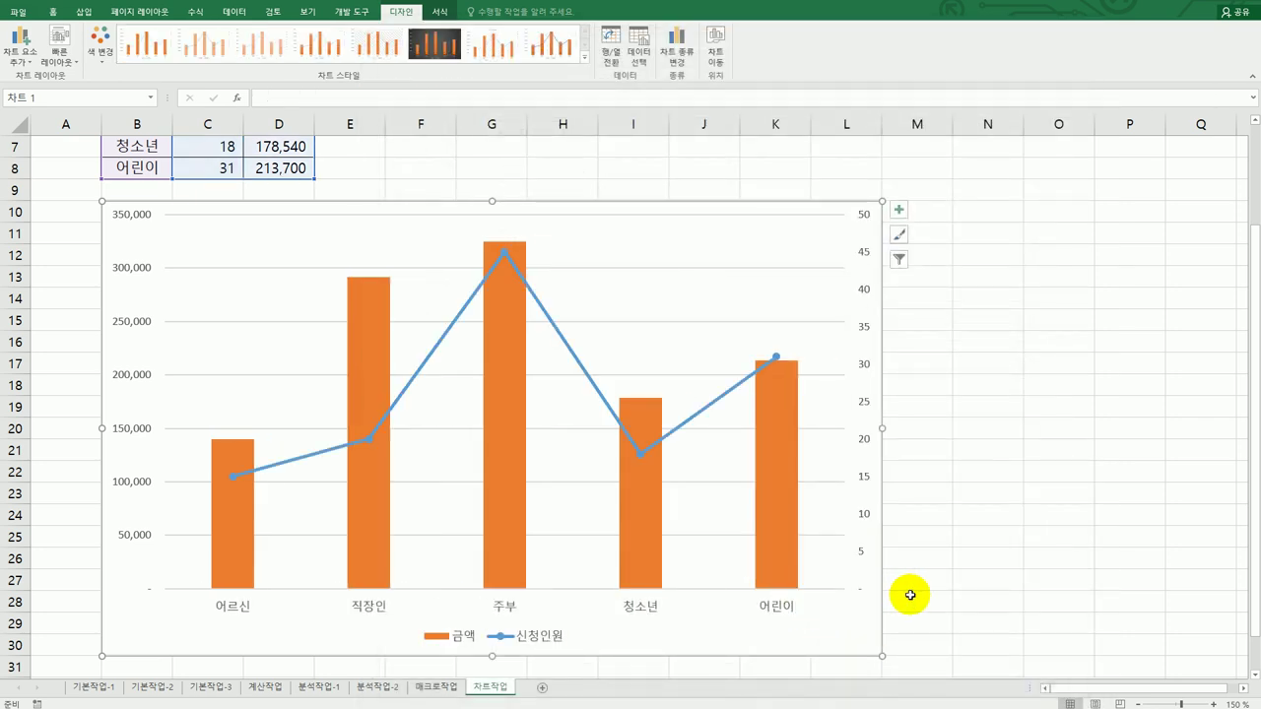
Apply 완만한 선 to the line of the chart's 신청인원 series.
{"action": "left_click", "coordinate": [608, 406]}
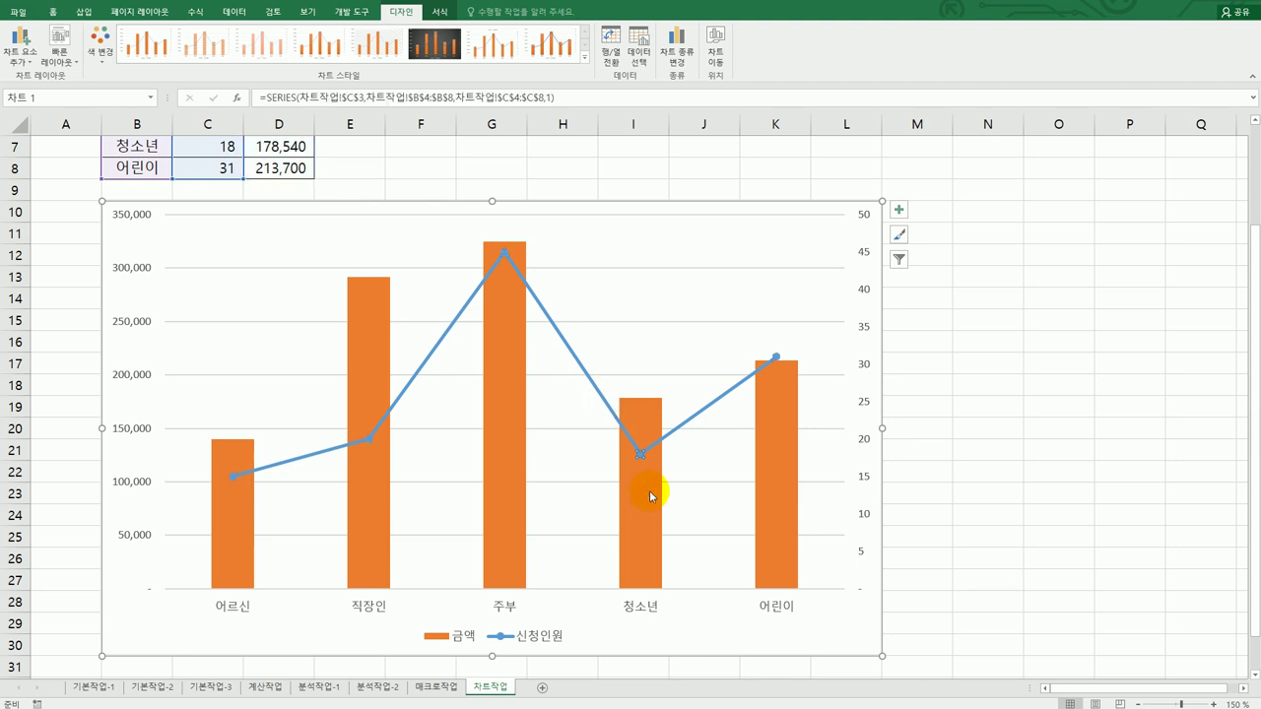
{"action": "left_click", "coordinate": [960, 471]}
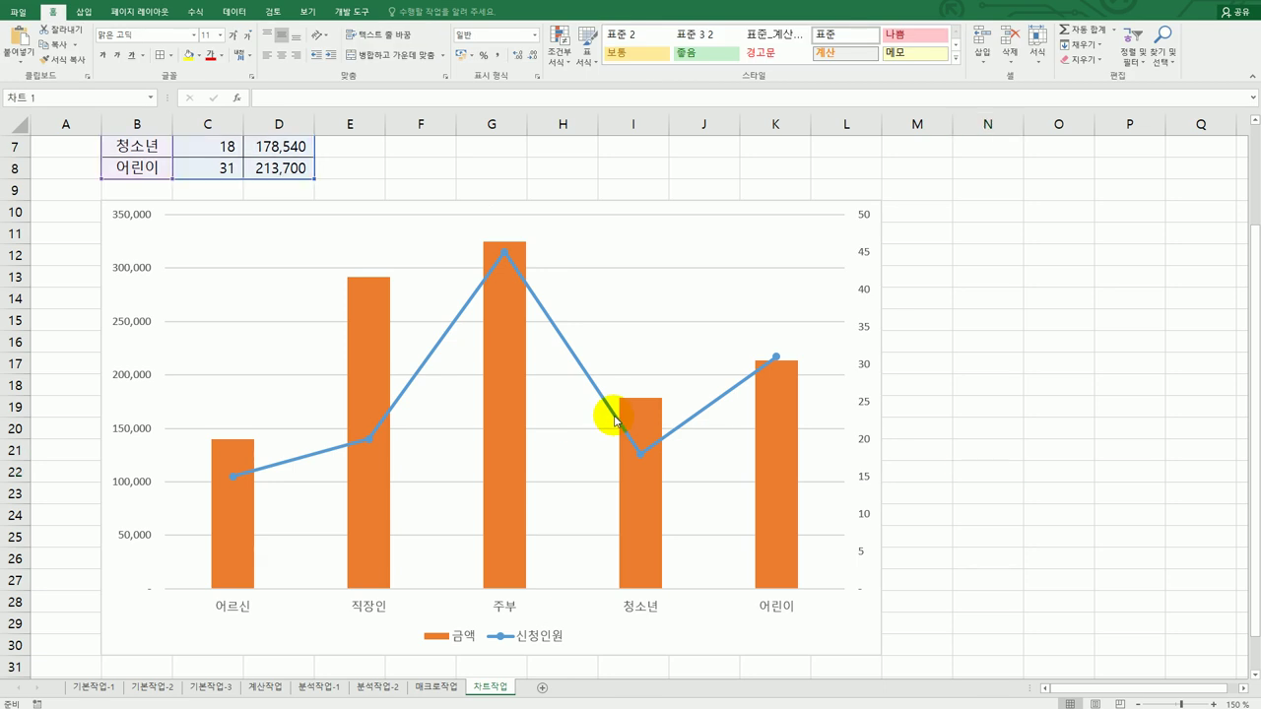
{"action": "left_click", "coordinate": [615, 421]}
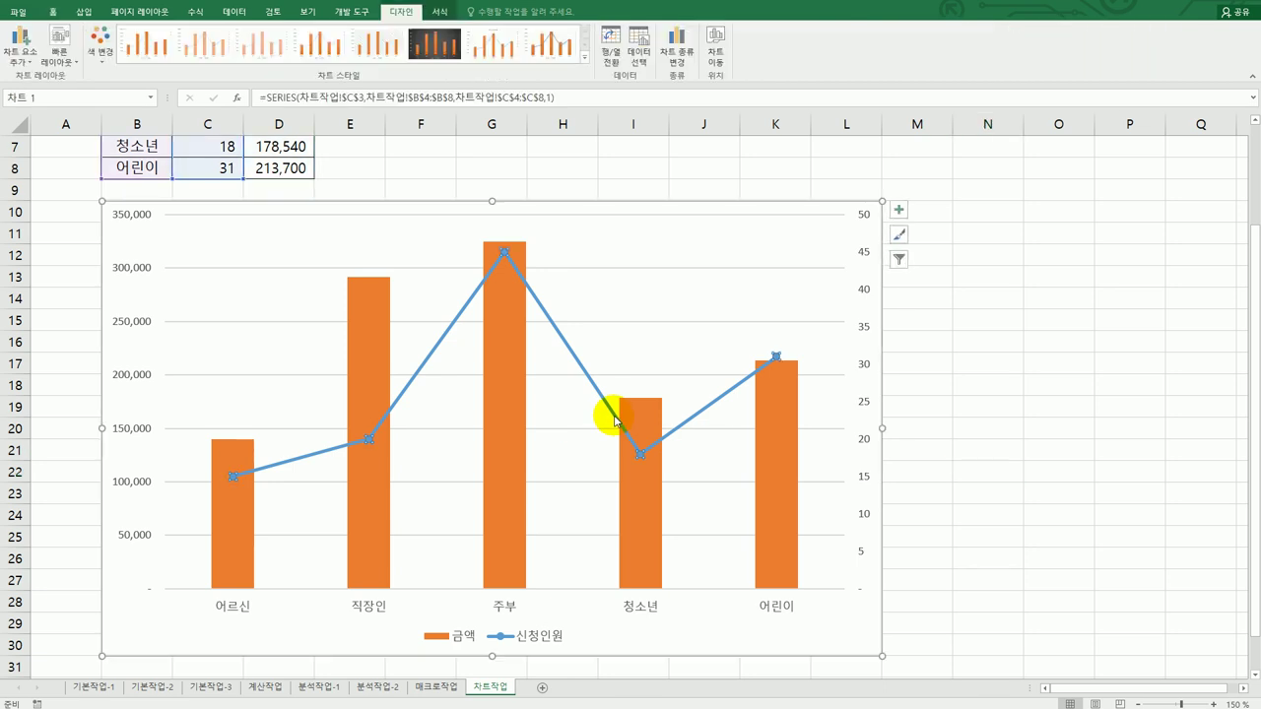
{"action": "right_click", "coordinate": [370, 444]}
{"action": "left_click", "coordinate": [454, 565]}
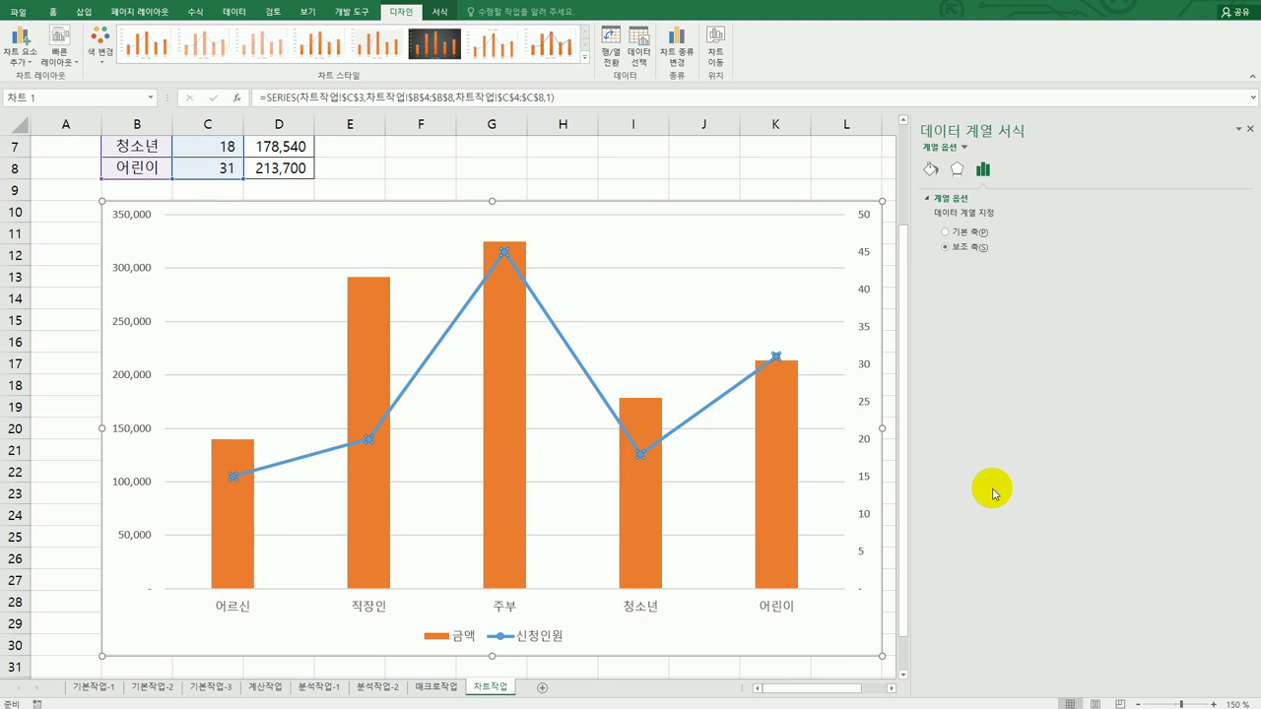
{"action": "left_click", "coordinate": [930, 174]}
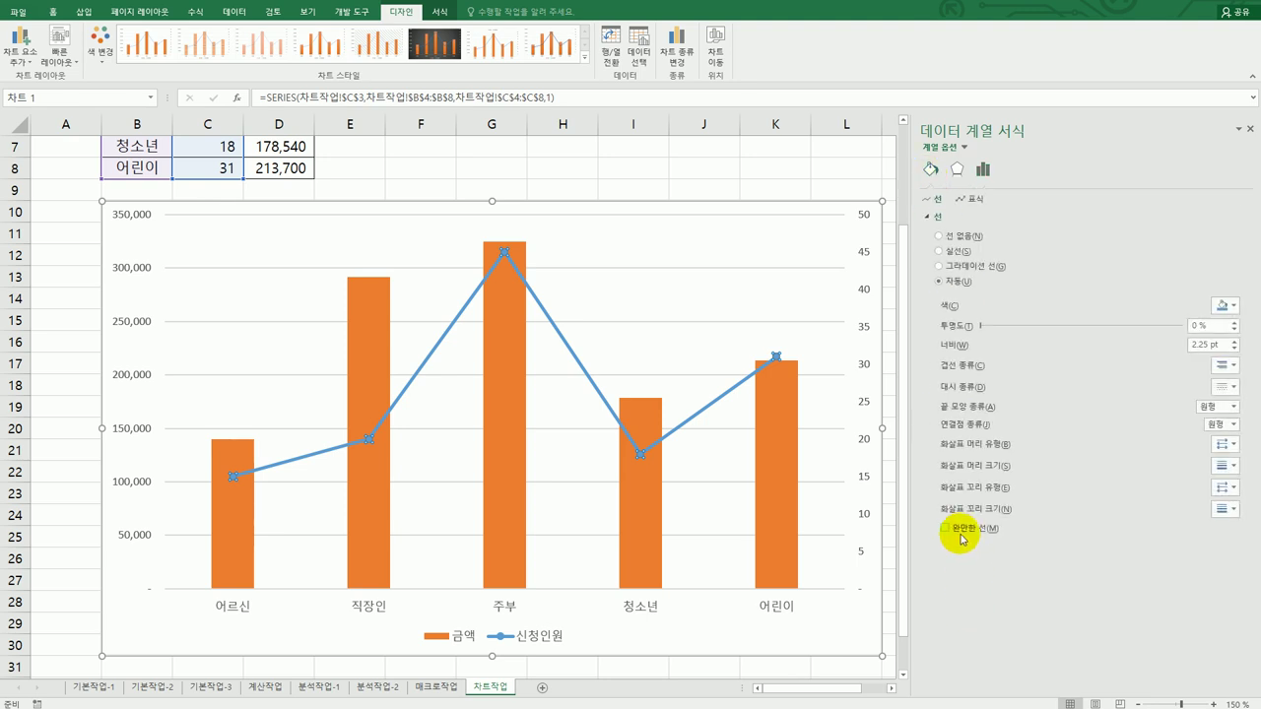
{"action": "left_click", "coordinate": [948, 529]}
Check the marker requirement in the task document and give the 신청인원 series built-in triangle markers of size 10.
{"action": "key", "text": "alt+Tab"}
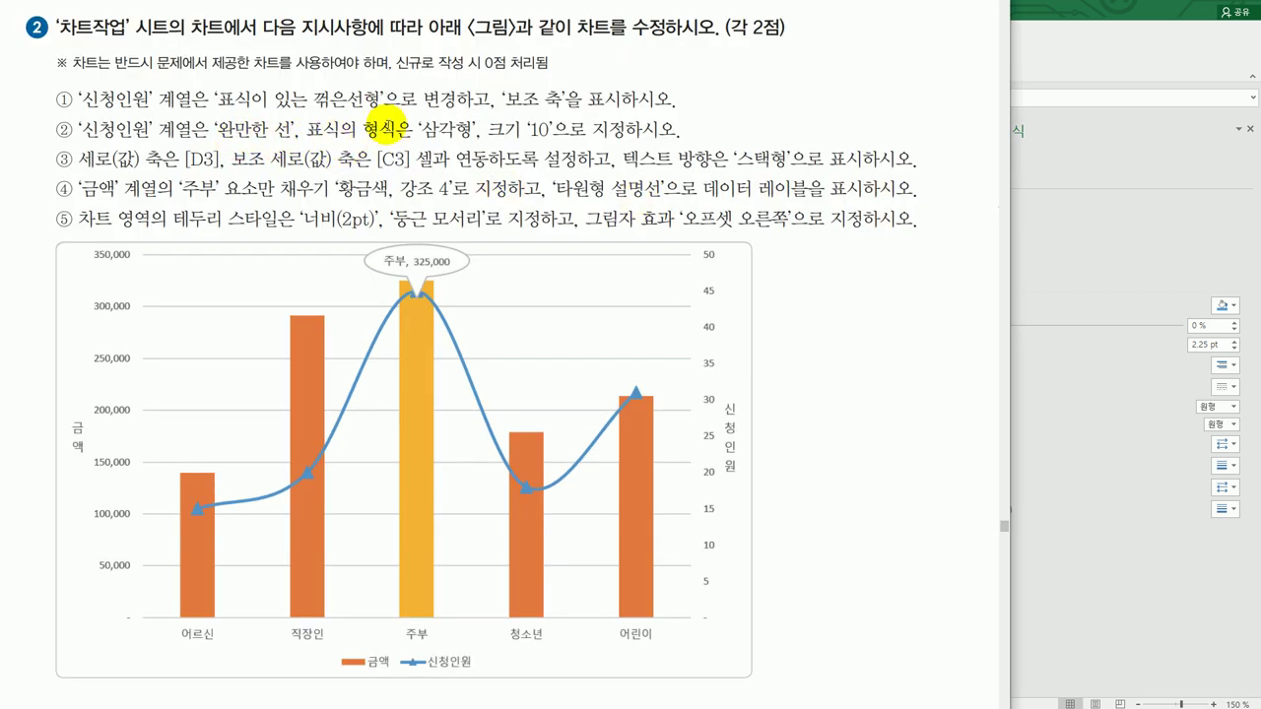
{"action": "left_click", "coordinate": [1102, 166]}
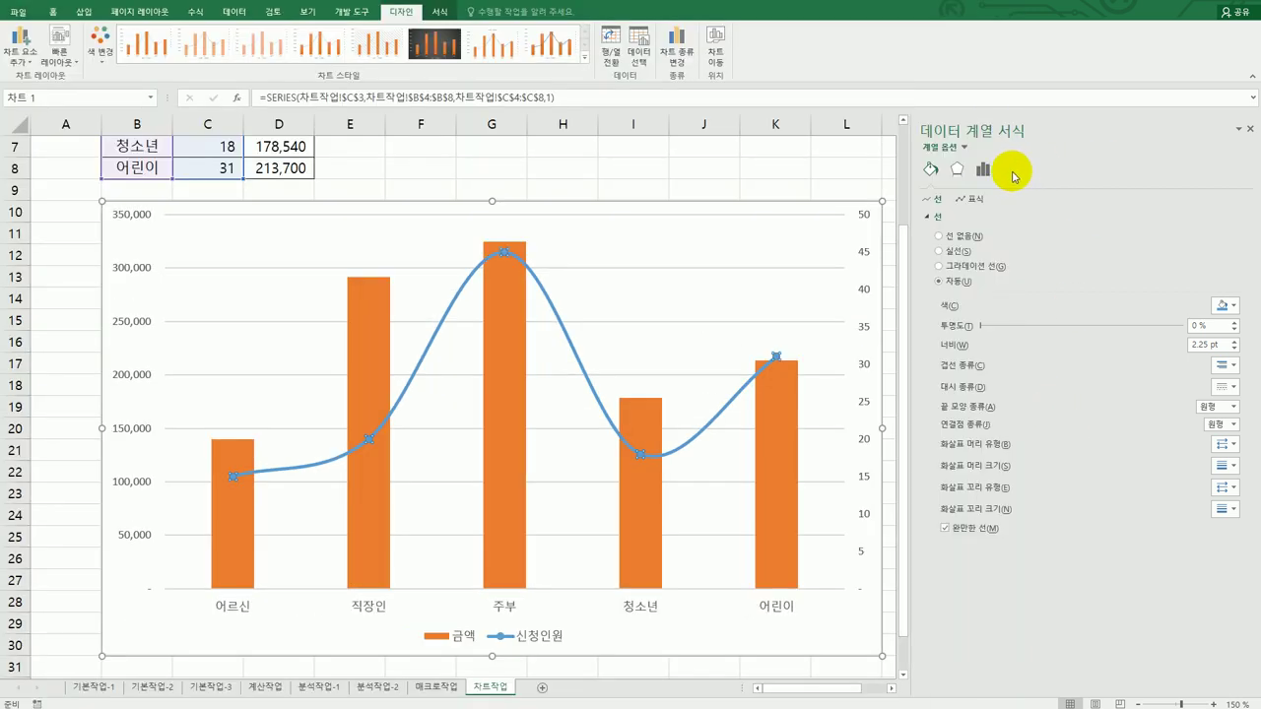
{"action": "left_click", "coordinate": [974, 199]}
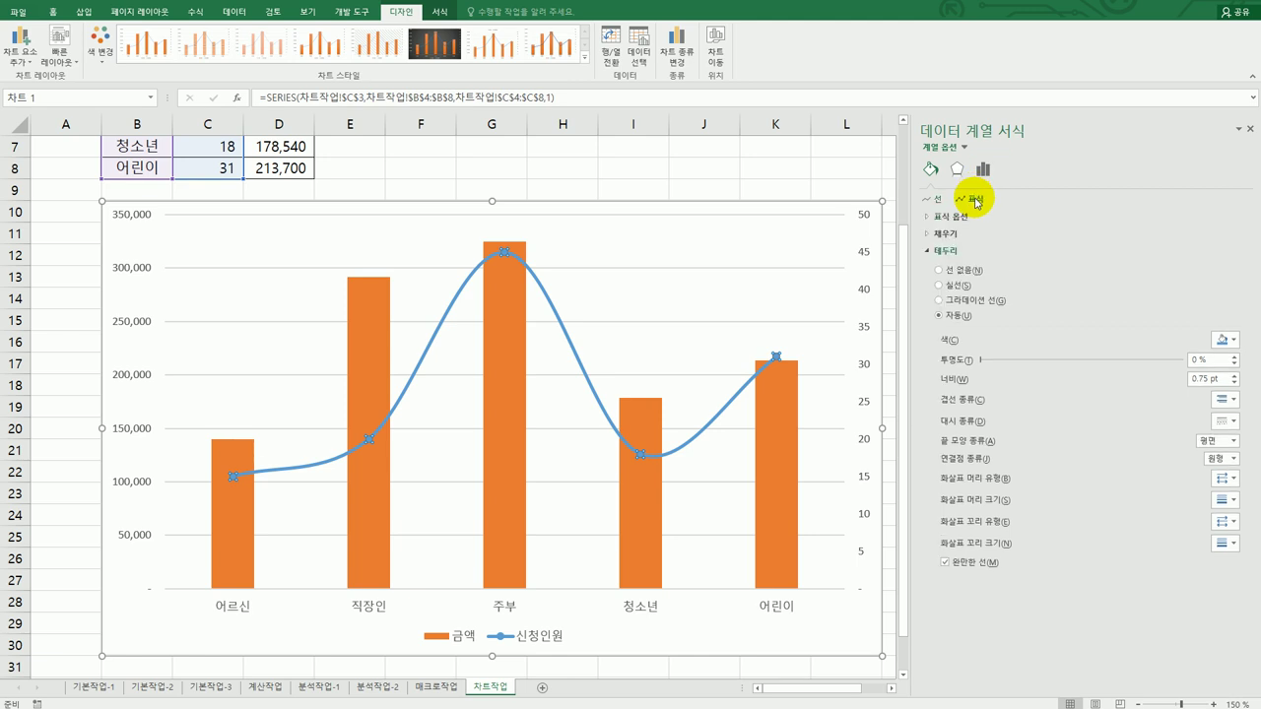
{"action": "left_click", "coordinate": [970, 216]}
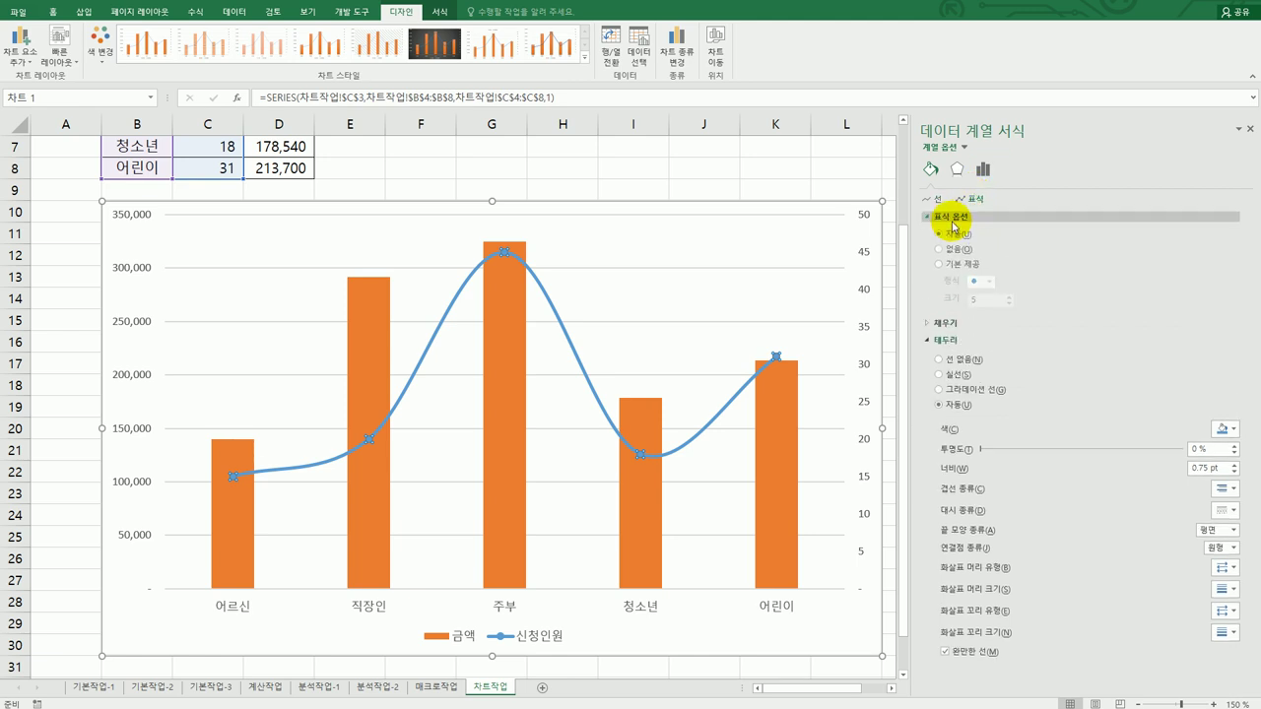
{"action": "left_click", "coordinate": [988, 283]}
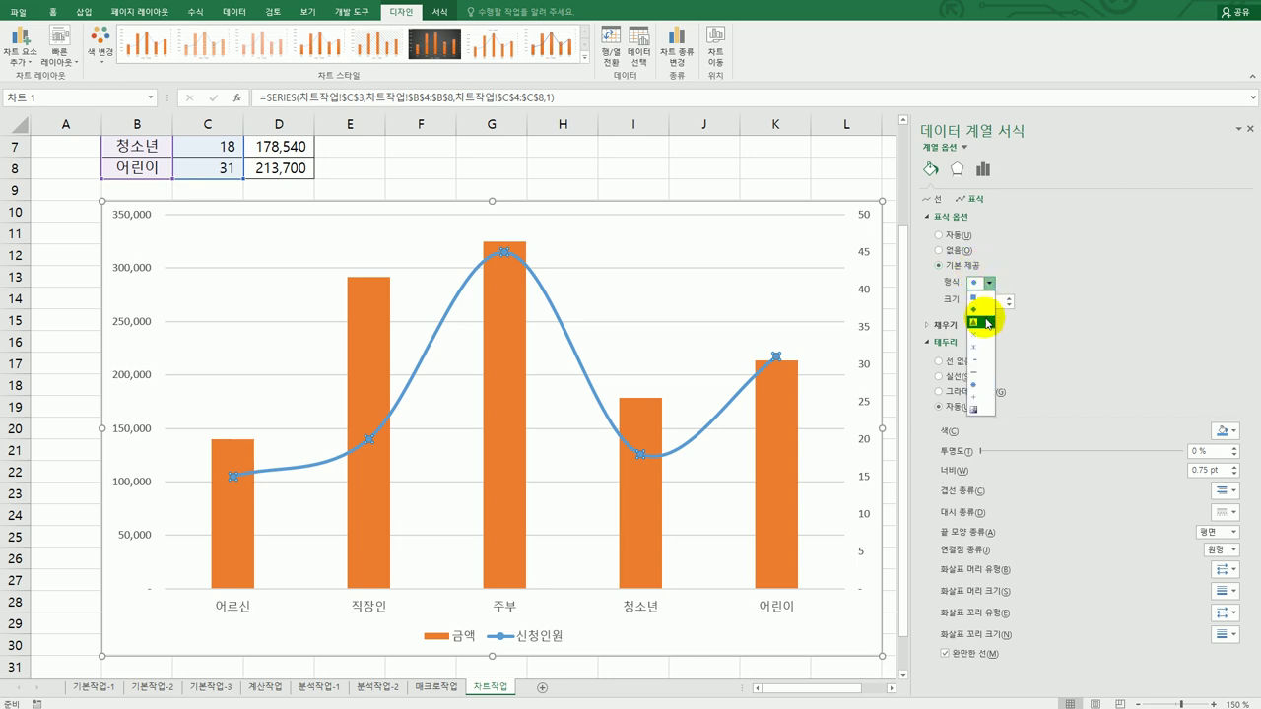
{"action": "left_click", "coordinate": [989, 322]}
{"action": "left_click_drag", "start_coordinate": [985, 306], "coordinate": [942, 300]}
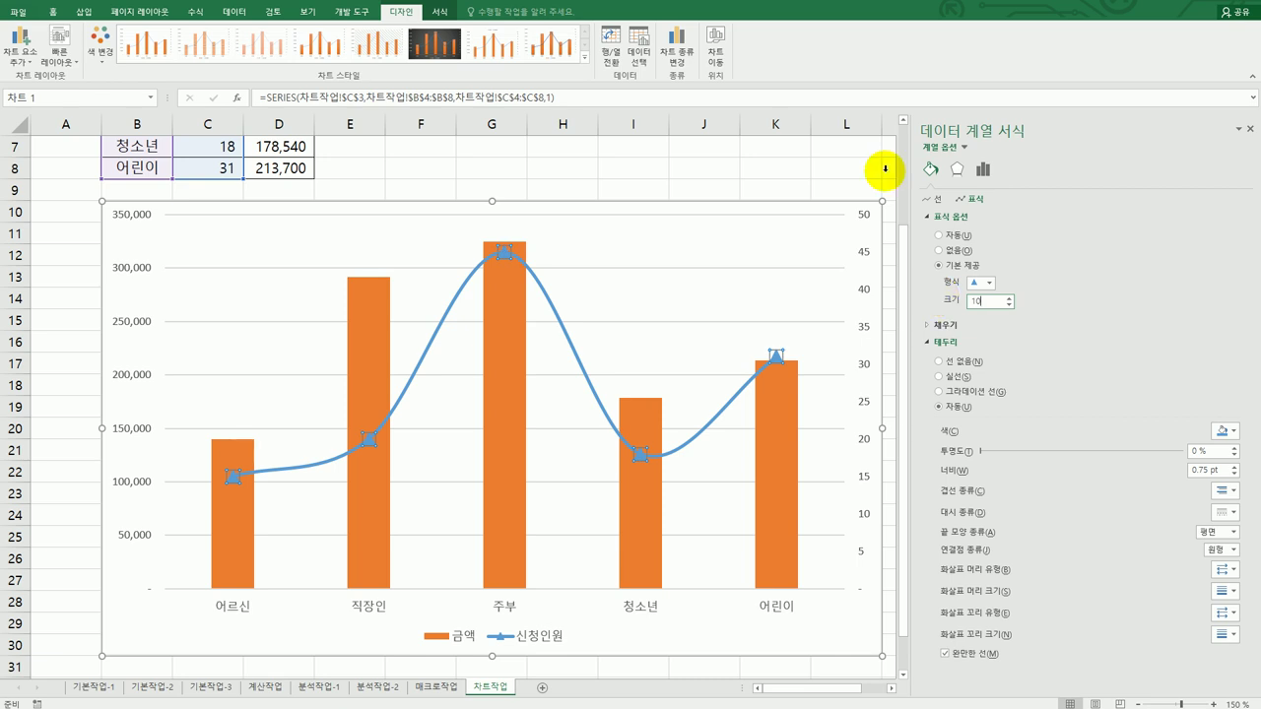
Check the axis title requirement in the task document and add a 기본 세로 axis title to the chart.
{"action": "key", "text": "alt+Tab"}
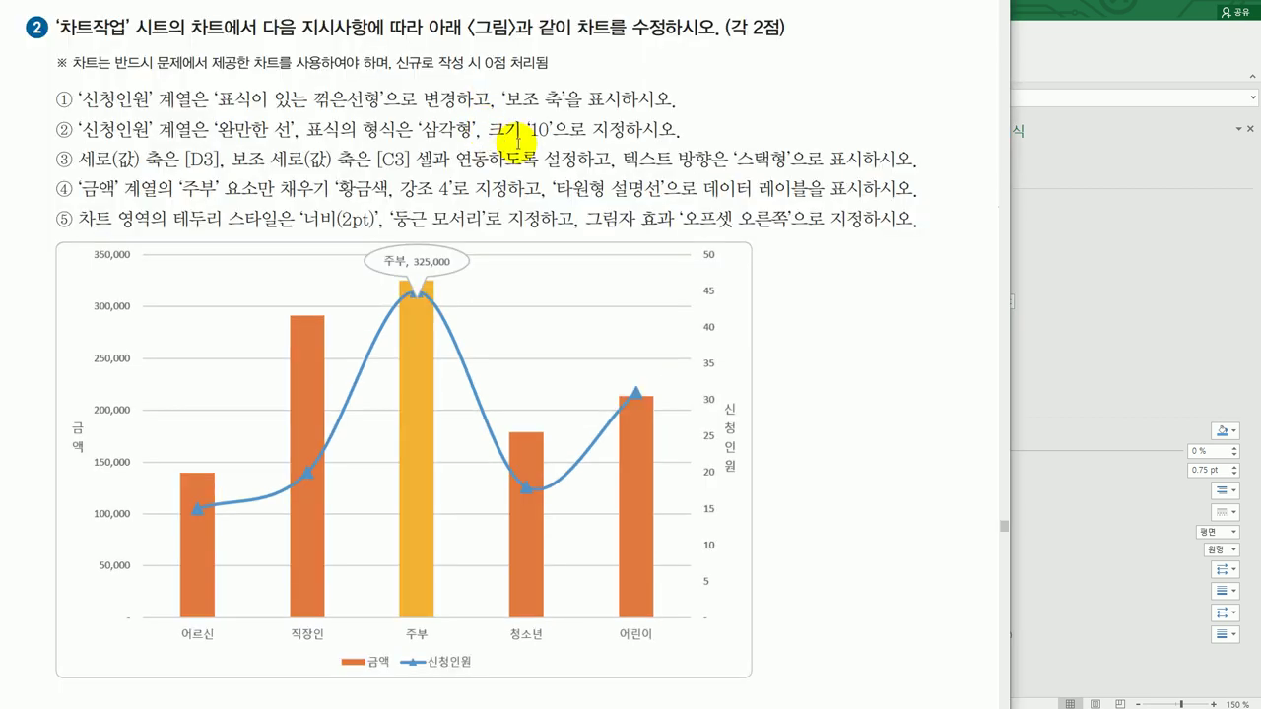
{"action": "left_click", "coordinate": [1060, 430]}
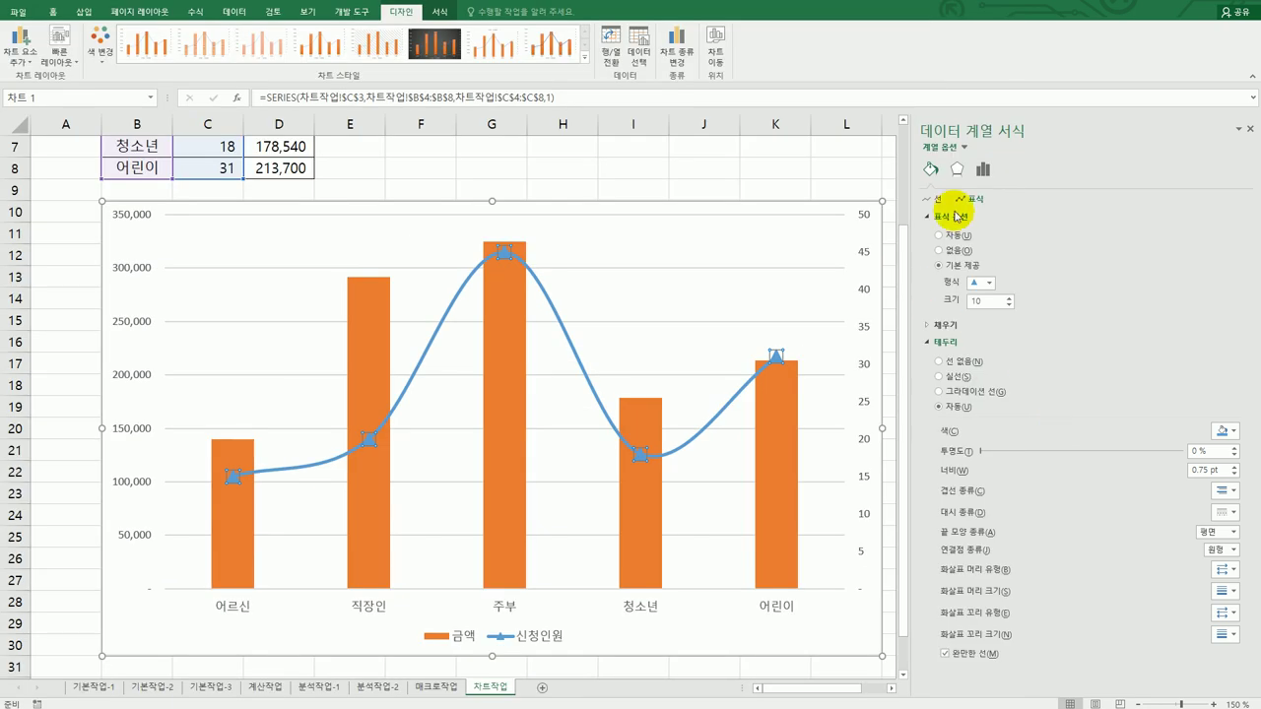
{"action": "left_click", "coordinate": [877, 177]}
{"action": "left_click_drag", "start_coordinate": [814, 689], "coordinate": [836, 694]}
{"action": "left_click", "coordinate": [642, 253]}
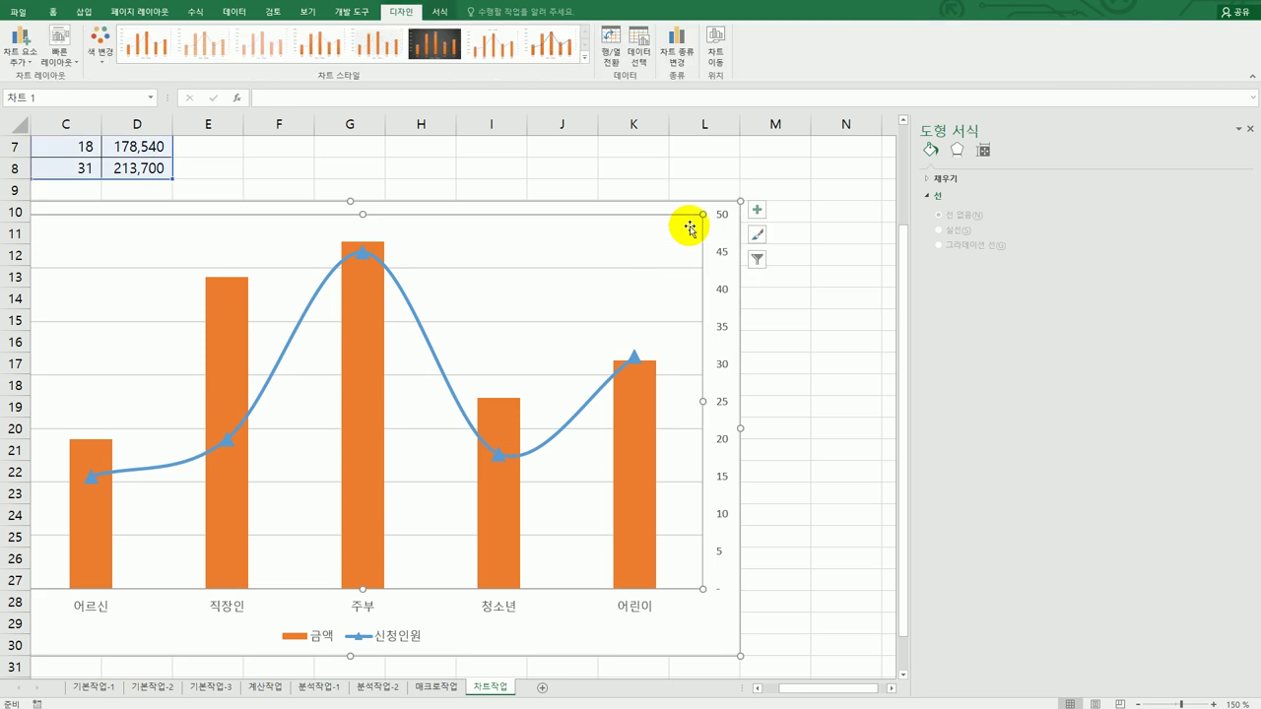
{"action": "left_click", "coordinate": [756, 209]}
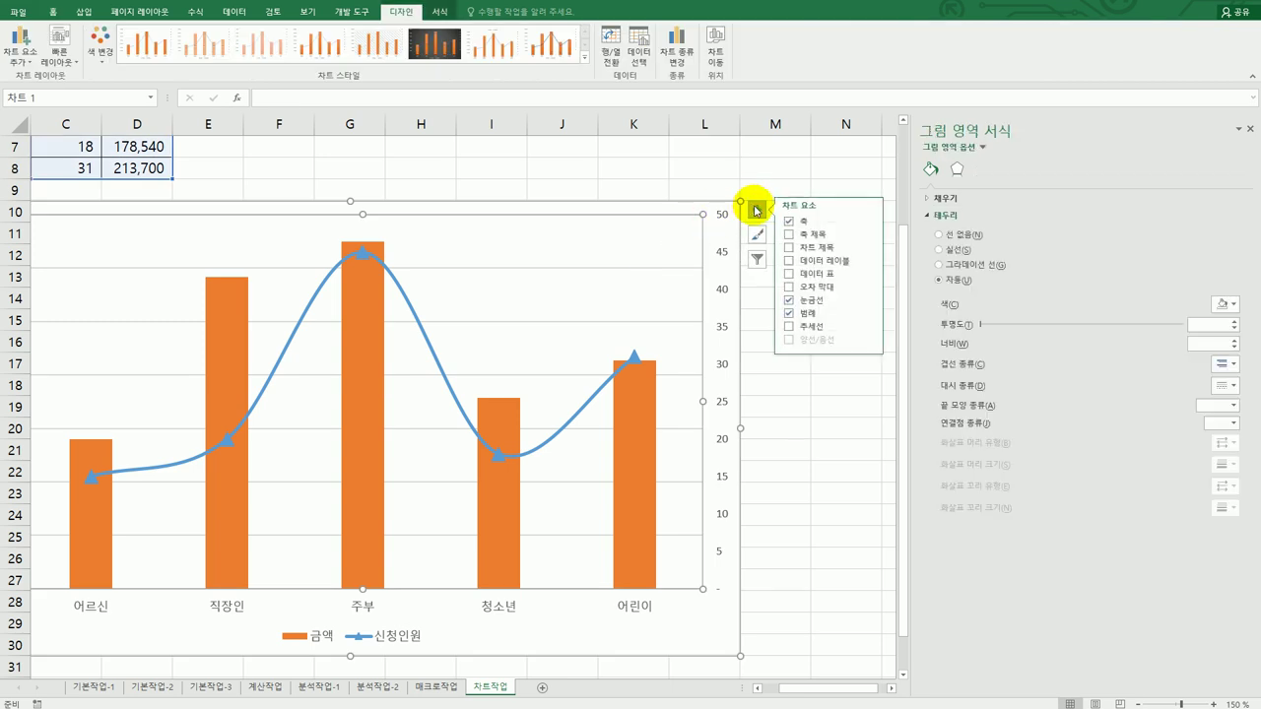
{"action": "left_click", "coordinate": [868, 234]}
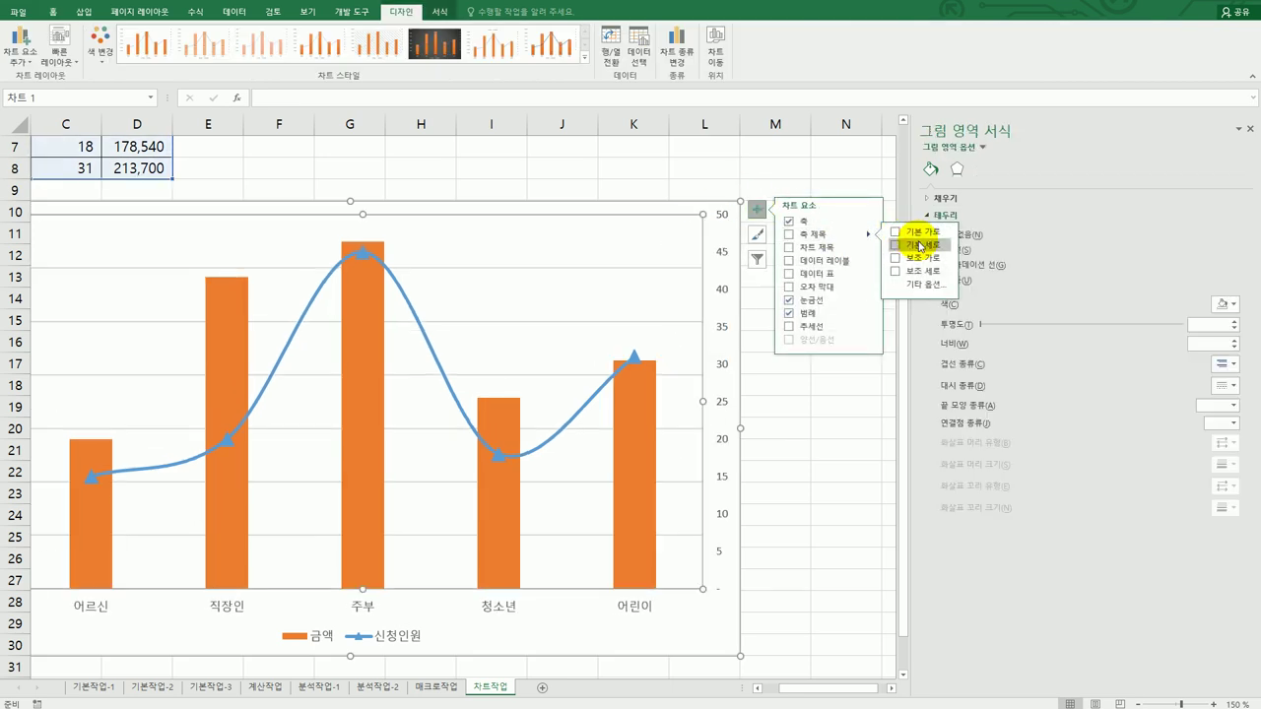
{"action": "left_click", "coordinate": [920, 247]}
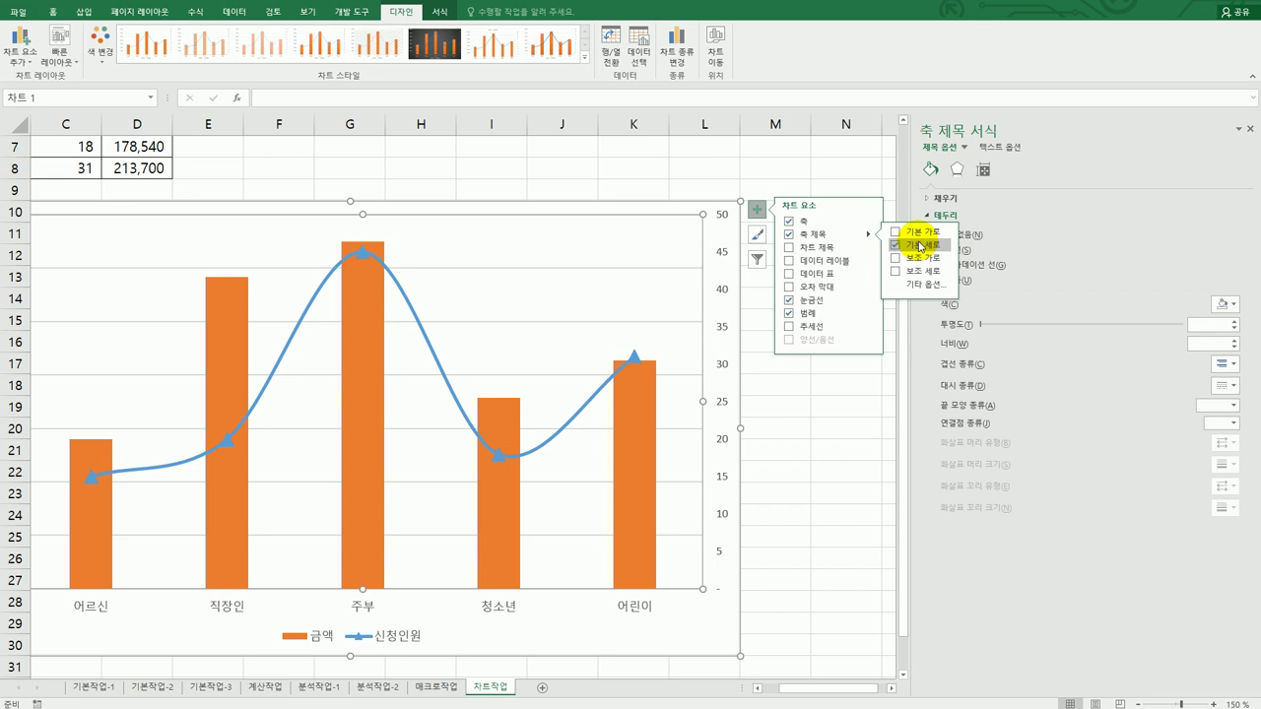
Link the primary vertical axis title to cell D3 of 차트작업, checking the required cell in the task document.
{"action": "left_click", "coordinate": [353, 100]}
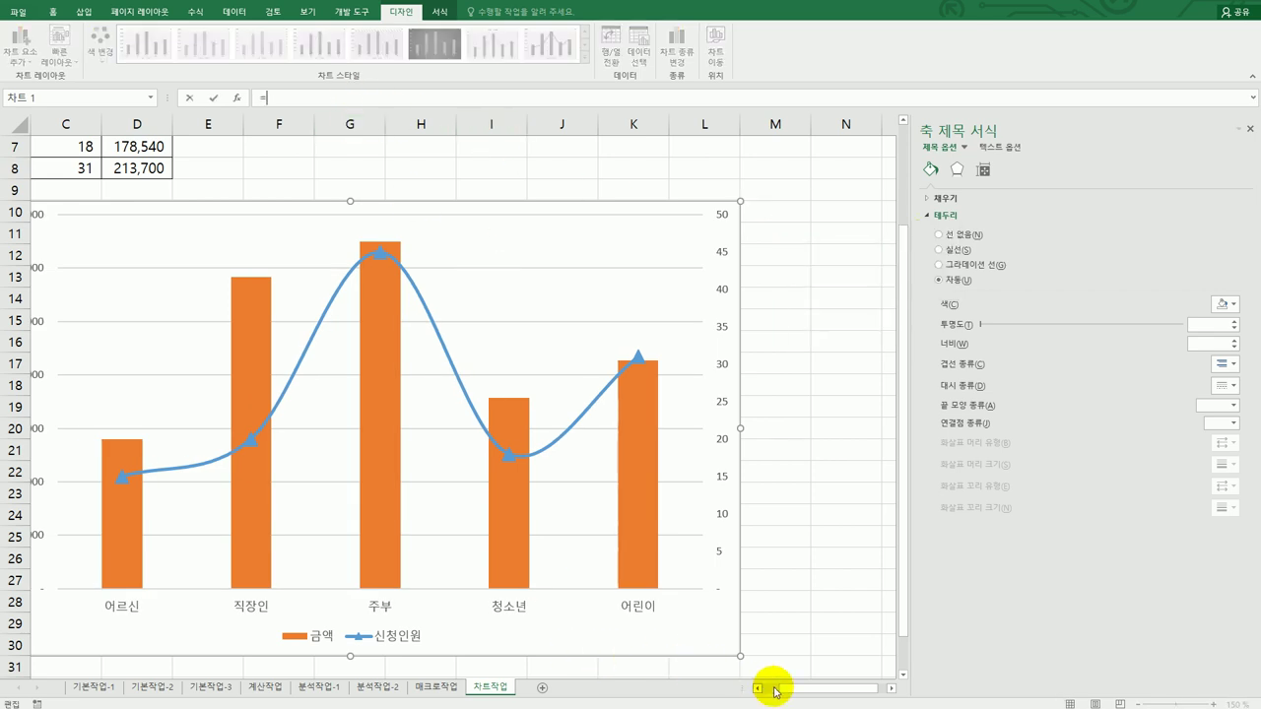
{"action": "left_click_drag", "start_coordinate": [791, 690], "coordinate": [752, 693]}
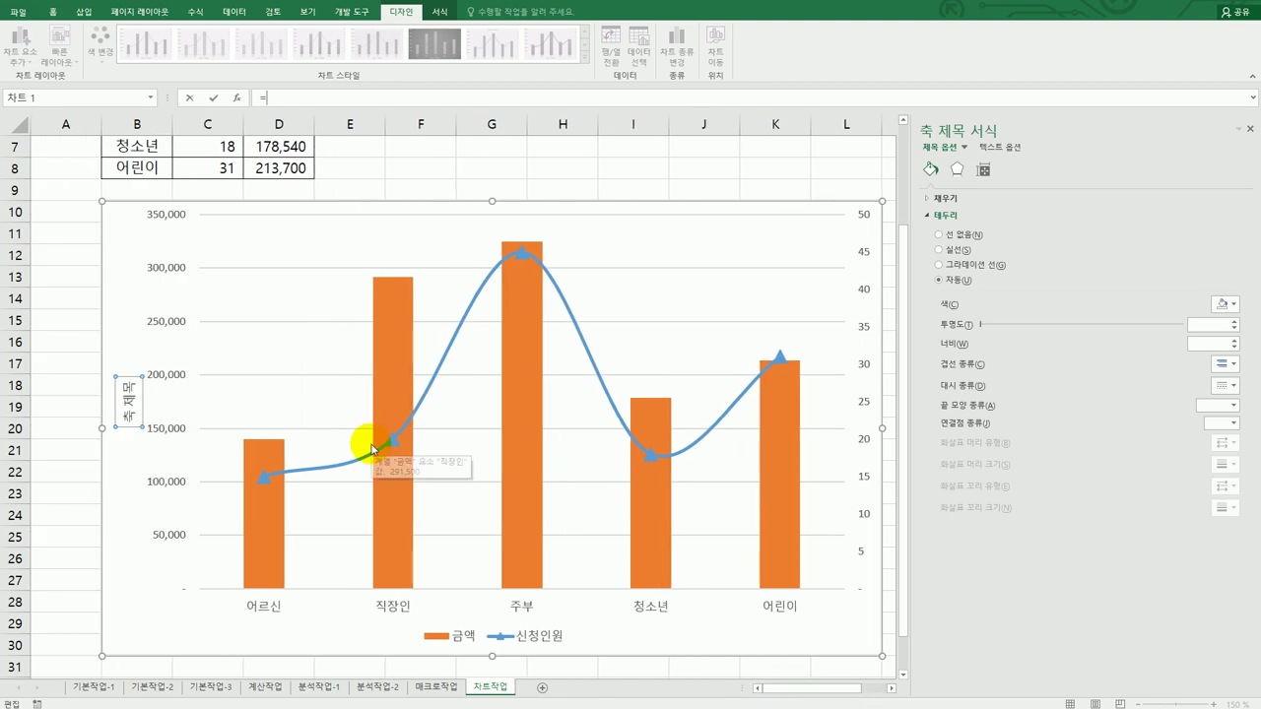
{"action": "key", "text": "alt+Tab"}
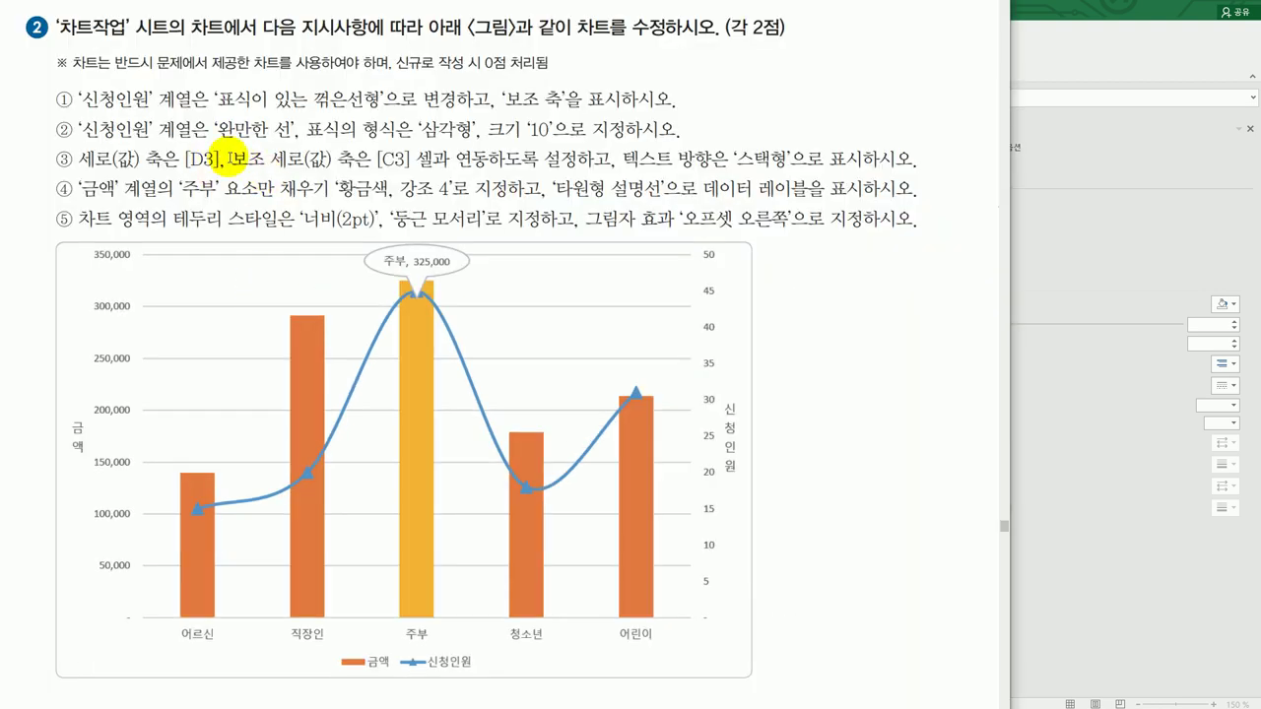
{"action": "left_click", "coordinate": [1074, 168]}
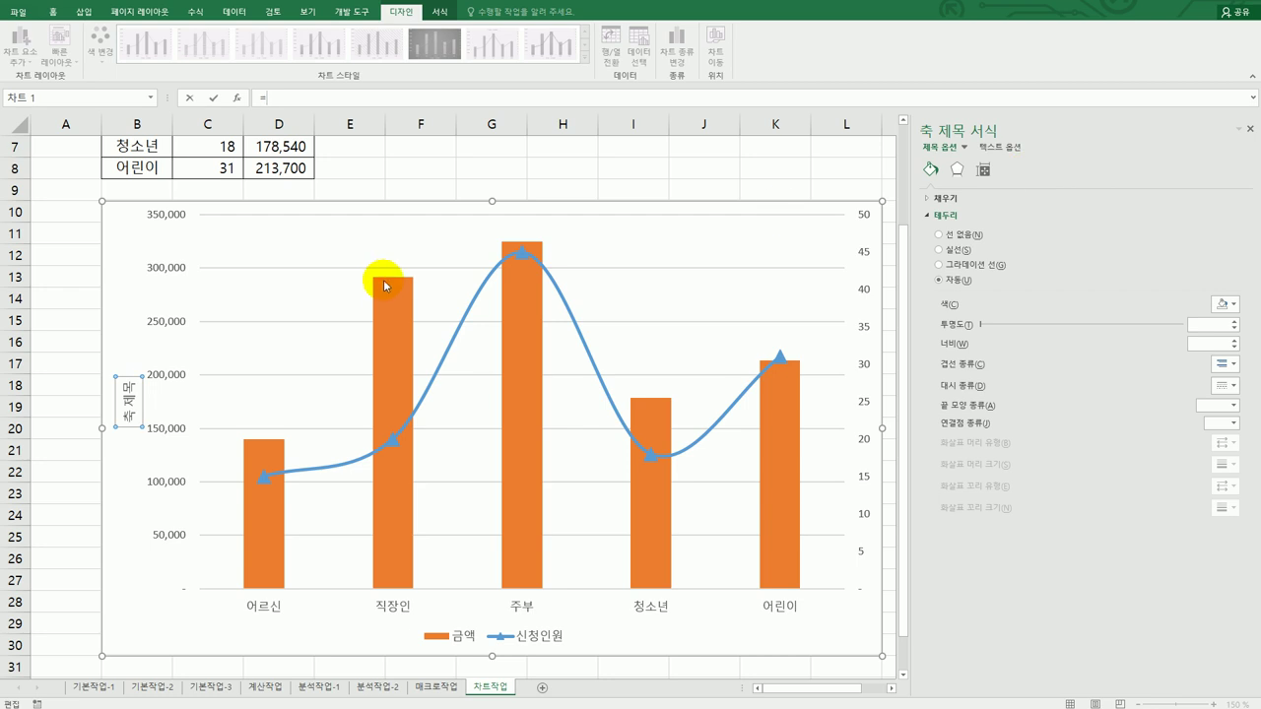
{"action": "left_click_drag", "start_coordinate": [901, 329], "coordinate": [905, 202]}
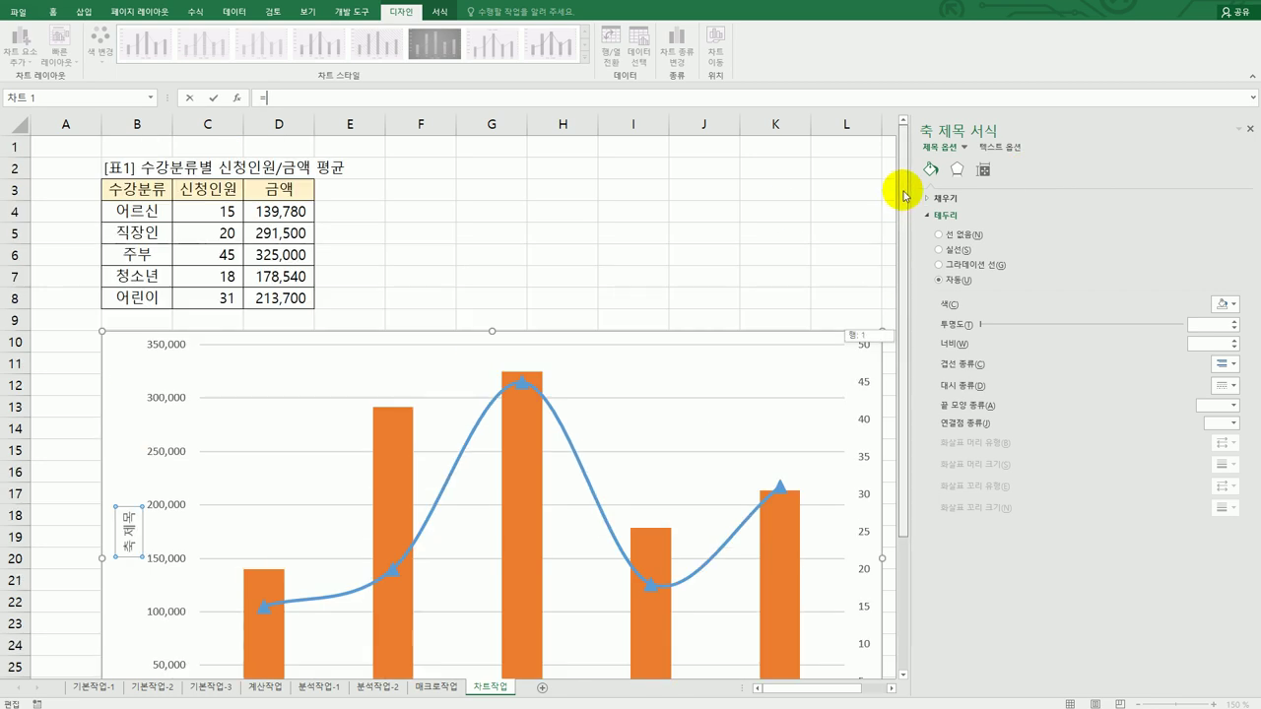
{"action": "left_click", "coordinate": [295, 192]}
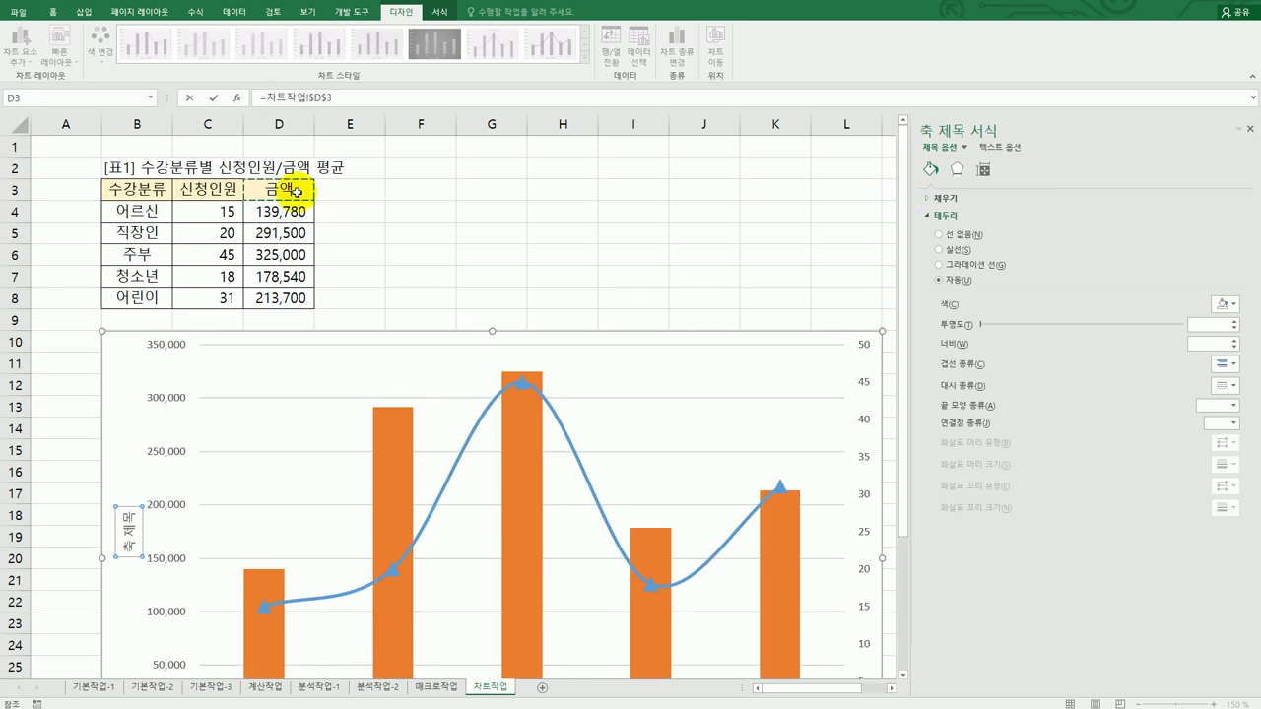
{"action": "key", "text": "Return"}
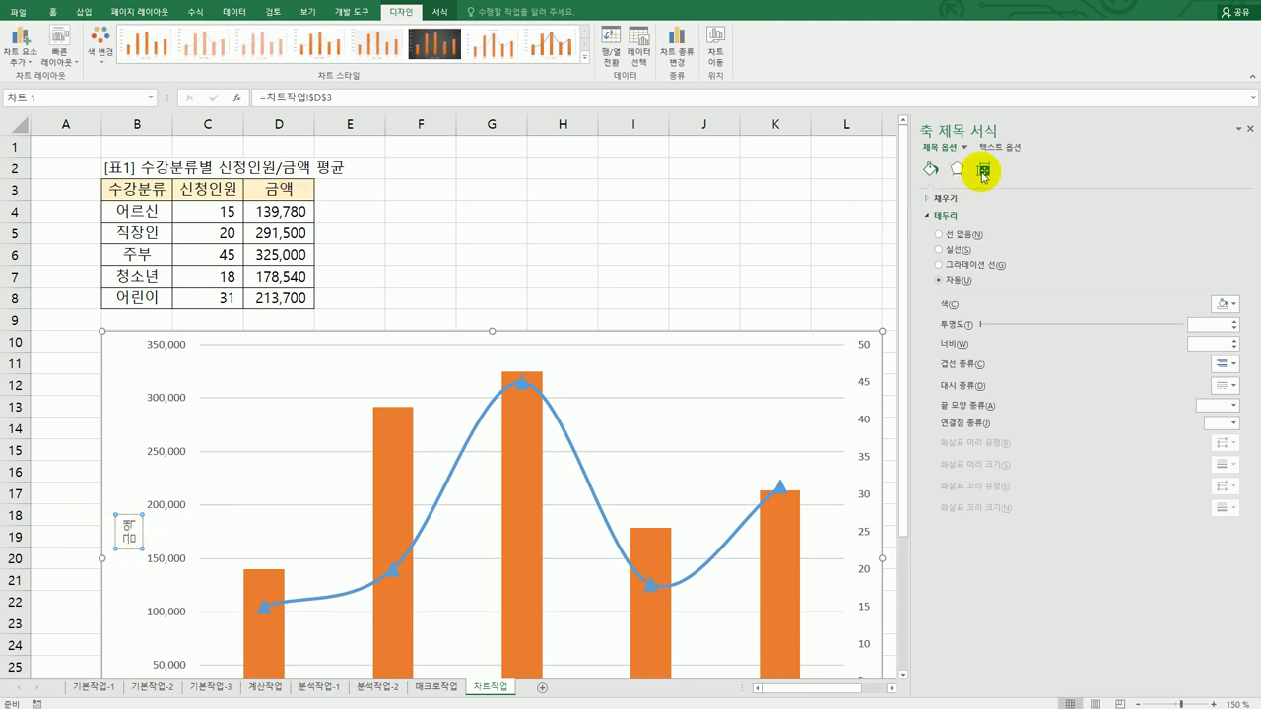
Set the text direction of the primary vertical axis title to 스택형.
{"action": "left_click", "coordinate": [982, 175]}
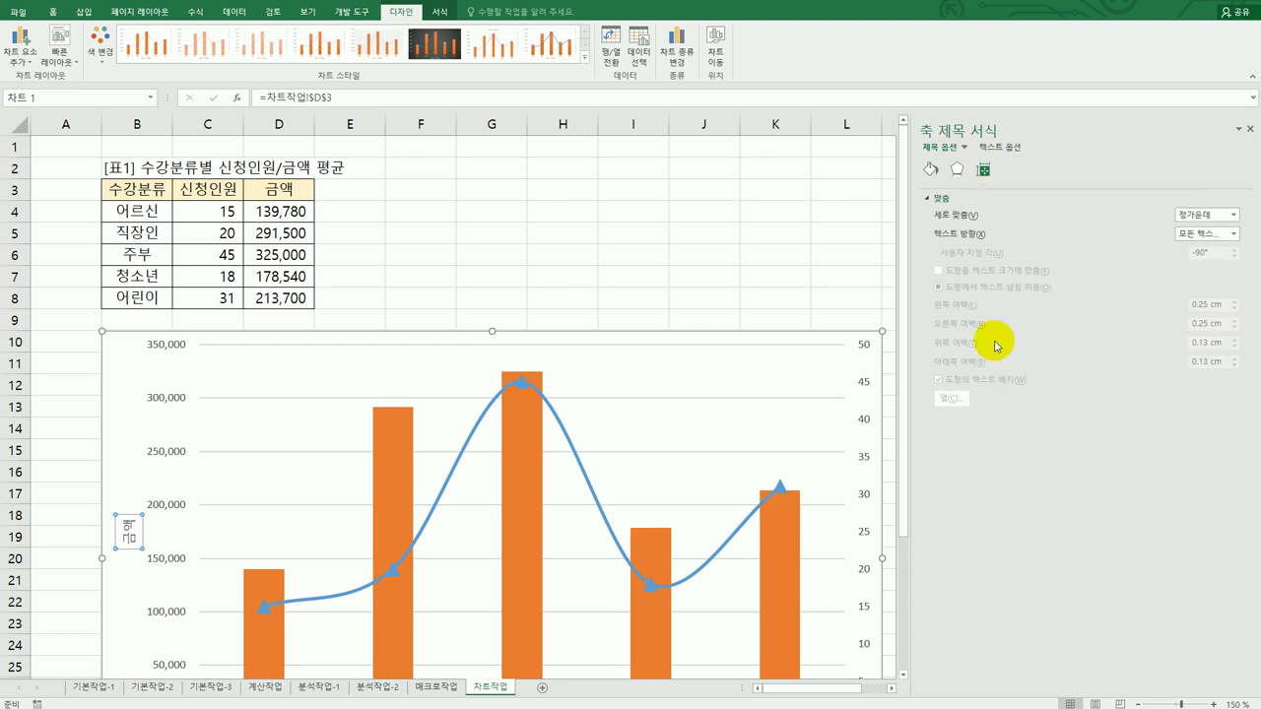
{"action": "left_click", "coordinate": [1233, 237]}
{"action": "left_click", "coordinate": [1207, 417]}
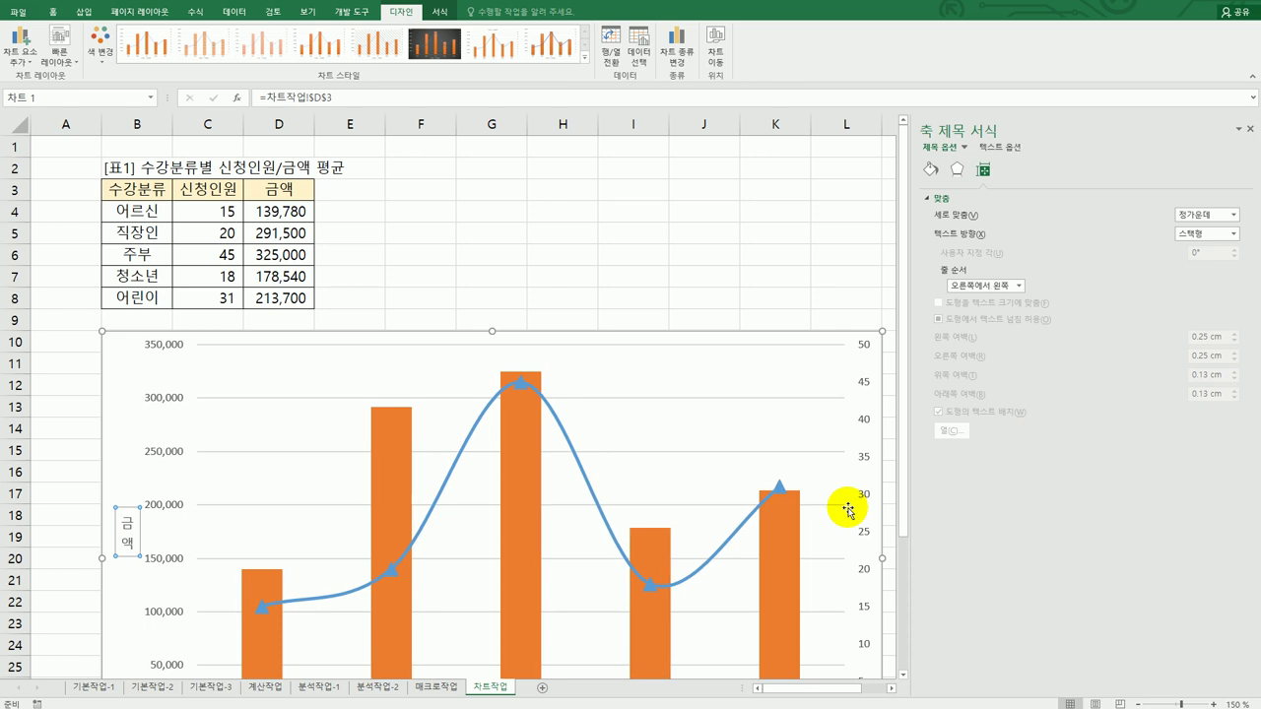
Add a 보조 세로 axis title to the chart.
{"action": "left_click", "coordinate": [852, 299]}
{"action": "left_click", "coordinate": [866, 360]}
{"action": "left_click_drag", "start_coordinate": [822, 690], "coordinate": [873, 680]}
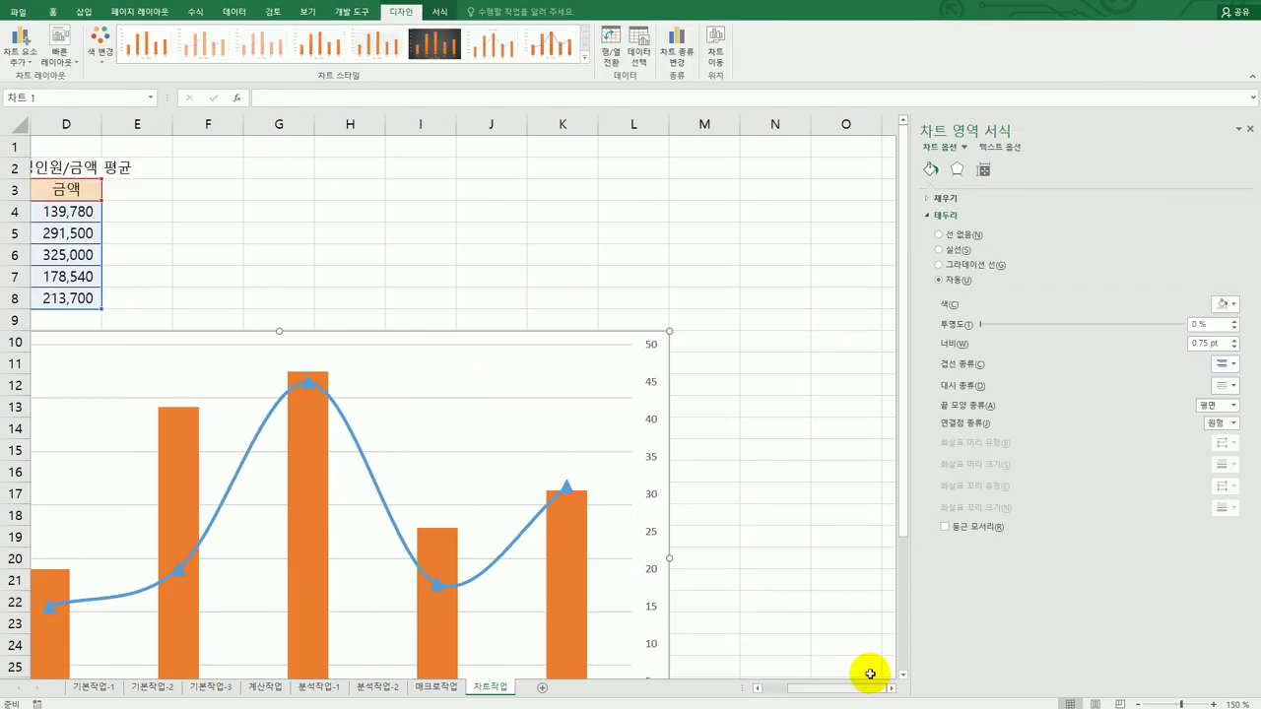
{"action": "left_click", "coordinate": [685, 339]}
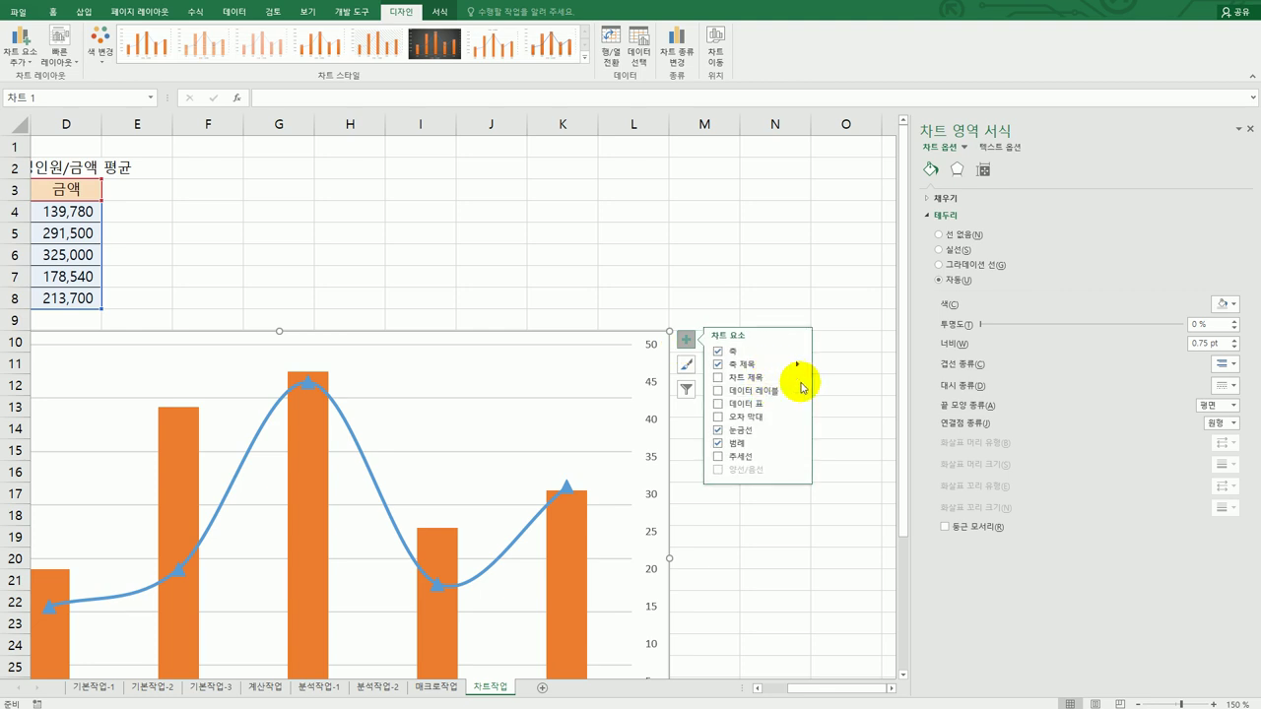
{"action": "left_click", "coordinate": [800, 367]}
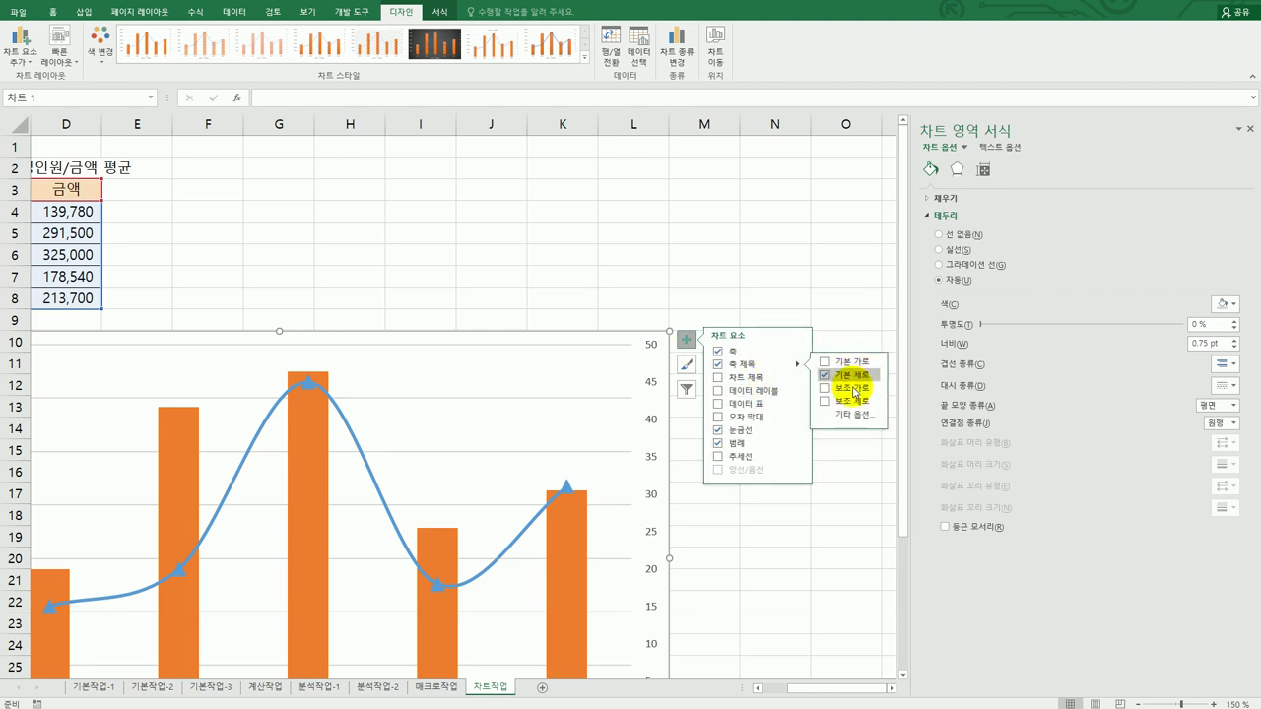
{"action": "left_click", "coordinate": [853, 402]}
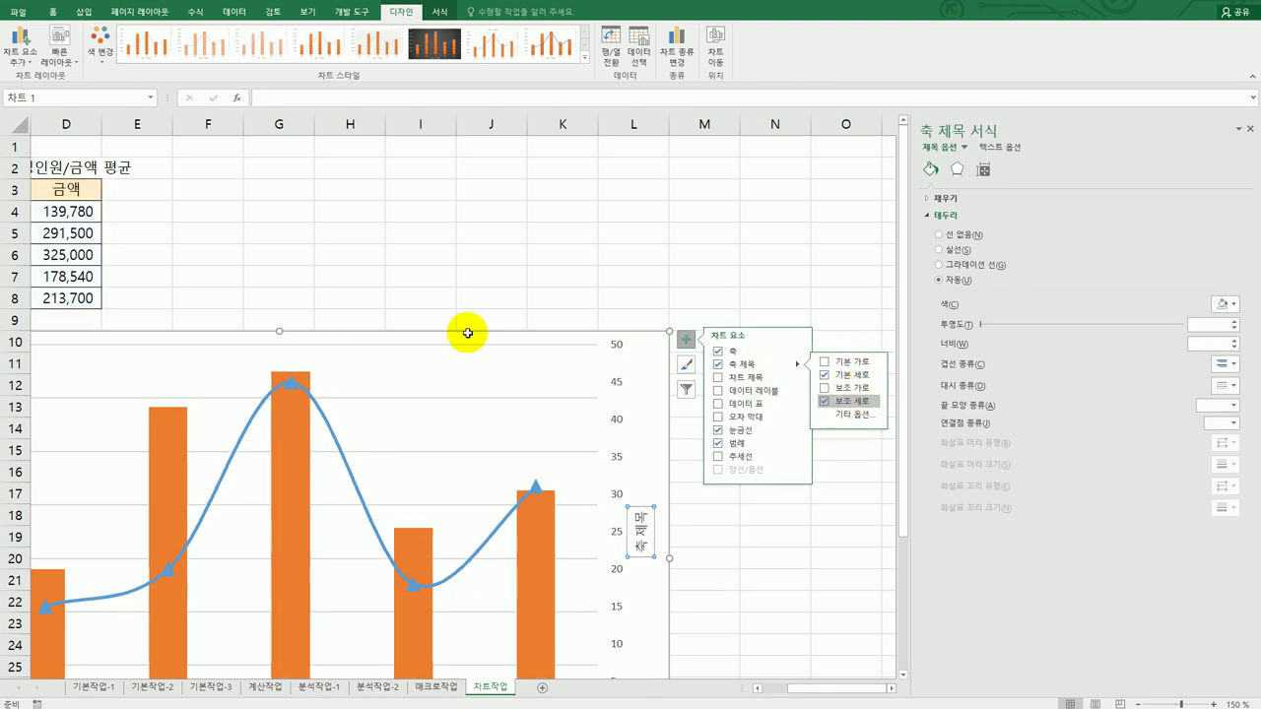
Link the secondary vertical axis title to cell C3 with the formula =차트작업!$C$3.
{"action": "left_click", "coordinate": [297, 100]}
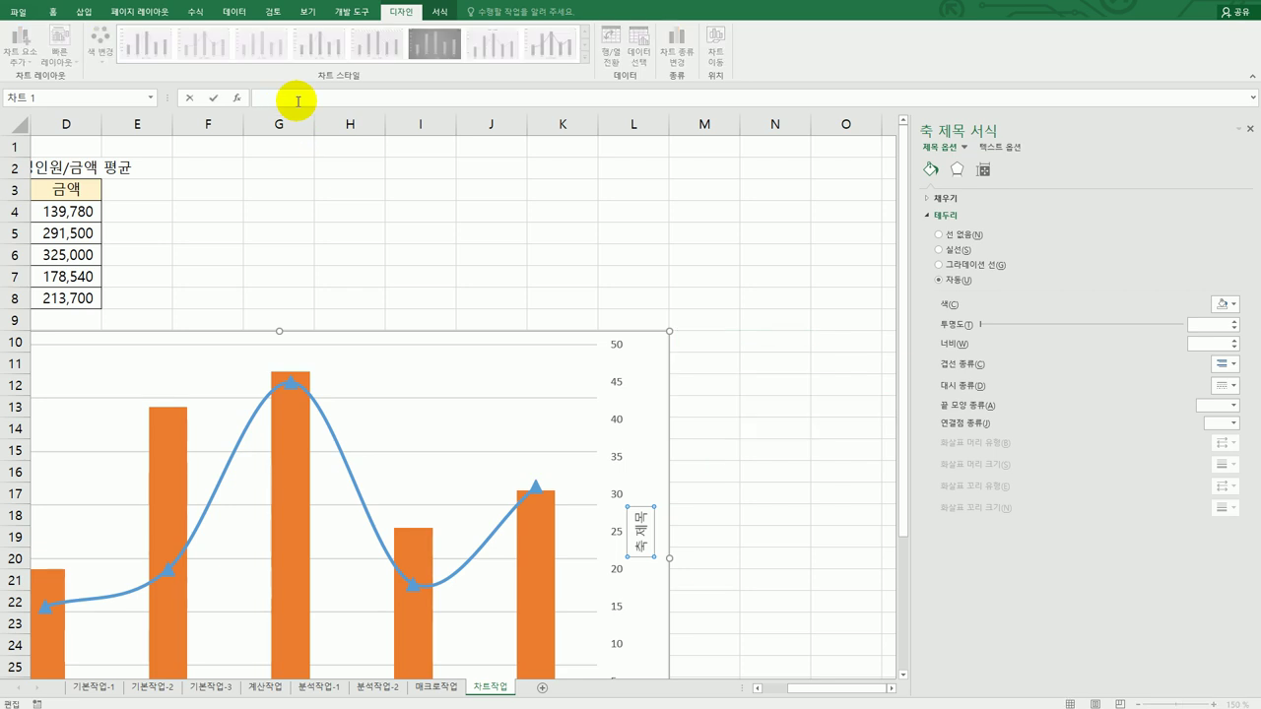
{"action": "type", "text": "="}
{"action": "left_click_drag", "start_coordinate": [812, 688], "coordinate": [776, 700]}
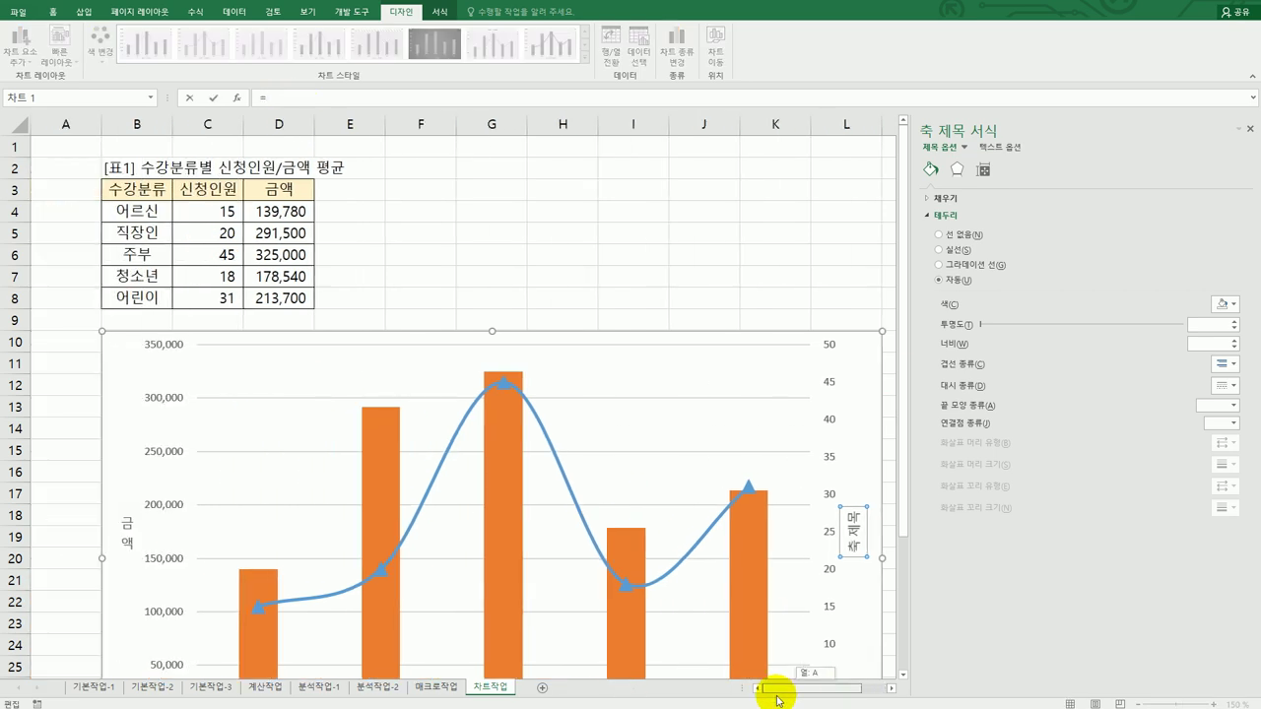
{"action": "left_click", "coordinate": [203, 191]}
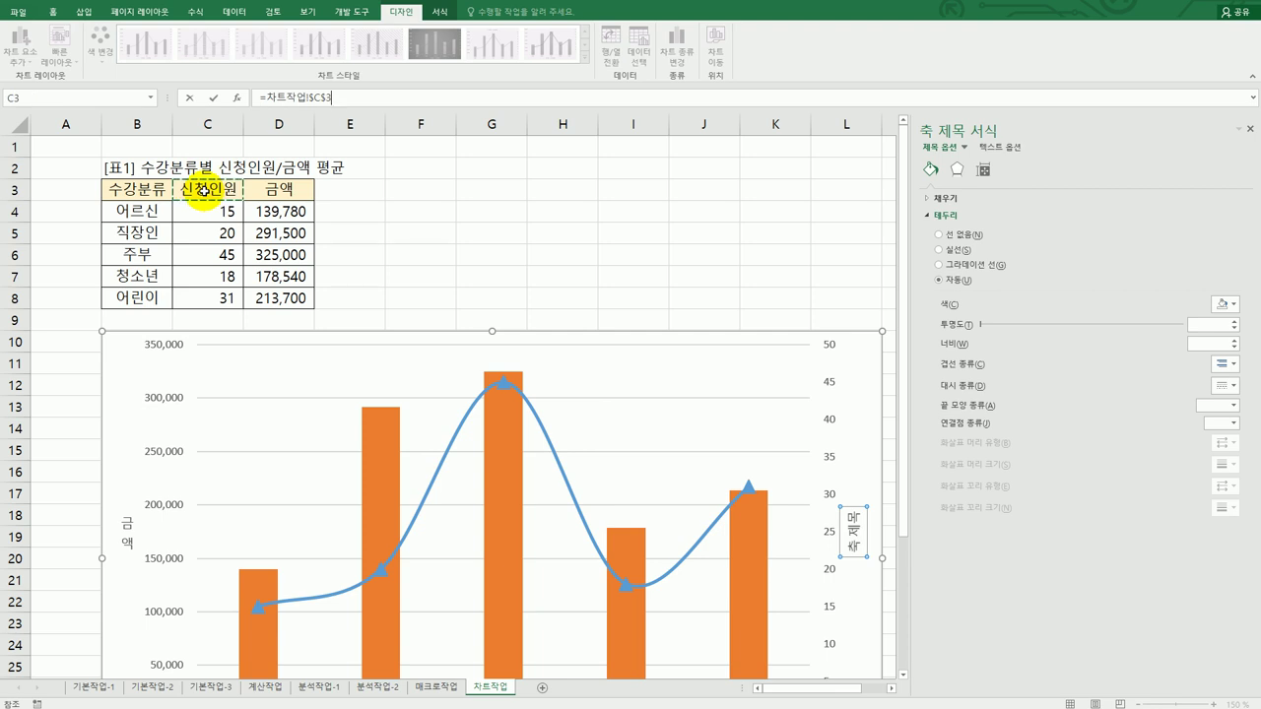
{"action": "key", "text": "Return"}
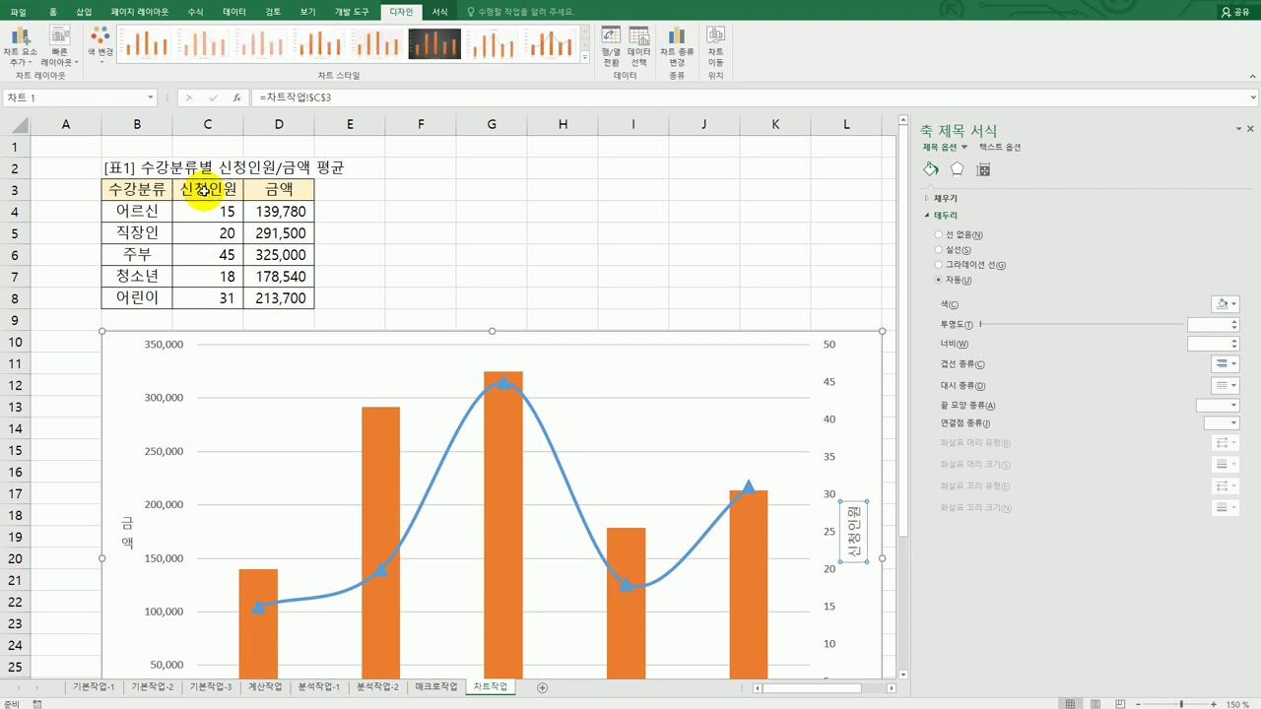
Set the text direction of the secondary vertical axis title to 스택형.
{"action": "left_click", "coordinate": [985, 174]}
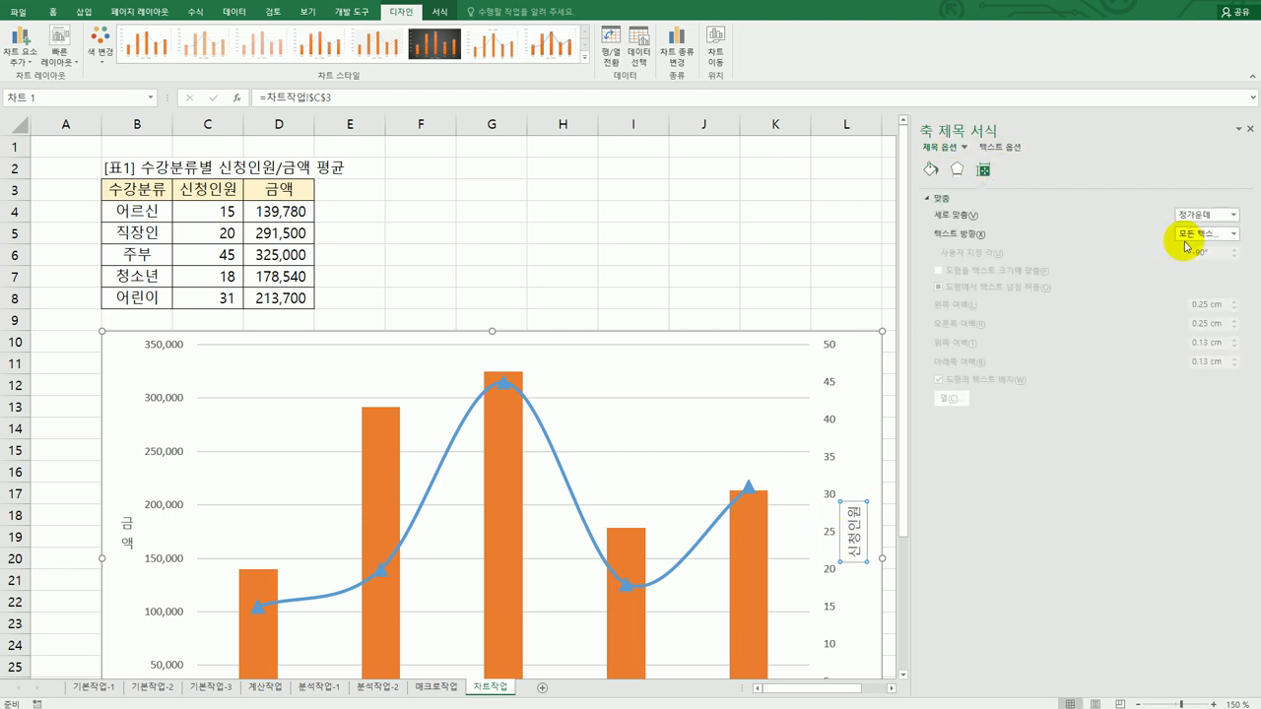
{"action": "left_click", "coordinate": [1235, 236]}
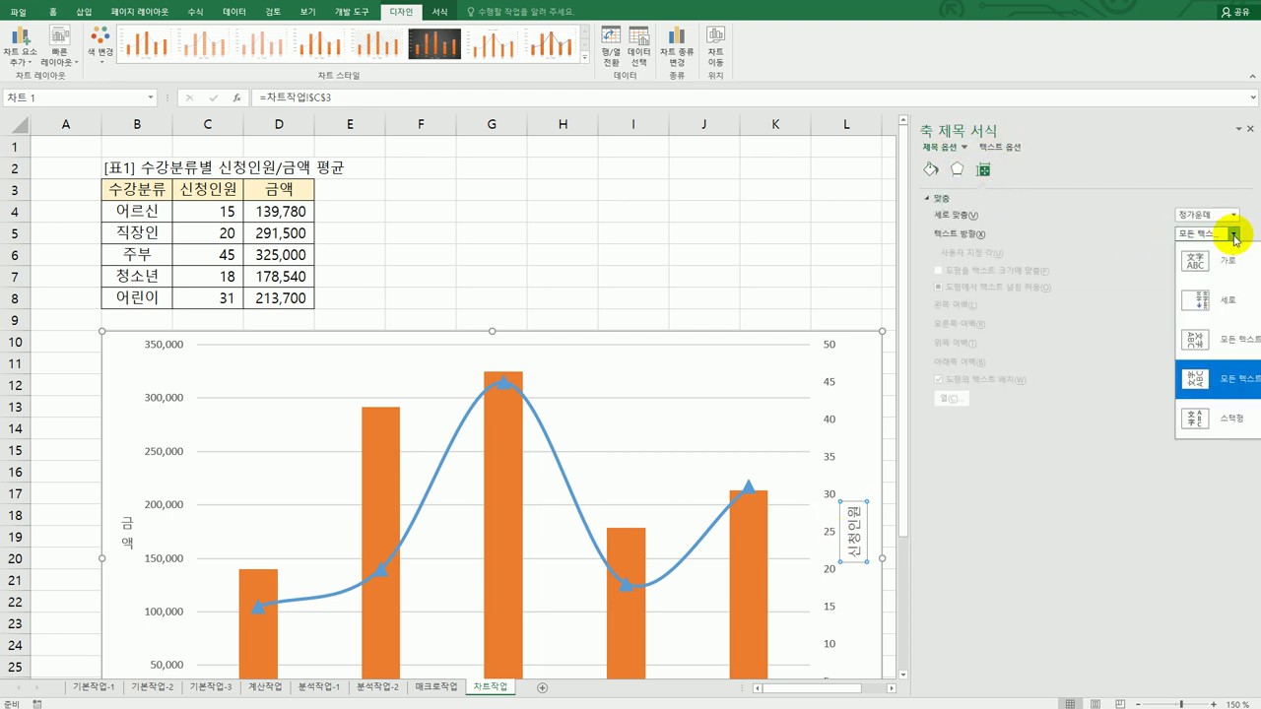
{"action": "left_click", "coordinate": [1233, 418]}
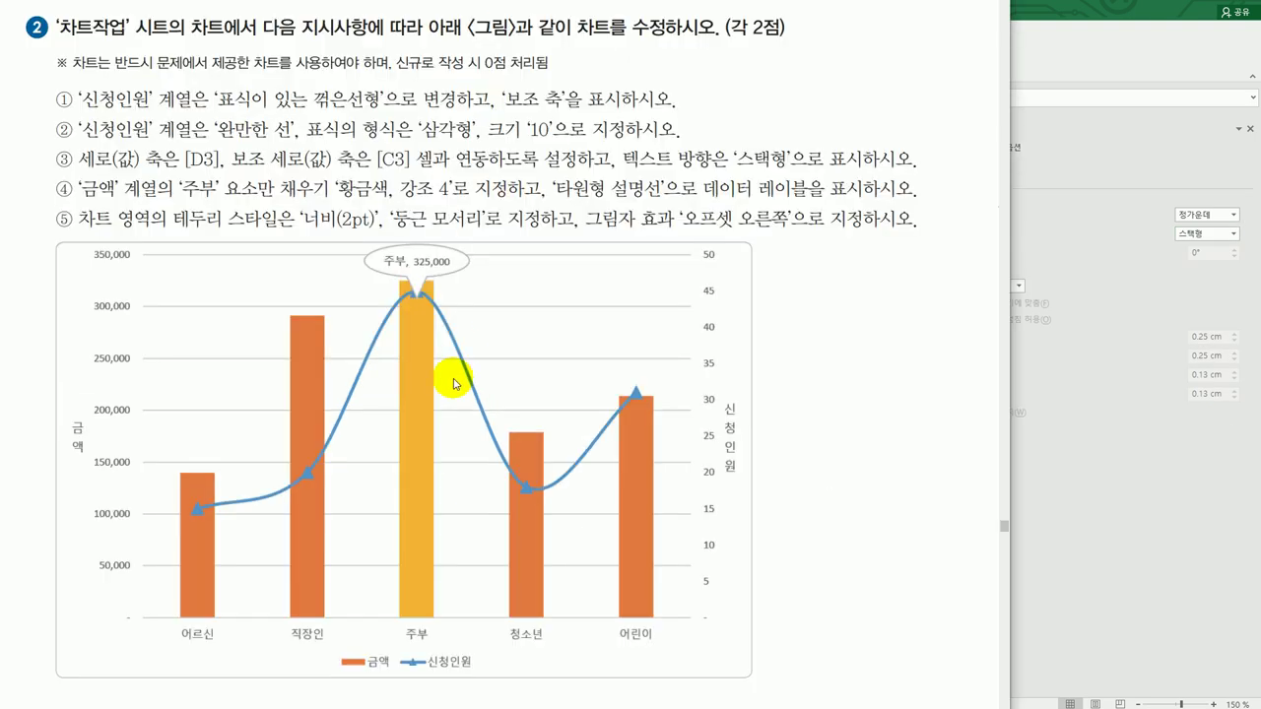
Fill only the 주부 bar of the 금액 series with 황금색, 강조 4, consulting the task document for the required colour.
{"action": "left_click", "coordinate": [1114, 459]}
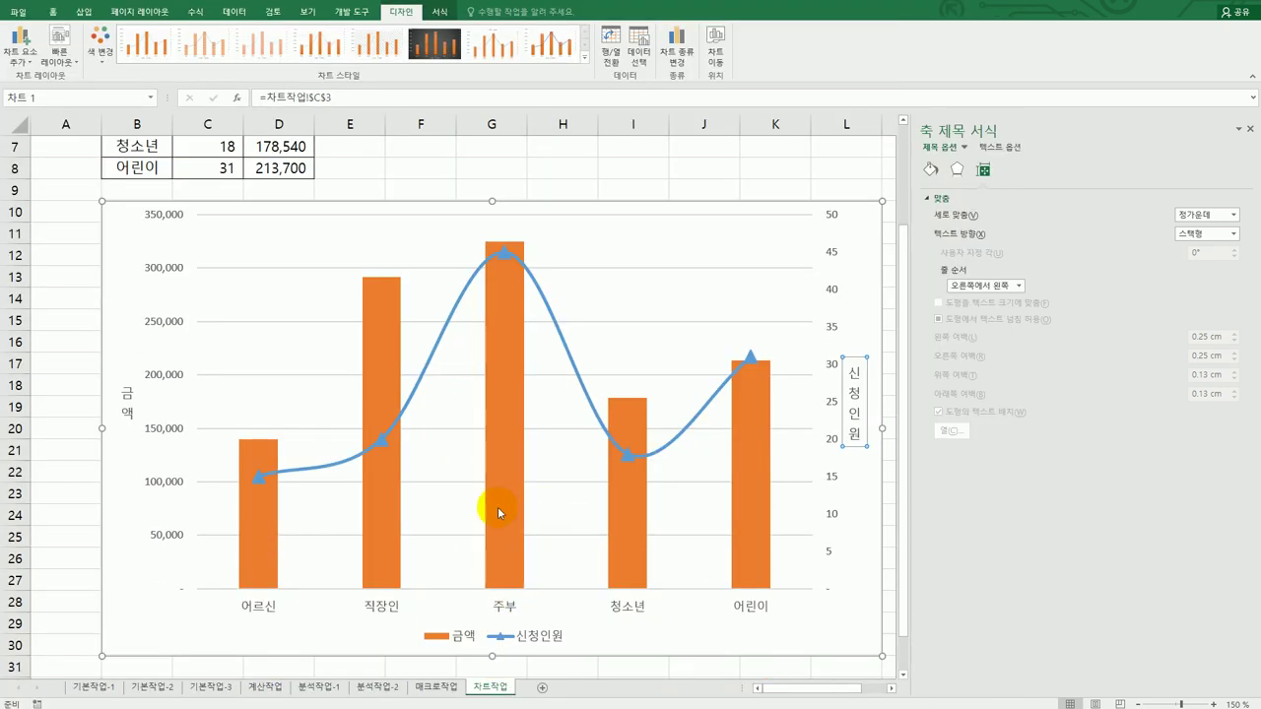
{"action": "left_click", "coordinate": [505, 501]}
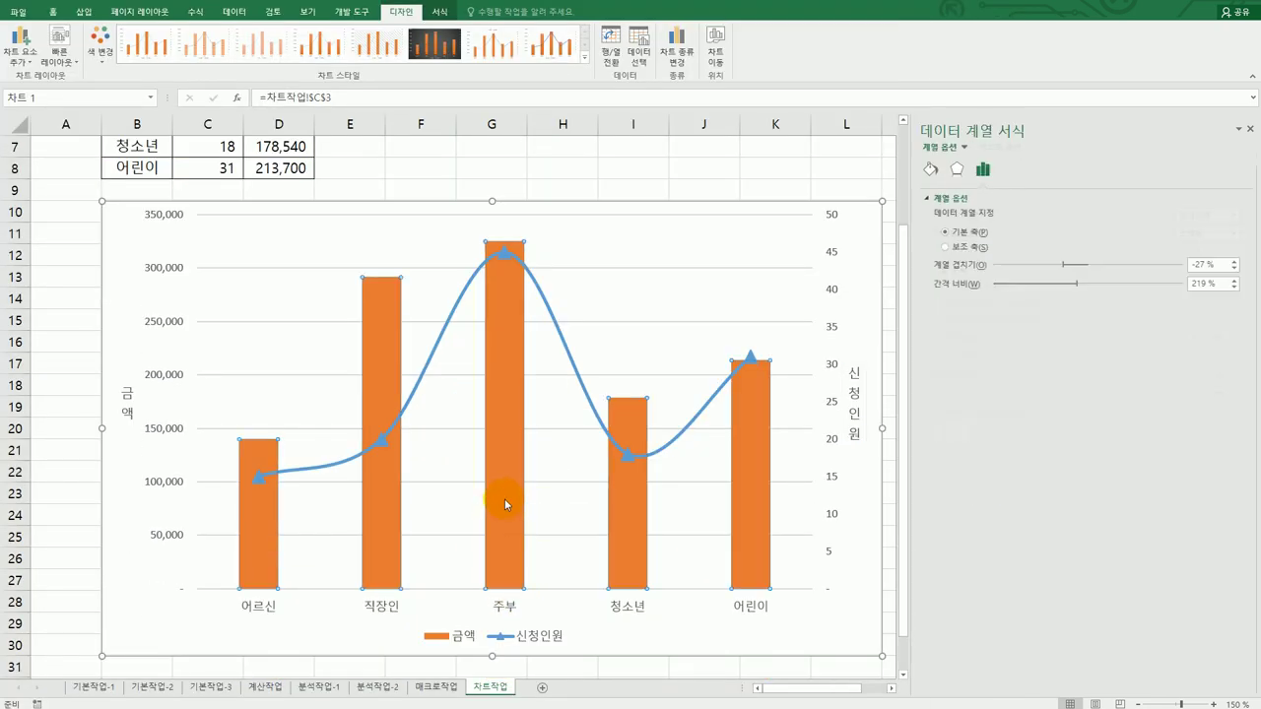
{"action": "left_click", "coordinate": [505, 374]}
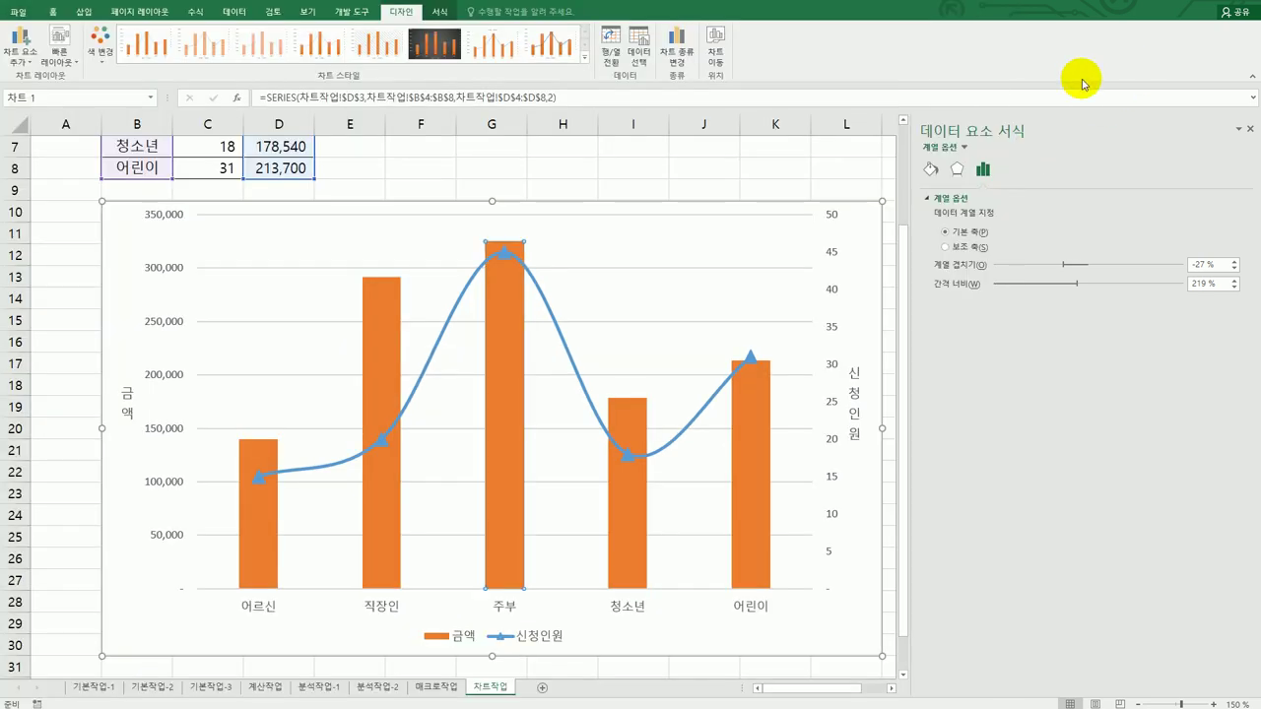
{"action": "left_click", "coordinate": [933, 172]}
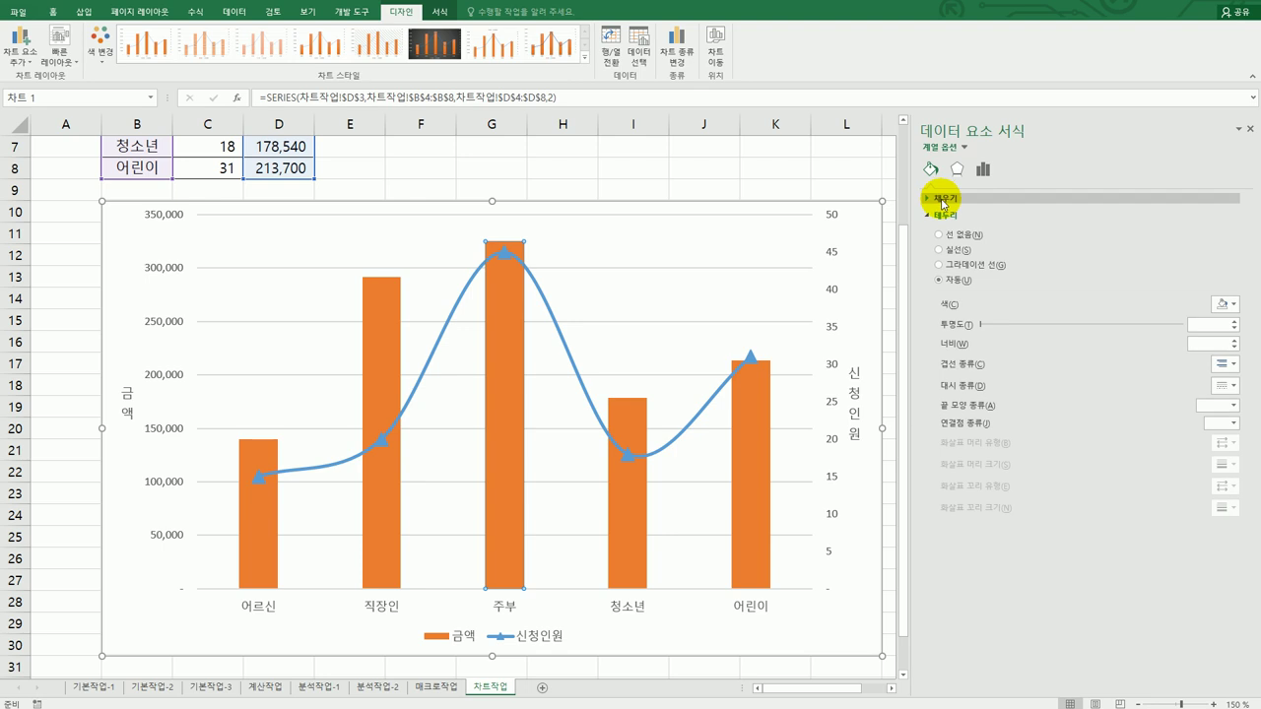
{"action": "left_click", "coordinate": [1224, 334]}
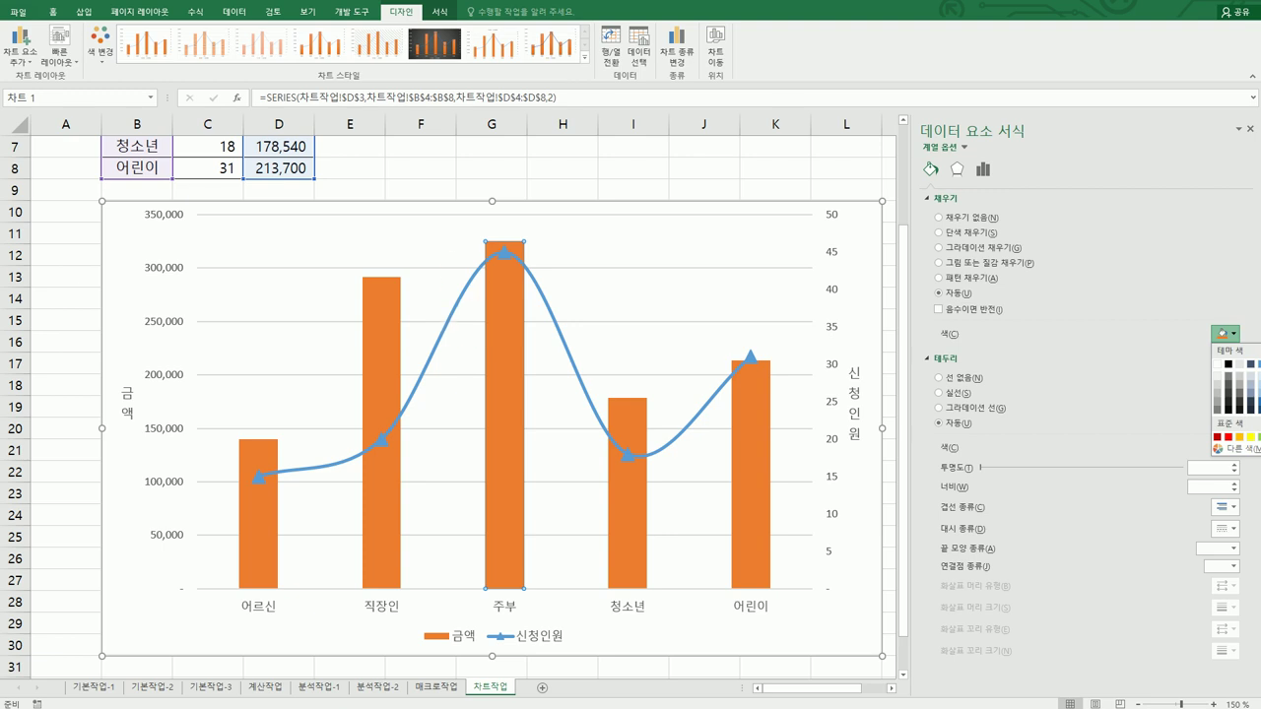
{"action": "key", "text": "alt+Tab"}
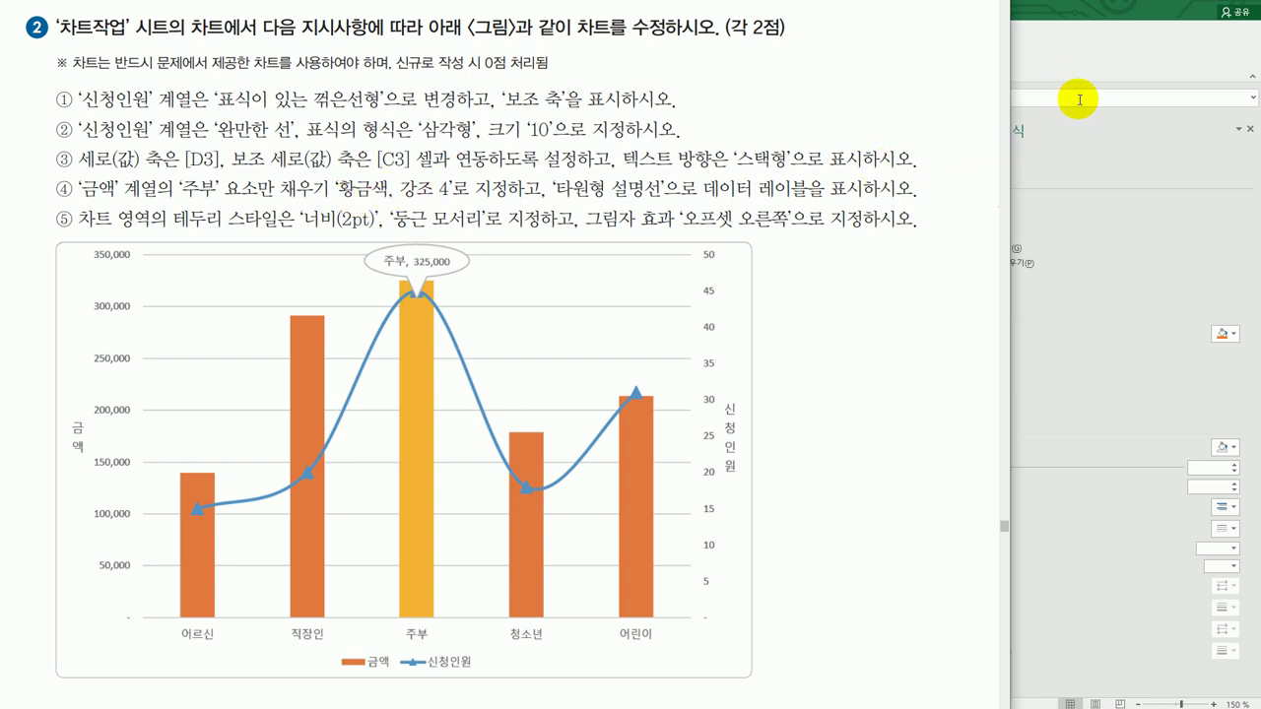
{"action": "left_click", "coordinate": [1081, 66]}
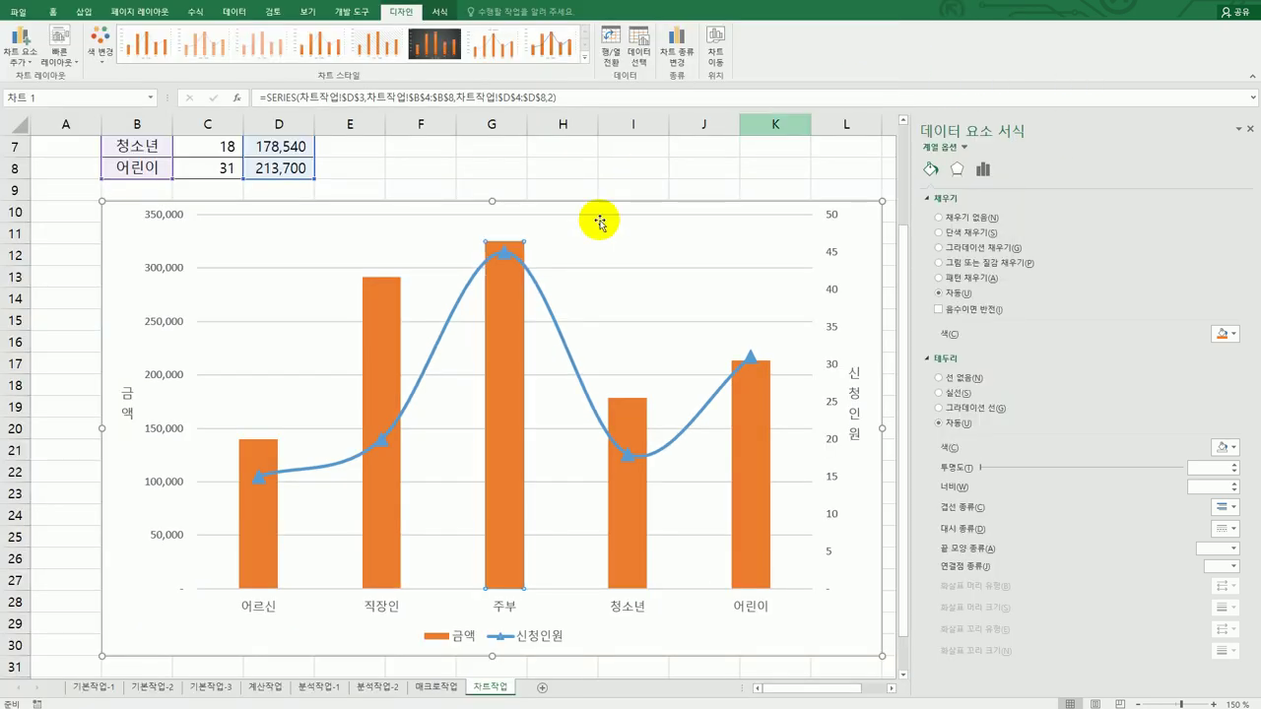
{"action": "right_click", "coordinate": [494, 306]}
{"action": "left_click", "coordinate": [510, 263]}
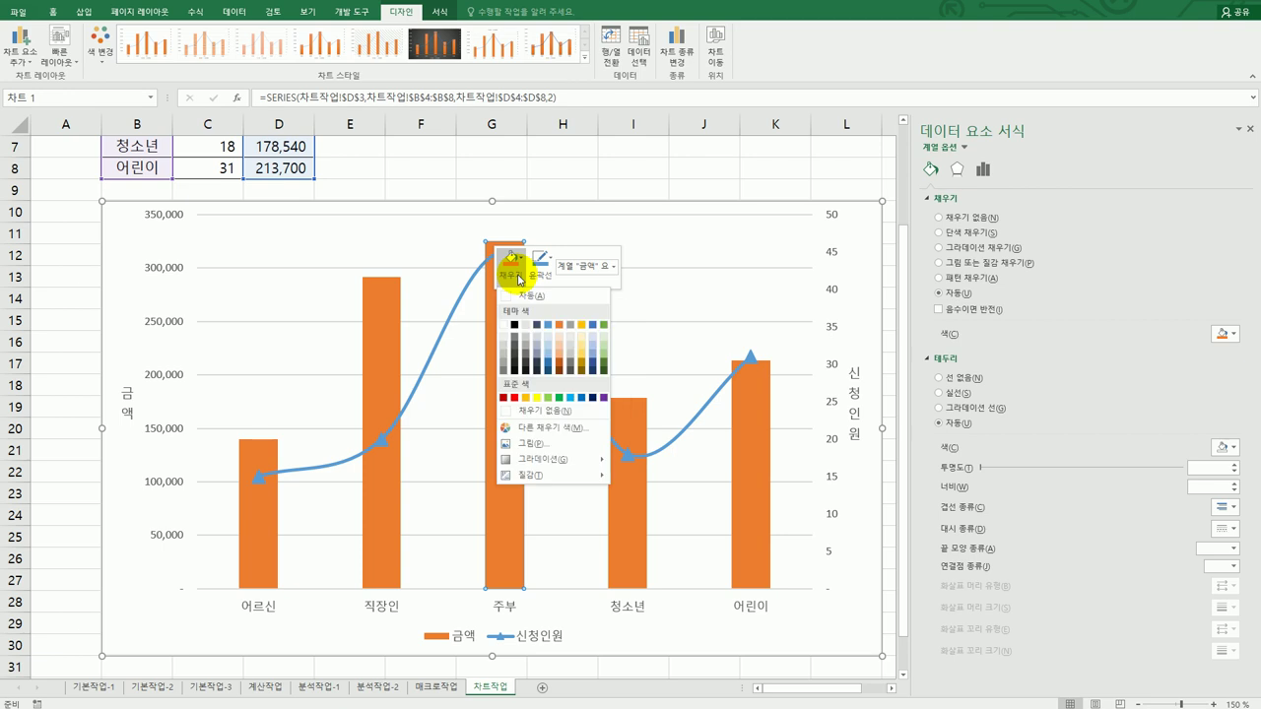
{"action": "left_click", "coordinate": [583, 326]}
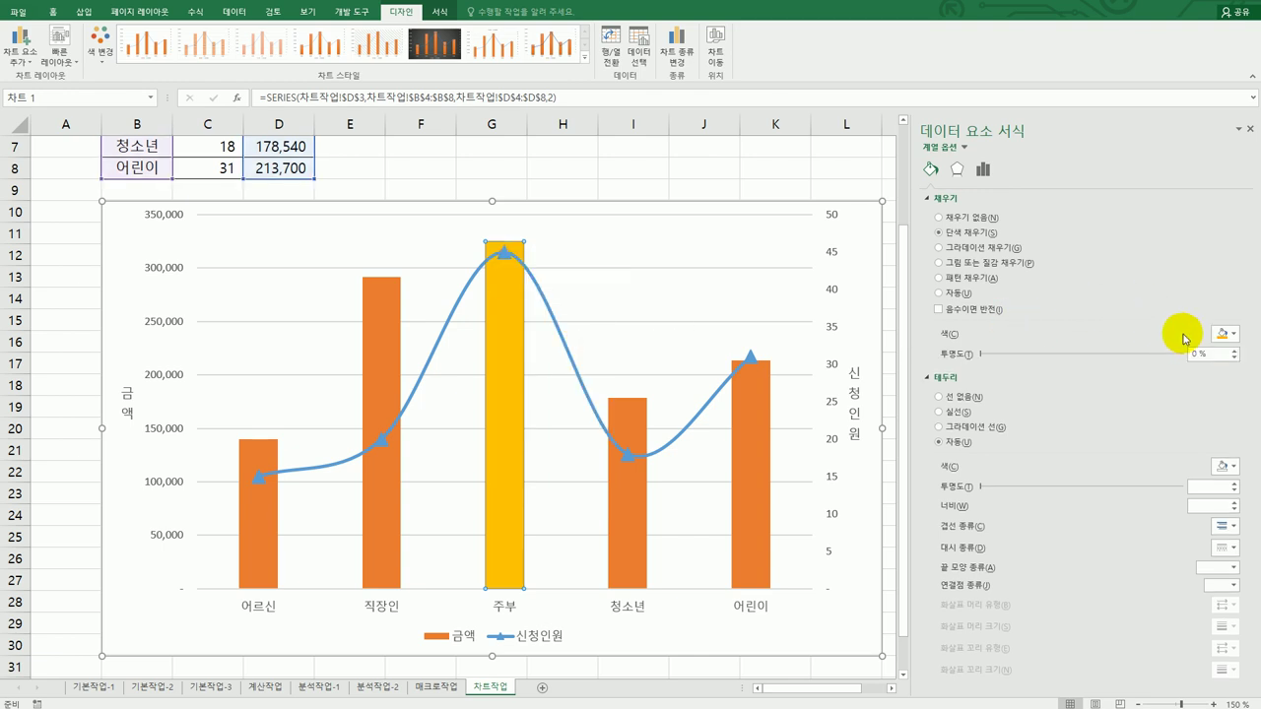
Check the name of the gold theme colour in the fill palette for the 주부 bar.
{"action": "left_click", "coordinate": [1225, 335]}
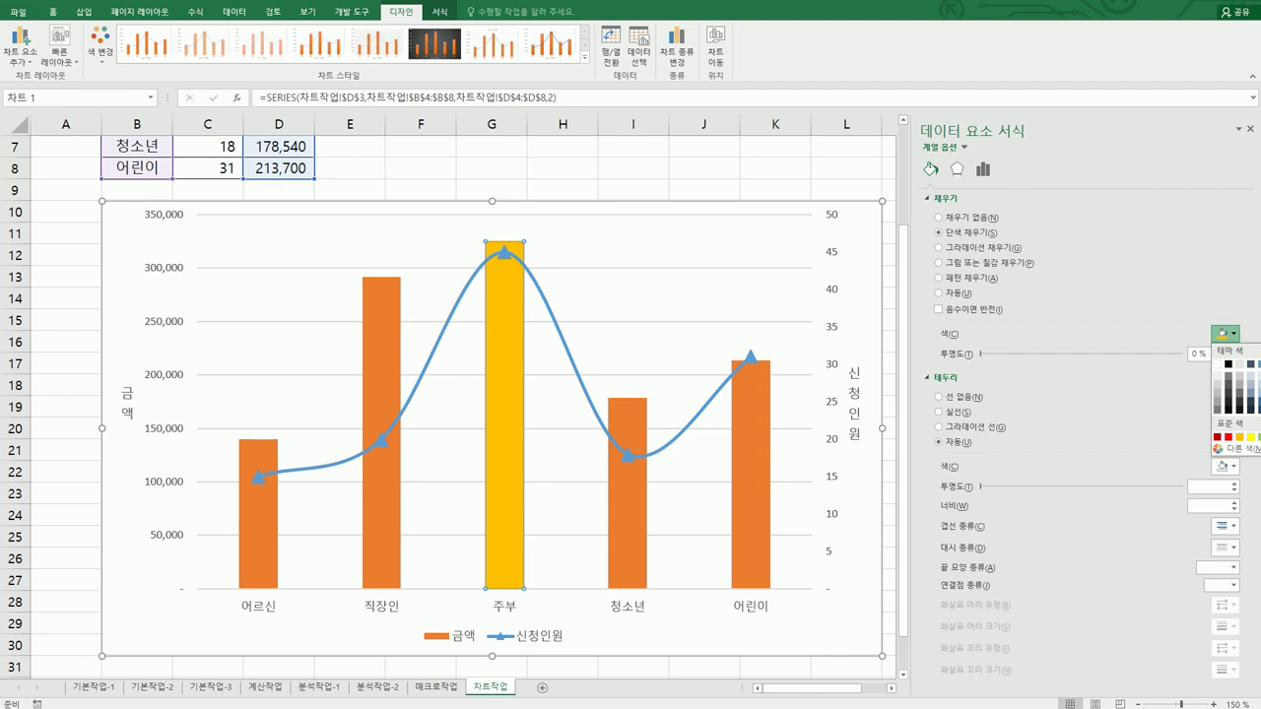
{"action": "left_click", "coordinate": [514, 305]}
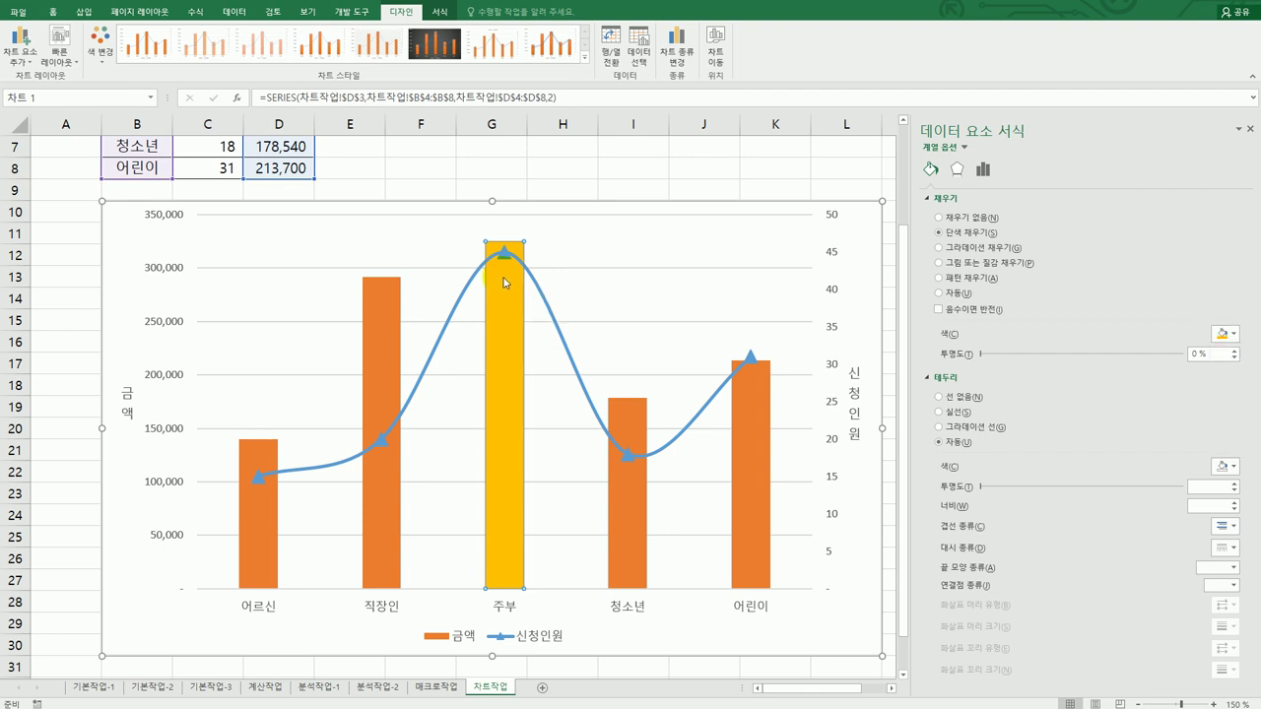
{"action": "right_click", "coordinate": [505, 283]}
{"action": "left_click", "coordinate": [521, 237]}
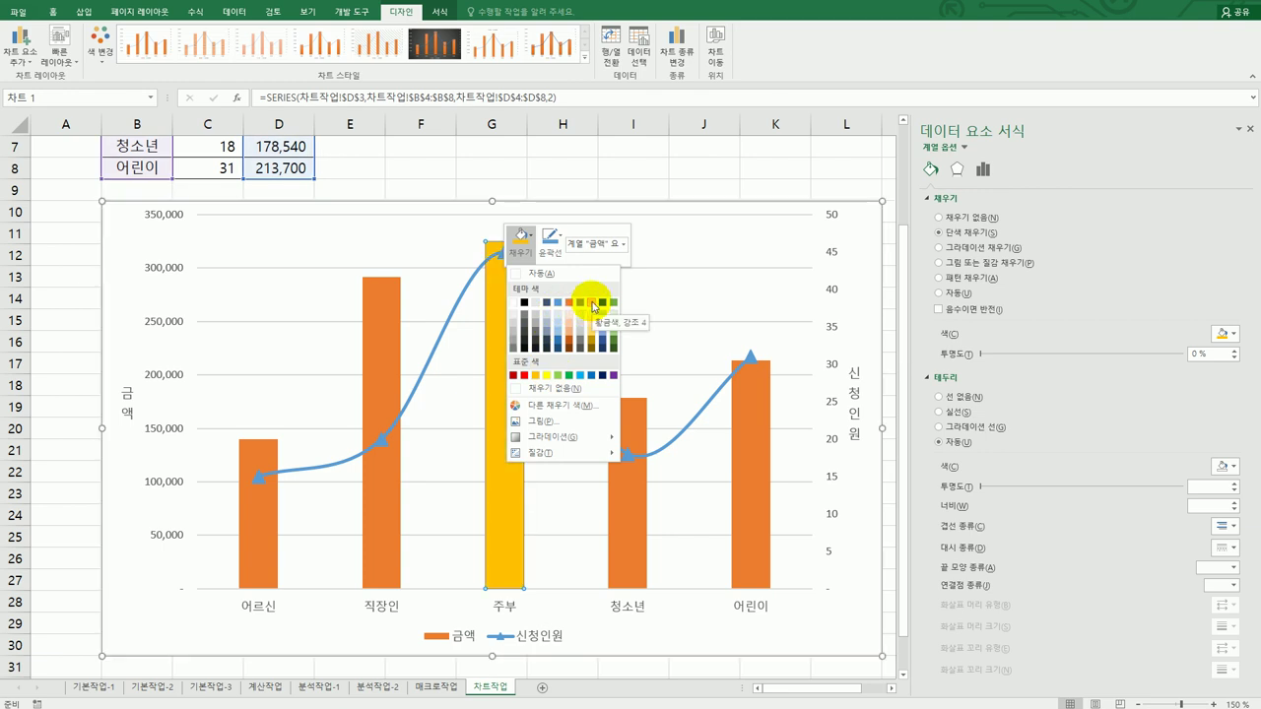
Check the data label instruction in the task document and add a data callout to the 주부 bar.
{"action": "key", "text": "alt+Tab"}
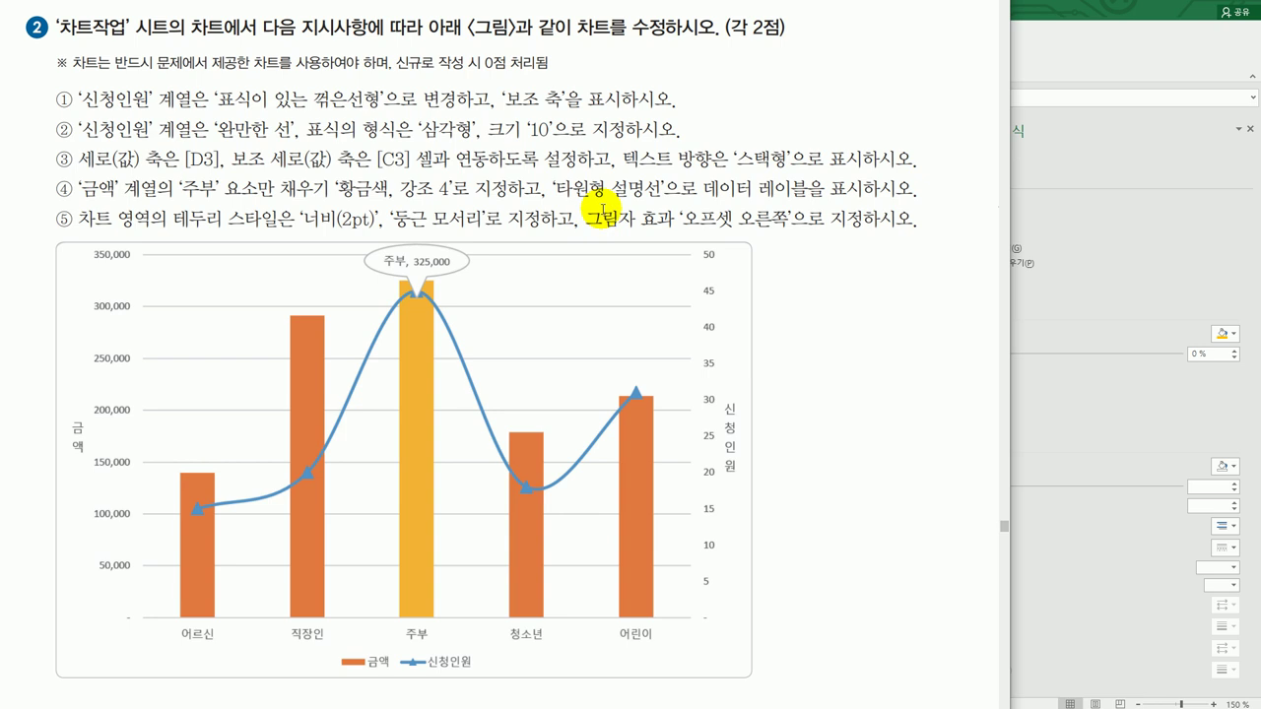
{"action": "left_click", "coordinate": [1076, 62]}
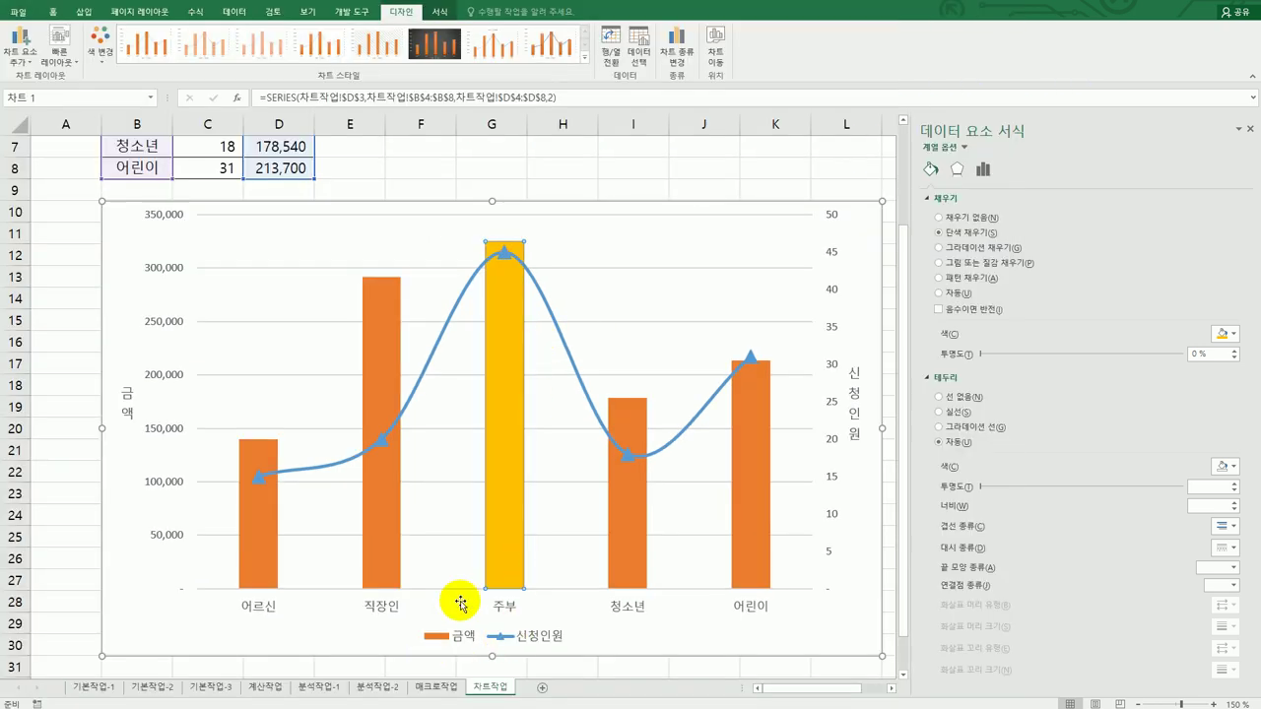
{"action": "right_click", "coordinate": [499, 313]}
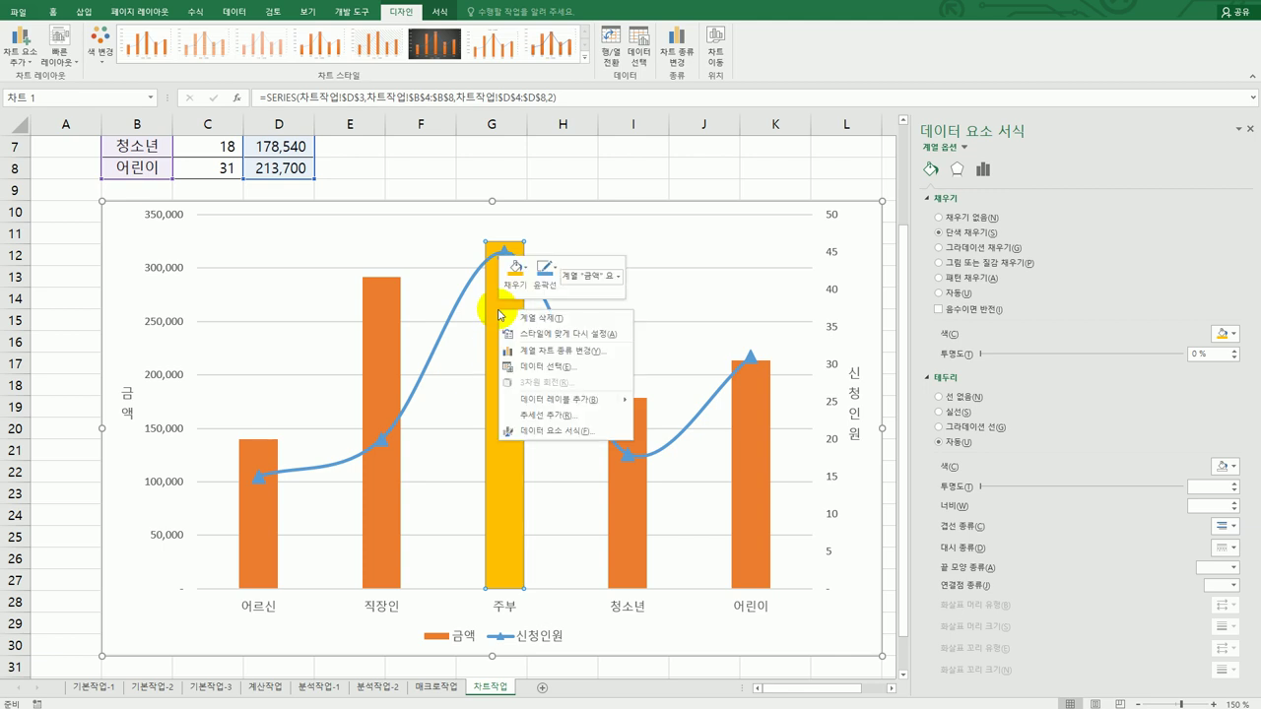
{"action": "mouse_move", "coordinate": [625, 405]}
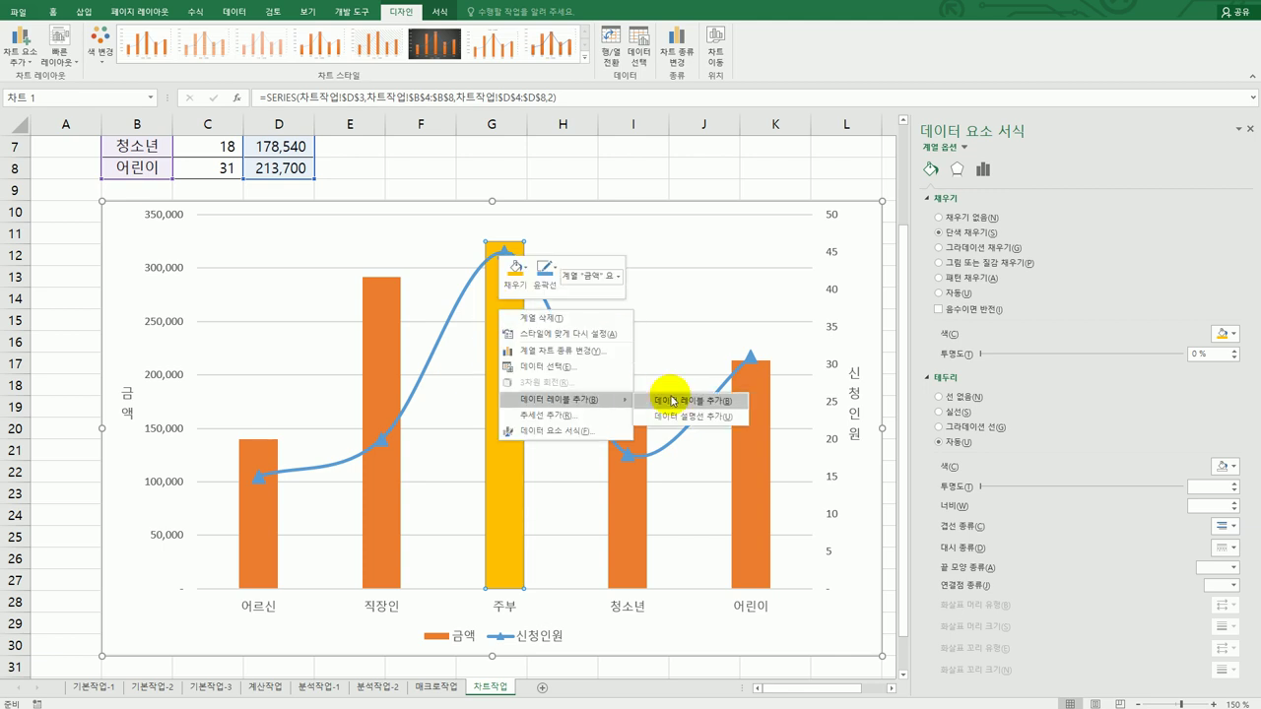
{"action": "left_click", "coordinate": [685, 417]}
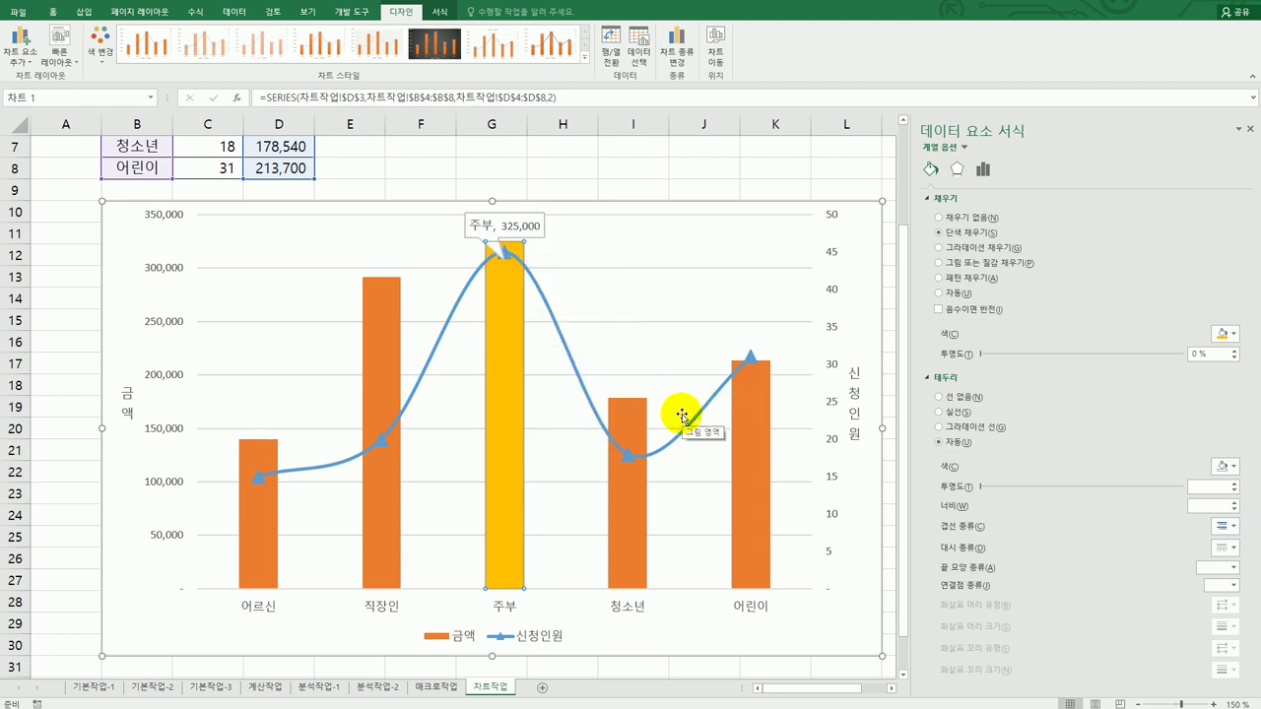
Change the shape of the 주부 data label to 타원형 설명선.
{"action": "left_click", "coordinate": [501, 219]}
{"action": "right_click", "coordinate": [500, 219]}
{"action": "mouse_move", "coordinate": [583, 346]}
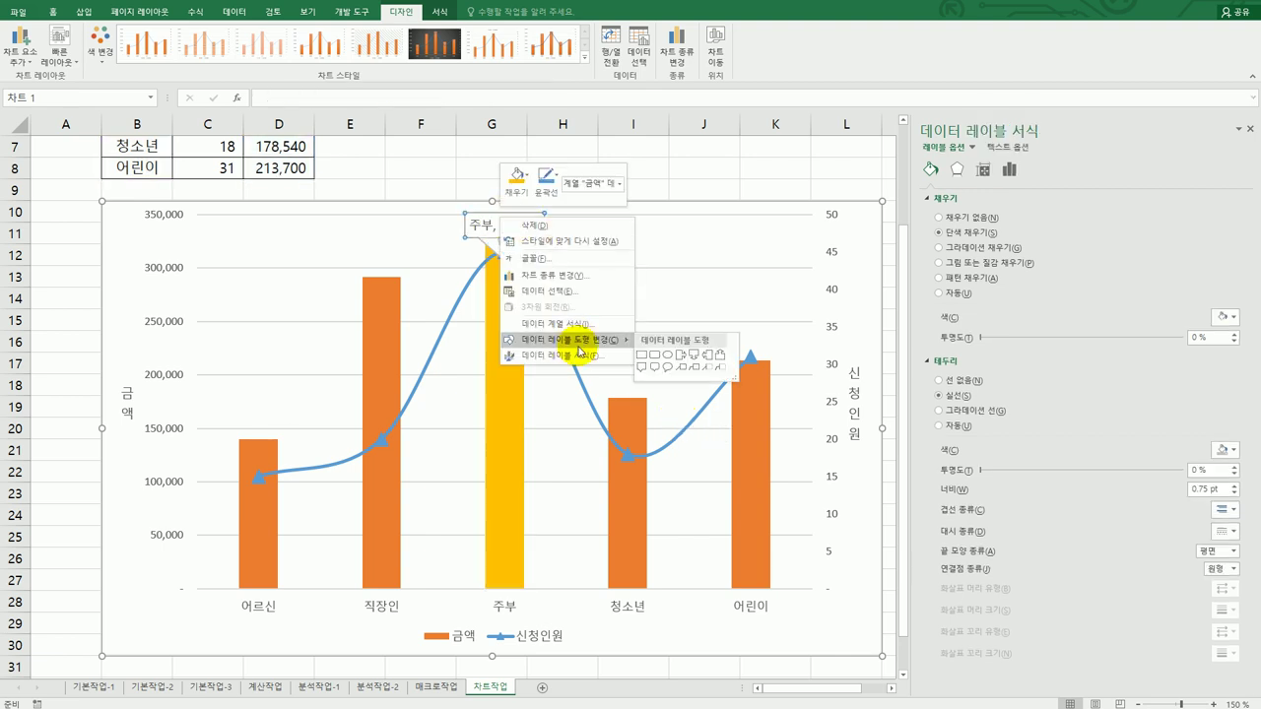
{"action": "left_click", "coordinate": [666, 370]}
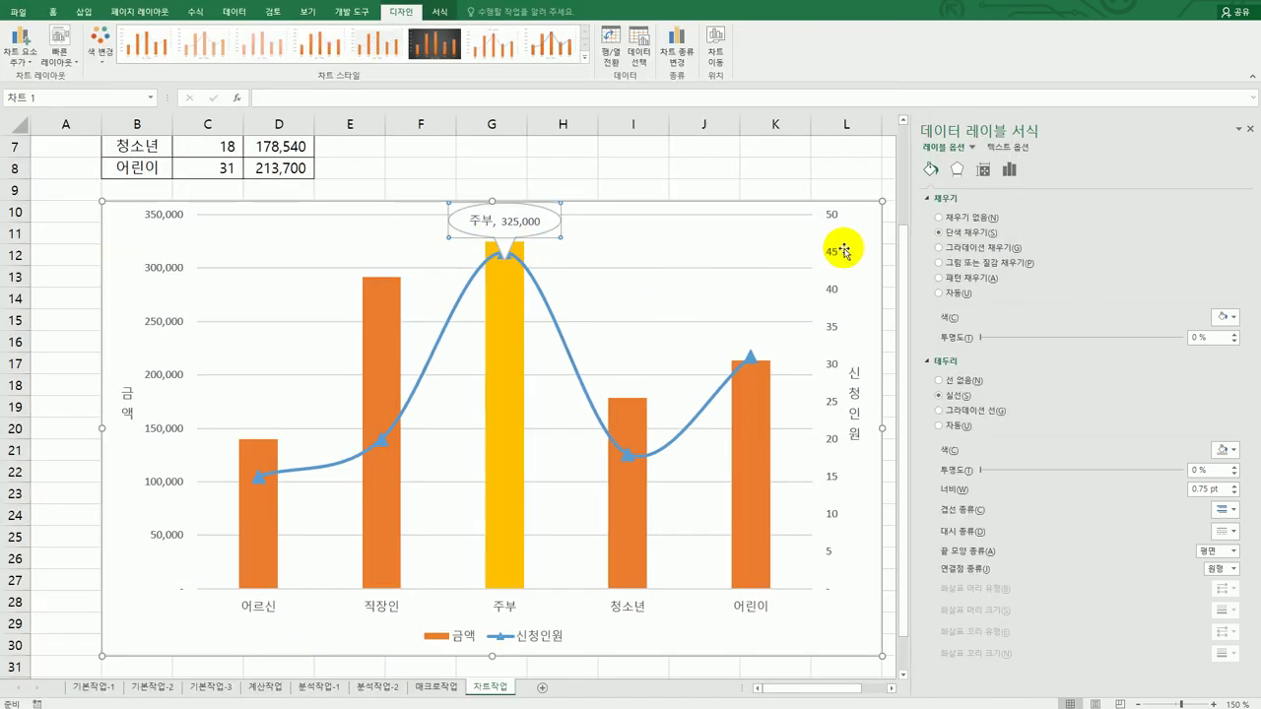
Set the chart area's border width to 2 pt and give it 둥근 모서리.
{"action": "left_click", "coordinate": [856, 246]}
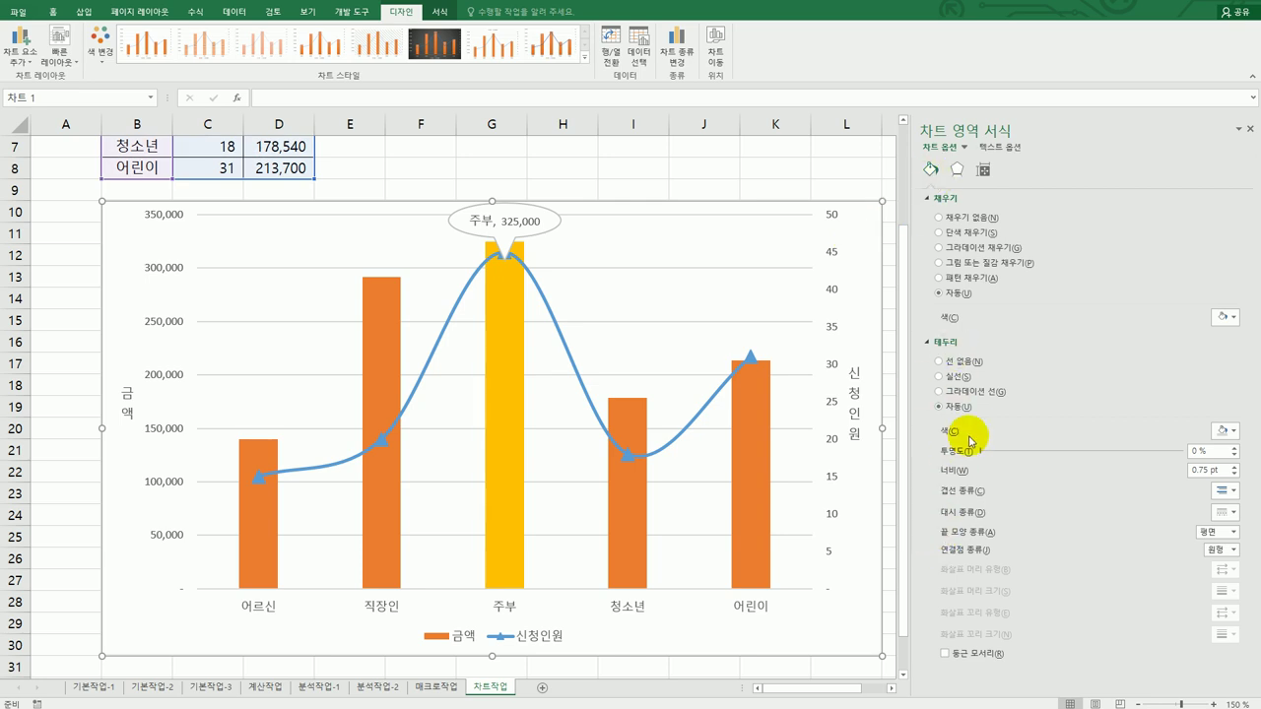
{"action": "triple_click", "coordinate": [1221, 471]}
{"action": "type", "text": "2"}
{"action": "left_click", "coordinate": [956, 655]}
Check the required shadow effect in the task document and open the shadow presets for the chart area.
{"action": "key", "text": "alt+Tab"}
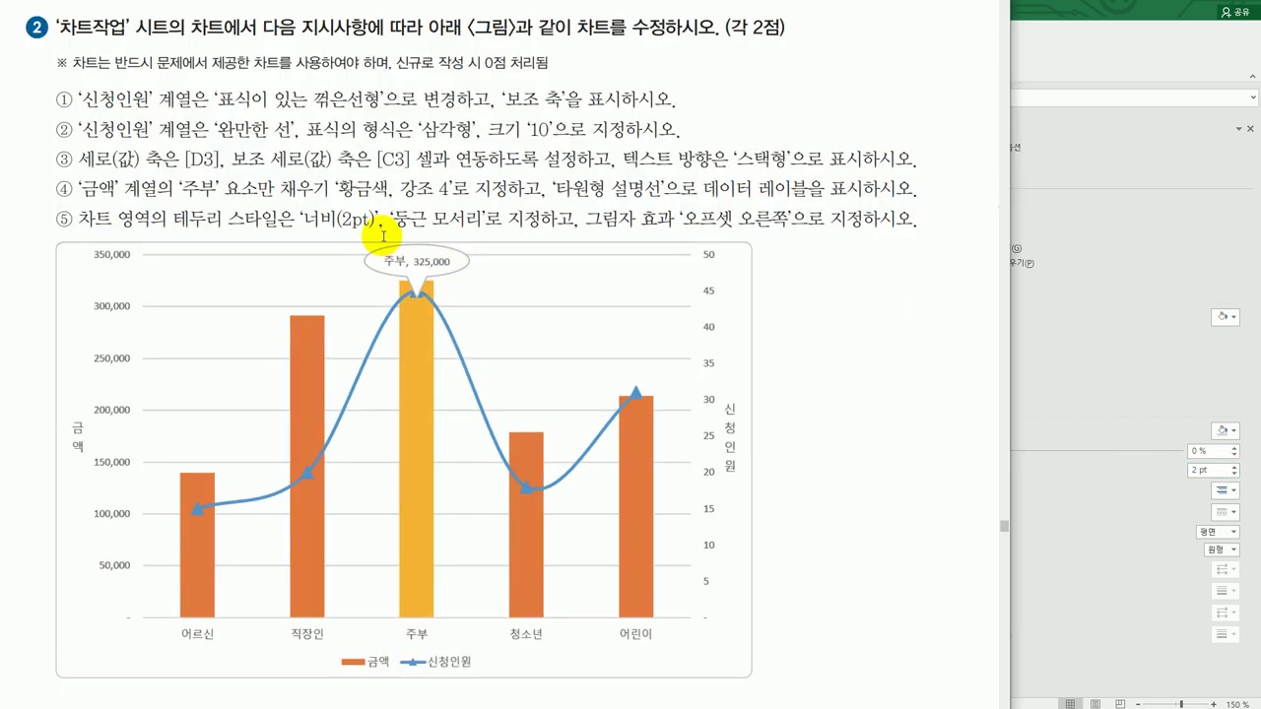
{"action": "left_click", "coordinate": [1128, 283]}
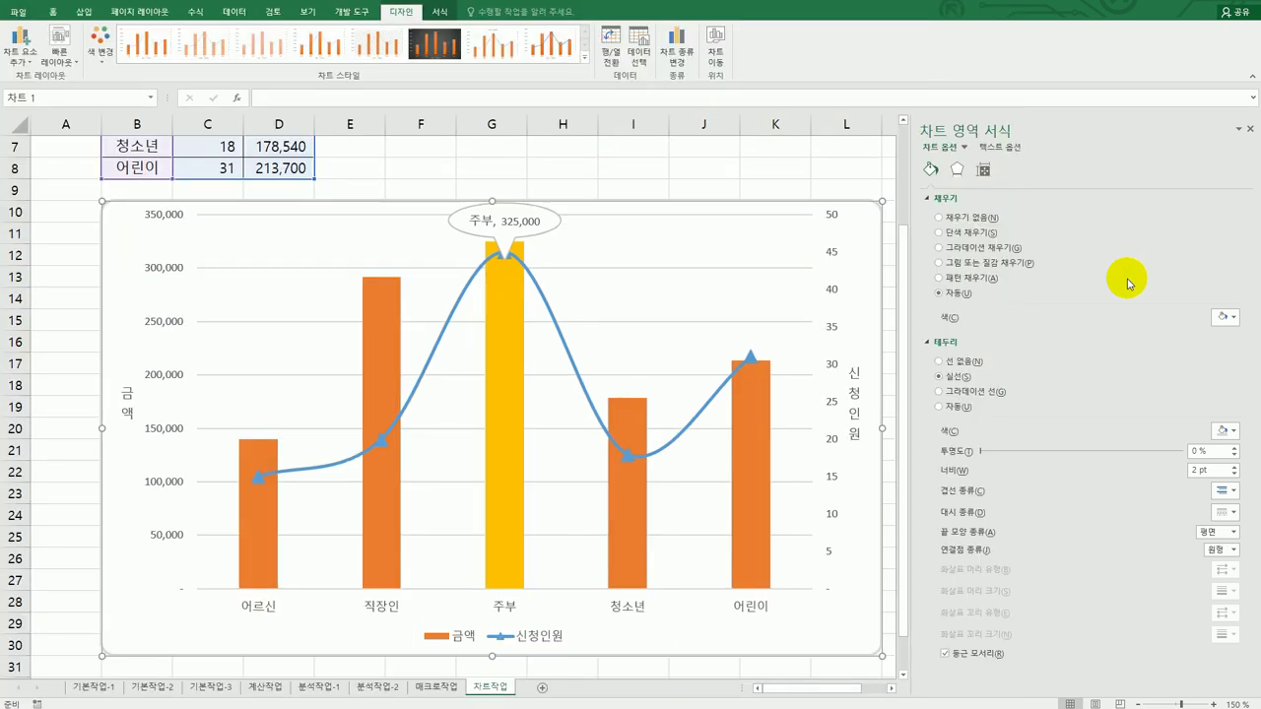
{"action": "left_click", "coordinate": [957, 170]}
{"action": "left_click", "coordinate": [962, 198]}
{"action": "left_click", "coordinate": [1227, 218]}
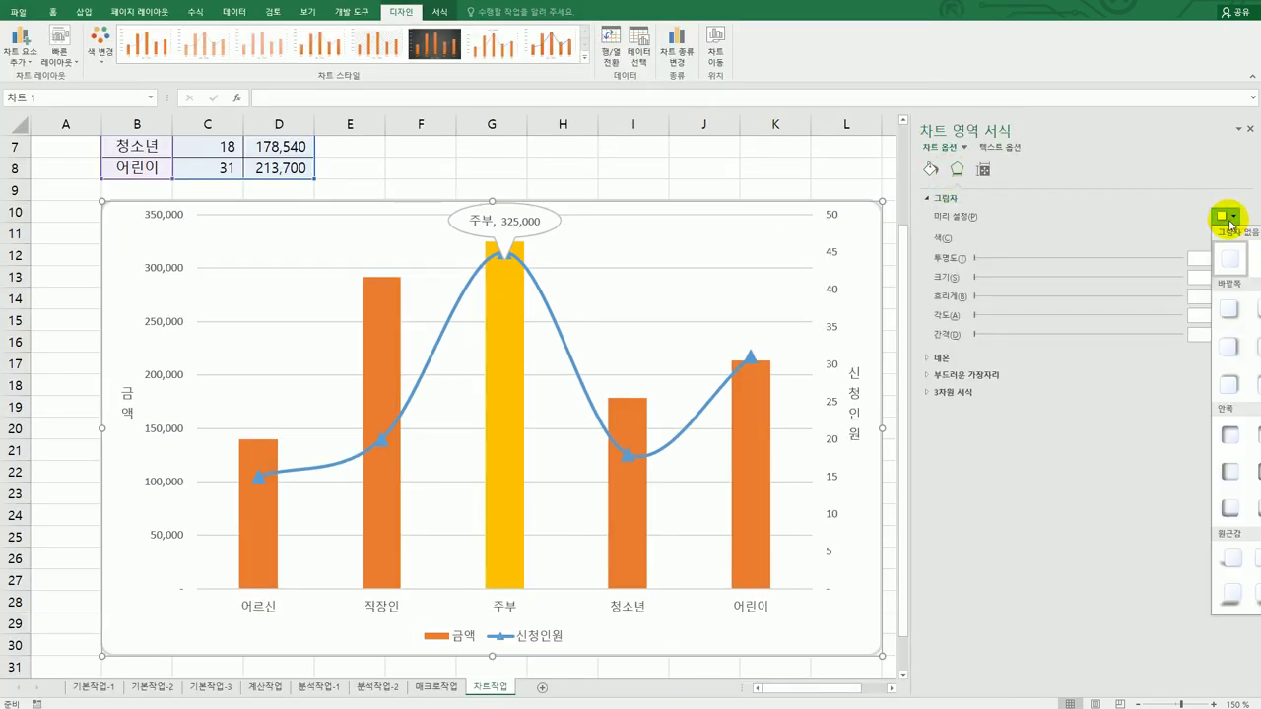